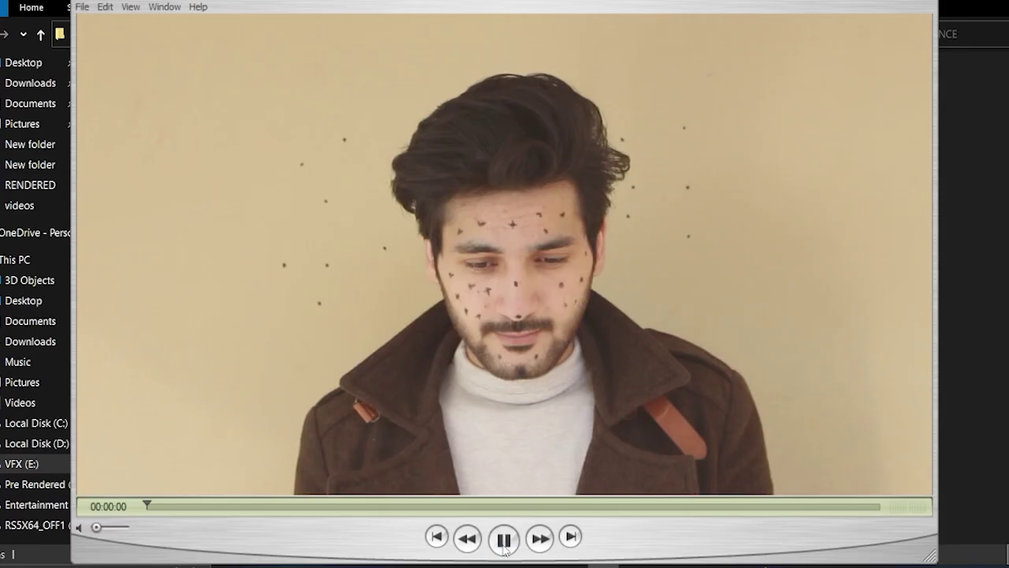
- Pause and scrub through the tracked head footage to review its head angles, and close the video player
left_click(504, 546)
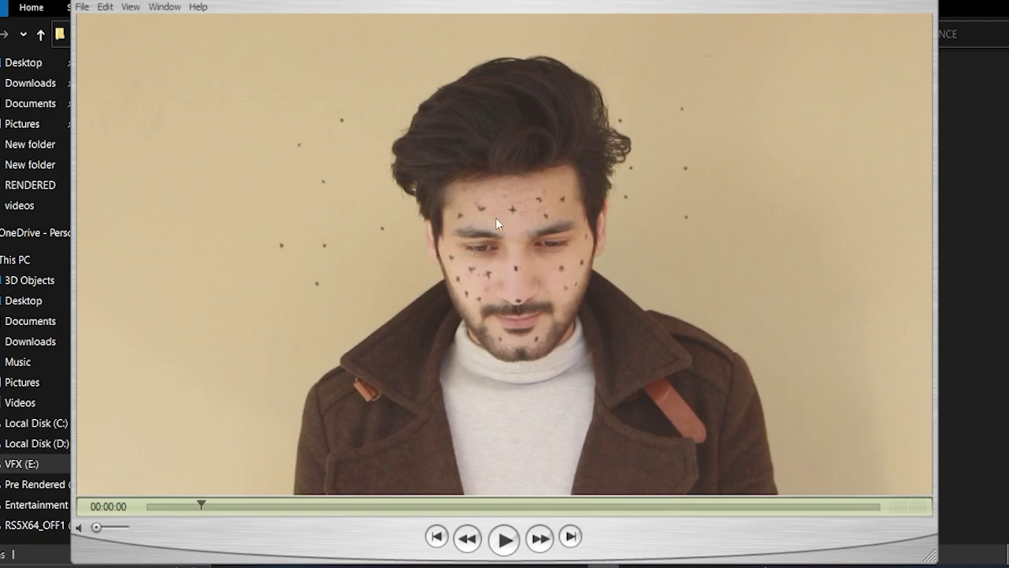
left_click_drag(449, 505, 306, 505)
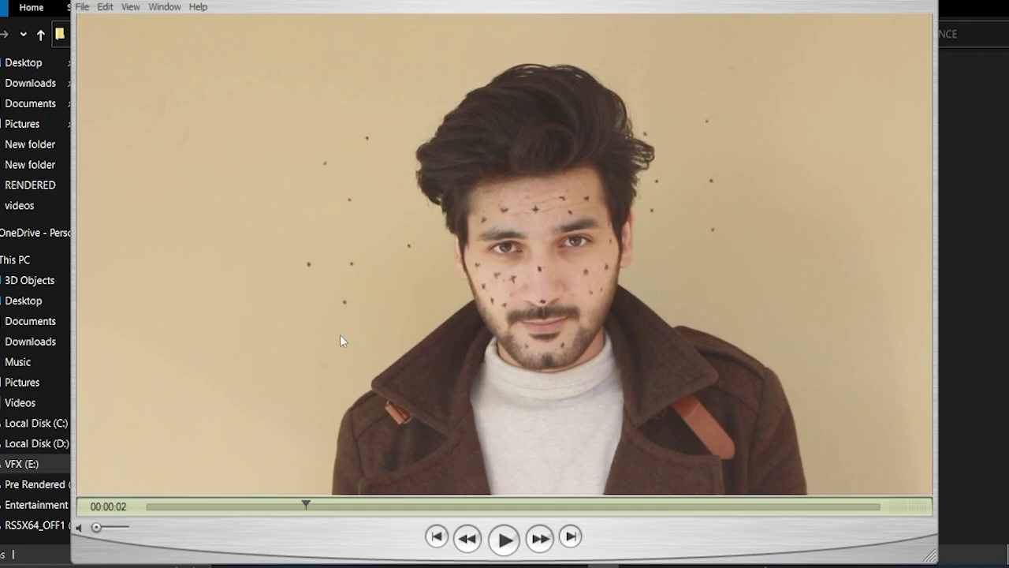
left_click_drag(309, 514, 374, 511)
left_click(927, 1)
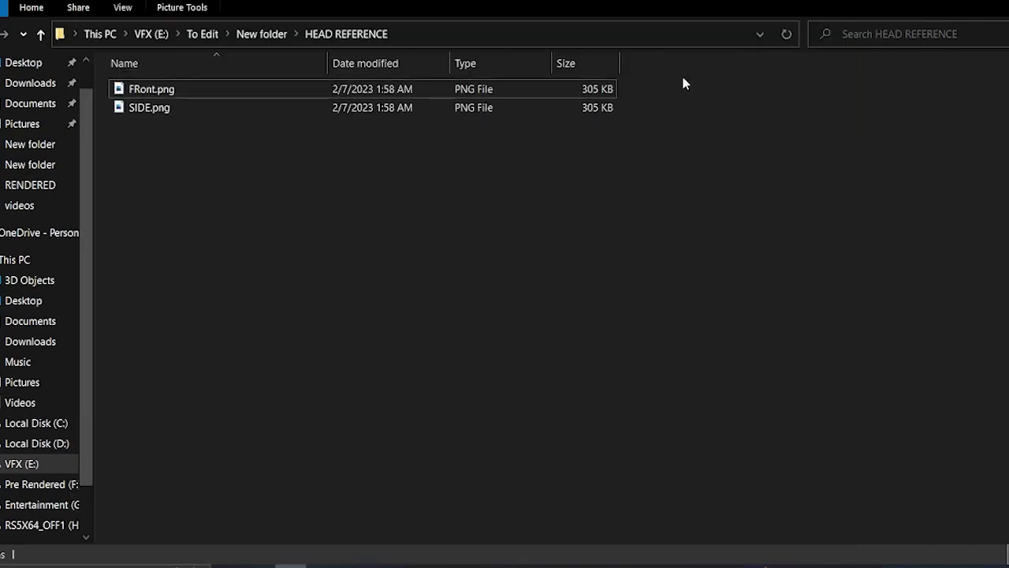
- Open FRont.png from the HEAD REFERENCE folder and compare it with SIDE.png
double_click(176, 95)
left_click(563, 542)
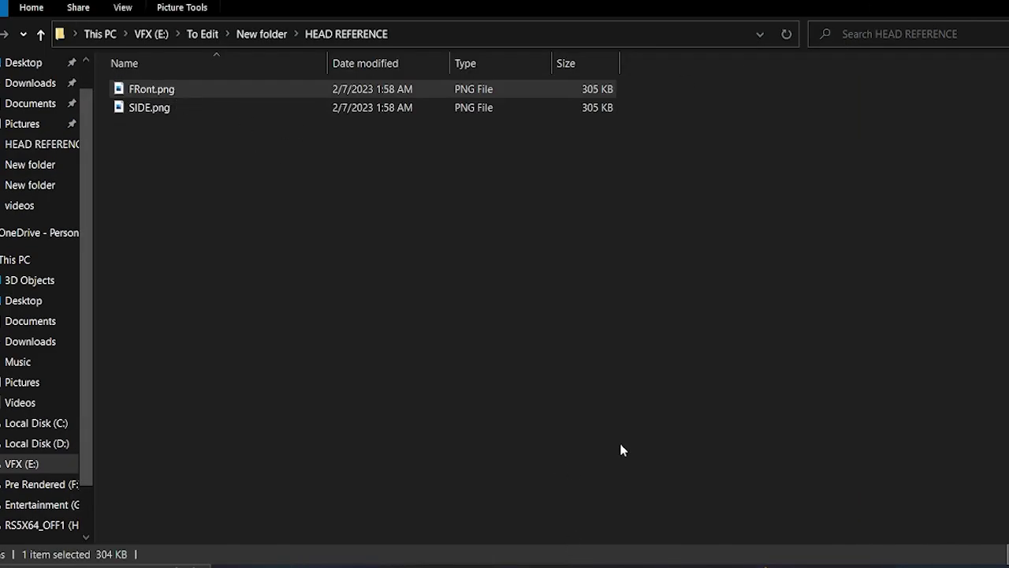
key("Right")
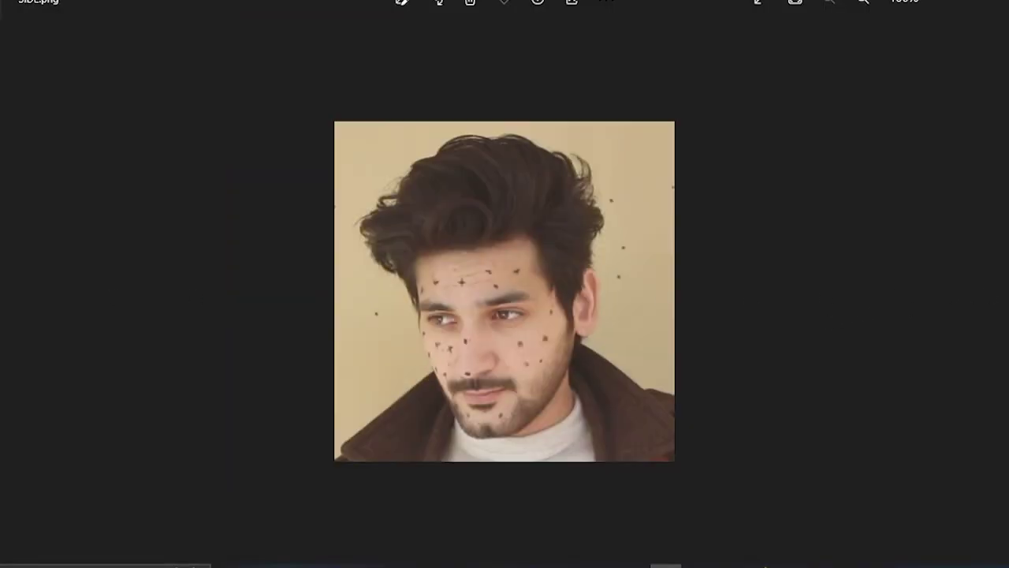
key("Left")
key("Right")
key("Left")
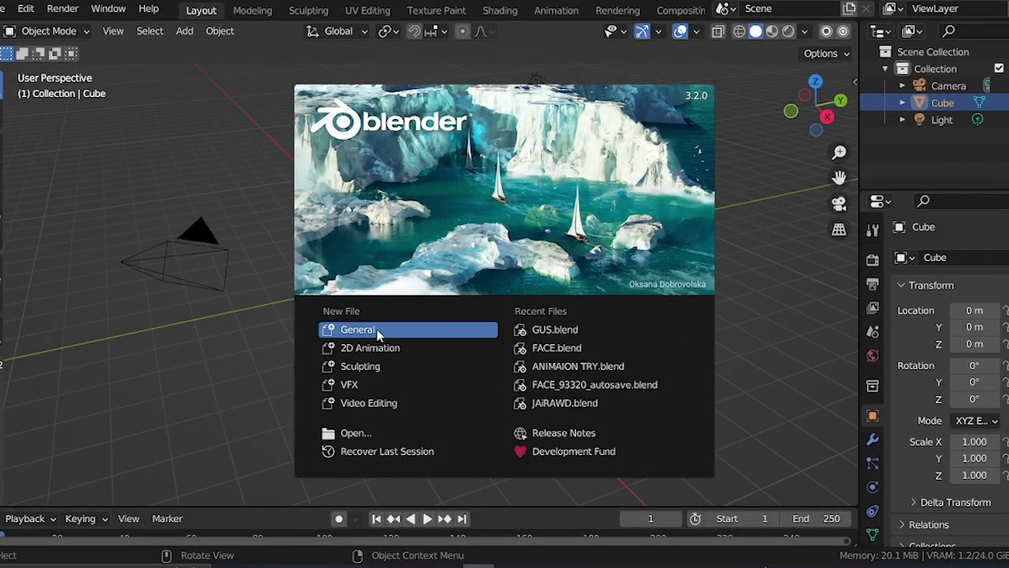
- Switch to Blender, start a new General file and delete the default cube
left_click(418, 334)
middle_click_drag(367, 311, 452, 272)
key("x")
left_click(444, 268)
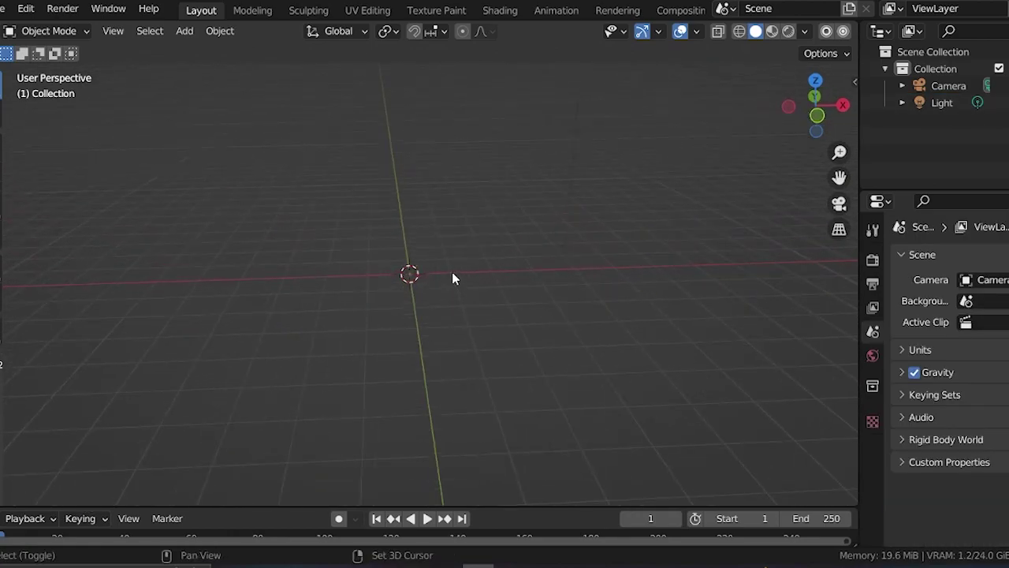
- Add a FaceBuilder Head mesh and move it up above the grid floor
key("shift+a")
mouse_move(409, 197)
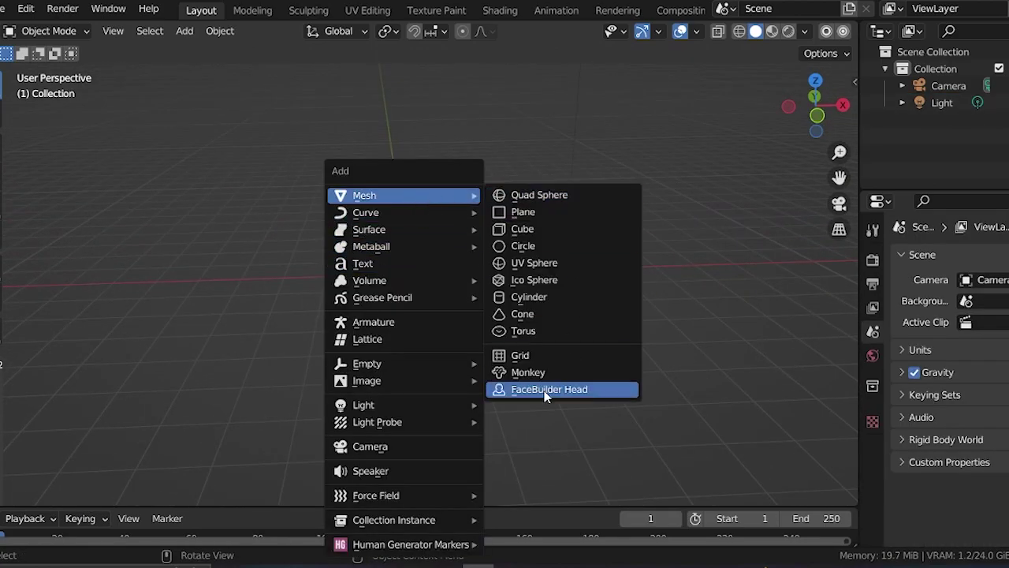
scroll(474, 308, "up", 4)
middle_click_drag(453, 301, 418, 267)
middle_click_drag(503, 278, 506, 394, "shift")
key("g")
left_click(482, 238)
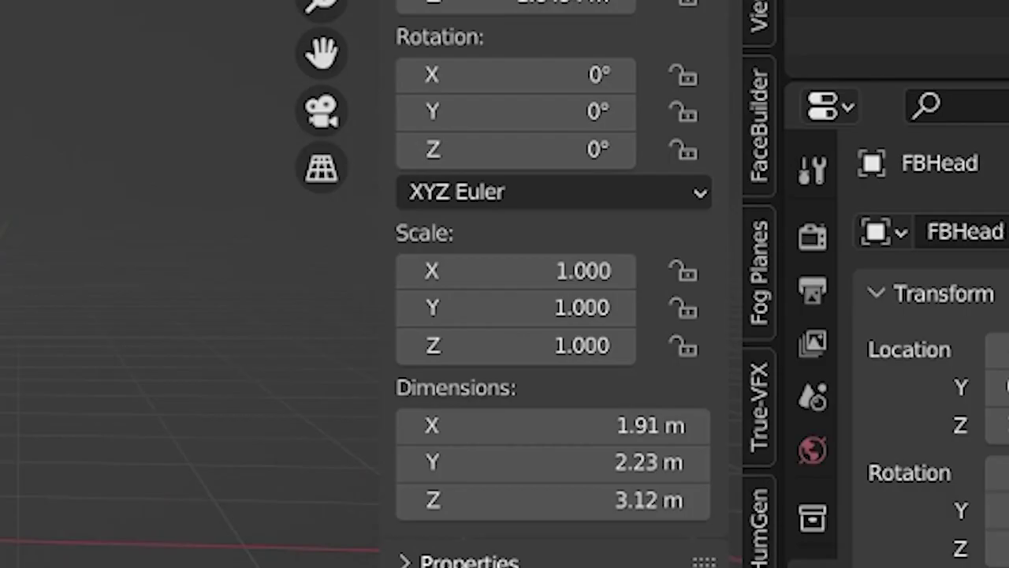
- Load SIDE.png and FRont.png from the HEAD REFERENCE folder as FaceBuilder views
left_click(765, 154)
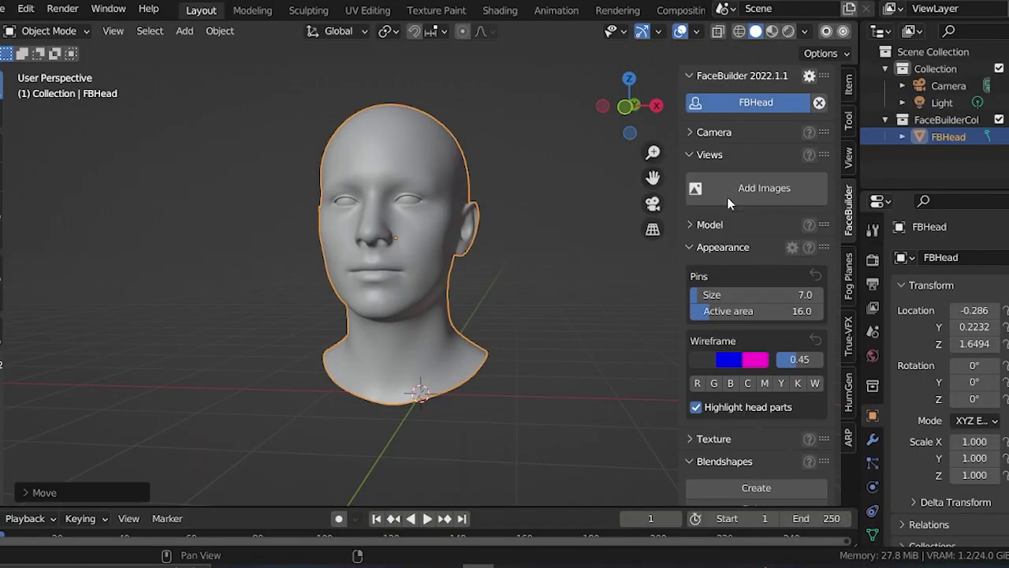
left_click(729, 204)
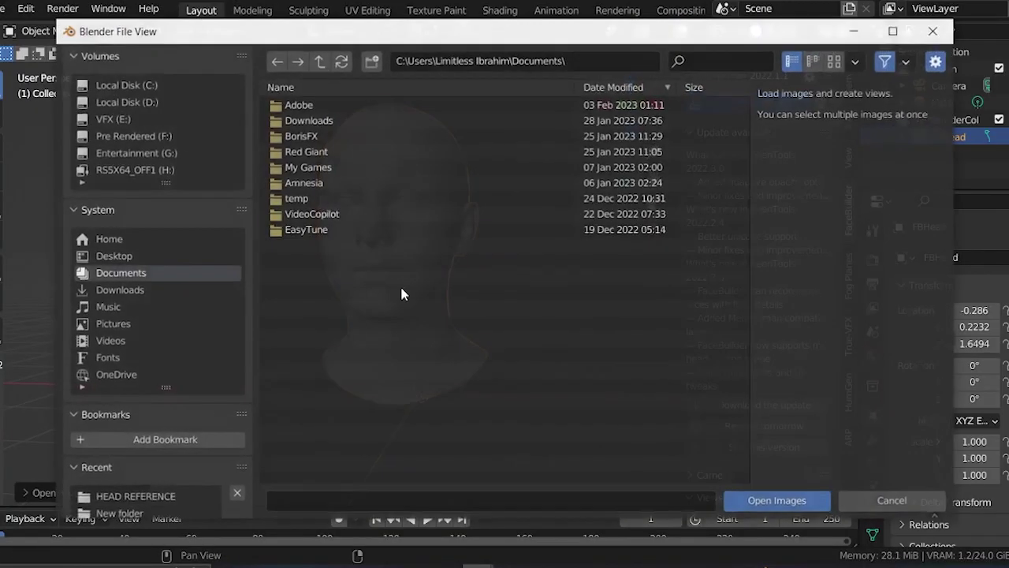
left_click(119, 496)
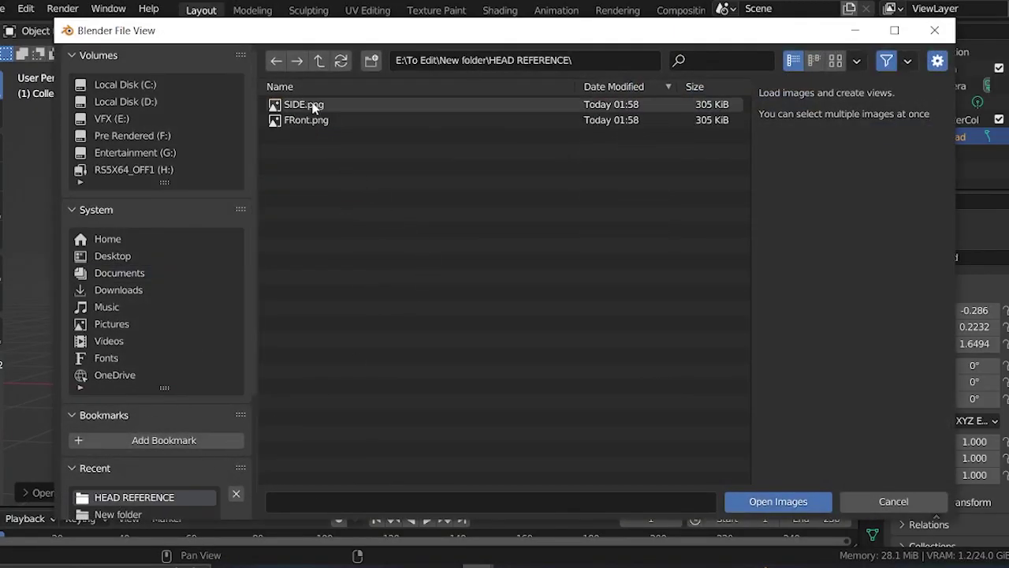
left_click_drag(314, 106, 518, 252)
left_click(769, 501)
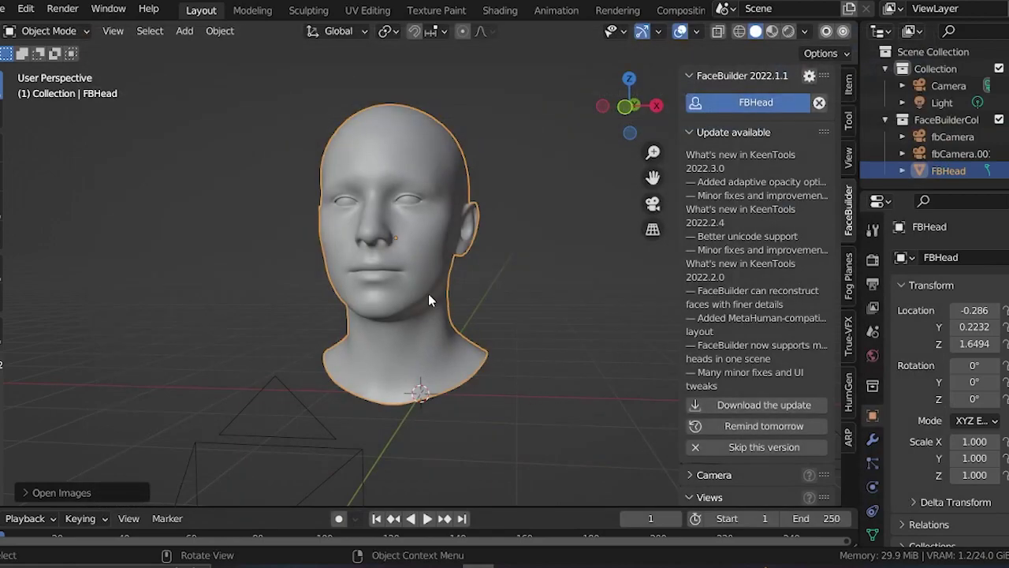
- Open the FRont.png view in Pin mode and automatically align the face mesh to the photo
middle_click_drag(428, 293, 438, 311)
scroll(759, 331, "down", 8)
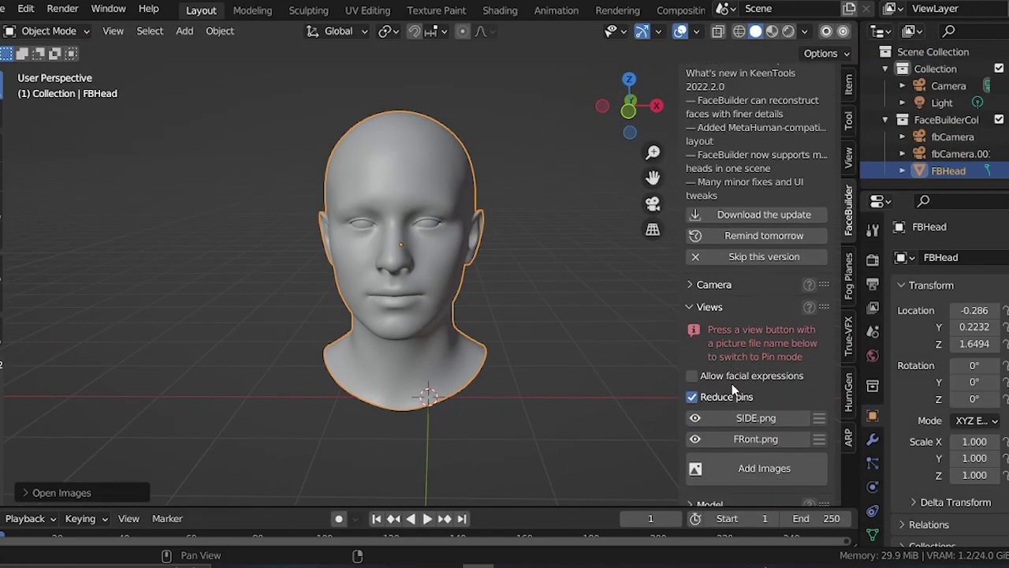
scroll(460, 312, "up", 1)
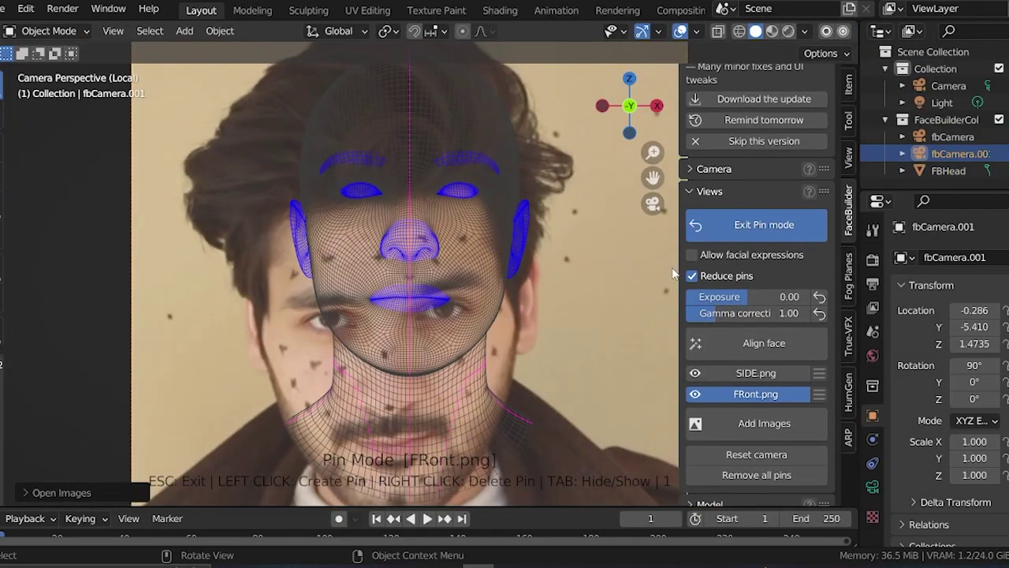
left_click(777, 349)
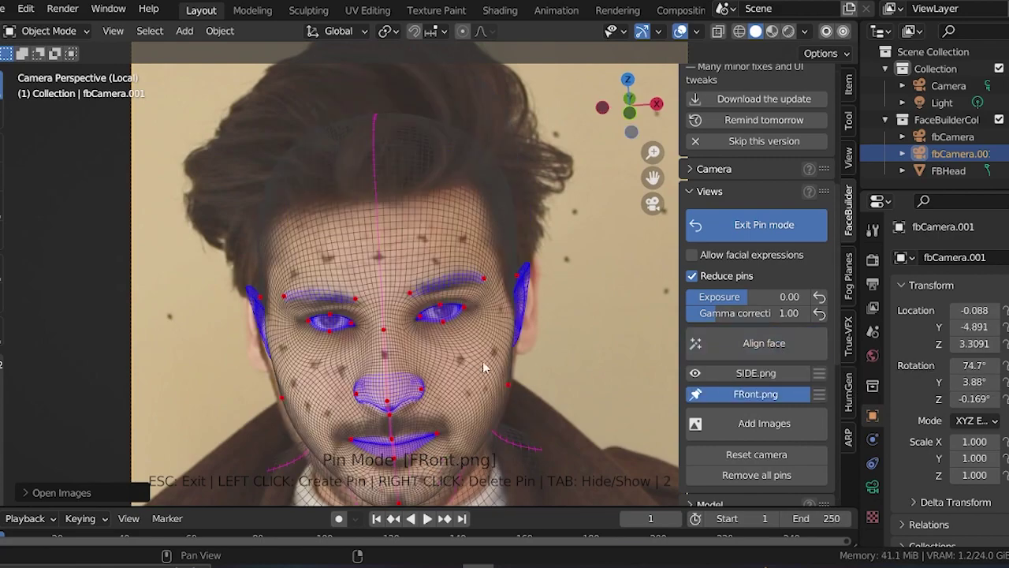
- Pull the pins at the nose tip and nose base down to match the nose in the front photo
scroll(454, 392, "up", 2)
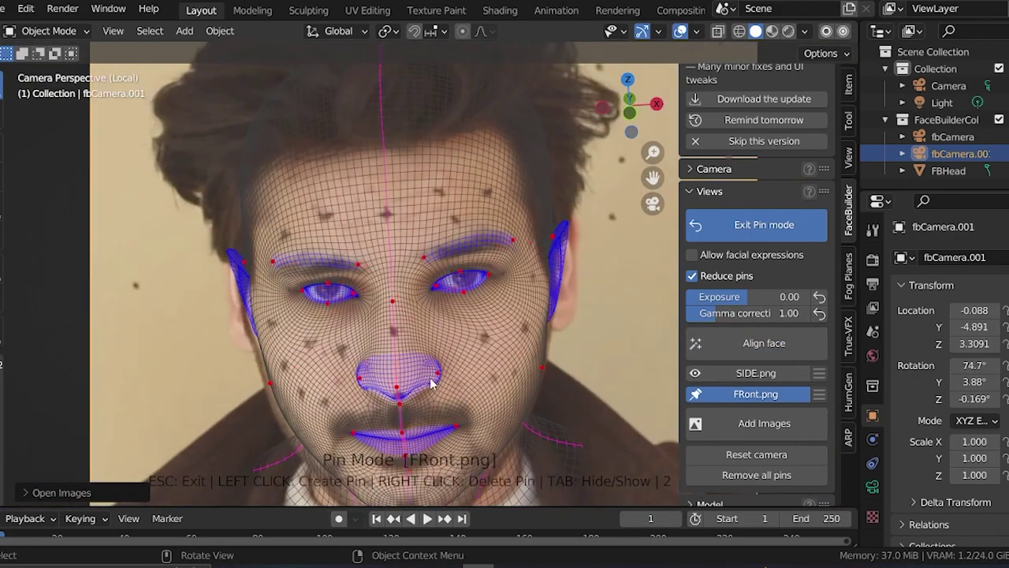
scroll(438, 328, "up", 5)
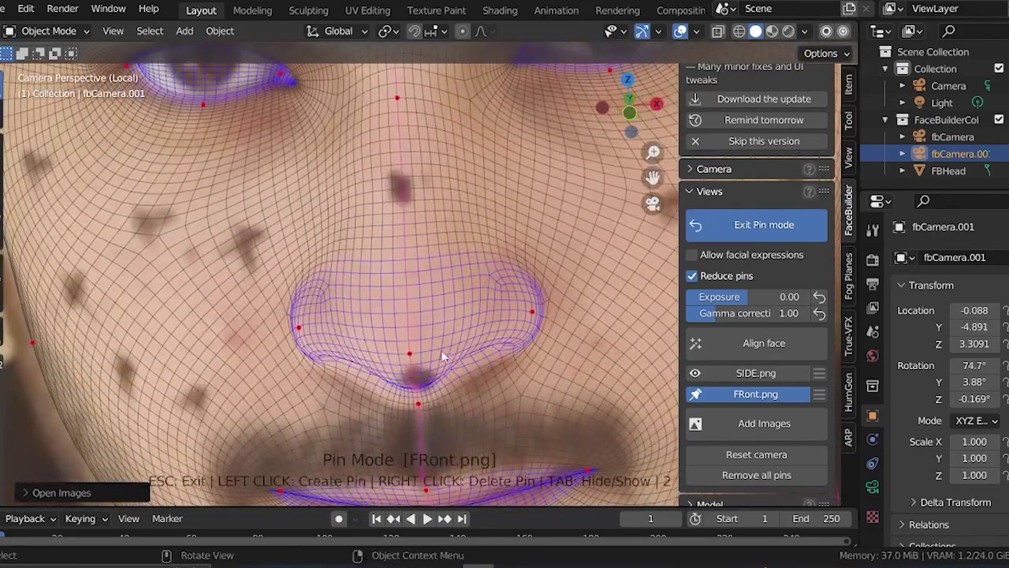
middle_click_drag(442, 357, 427, 313, "shift")
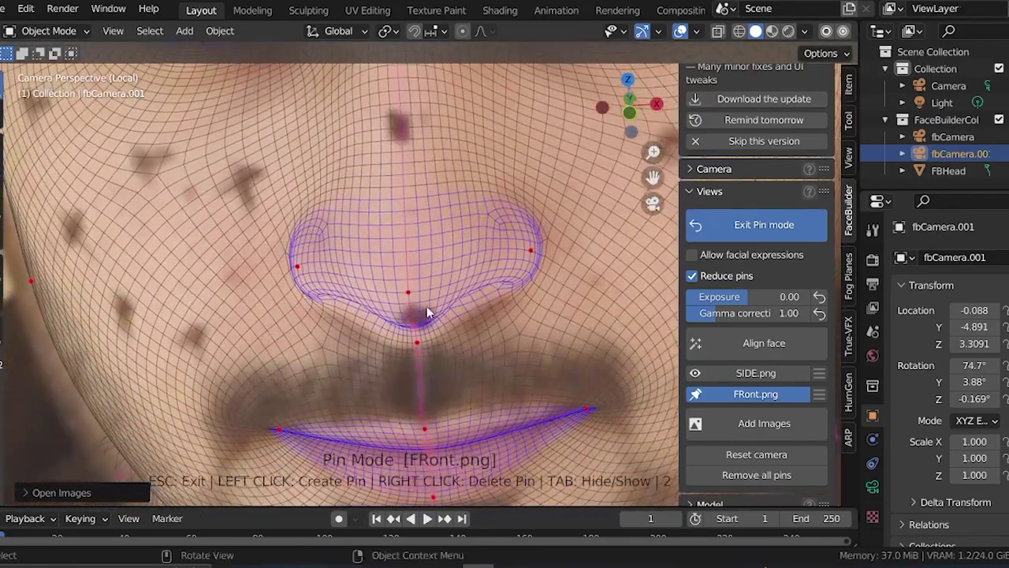
left_click_drag(409, 293, 418, 359)
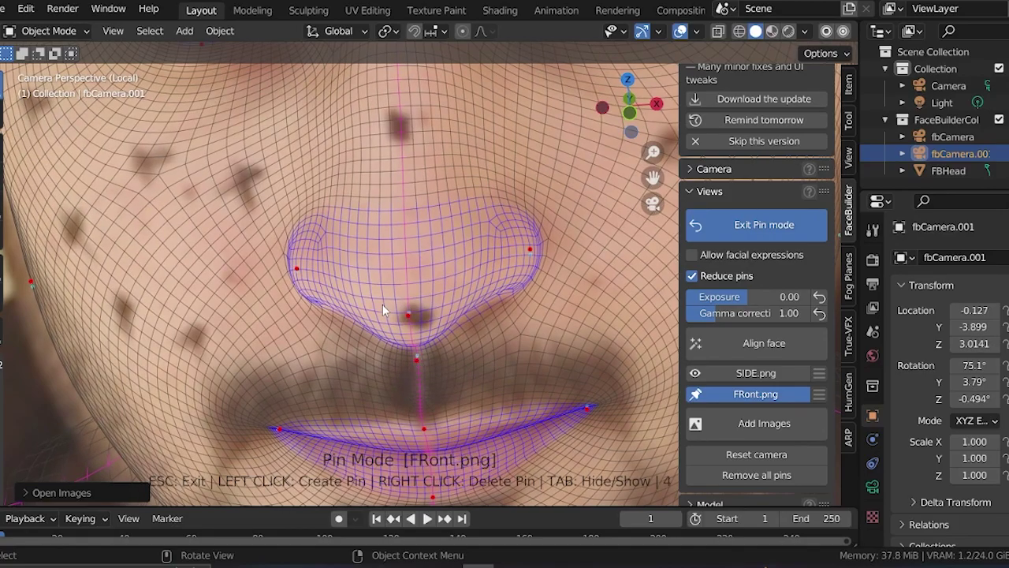
- Pin the mesh around the man's right ear to match the ear outline in the front photo
middle_click_drag(120, 71, 450, 273, "shift")
left_click_drag(301, 317, 293, 320)
left_click_drag(284, 152, 258, 191)
left_click_drag(297, 359, 255, 379)
left_click_drag(208, 162, 221, 168)
- Pin the upper edge and the lobe of the man's left ear to its outline in the photo
scroll(236, 181, "down", 3)
middle_click_drag(641, 199, 268, 236, "shift")
scroll(469, 223, "up", 3)
left_click_drag(414, 138, 455, 105)
left_click_drag(406, 377, 426, 395)
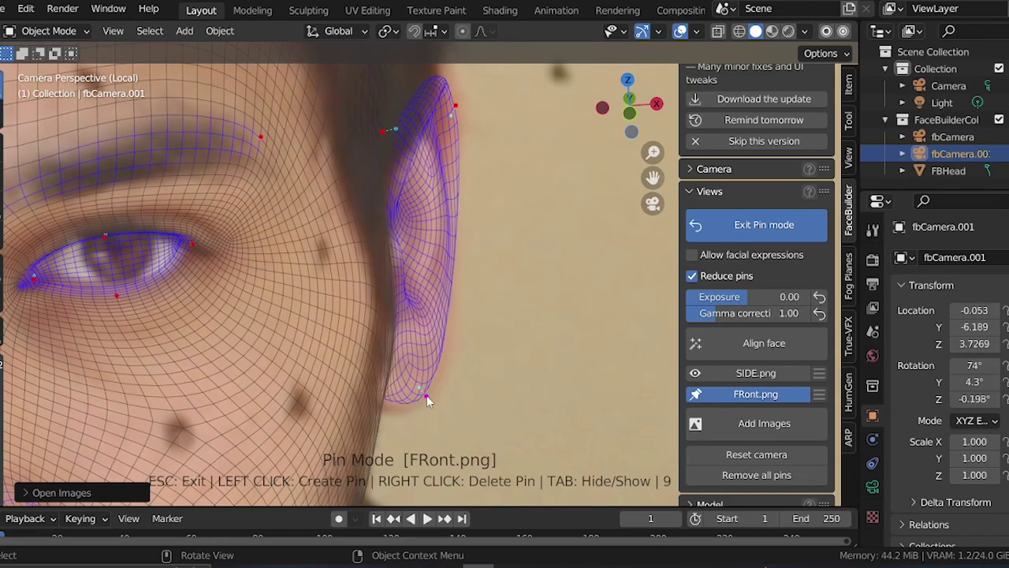
- Pin the face edge below the man's left ear and along the cheek to the photo's contour
left_click_drag(387, 331, 374, 334)
scroll(394, 347, "down", 2)
left_click_drag(394, 371, 386, 387)
middle_click_drag(385, 402, 449, 181, "shift")
left_click_drag(453, 229, 439, 242)
scroll(354, 360, "down", 1)
middle_click_drag(357, 360, 430, 296, "shift")
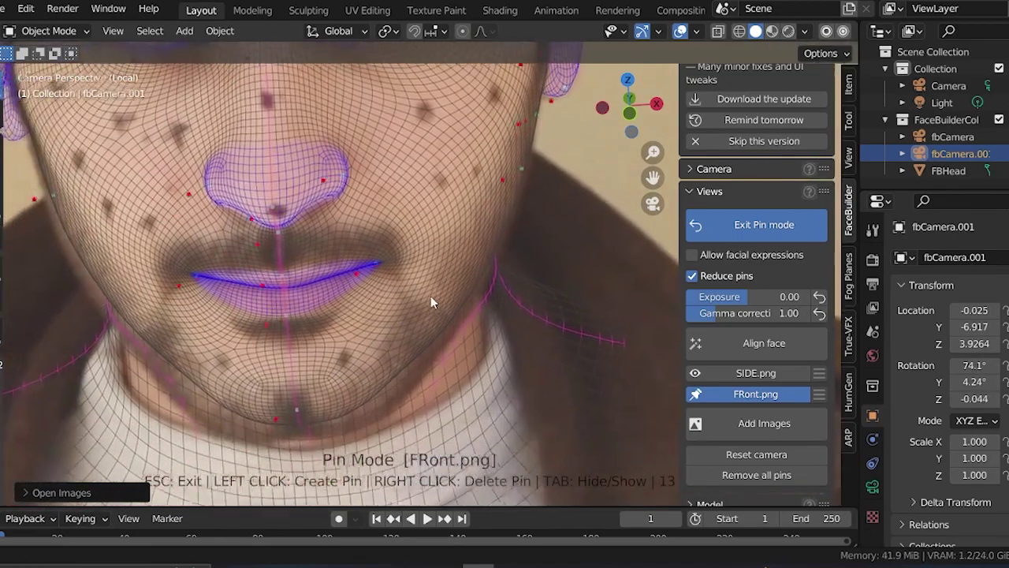
- Adjust the chin pin and pin both sides of the jaw and the right cheek to the face contour
scroll(347, 367, "up", 3)
left_click_drag(343, 371, 345, 401)
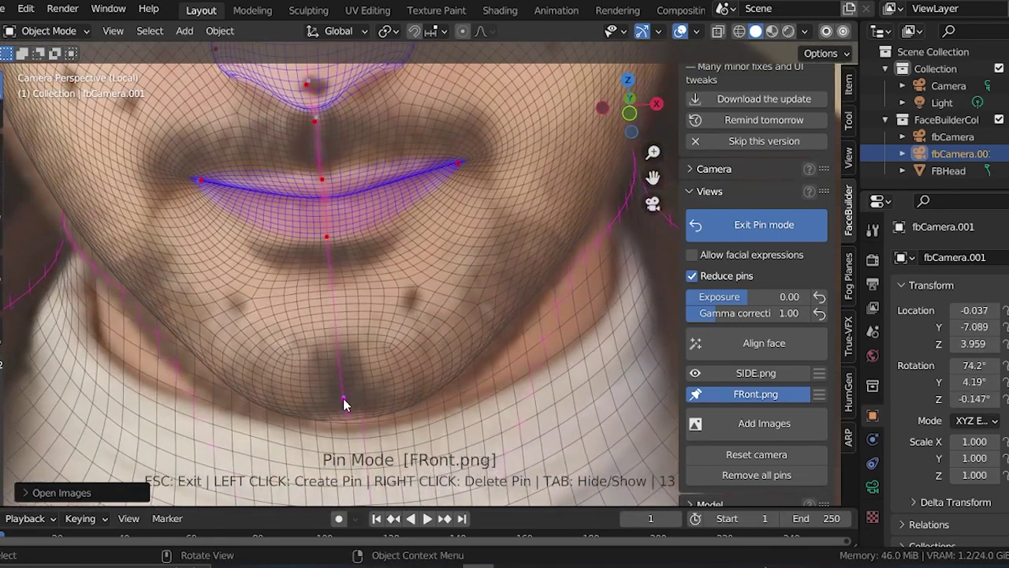
left_click_drag(508, 328, 520, 337)
left_click_drag(146, 291, 134, 310)
middle_click_drag(134, 310, 296, 381, "shift")
left_click_drag(202, 234, 183, 233)
left_click_drag(160, 131, 152, 129)
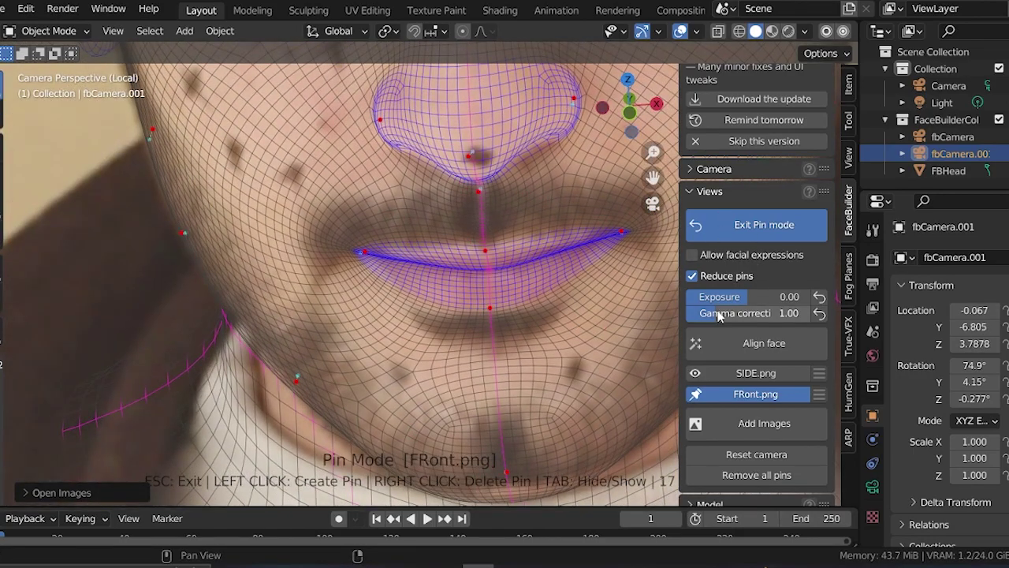
- Exclude the NeckUpper and NeckLower parts from the head model
key("Home")
scroll(726, 234, "up", 8)
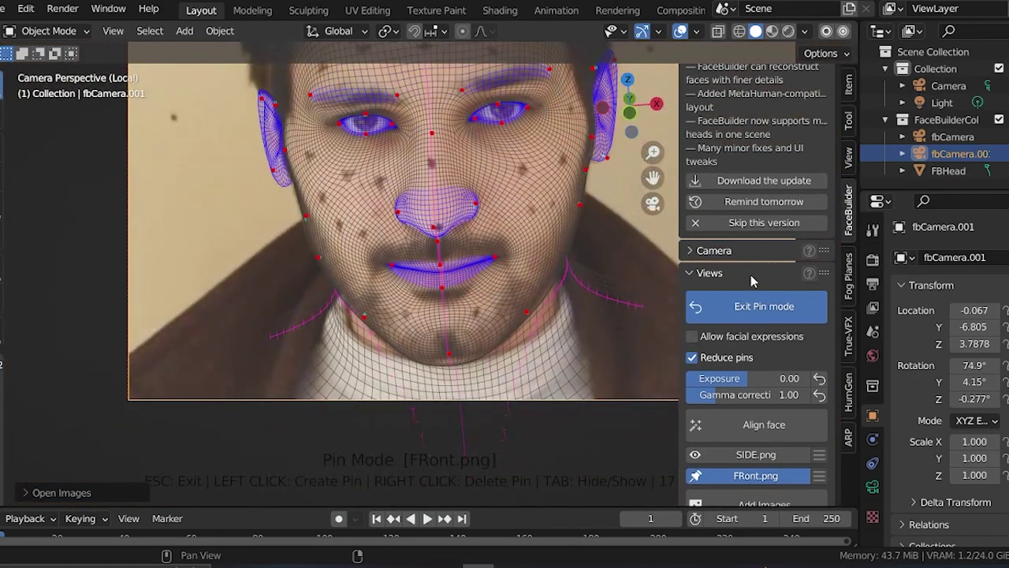
left_click(687, 98)
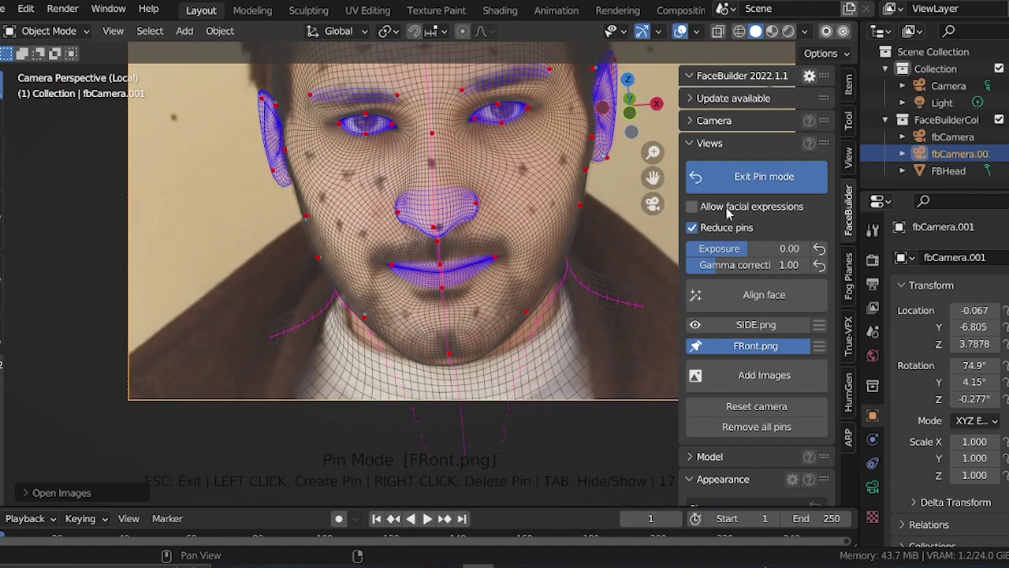
left_click(698, 143)
left_click(696, 166)
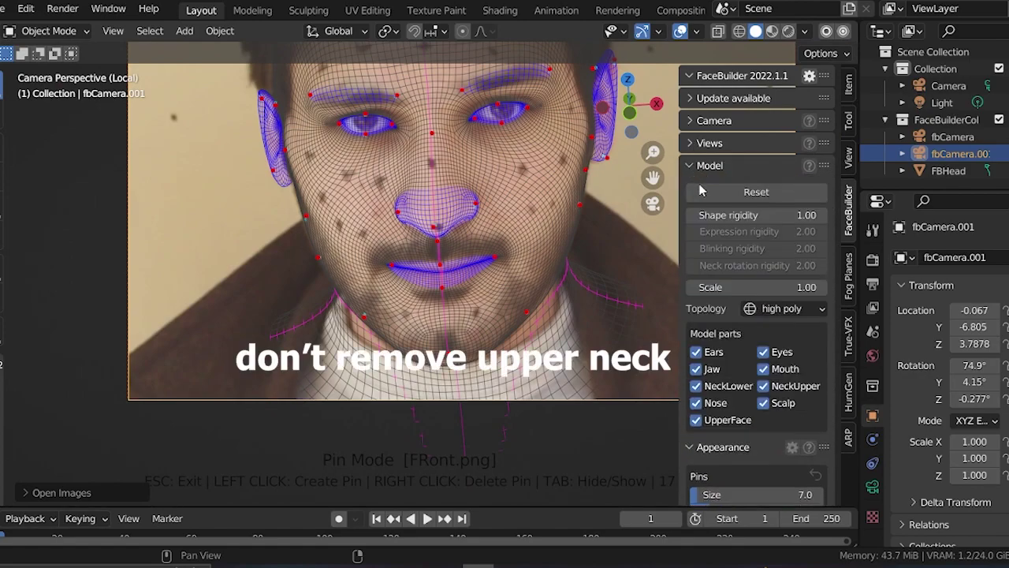
scroll(737, 265, "down", 3)
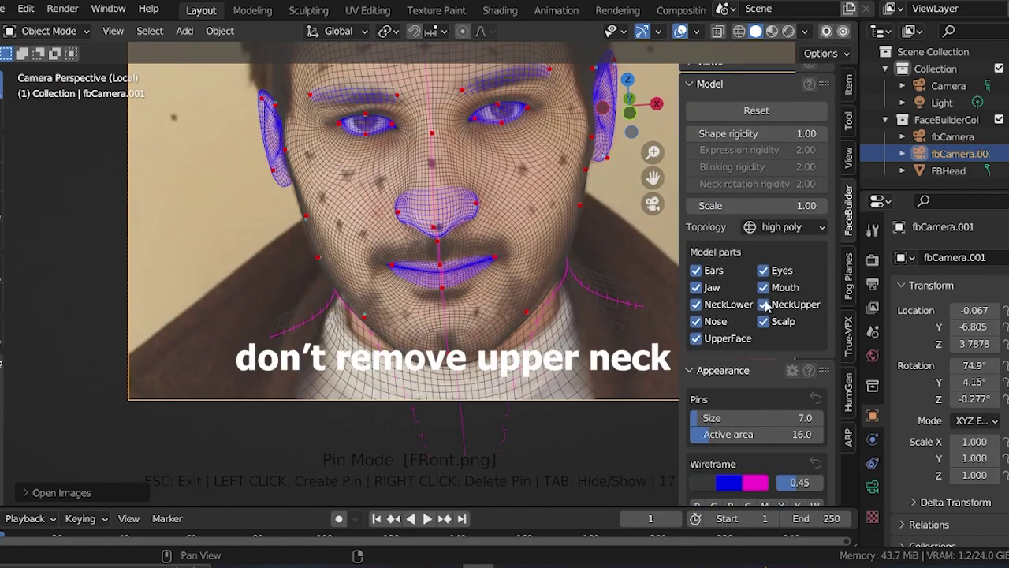
left_click(764, 305)
left_click(741, 305)
scroll(704, 227, "up", 3)
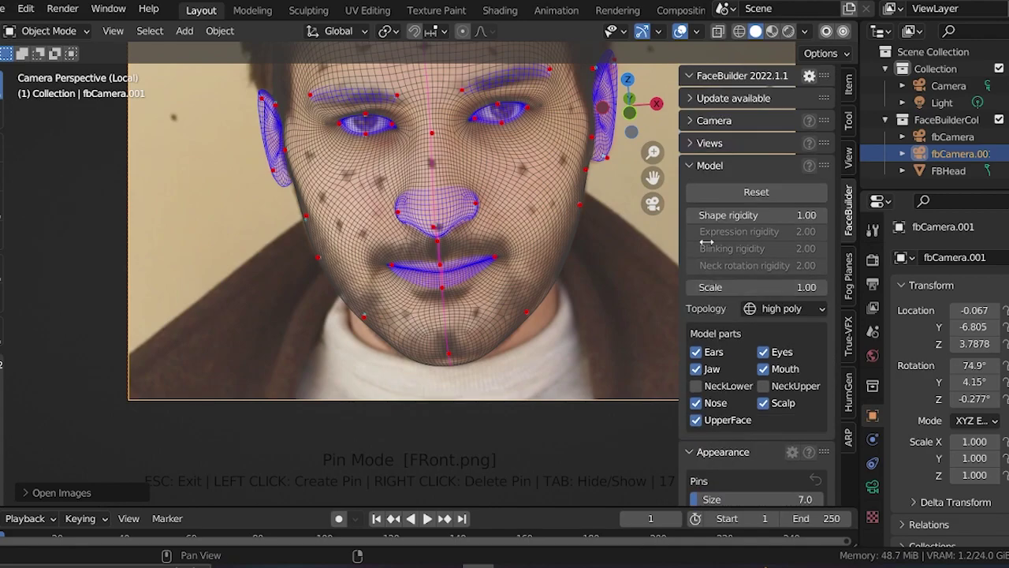
left_click(709, 165)
- Delete the stray pin on the lower lip and refine the jawline pins in the front view
scroll(442, 252, "up", 5)
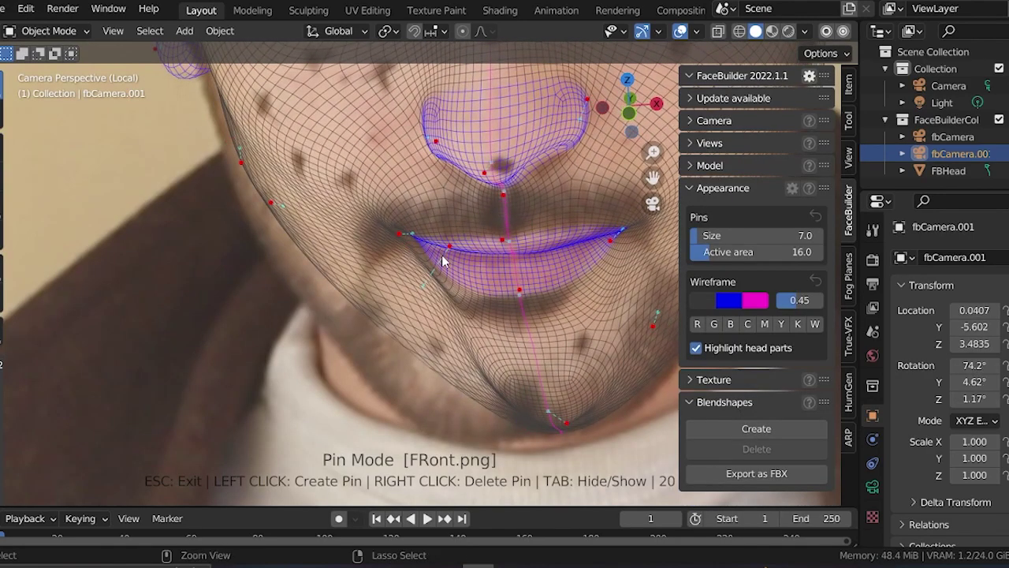
right_click(448, 248)
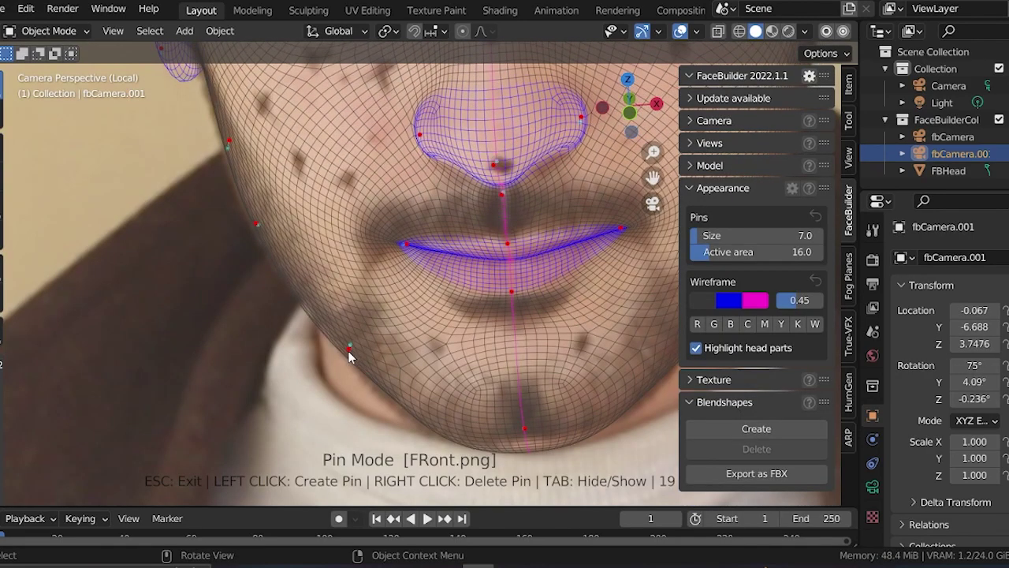
mouse_move(350, 356)
left_mouse_down()
mouse_move(358, 324)
mouse_move(342, 339)
left_mouse_up()
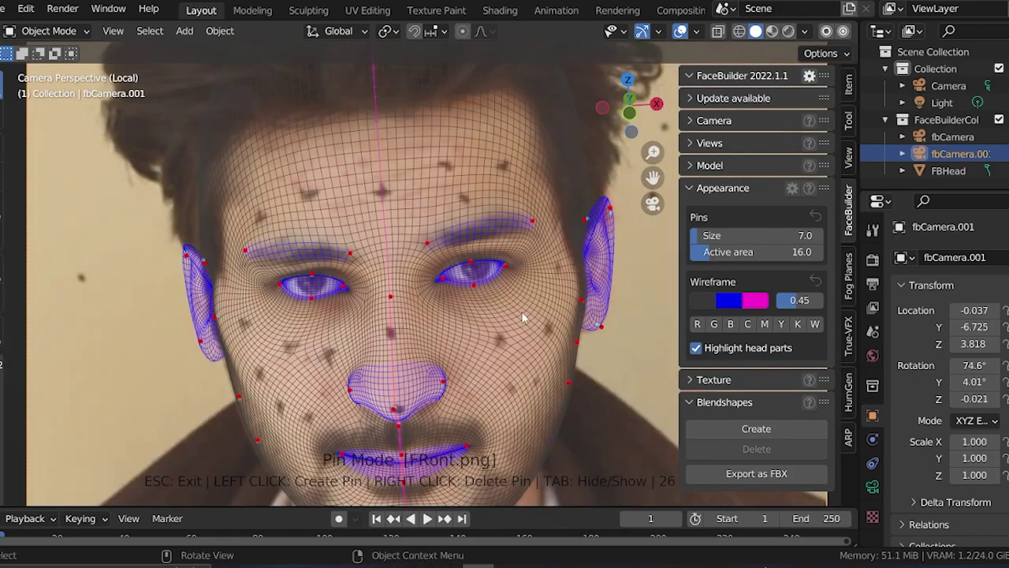
key("Home")
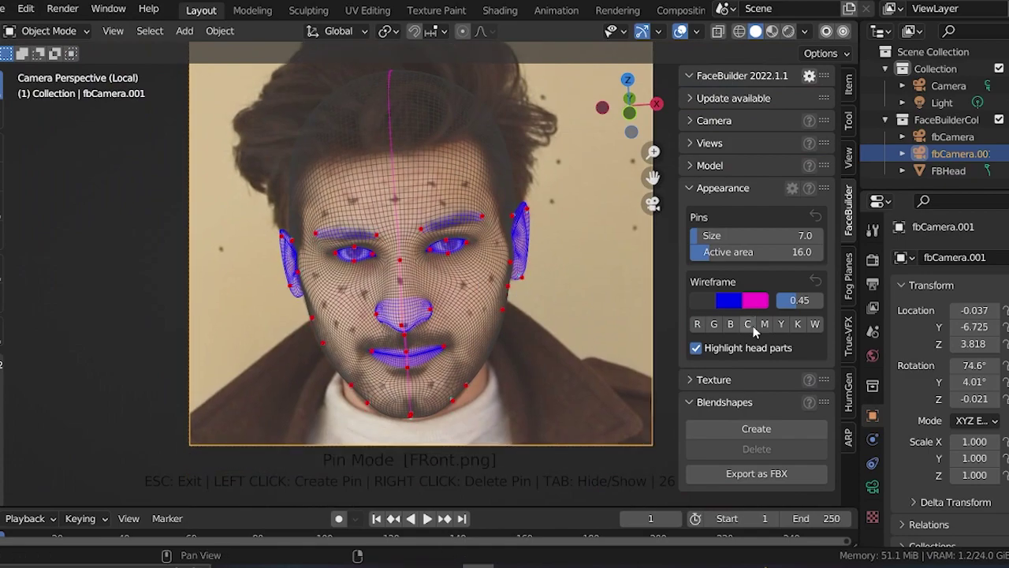
- Open the SIDE.png view in Pin mode and automatically align the face mesh to the photo
left_click(694, 145)
left_click(755, 324)
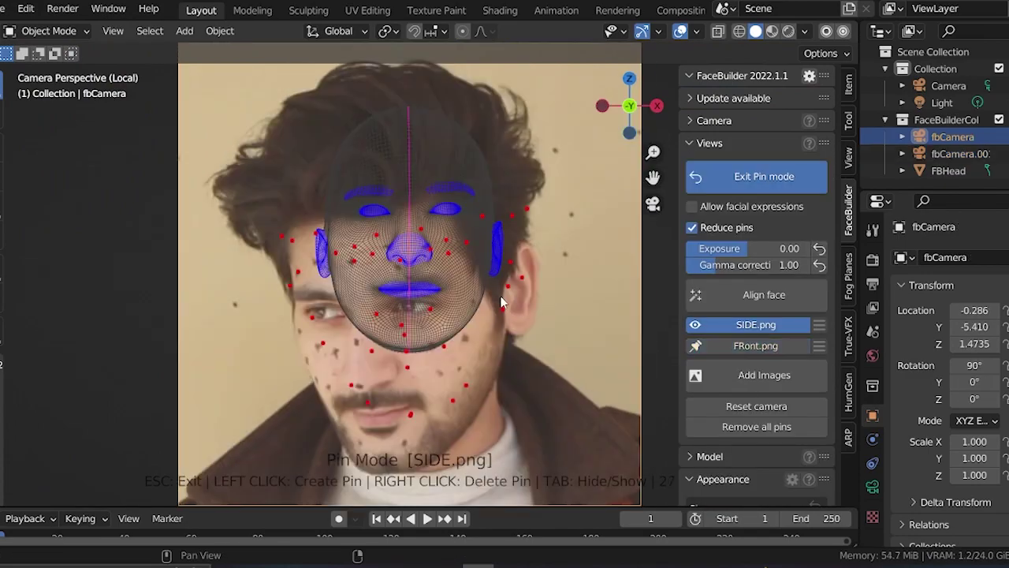
scroll(463, 301, "up", 5)
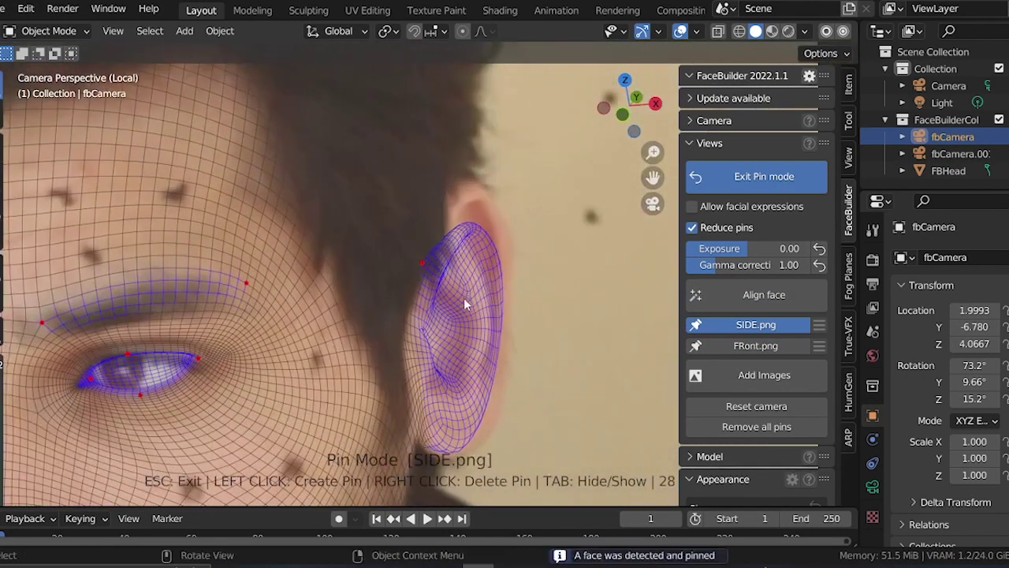
- Pin the top, lobe and front edge of the ear mesh to the ear in the SIDE.png photo
left_click_drag(476, 224, 488, 188)
left_click_drag(465, 443, 470, 452)
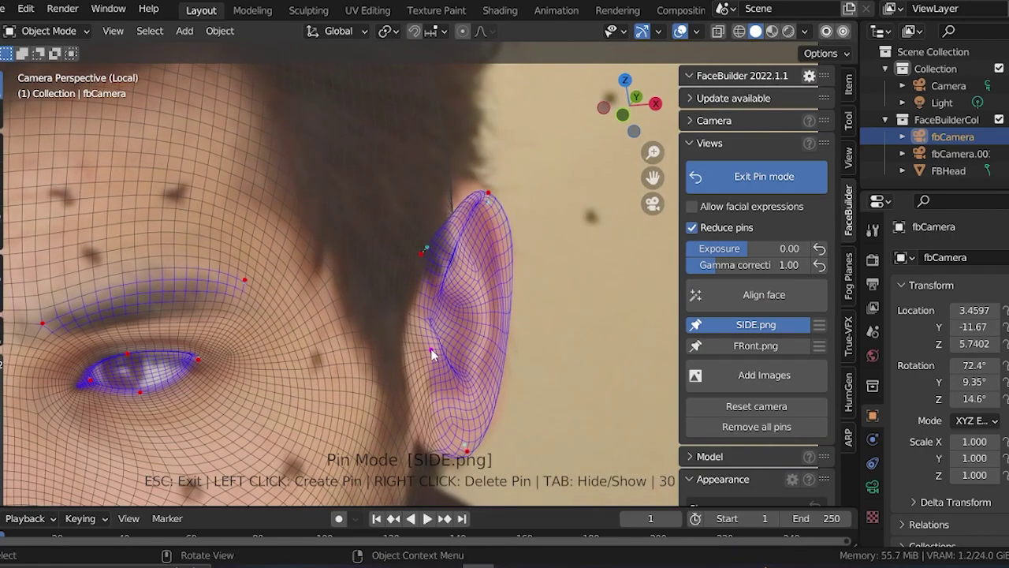
left_click(428, 352)
scroll(417, 377, "down", 2)
scroll(426, 346, "down", 2)
- Adjust the near-side cheek pin and pin the jawline beside the chin to the face contour in the side view
scroll(454, 296, "up", 5)
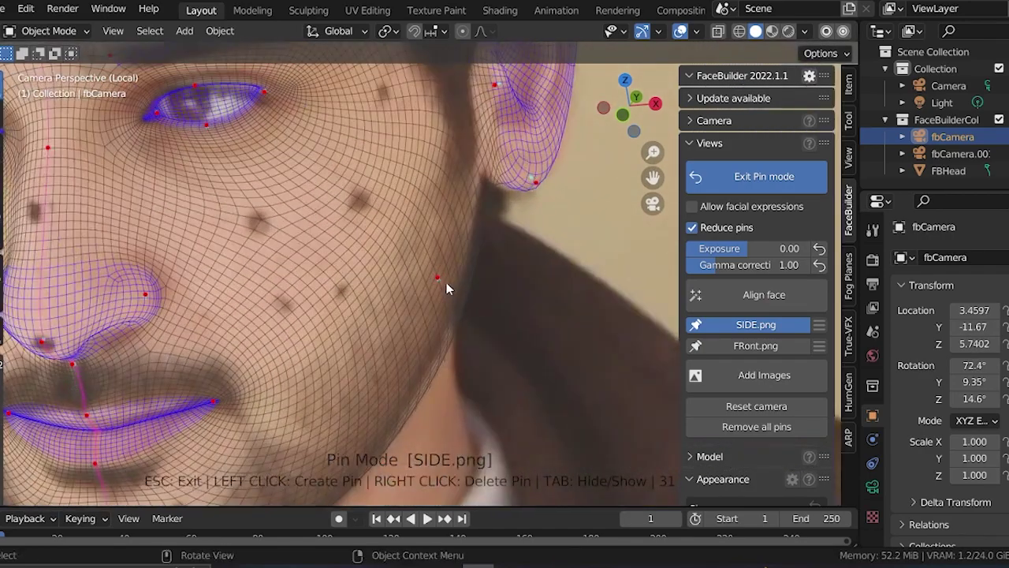
left_click_drag(435, 277, 433, 279)
scroll(433, 281, "down", 3)
scroll(355, 394, "up", 4)
left_click_drag(448, 373, 453, 384)
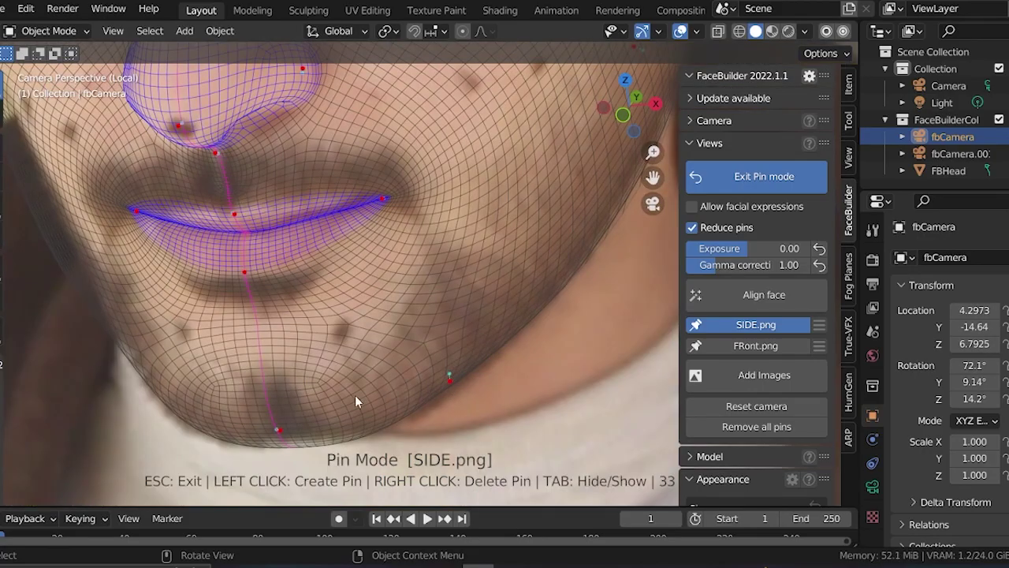
- Pin the far cheek below the eye and the far contour beside the mouth to the photo, undoing the misplaced pin drag
middle_click_drag(68, 207, 259, 276, "shift")
left_click_drag(253, 275, 260, 275)
key("ctrl+z")
scroll(260, 275, "down", 2)
left_click_drag(265, 160, 264, 158)
left_click_drag(343, 316, 346, 316)
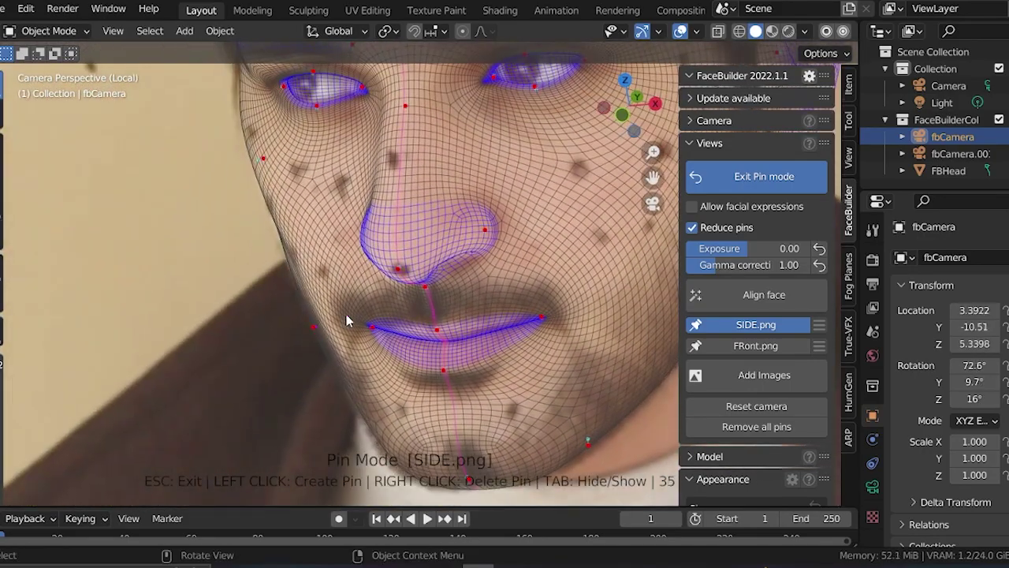
- Add three more pins to fit the remaining parts of the face mesh to the SIDE.png photo
scroll(346, 315, "down", 3)
scroll(426, 165, "up", 6)
left_click_drag(541, 270, 546, 268)
scroll(360, 249, "down", 4)
scroll(260, 308, "up", 4)
left_click_drag(305, 423, 310, 423)
left_click_drag(257, 308, 262, 309)
scroll(261, 309, "down", 4)
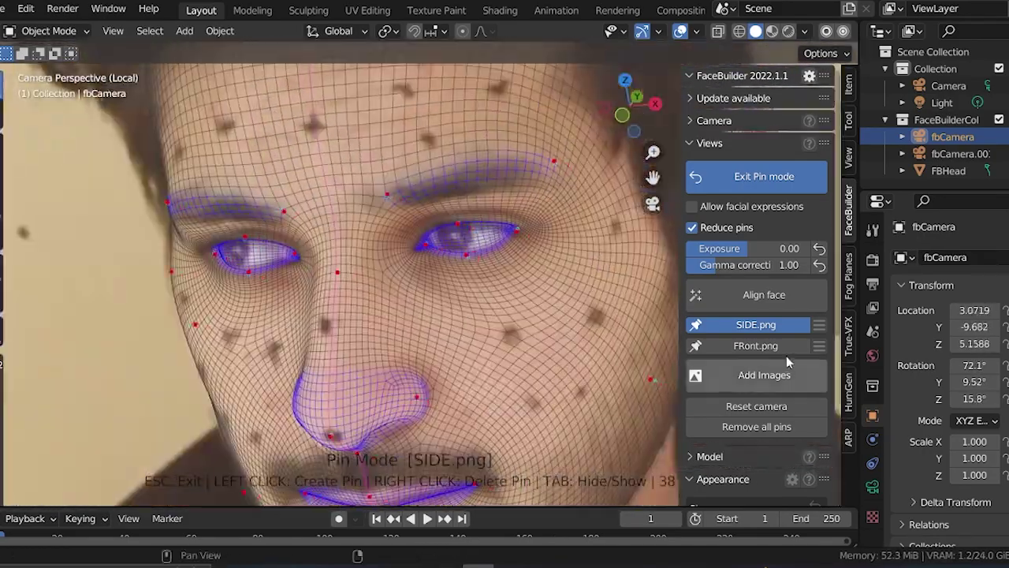
- Open the FRont.png view and refine the pins so the mesh fits the front photo
left_click(765, 347)
scroll(513, 316, "up", 6)
left_click_drag(514, 313, 513, 309)
scroll(513, 309, "down", 6)
left_click_drag(288, 239, 291, 235)
scroll(428, 261, "down", 5)
middle_click_drag(428, 260, 463, 160, "shift")
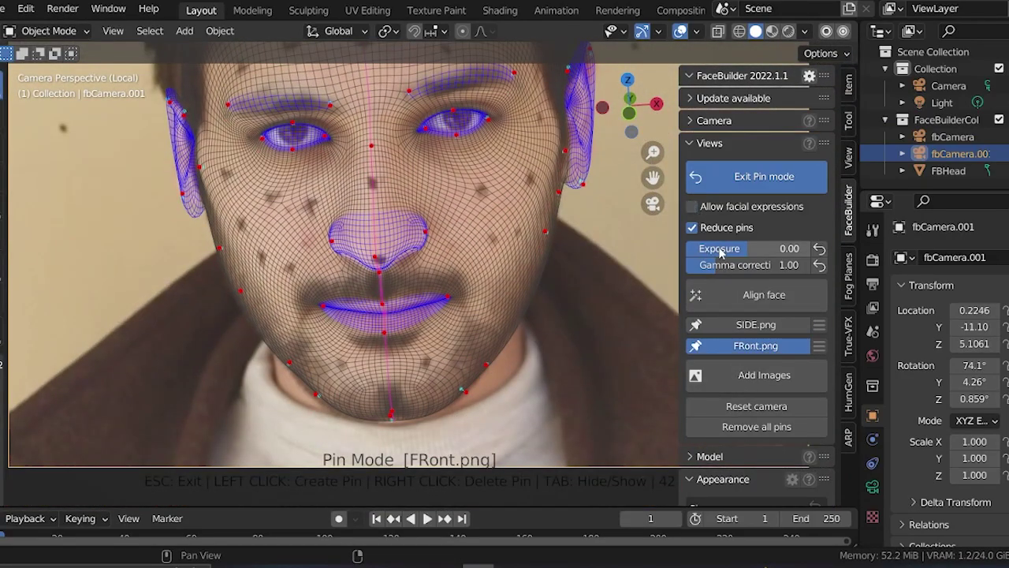
- Create a 2048 x 2048 butterfly UV texture from SIDE.png and FRont.png and apply it automatically to the head
scroll(754, 284, "down", 4)
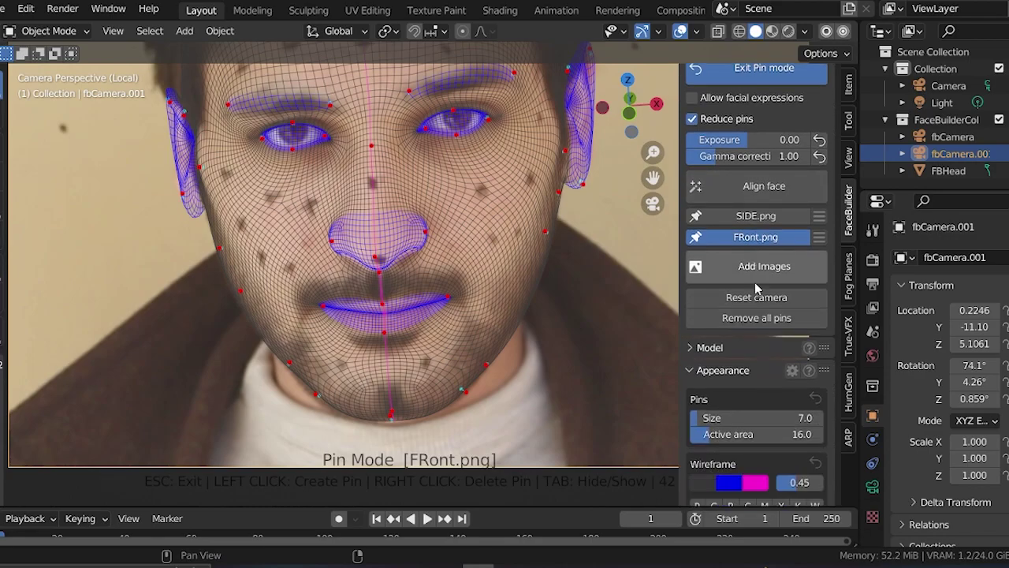
scroll(754, 284, "down", 4)
scroll(751, 296, "down", 2)
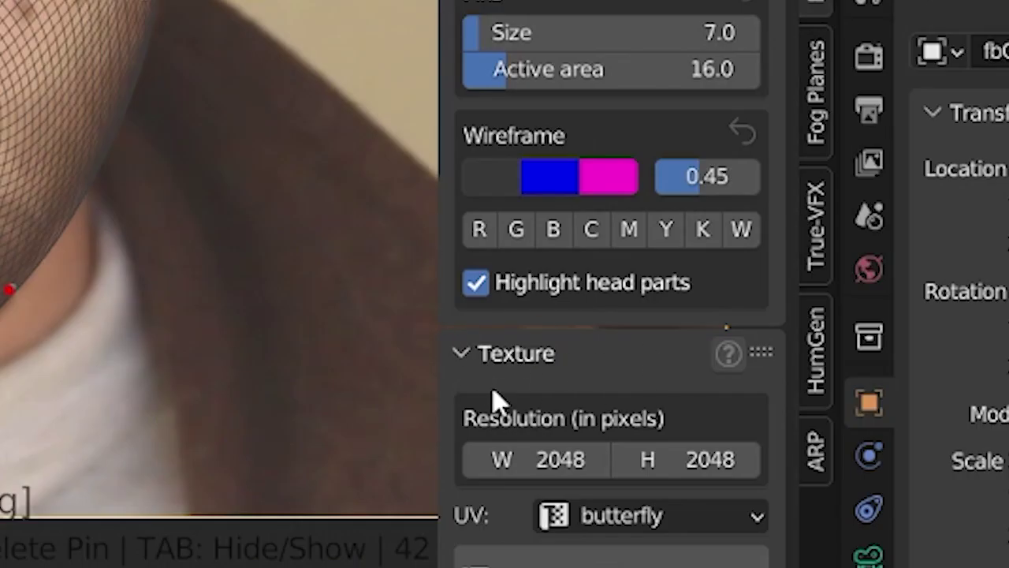
scroll(559, 264, "down", 12)
left_click(590, 158)
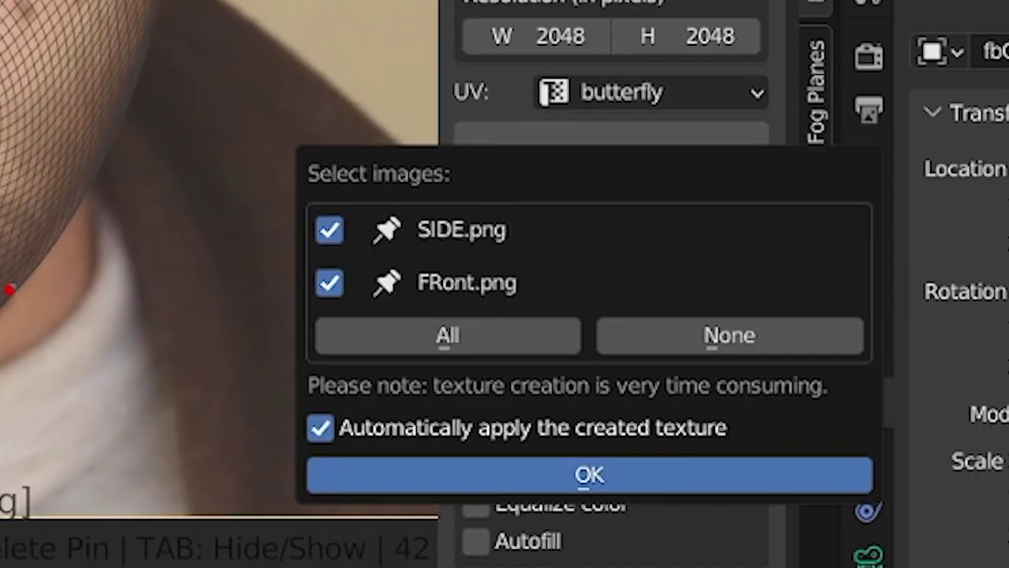
left_click(553, 461)
middle_click_drag(437, 300, 372, 285)
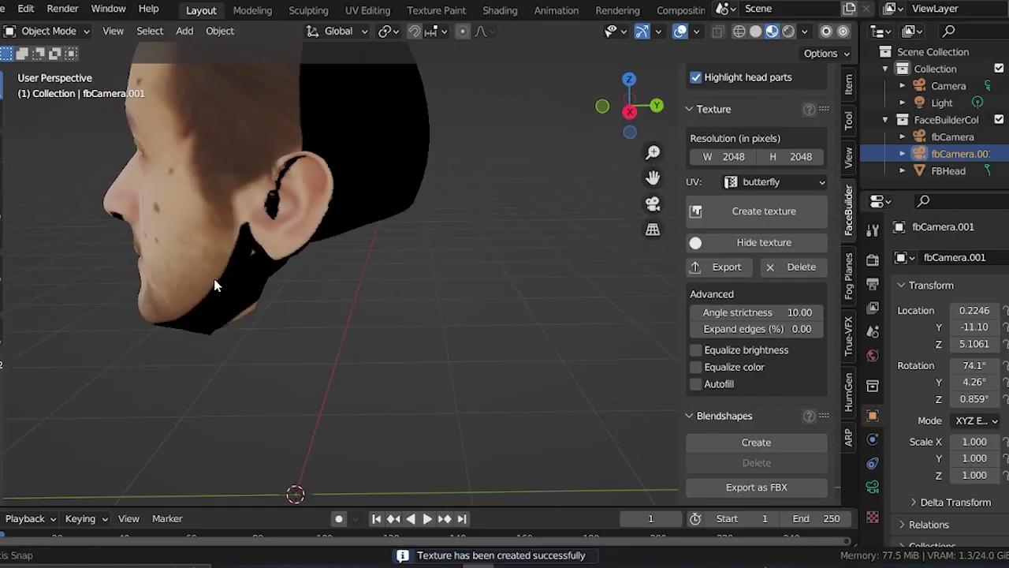
- Save the project as HEAD HAIR FACE ME
key("ctrl+s")
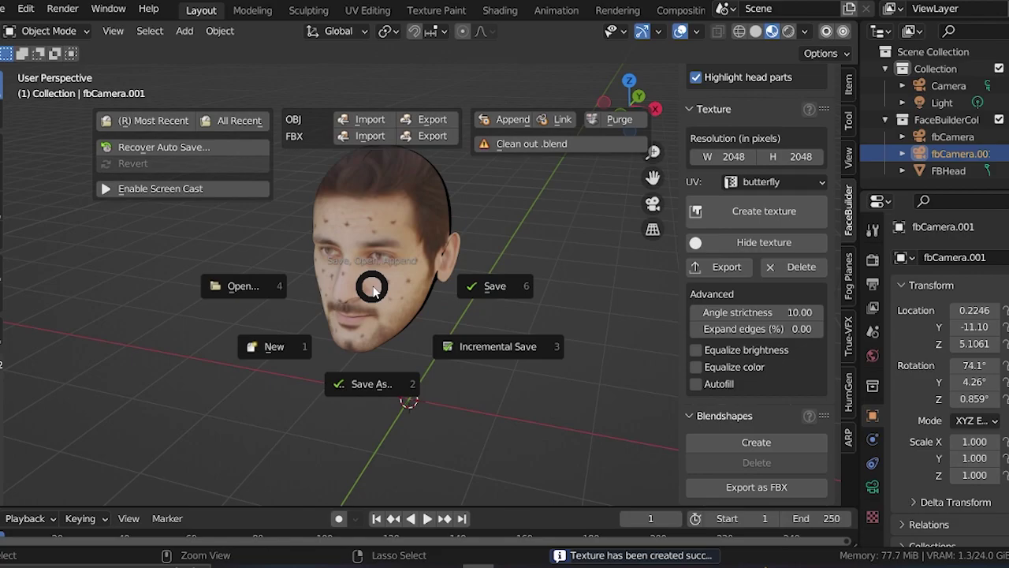
left_click(481, 288)
left_click(315, 498)
type("HE")
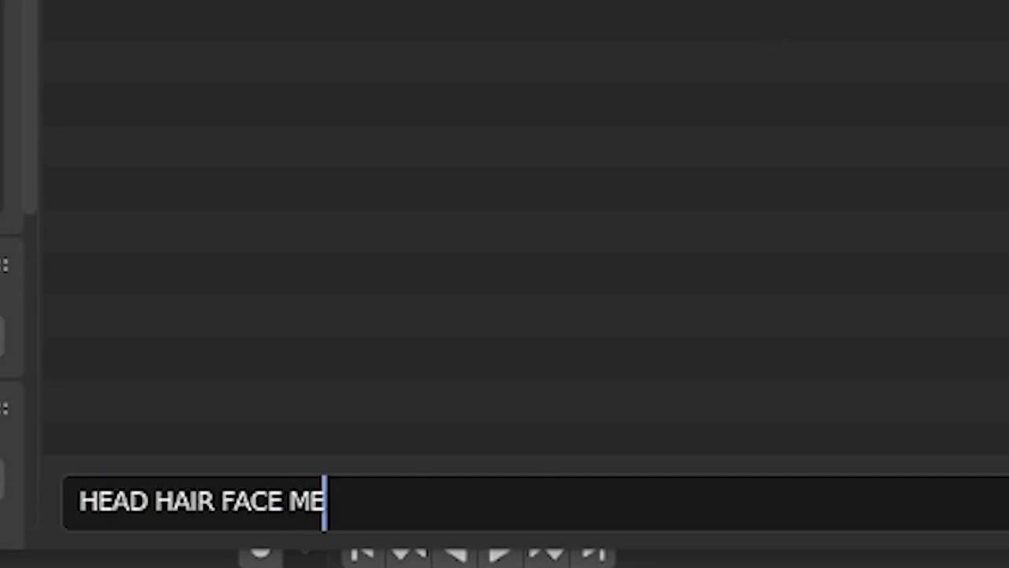
type("AD HAIR FACE ME")
key("Return")
middle_click_drag(331, 262, 395, 266)
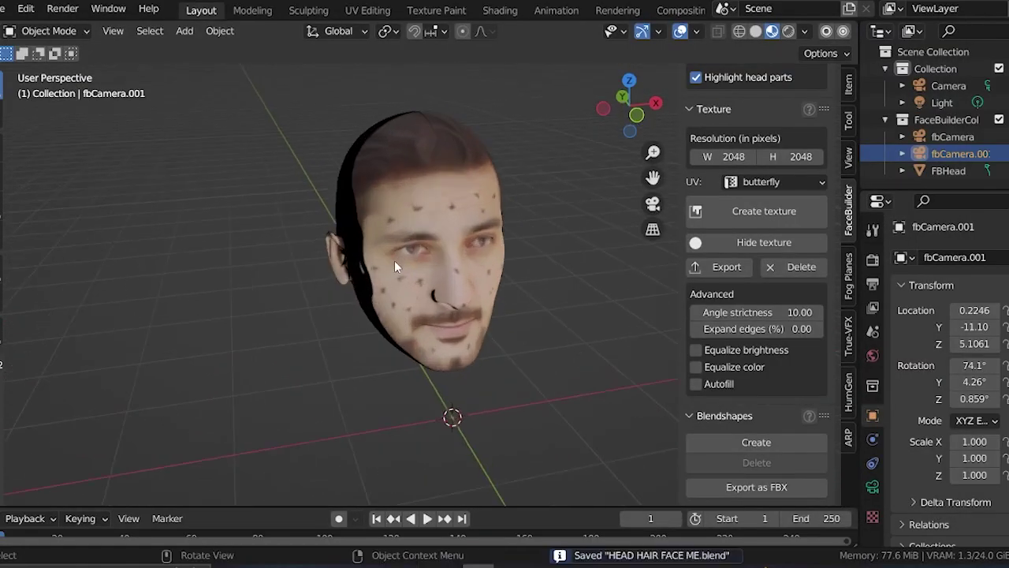
- Create a new VFX project and load the footage MVI_0002.MOV into the motion tracking clip editor
left_click(3, 10)
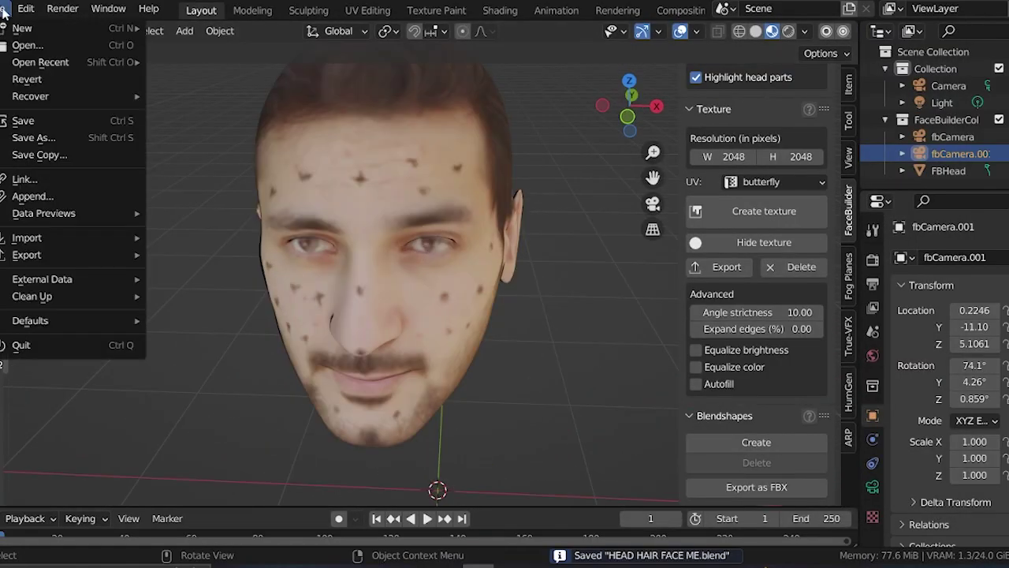
mouse_move(16, 16)
mouse_move(79, 28)
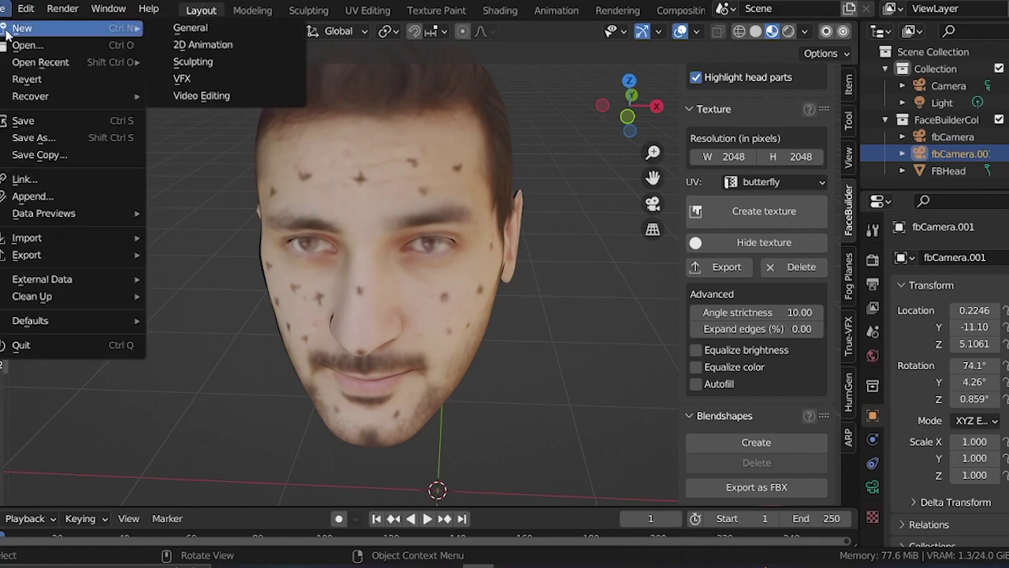
left_click(188, 79)
left_click(410, 186)
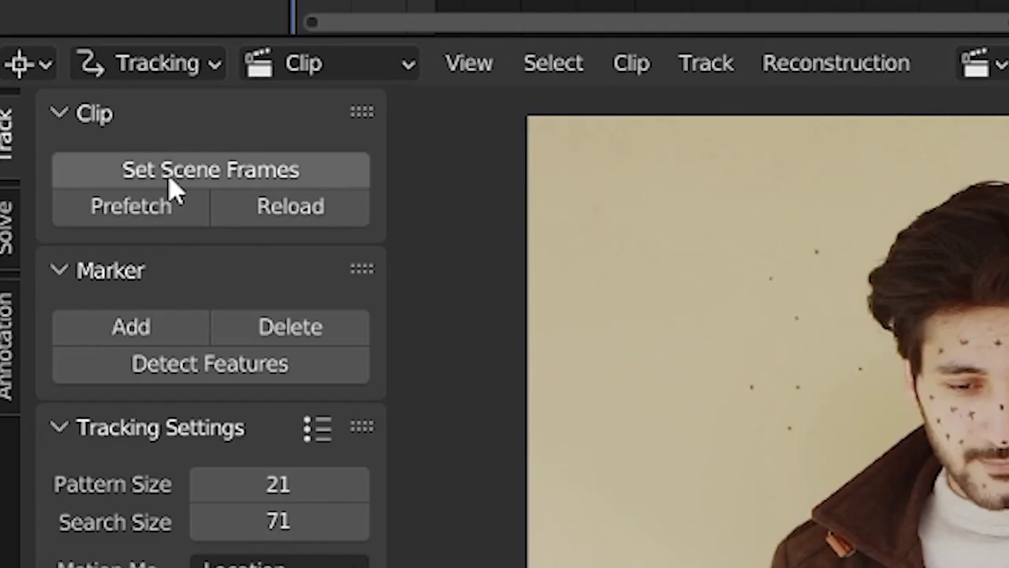
- Match the scene frames to the clip, go to frame 176 and set the end frame to 176
left_click(174, 189)
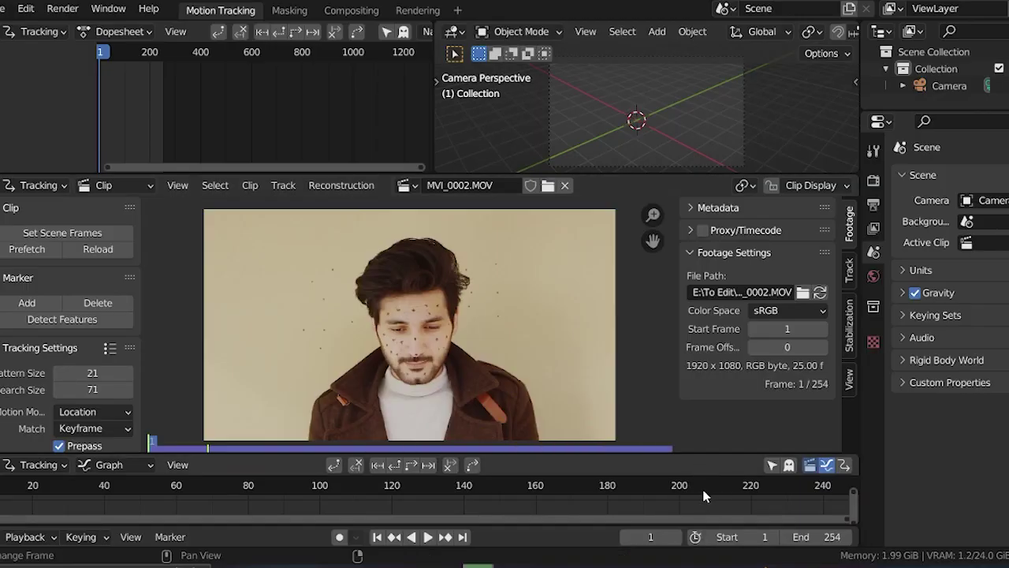
scroll(704, 495, "down", 3)
left_click_drag(633, 487, 555, 485)
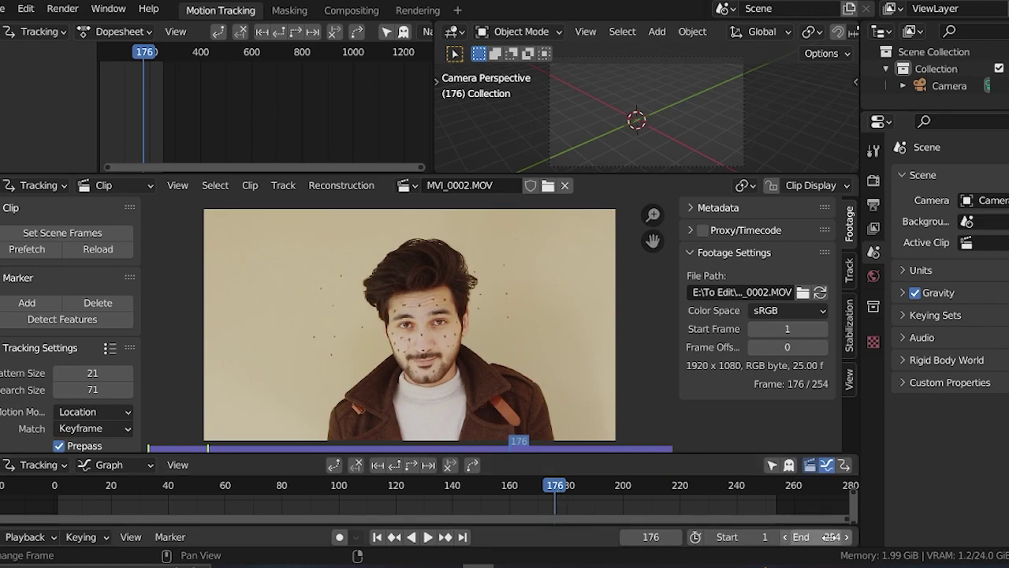
left_click_drag(831, 537, 724, 536)
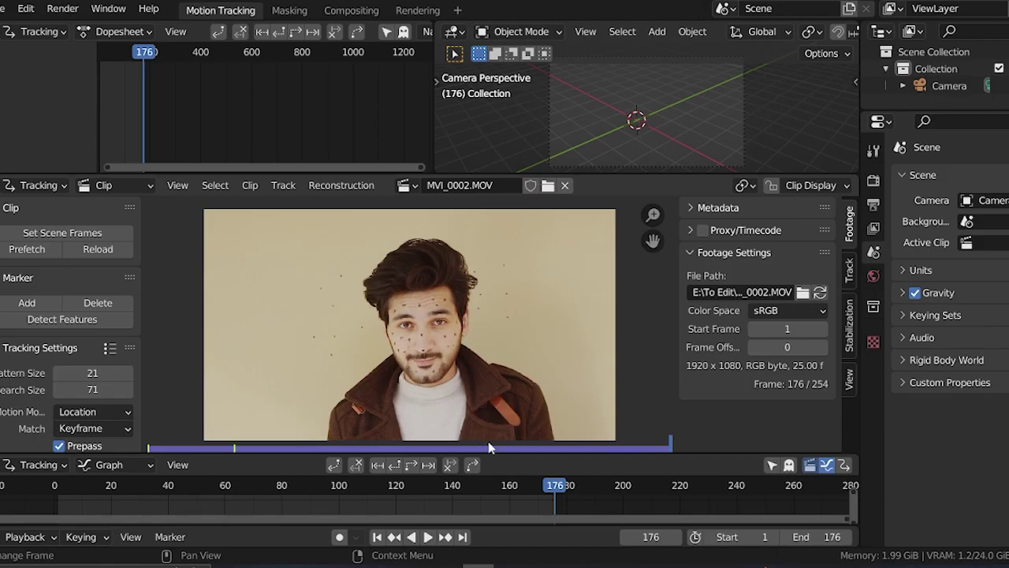
- Set the view transform to Standard in the render color management settings
left_click(872, 180)
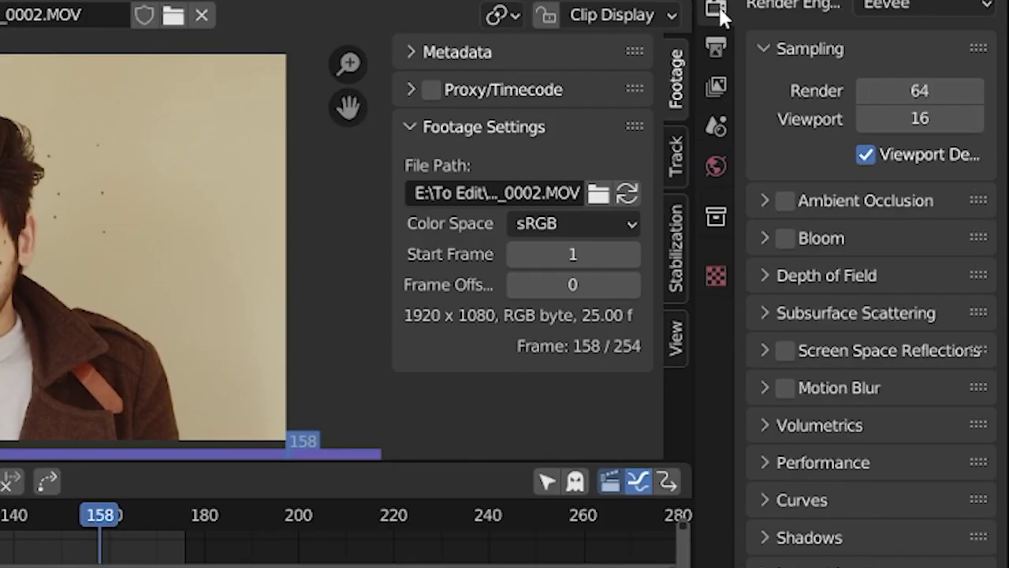
scroll(796, 237, "down", 5)
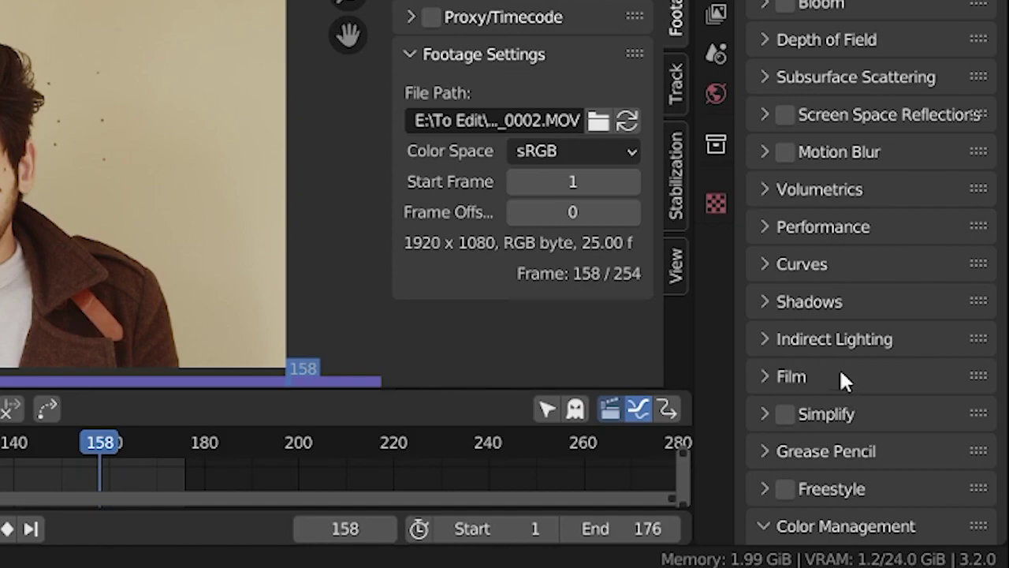
scroll(843, 347, "down", 8)
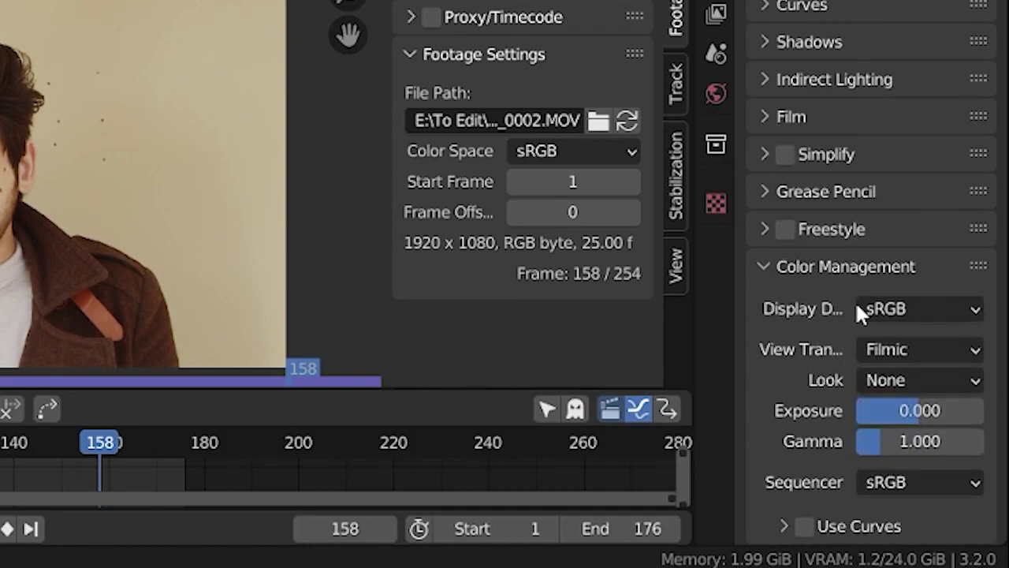
left_click(915, 355)
left_click(806, 383)
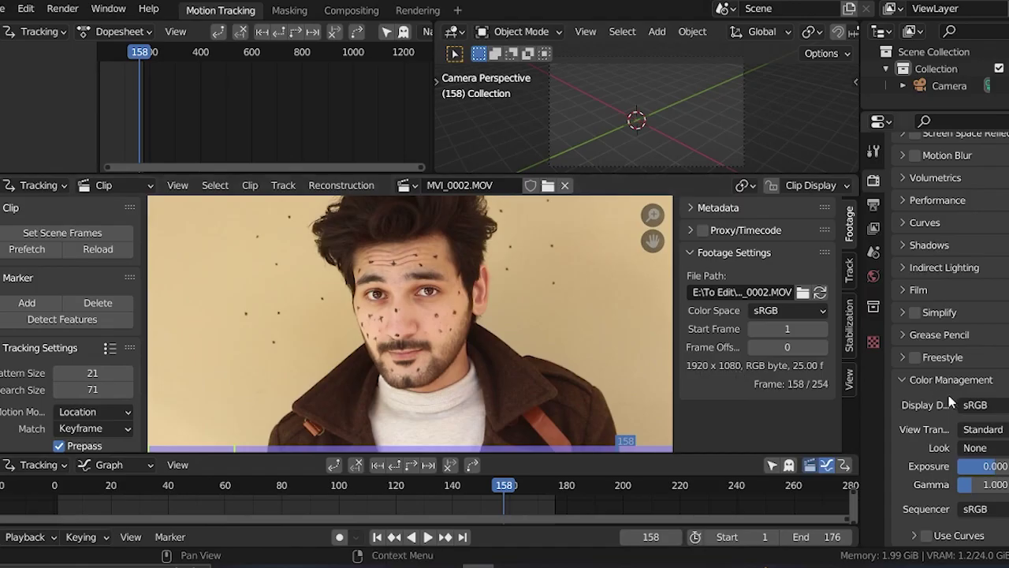
- Examine the tracking dots on the face and the background wall in the footage at frame 158
scroll(526, 361, "up", 2)
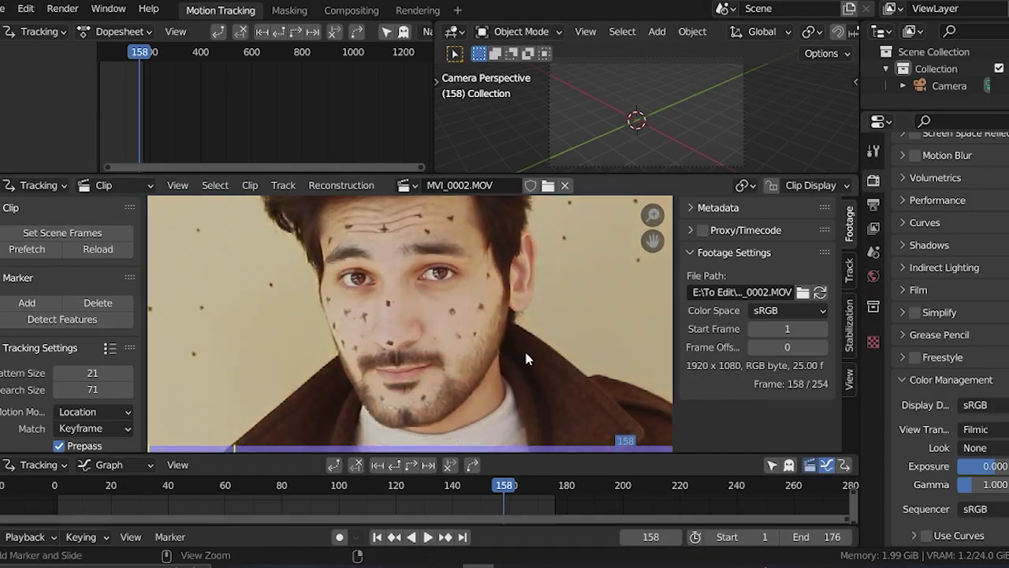
scroll(489, 355, "down", 3)
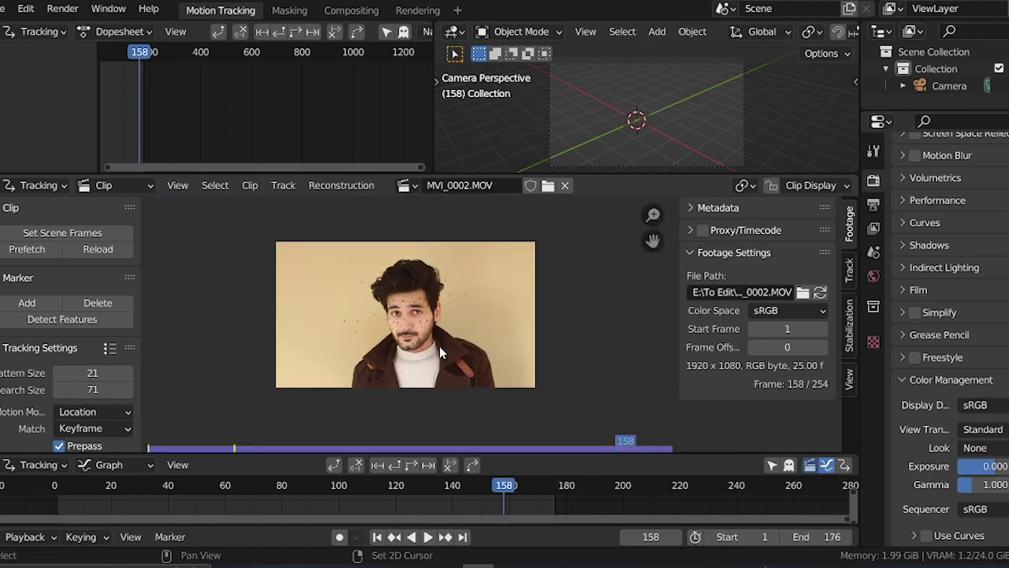
scroll(430, 347, "up", 1)
scroll(413, 347, "up", 3)
scroll(413, 333, "down", 2)
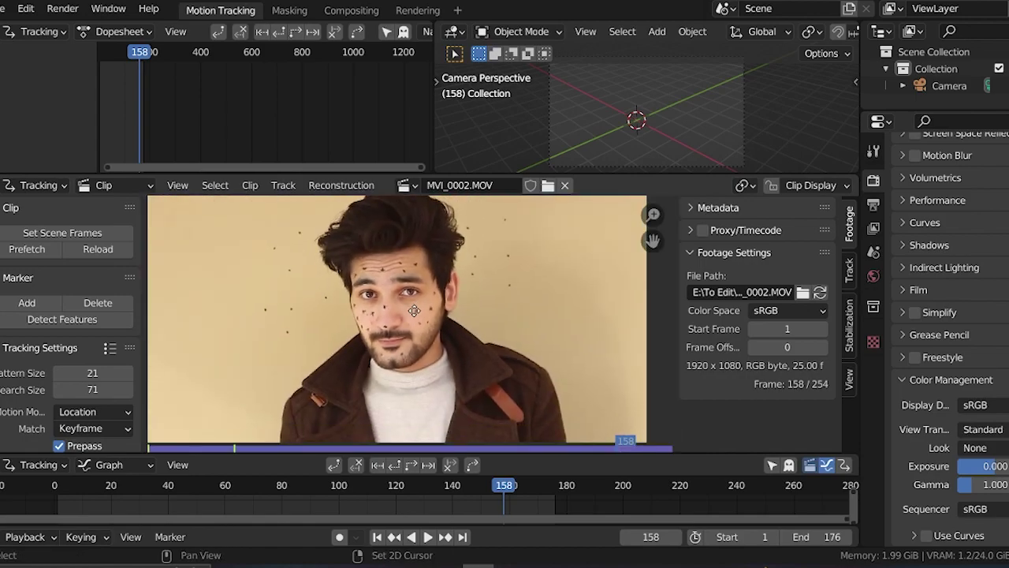
scroll(404, 309, "up", 3)
scroll(496, 319, "down", 3)
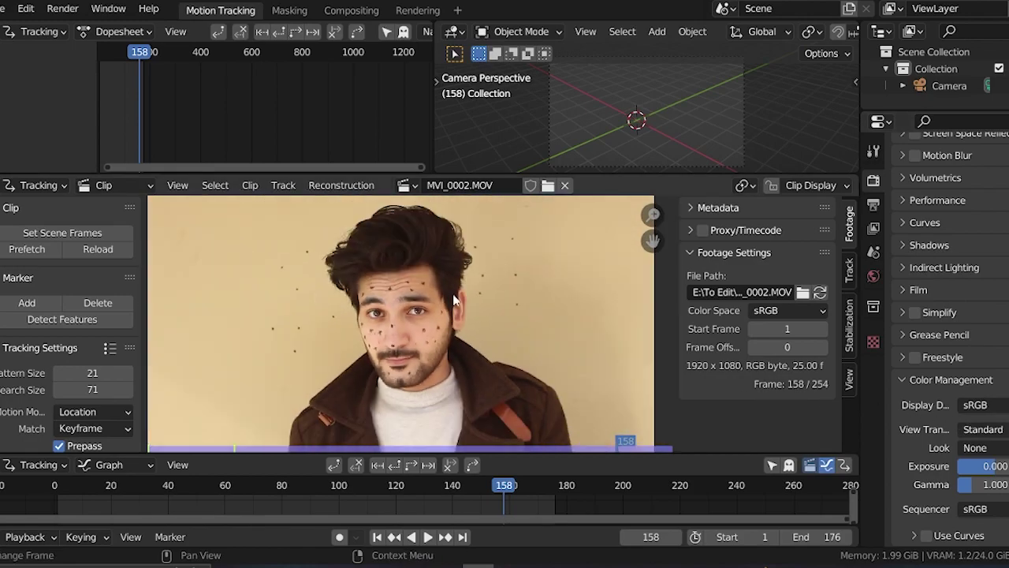
scroll(445, 319, "up", 5)
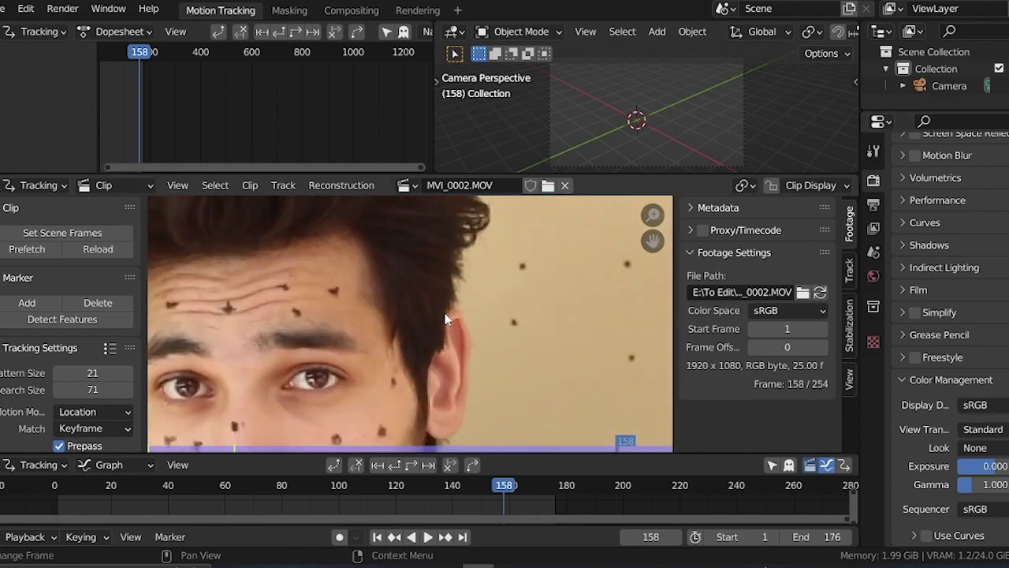
scroll(445, 319, "down", 4)
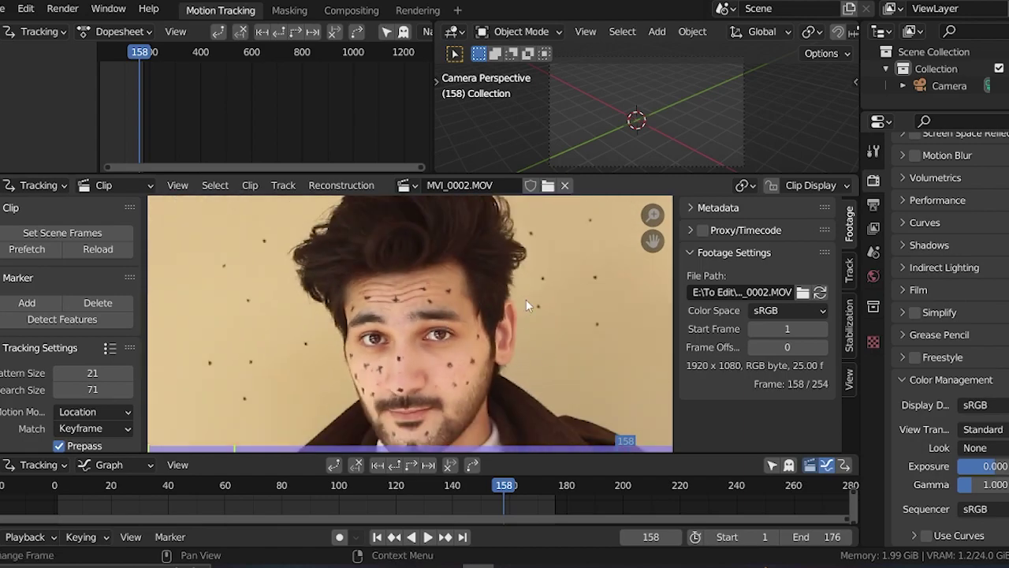
scroll(307, 283, "down", 4)
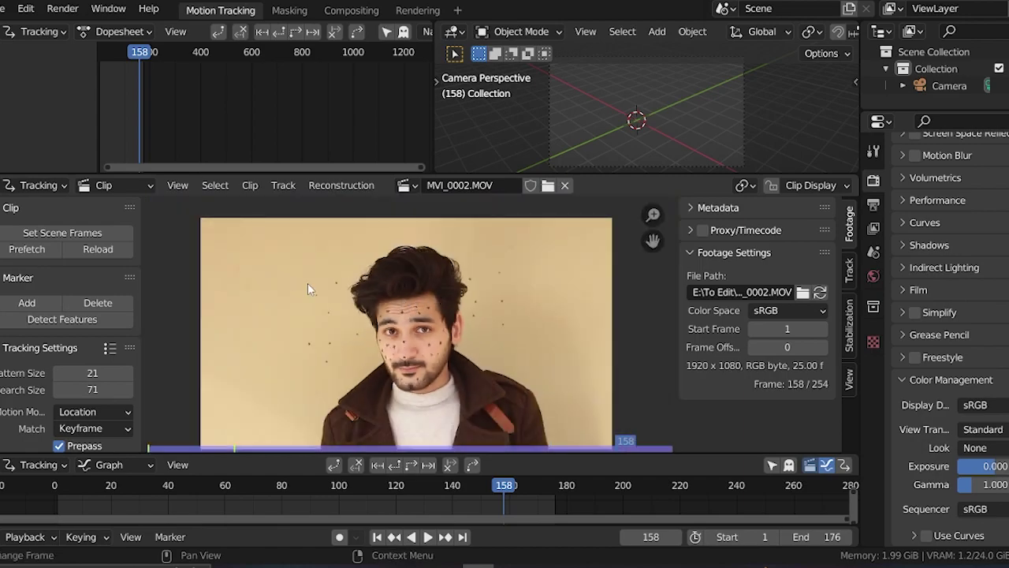
scroll(423, 322, "up", 4)
scroll(360, 353, "down", 1)
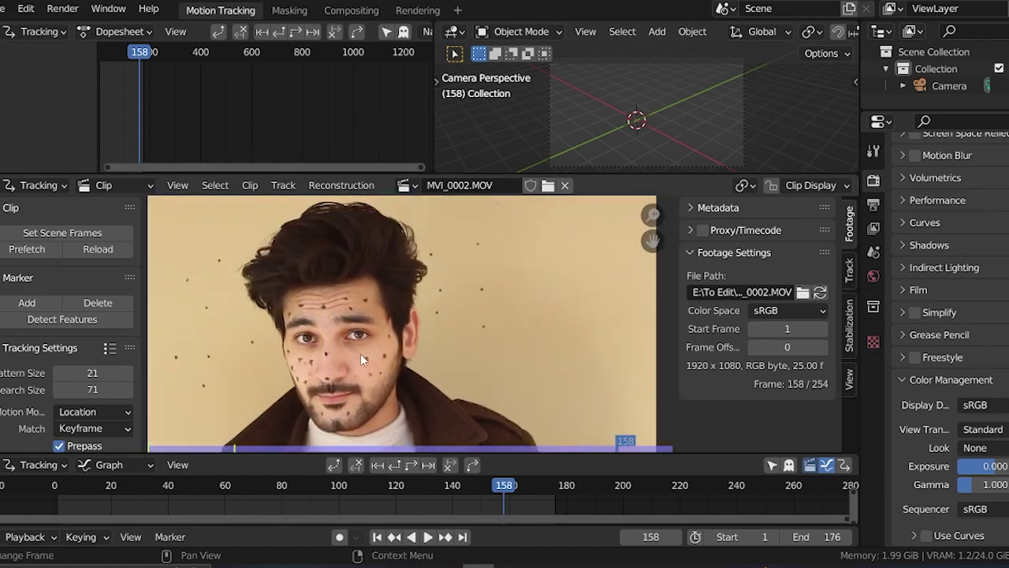
scroll(360, 353, "up", 5)
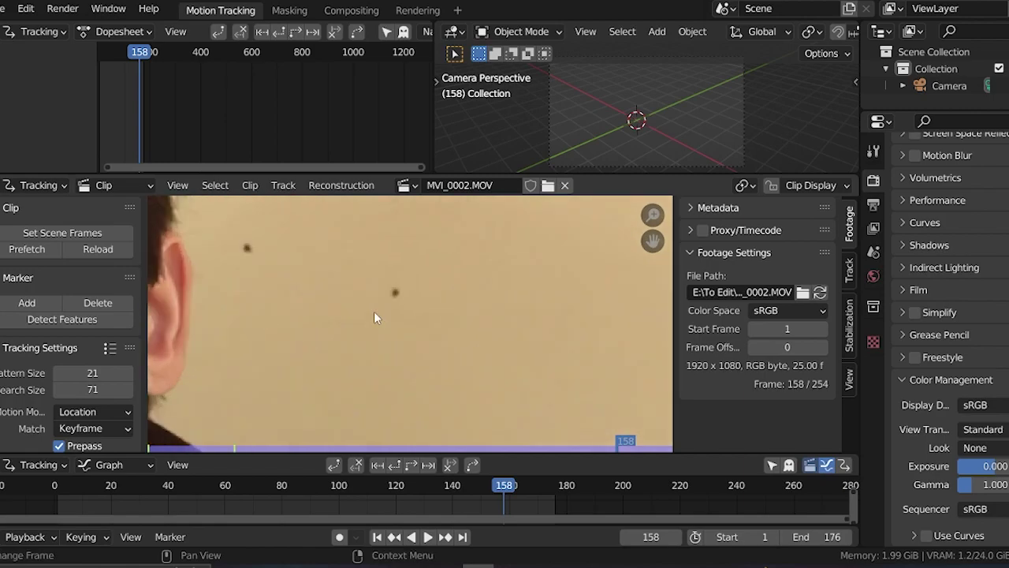
middle_click_drag(314, 309, 411, 393, "shift")
- Set the motion model to Affine in the tracking settings
scroll(45, 284, "down", 3)
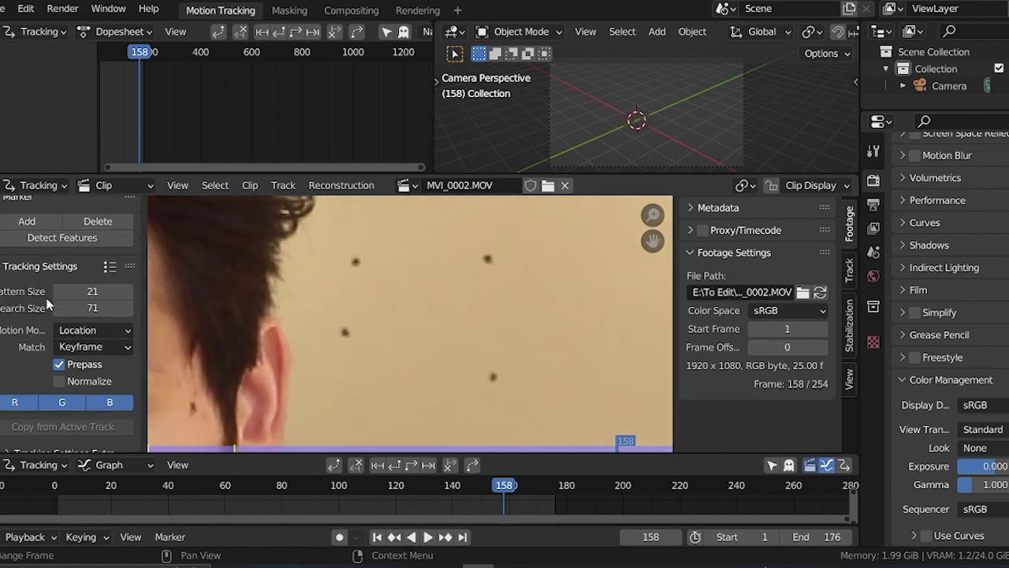
left_click(93, 328)
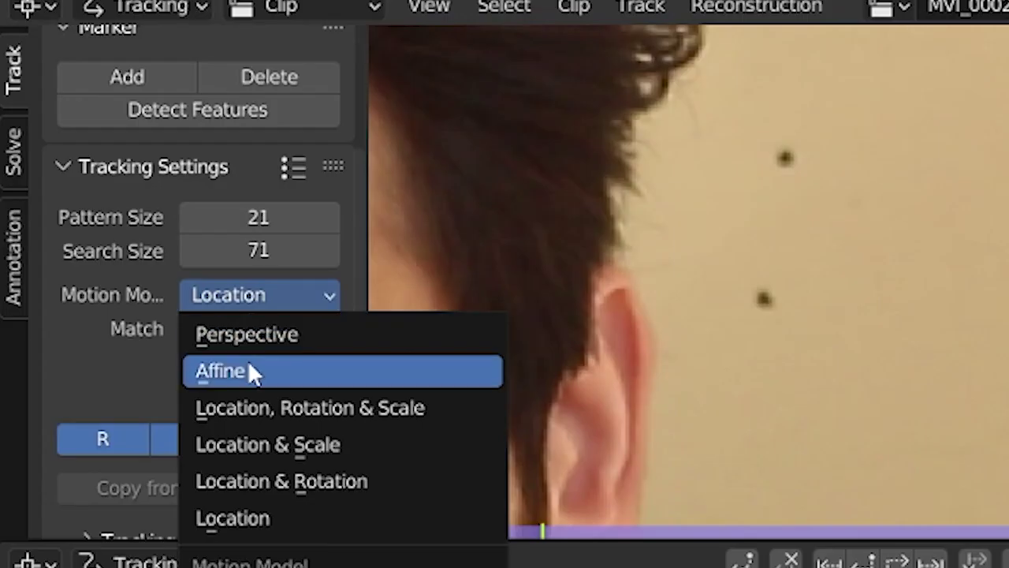
left_click(250, 368)
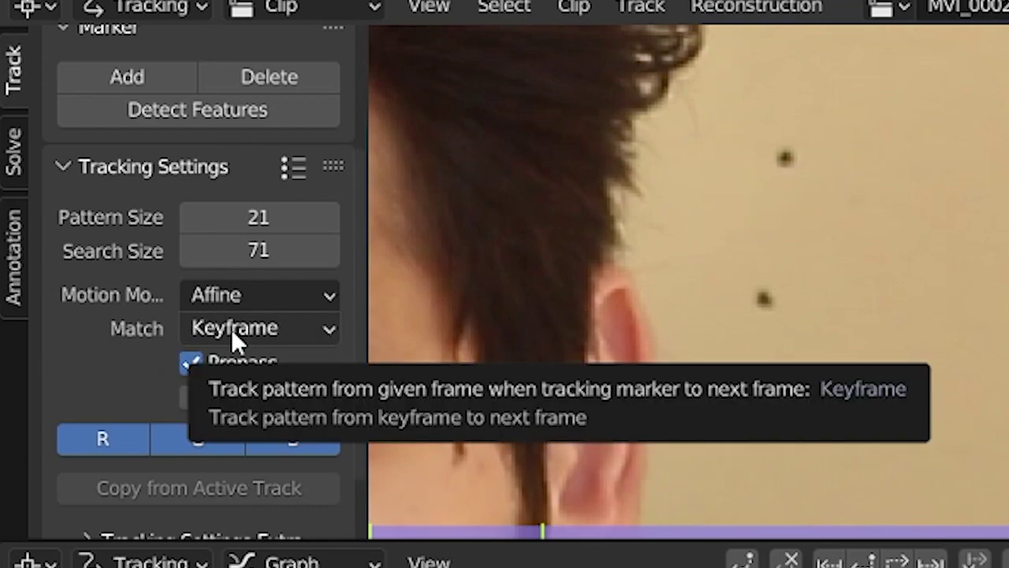
- Set the tracking match to Previous frame and enable Normalize in the tracking settings
left_click(243, 326)
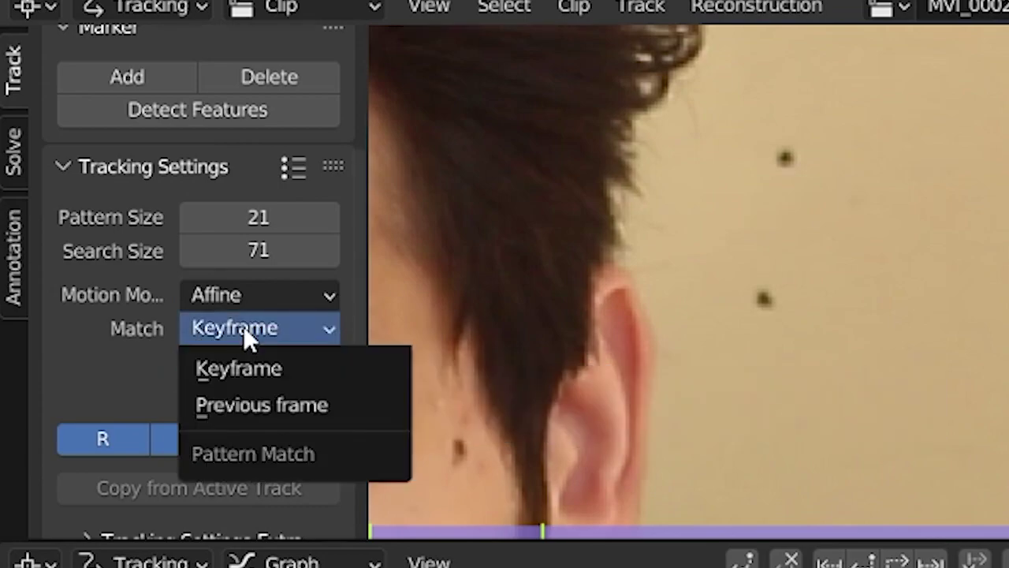
left_click(230, 406)
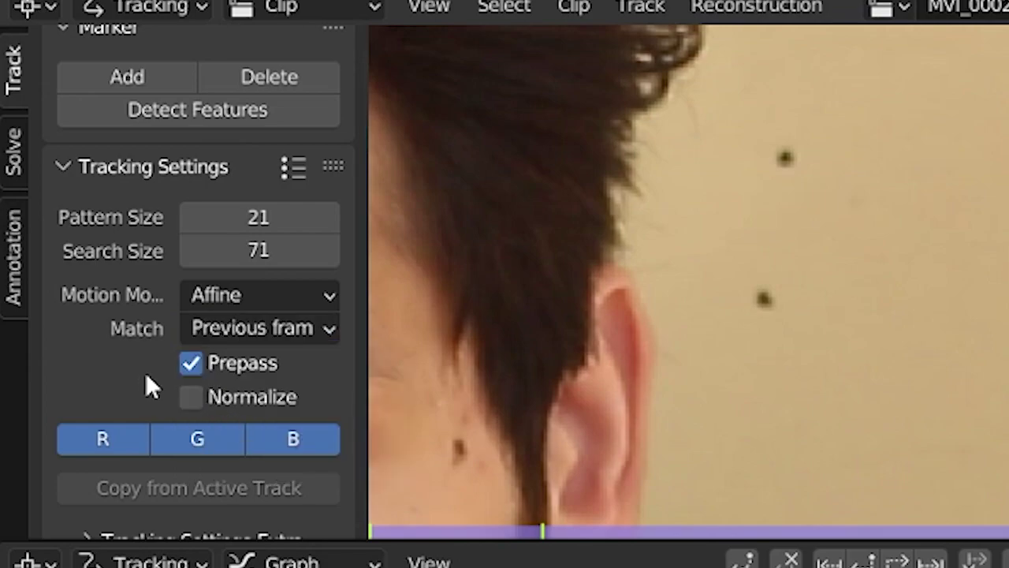
left_click(193, 395)
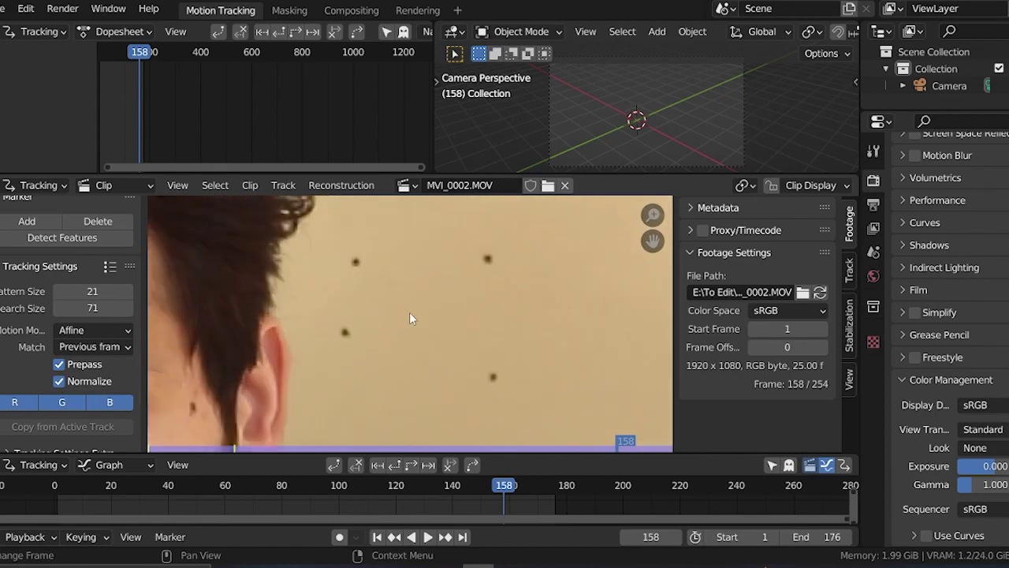
- Set the tracking pattern size to 34 and the search size to 86
scroll(71, 312, "up", 1)
left_click_drag(95, 318, 95, 318)
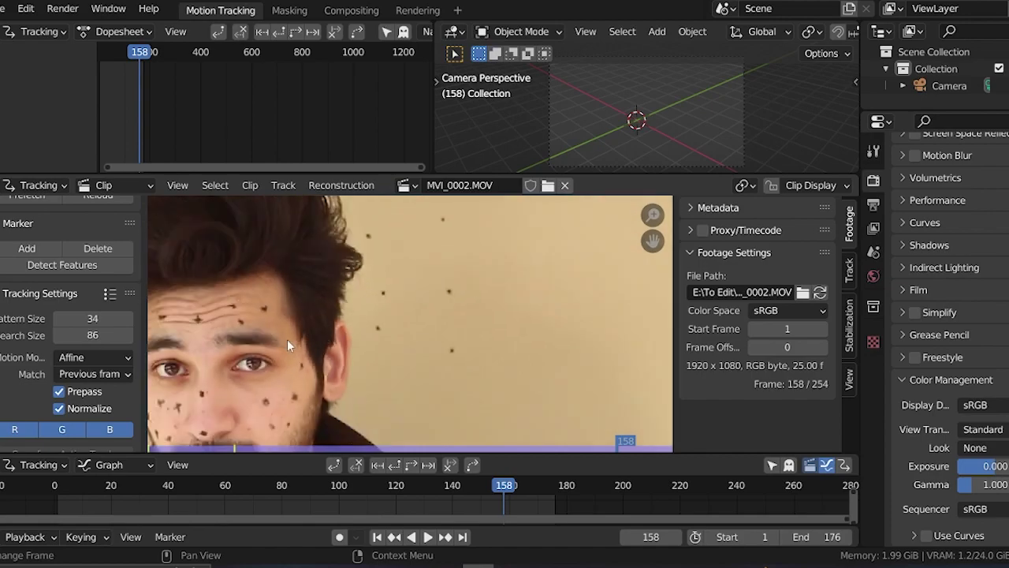
scroll(28, 367, "down", 2)
scroll(27, 363, "up", 3)
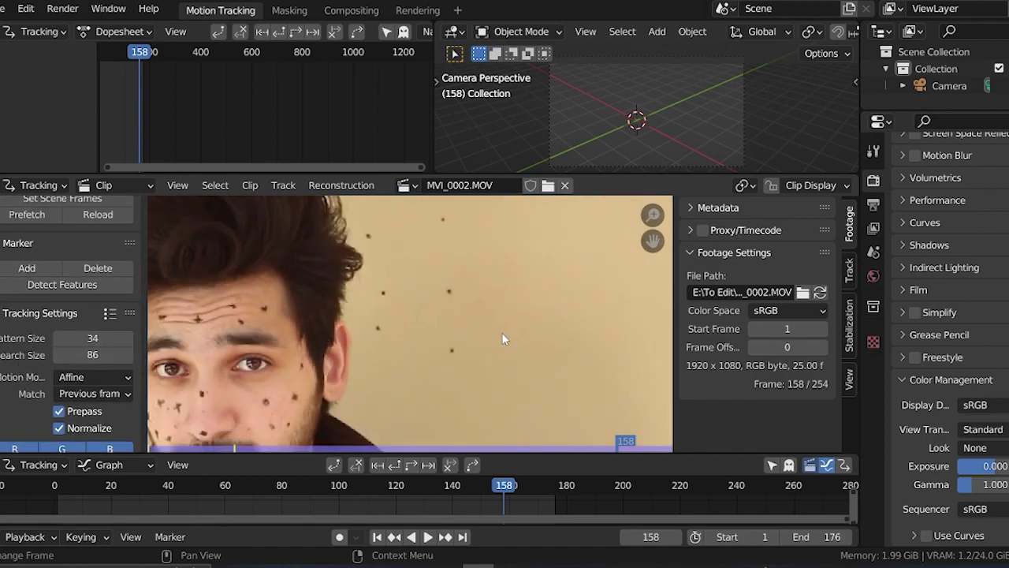
- Place a marker on the lowest wall dot beside the ear at frame 158 and track it backward and forward through the clip
scroll(498, 340, "up", 4)
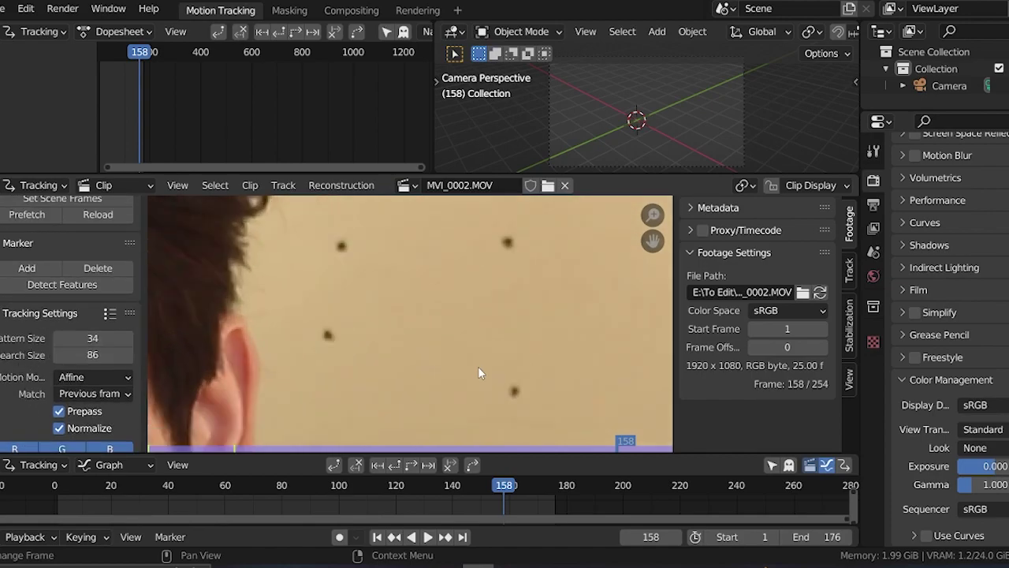
left_click(517, 396, "ctrl")
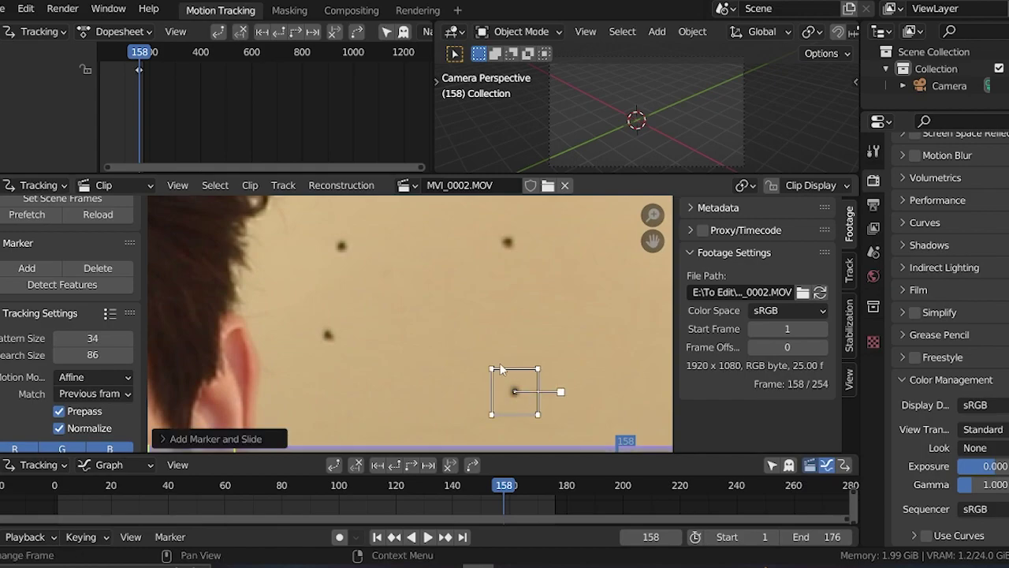
scroll(499, 368, "down", 2)
scroll(491, 379, "down", 1)
key("e")
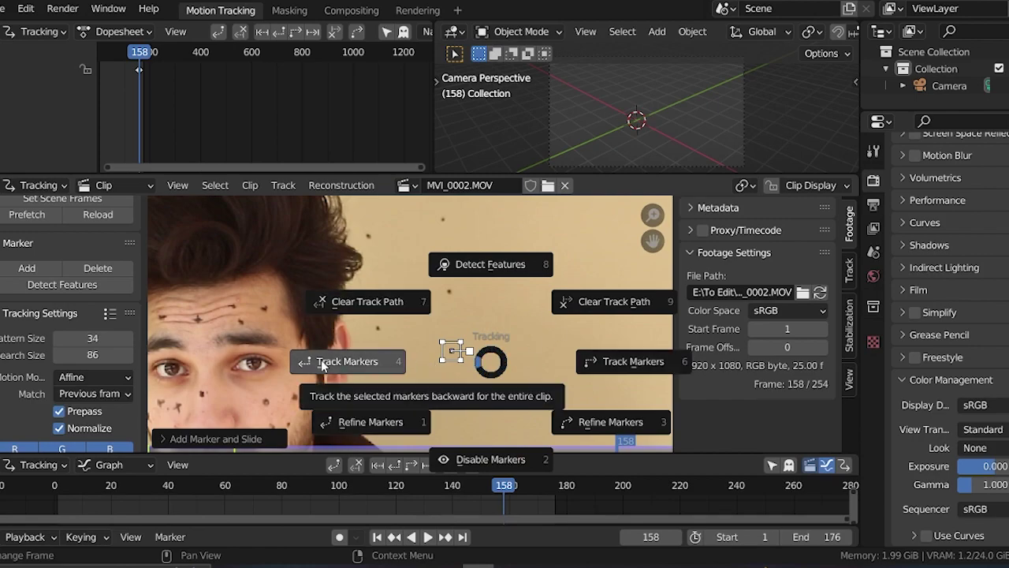
left_click(294, 371)
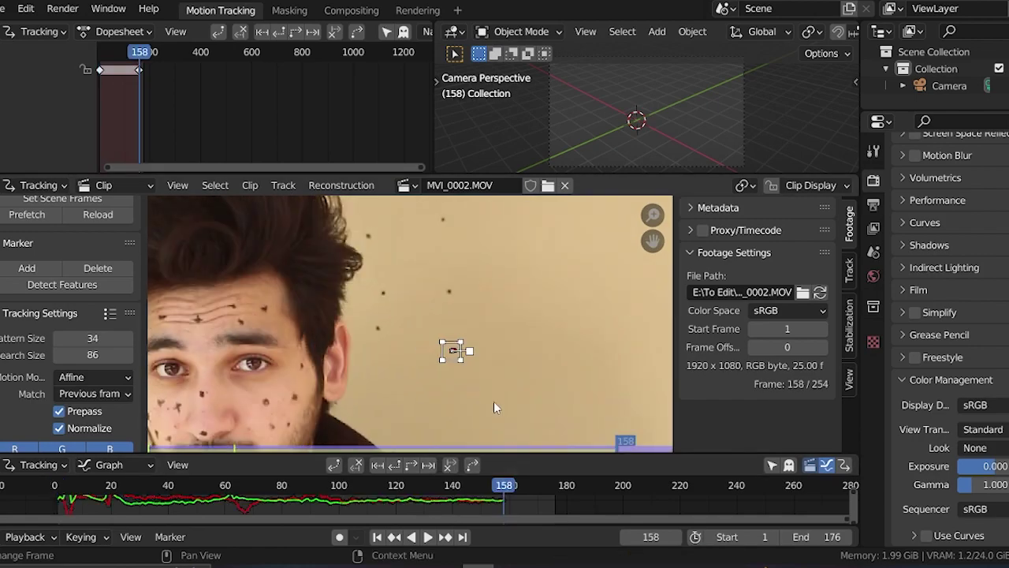
key("e")
left_click(591, 355)
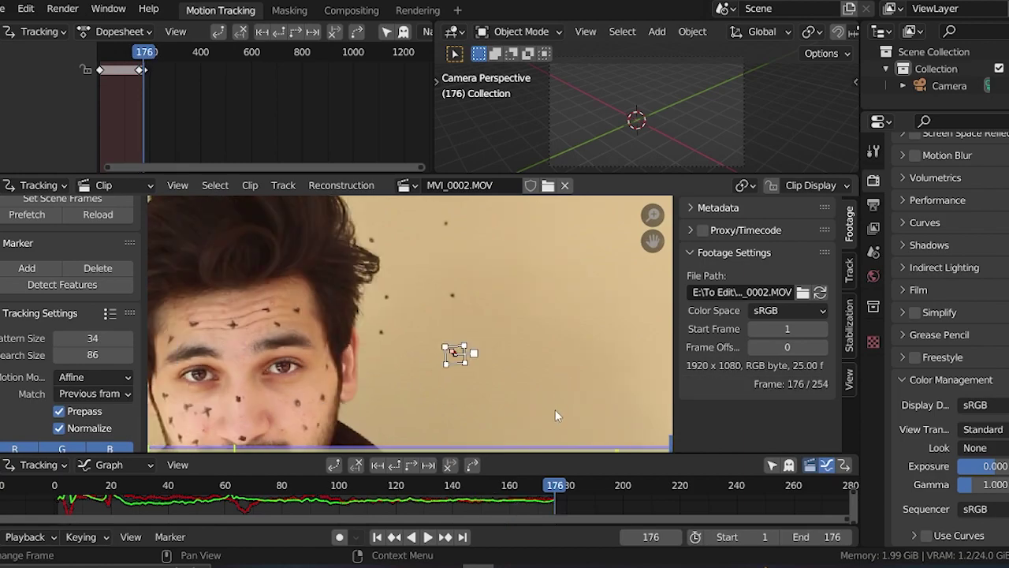
- At frame 176, add markers on the remaining wall dots right of the head, the dot nearest the hair and the upper dots left of it
left_click(457, 301, "ctrl")
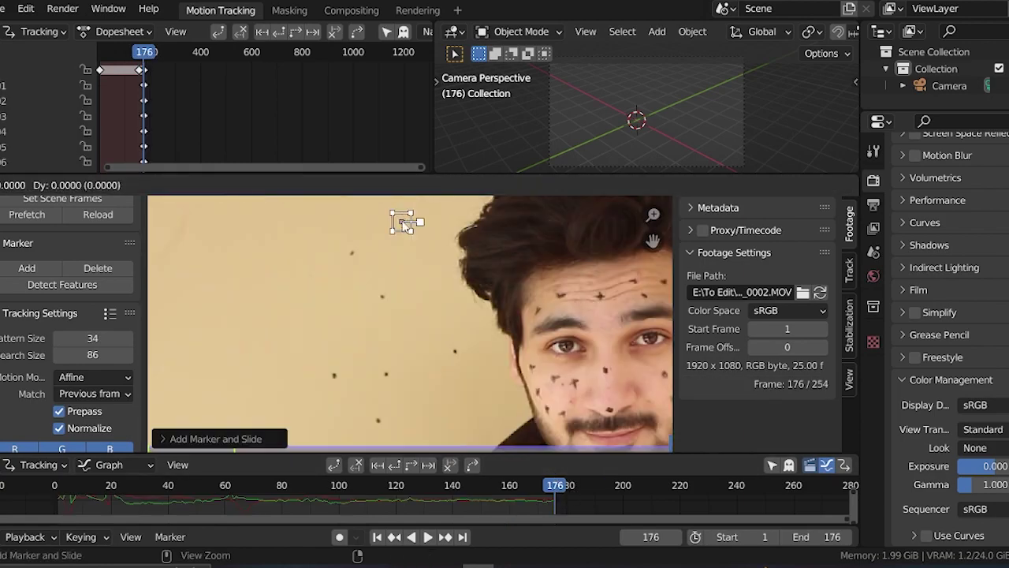
left_click(455, 355, "ctrl")
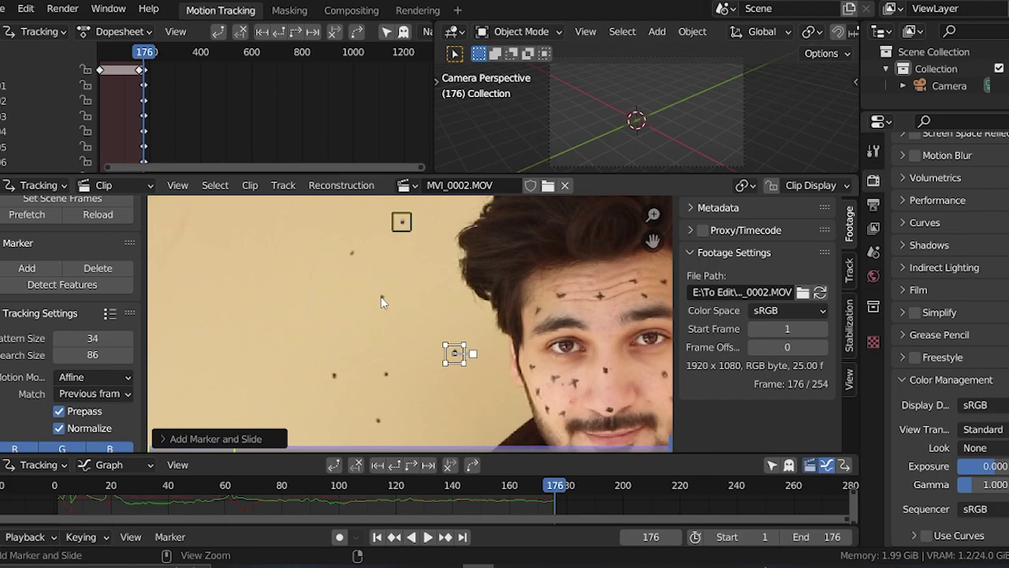
left_click(383, 297, "ctrl")
left_click(352, 254, "ctrl")
- Add markers on the three lower wall dots left of the head at frame 176
middle_click_drag(411, 385, 406, 280)
scroll(405, 280, "up", 2)
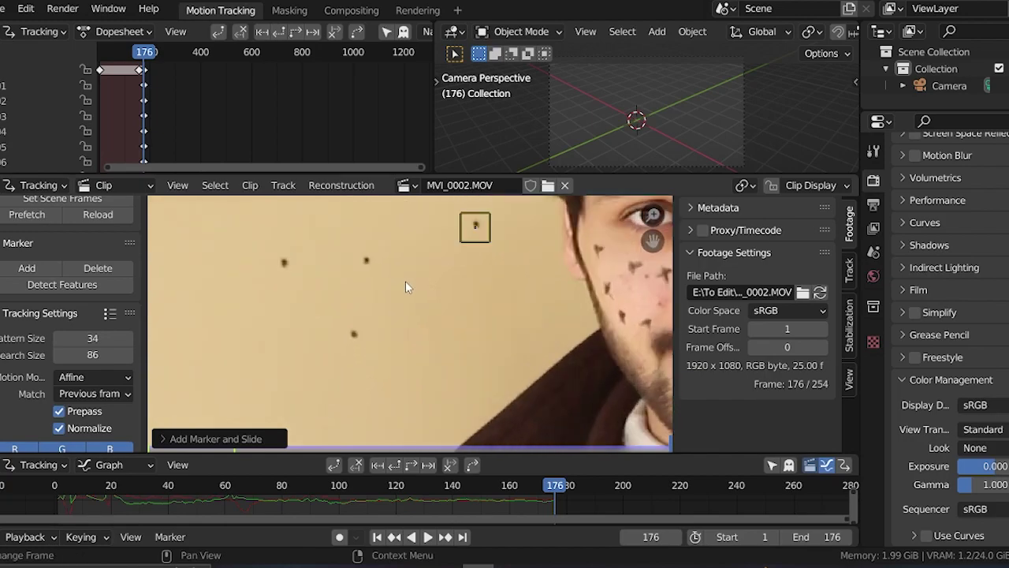
left_click(368, 261, "ctrl")
left_click(354, 334, "ctrl")
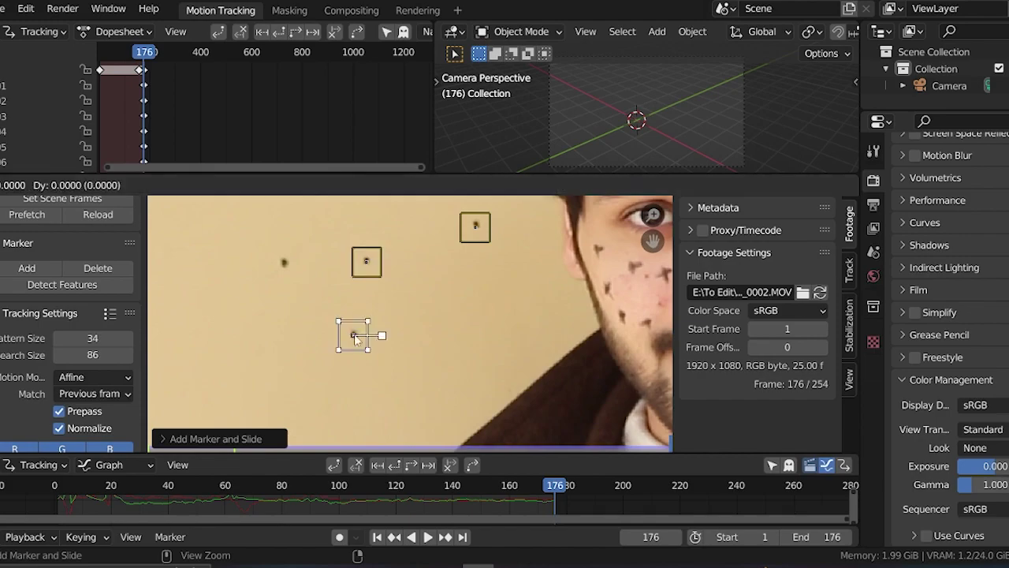
left_click(285, 263, "ctrl")
scroll(441, 275, "down", 6)
middle_click_drag(471, 274, 418, 291)
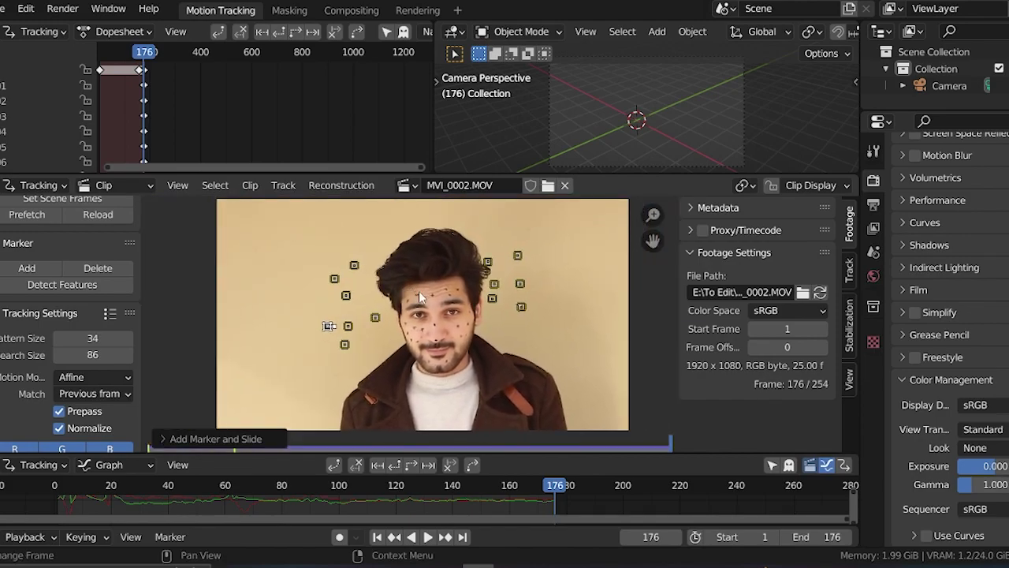
- Select all the wall markers, track them backward through the clip and review the tracks up to frame 73
key("a")
scroll(462, 292, "up", 2)
key("w")
left_click(323, 290)
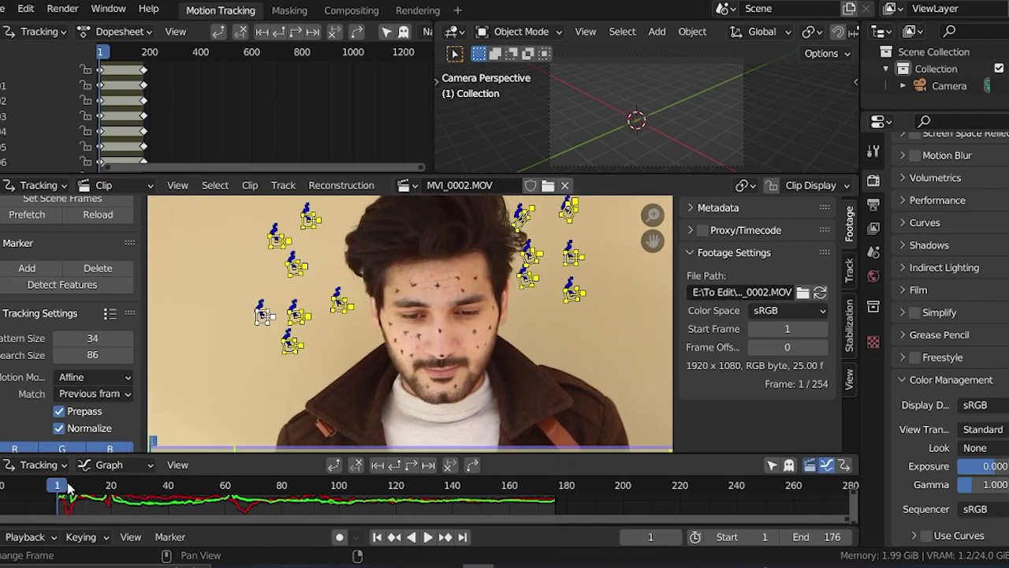
left_click_drag(69, 487, 261, 493)
scroll(576, 243, "up", 3)
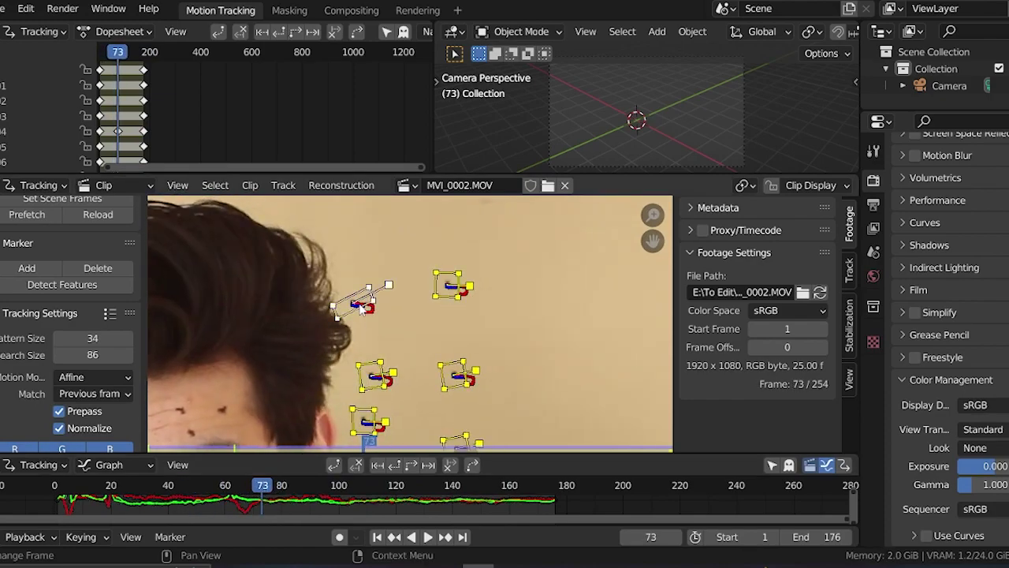
key("x")
left_click(359, 303)
key("ctrl+z")
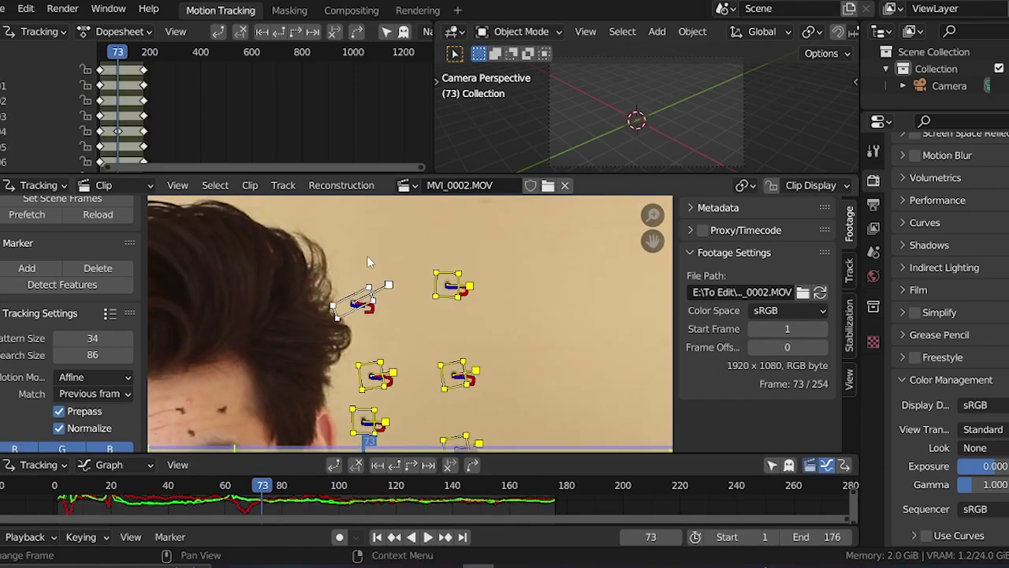
- Delete the distorted marker beside the hair at frame 73 and check the other wall tracks up to frame 97
left_click(362, 302)
key("x")
left_click(362, 302)
scroll(374, 325, "down", 5)
middle_click_drag(374, 325, 450, 266)
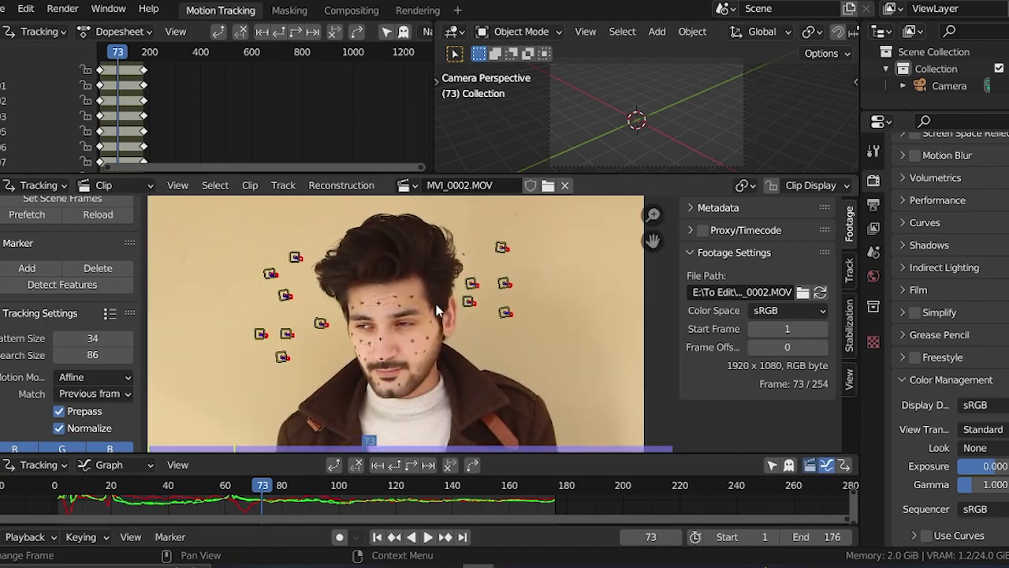
mouse_move(273, 494)
left_mouse_down()
mouse_move(509, 493)
mouse_move(123, 495)
mouse_move(463, 495)
mouse_move(329, 495)
left_mouse_up()
- Enable Tripod and Focal Length refinement in the camera solve settings
scroll(16, 339, "up", 2)
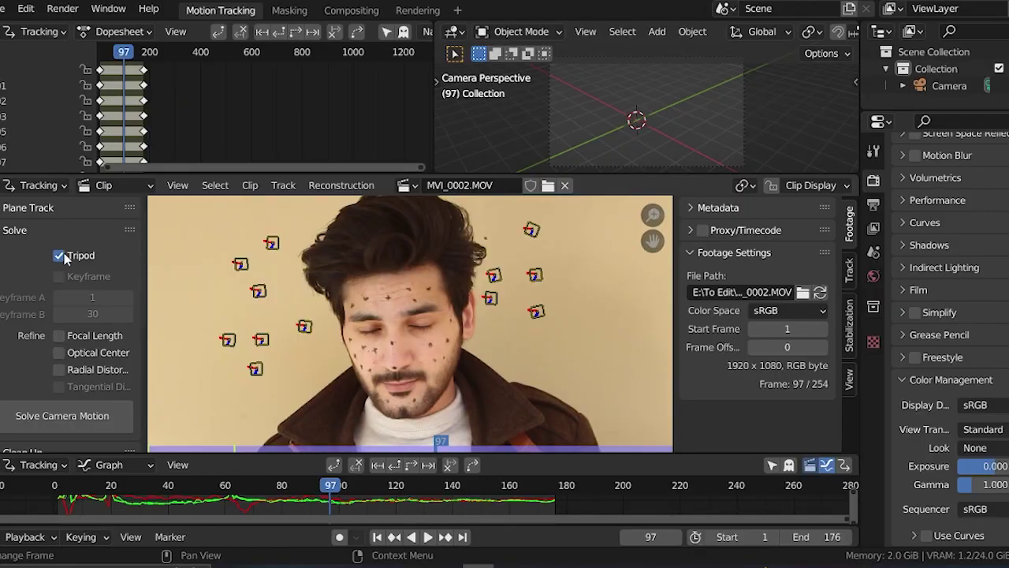
scroll(511, 307, "down", 3)
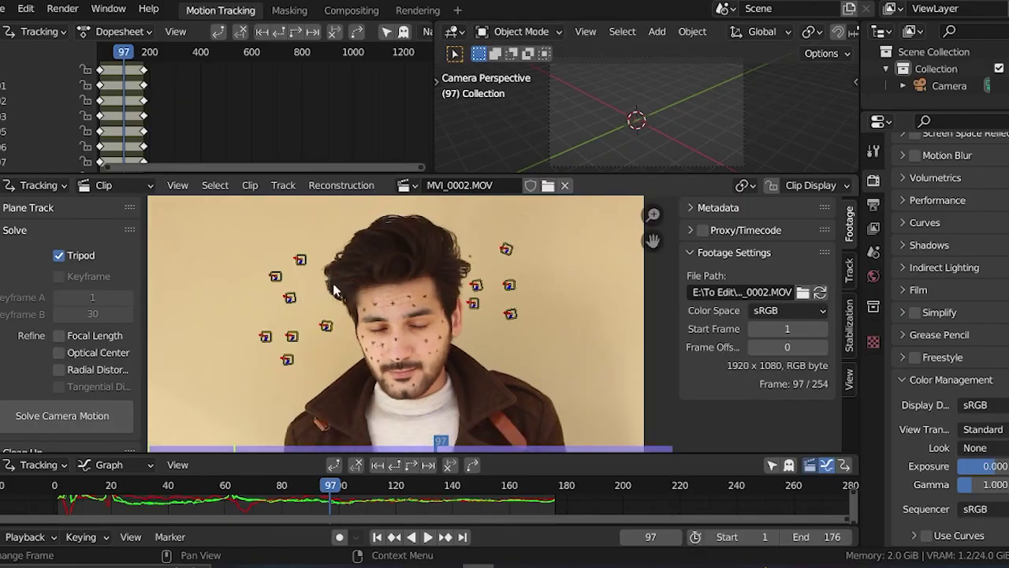
scroll(392, 324, "up", 5)
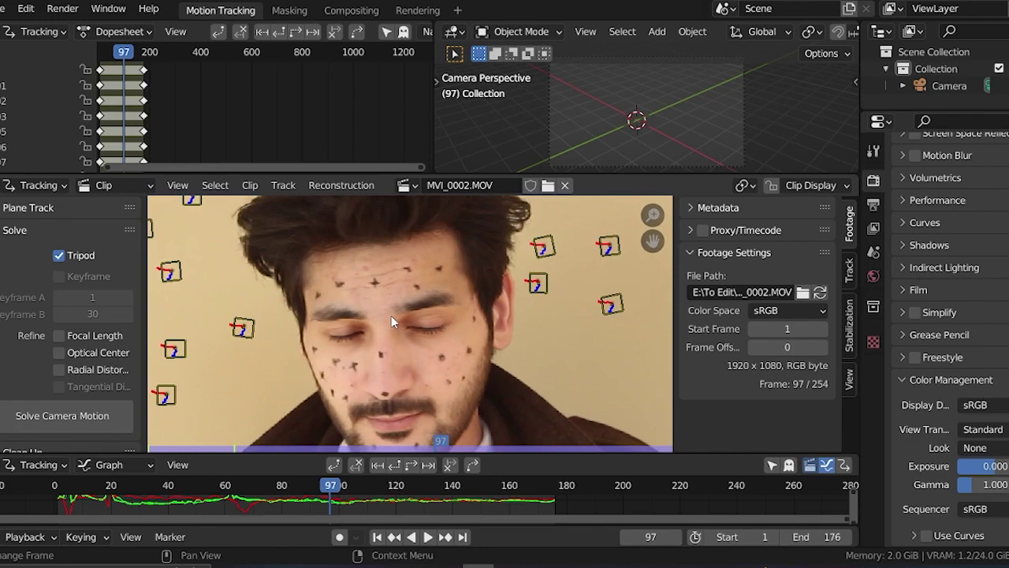
scroll(391, 315, "down", 3)
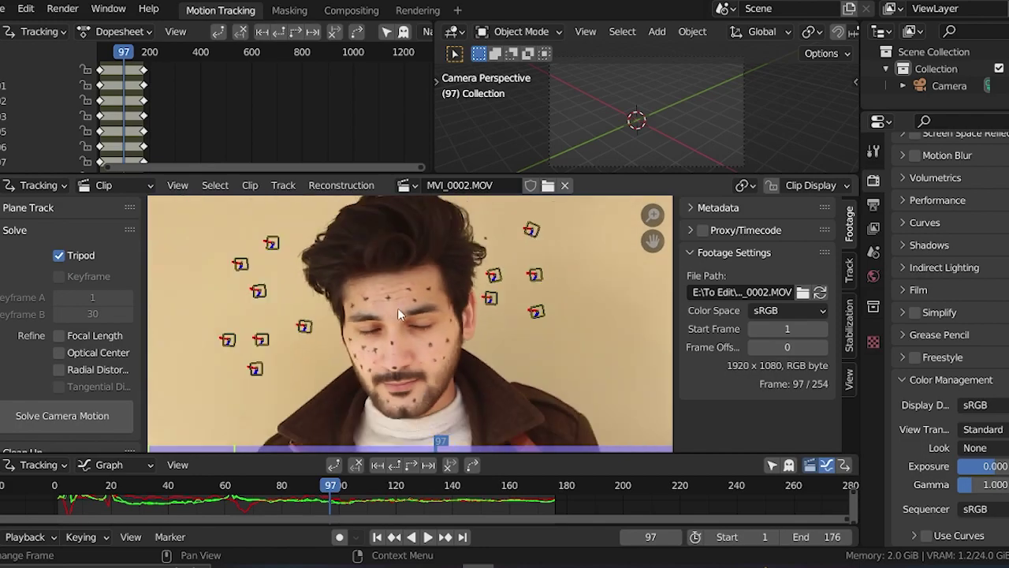
left_click(82, 256)
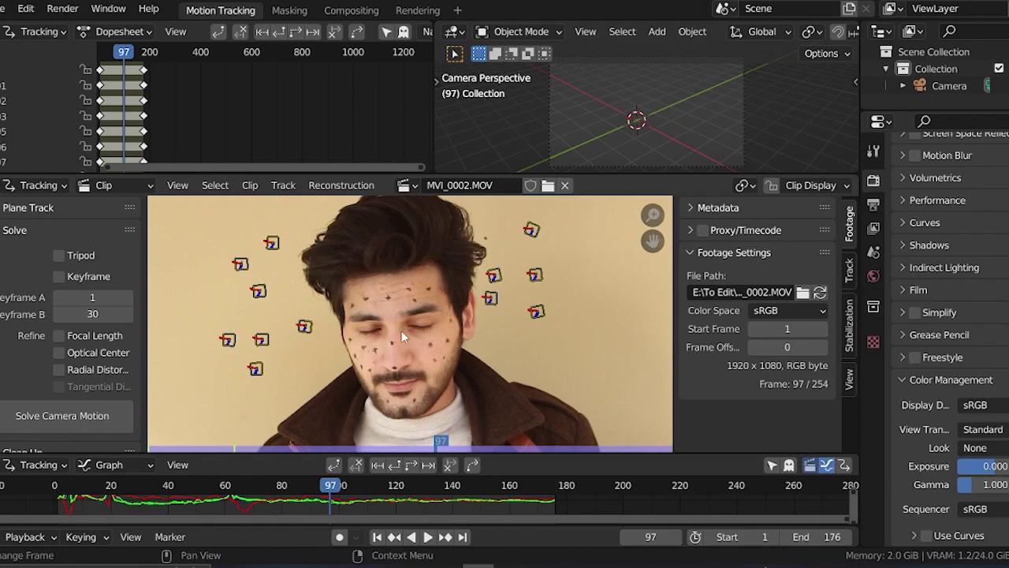
left_click(58, 256)
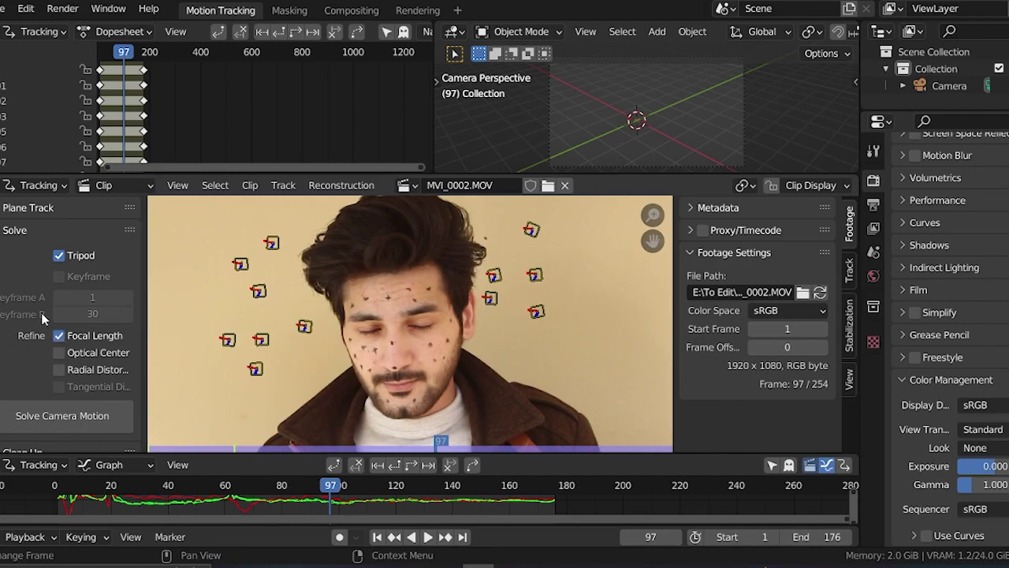
- Solve the camera motion and scrub through the footage to check the solved wall tracks
scroll(43, 318, "down", 3)
scroll(417, 317, "down", 4)
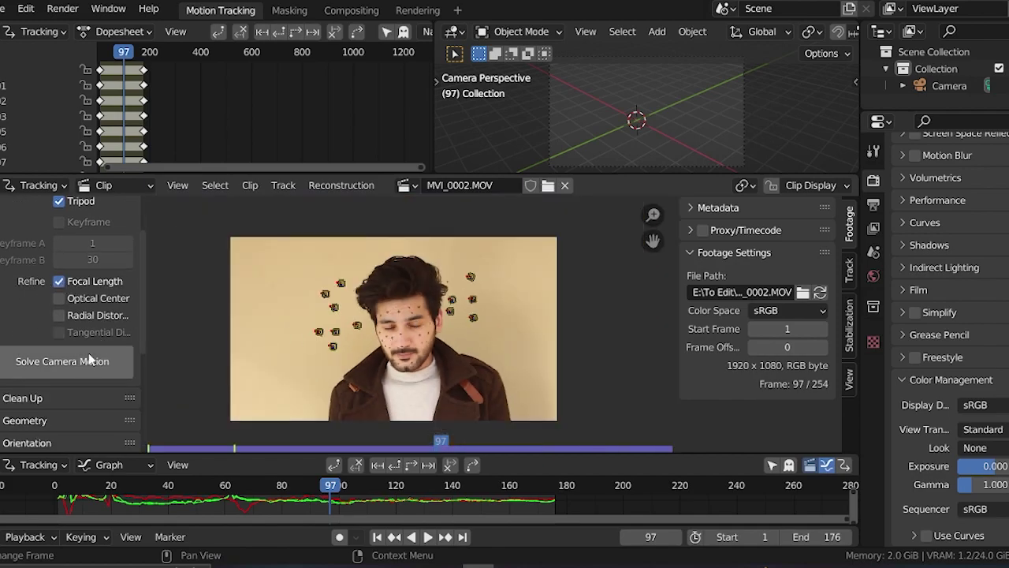
left_click(88, 360)
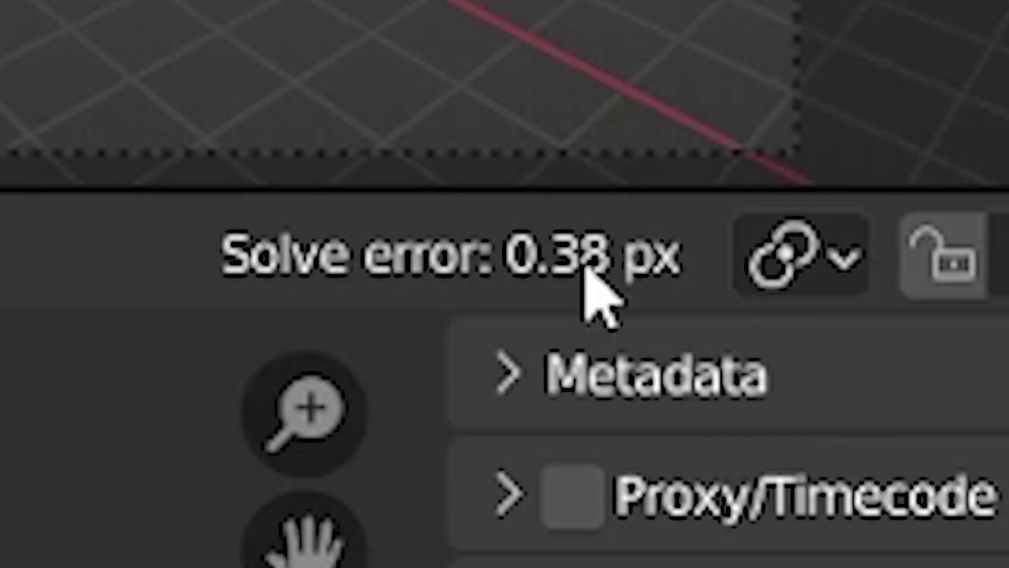
scroll(417, 316, "up", 4)
left_click_drag(342, 482, 173, 485)
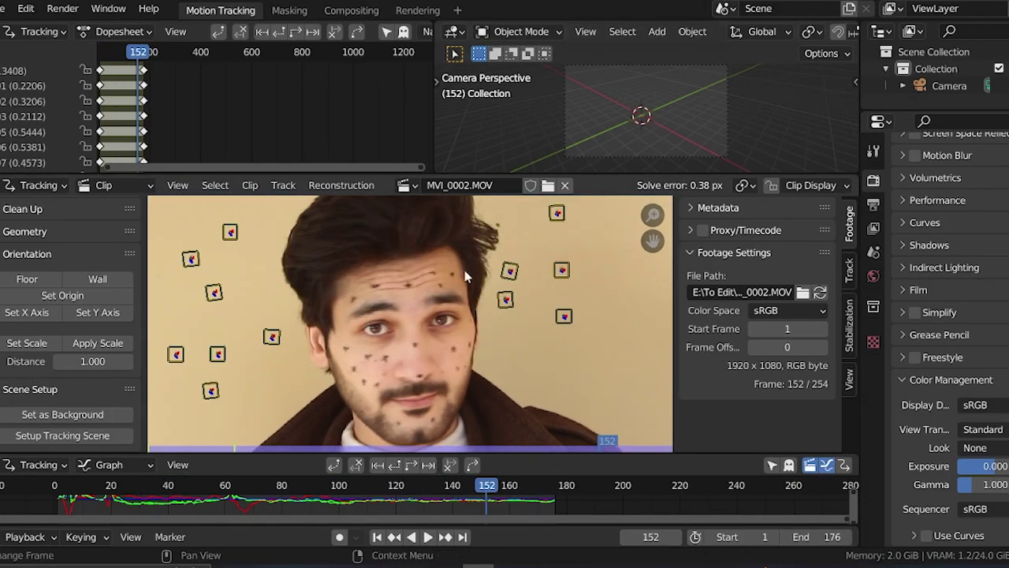
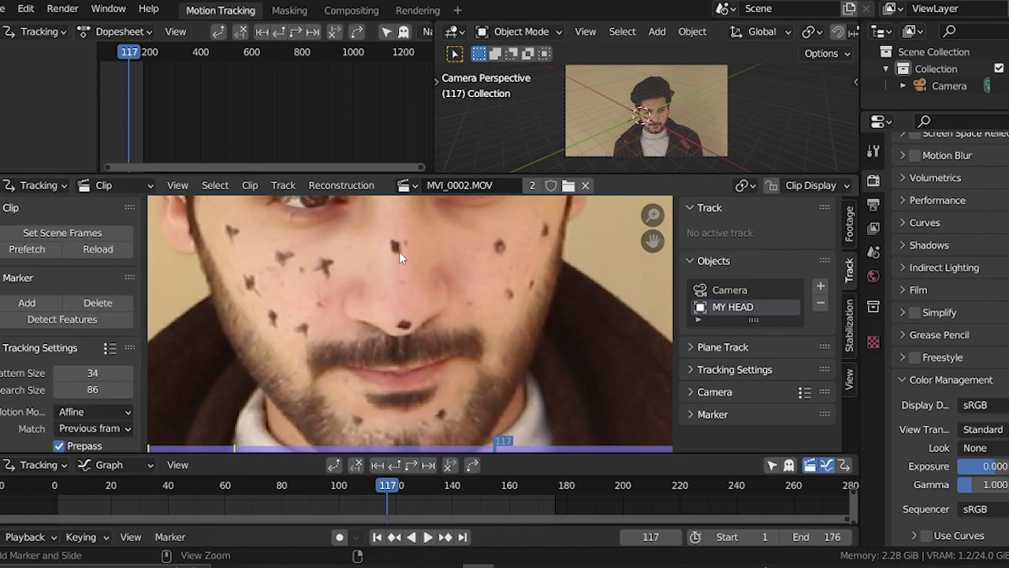
- Place a marker for the MY HEAD object on the nose bridge dot at frame 117 and track it backward and forward
left_click(395, 246, "ctrl")
scroll(431, 294, "down", 3)
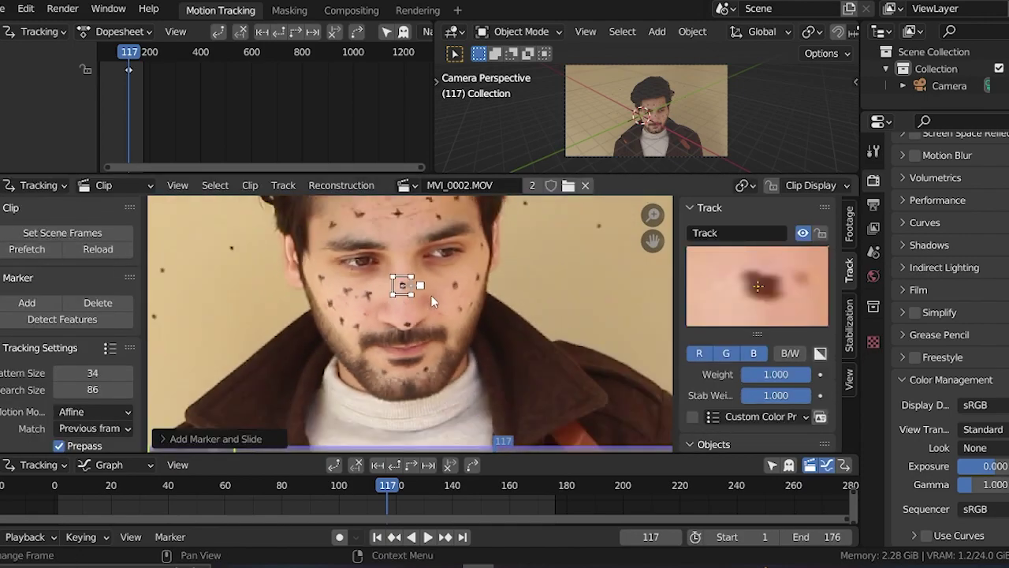
key("shift+t")
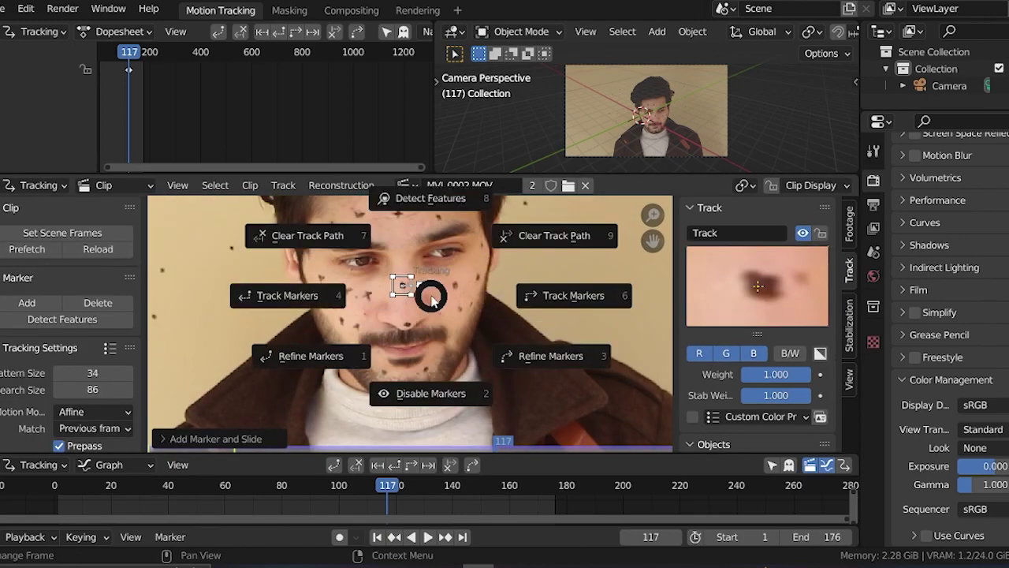
left_click(265, 300)
left_click_drag(87, 484, 391, 486)
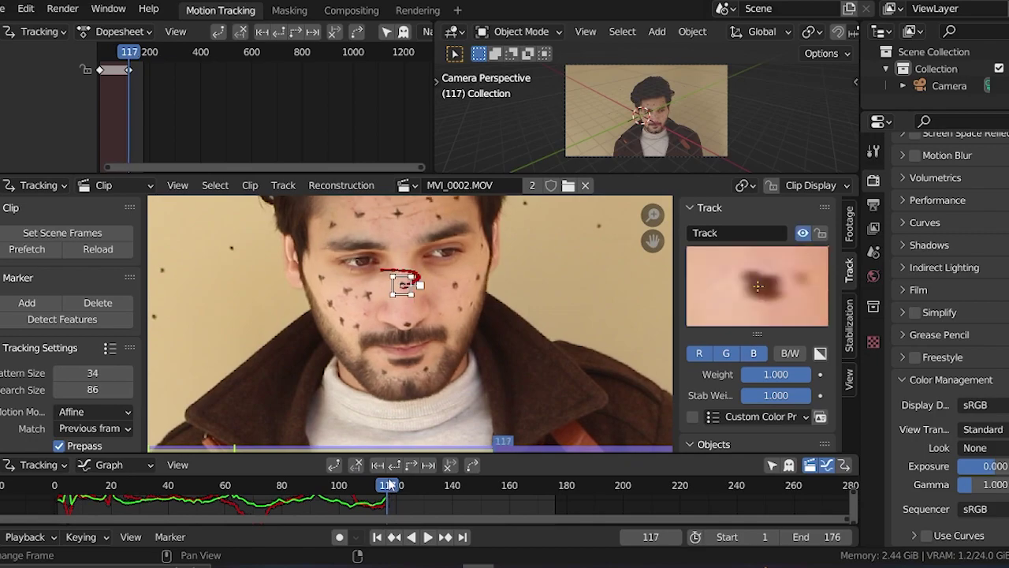
key("e")
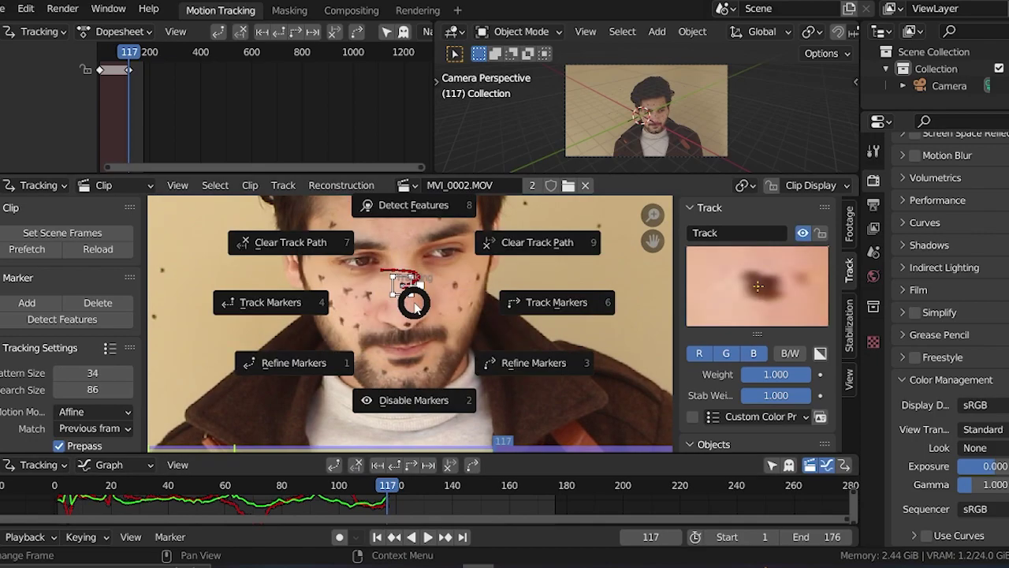
left_click(600, 308)
- Review the nose track, go to frame 112 and add a marker on the large cheek dot right of the nose
left_click_drag(555, 490, 375, 498)
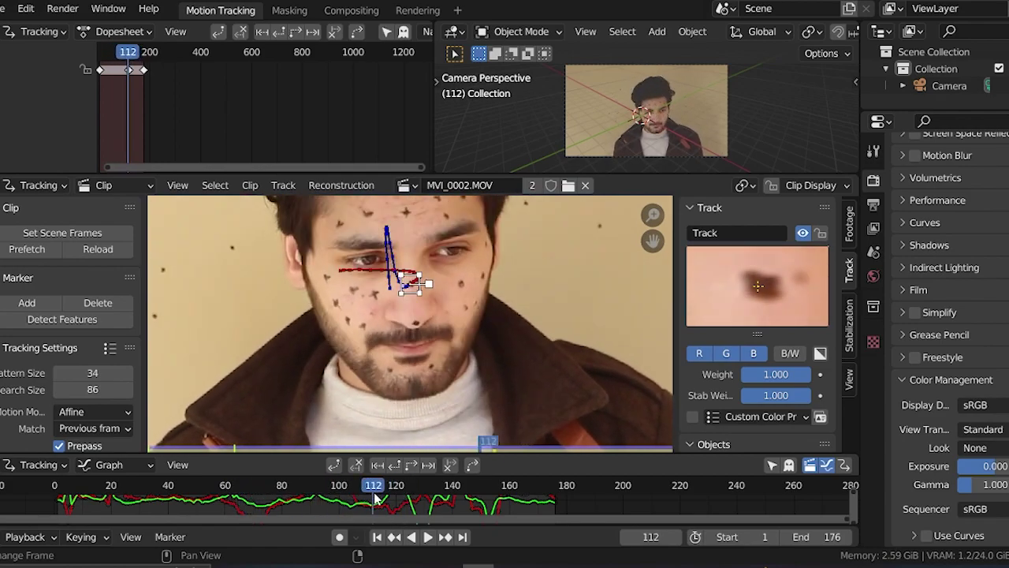
scroll(485, 321, "up", 5)
left_click(406, 298, "ctrl")
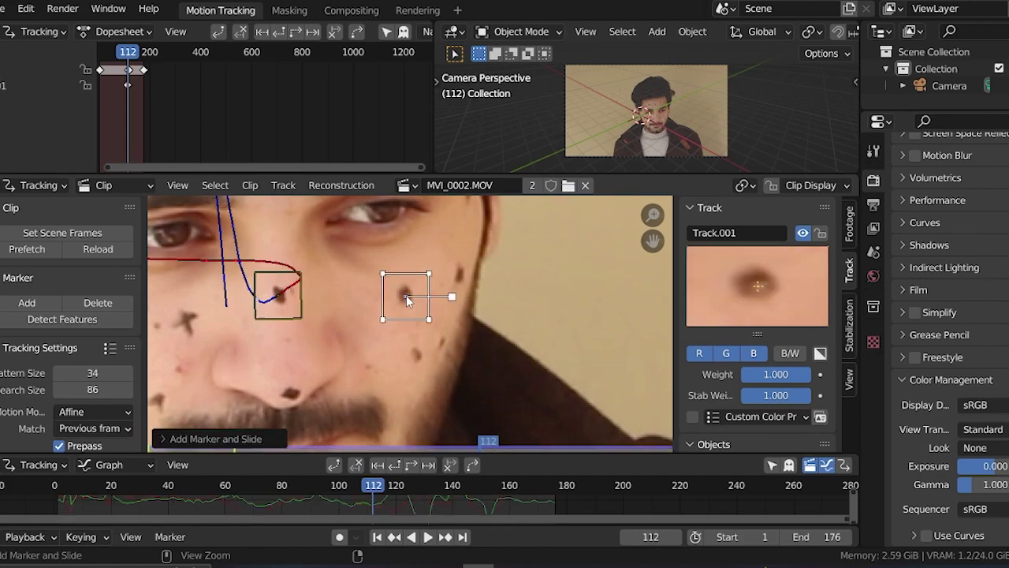
- Track the cheek marker backward from frame 112 to the clip start, and forward from frame 112 to frame 176
key("shift+ctrl+t")
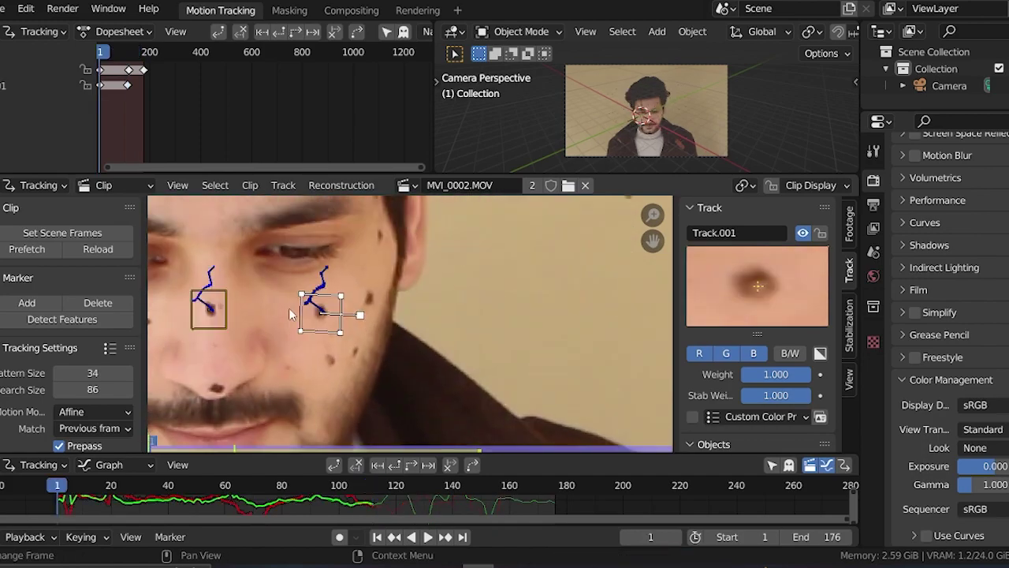
left_click_drag(60, 485, 375, 485)
key("e")
left_click(562, 329)
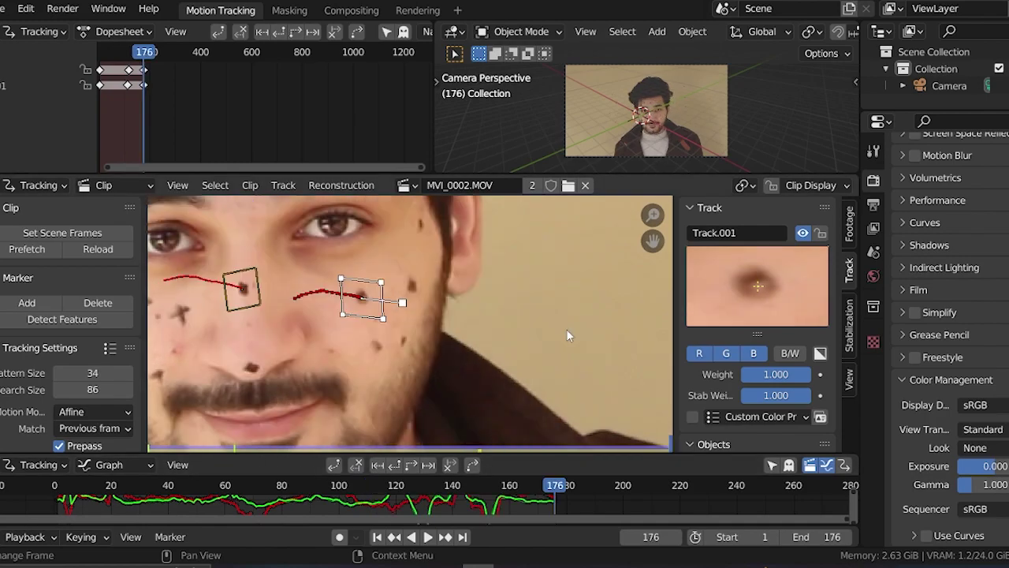
- Scrub and play through the footage to examine the nose and cheek tracks and the remaining face dots
left_click_drag(555, 491, 179, 489)
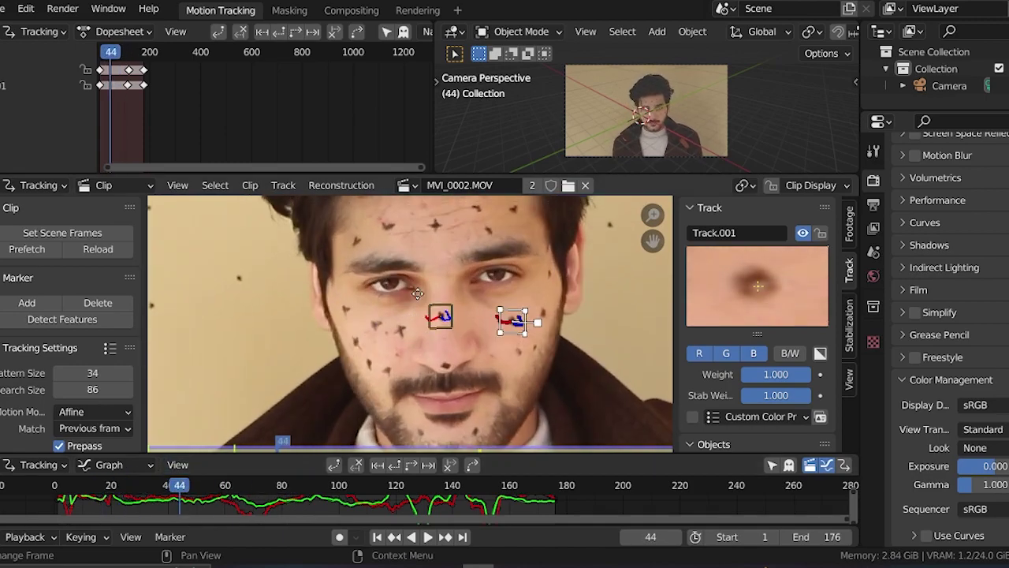
middle_click_drag(417, 289, 354, 416)
scroll(385, 372, "up", 2)
scroll(327, 374, "down", 3)
mouse_move(183, 491)
left_mouse_down()
mouse_move(118, 489)
mouse_move(272, 486)
mouse_move(174, 488)
mouse_move(236, 487)
mouse_move(194, 487)
left_mouse_up()
key("space")
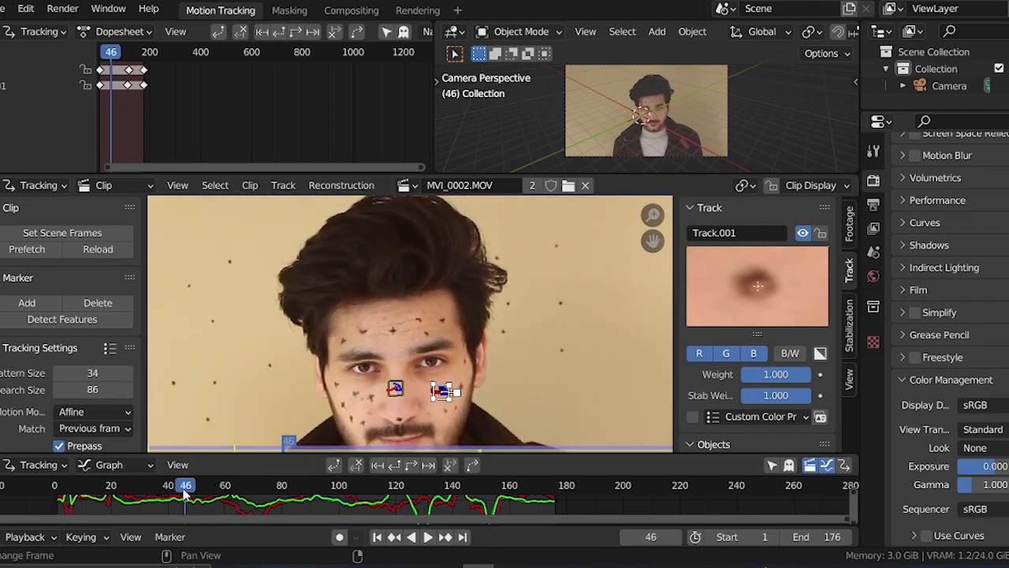
mouse_move(262, 488)
left_mouse_down()
mouse_move(215, 486)
mouse_move(260, 487)
left_mouse_up()
scroll(387, 400, "down", 1)
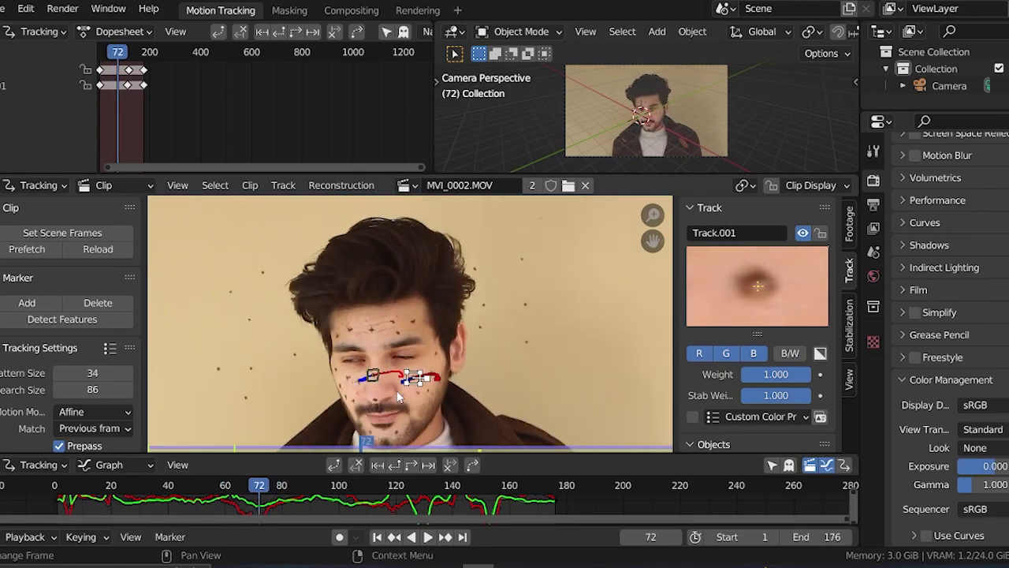
- Add a marker on the dot under the nose tip at frame 72 and track it backward to frame 1
middle_click_drag(397, 391, 395, 313)
scroll(392, 252, "up", 5)
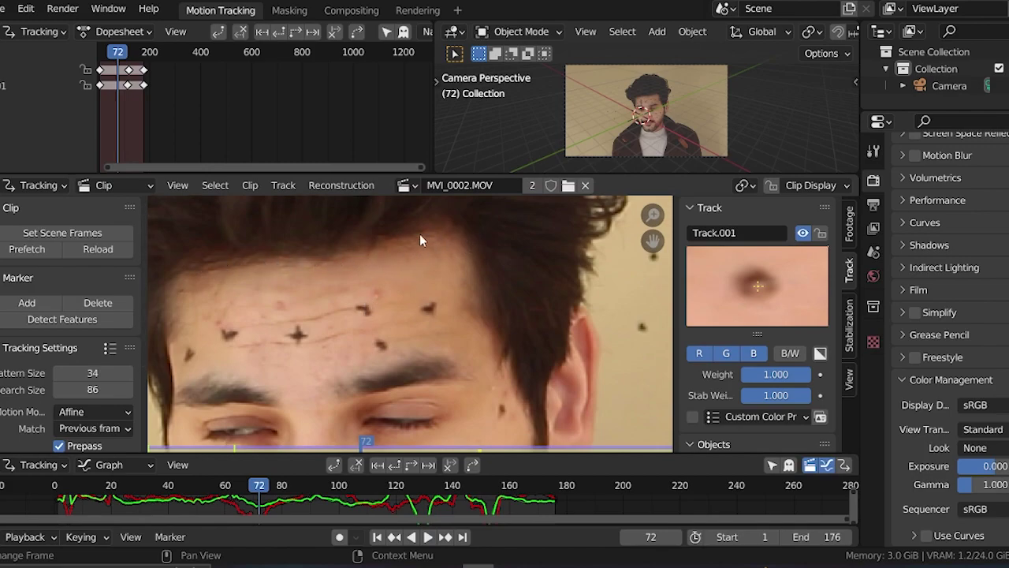
scroll(404, 326, "down", 3)
scroll(398, 370, "up", 2)
middle_click_drag(398, 374, 421, 300)
scroll(410, 341, "up", 1)
scroll(411, 358, "down", 1)
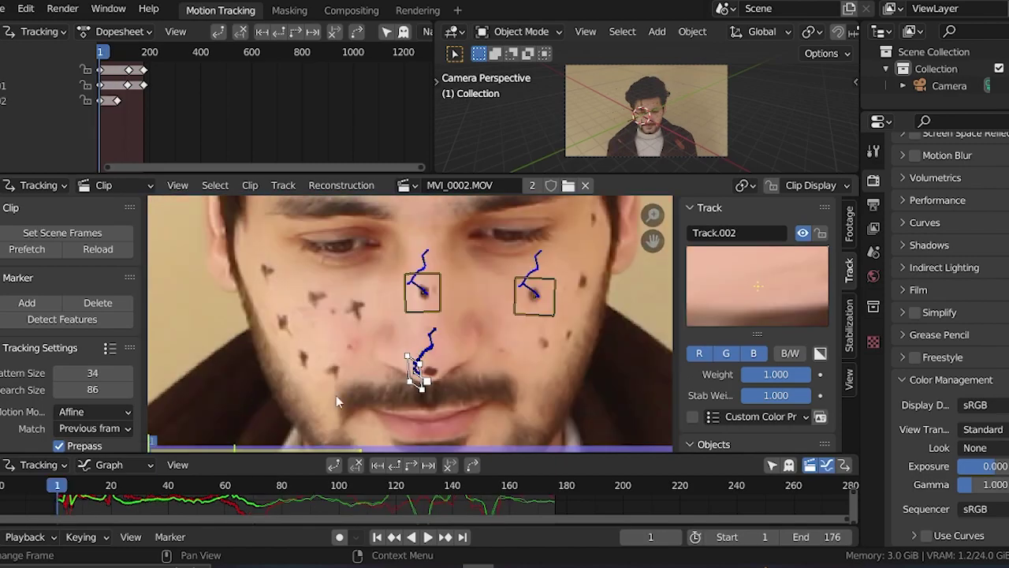
- Recentre and shrink the under-nose marker on its dot at frame 5, and retrack it backward to frame 1
middle_click_drag(417, 377, 358, 365)
mouse_move(71, 495)
left_mouse_down()
mouse_move(144, 491)
mouse_move(69, 498)
left_mouse_up()
scroll(385, 339, "up", 1)
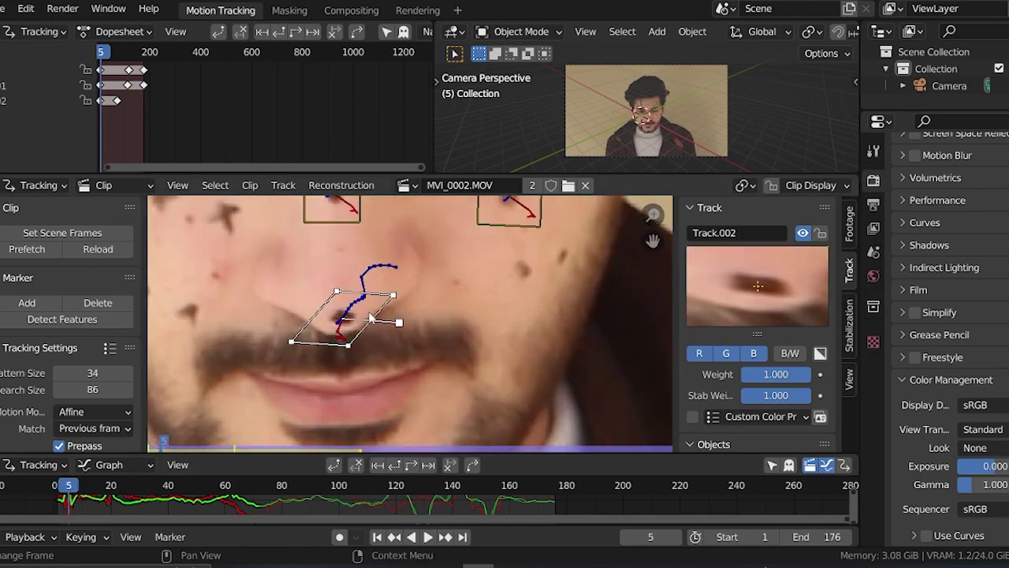
key("s")
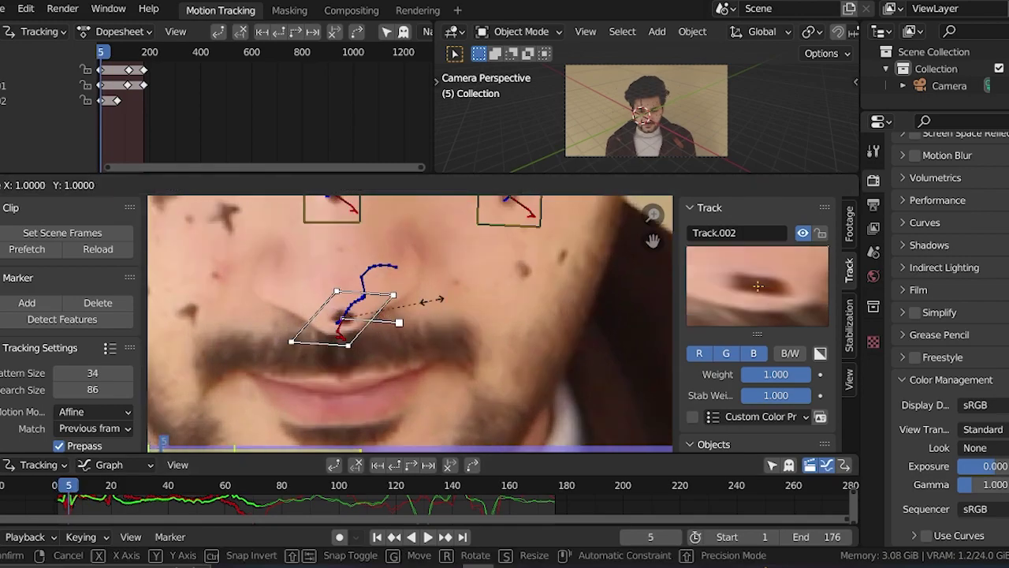
left_click(425, 300)
key("e")
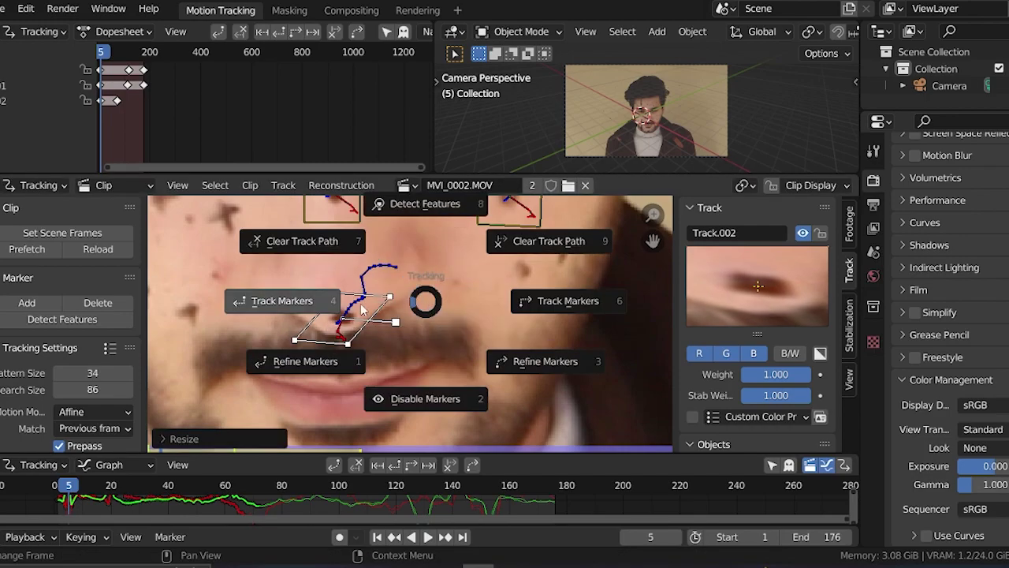
left_click(362, 305)
left_click_drag(70, 487, 69, 490)
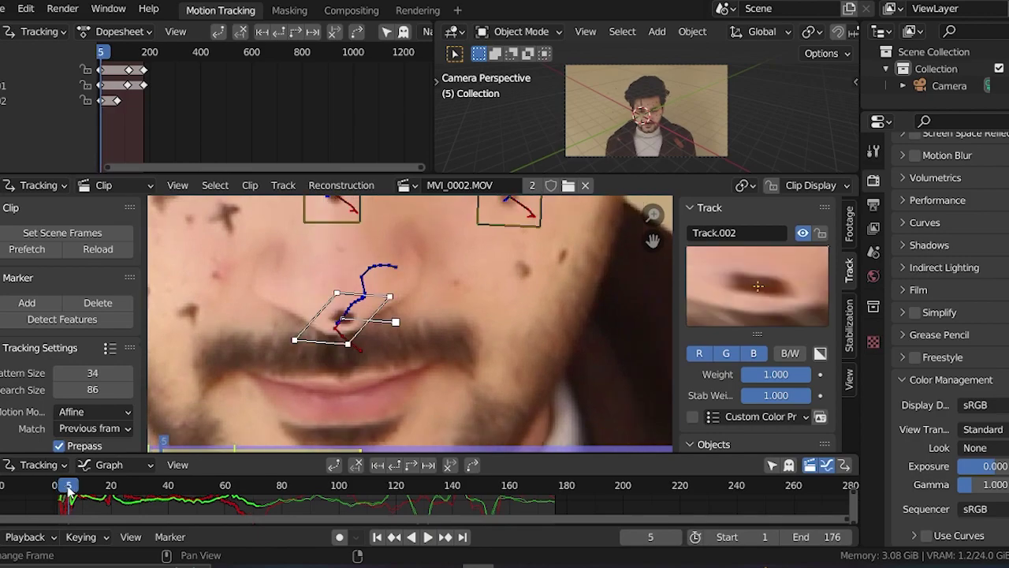
key("s")
left_click(450, 342)
key("e")
left_click(344, 344)
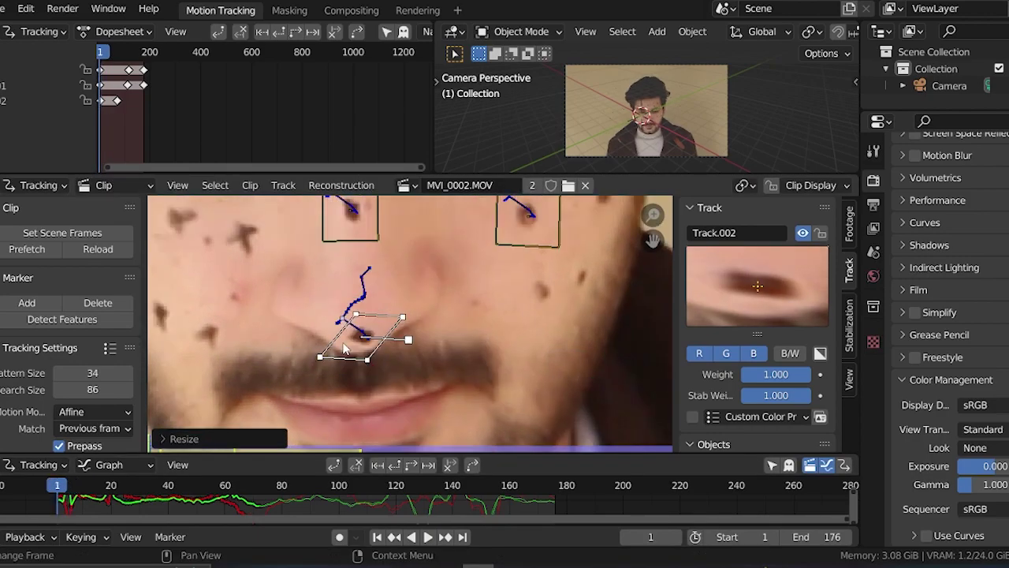
- Check the under-nose track up to frame 118 and track its marker forward from that frame
left_click_drag(58, 492, 456, 489)
scroll(450, 380, "up", 3)
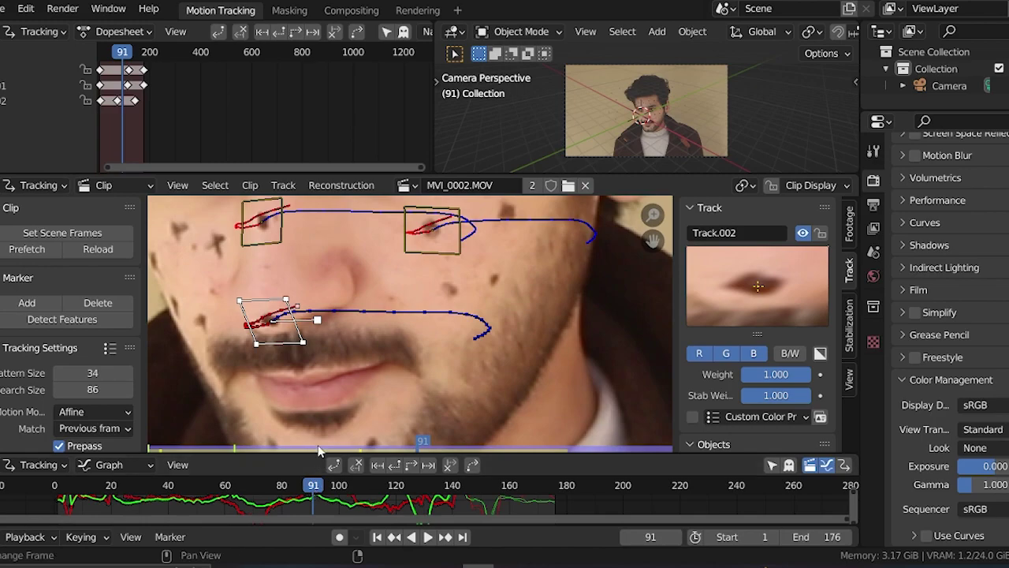
scroll(266, 353, "up", 1)
middle_click_drag(263, 343, 317, 350)
mouse_move(316, 488)
left_mouse_down()
mouse_move(400, 488)
mouse_move(391, 488)
left_mouse_up()
middle_click_drag(419, 386, 396, 385)
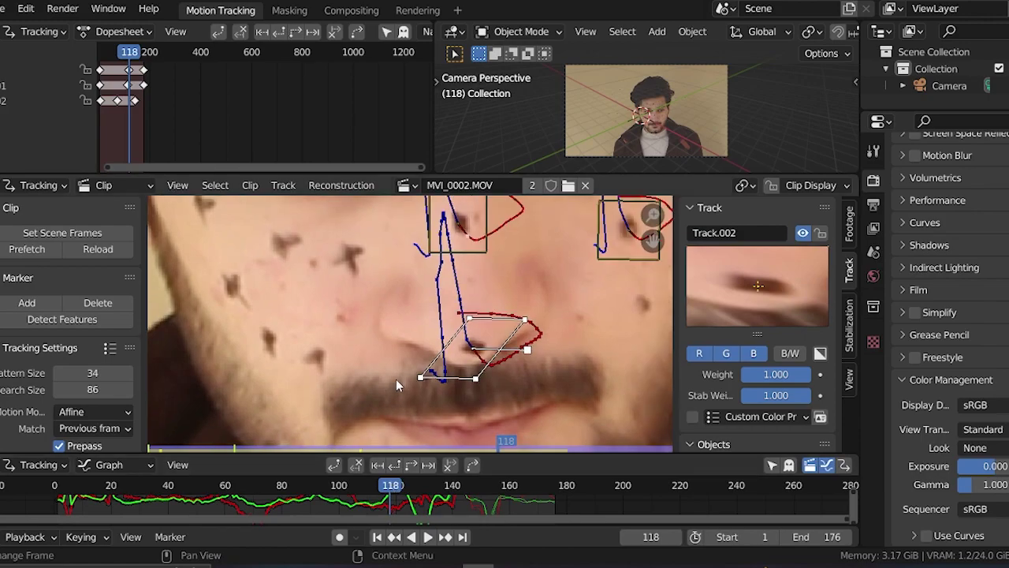
scroll(382, 375, "up", 1)
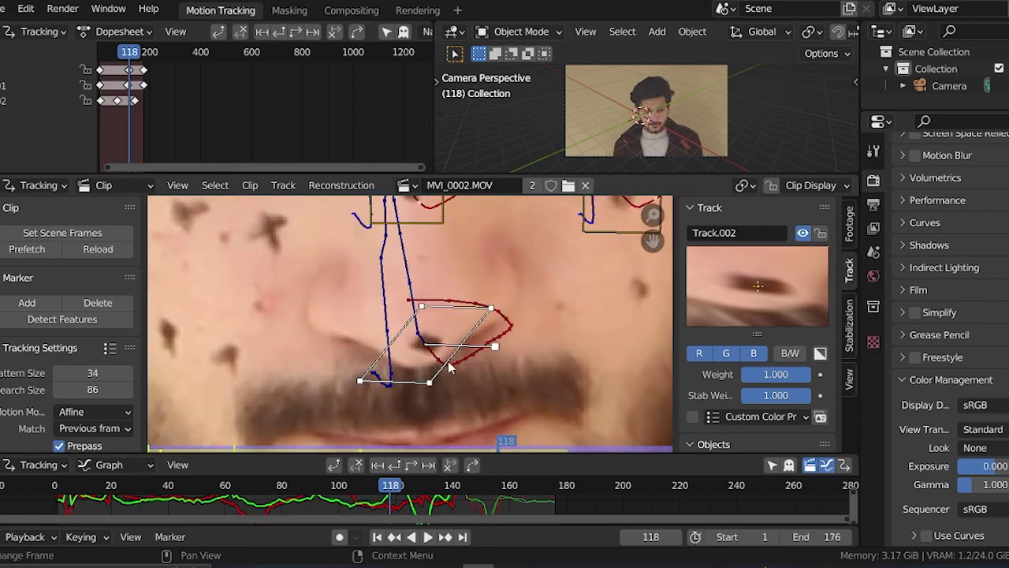
scroll(435, 375, "down", 1)
key("e")
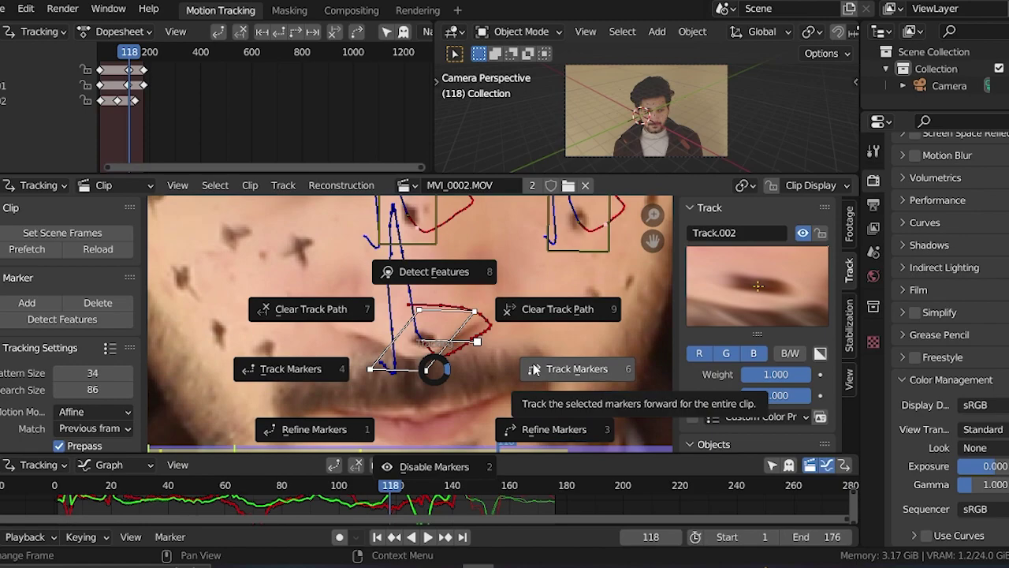
left_click(524, 372)
key("ctrl+t")
- Step through the frames around 140 and move the under-nose marker back onto its dot at frame 142
key("Left")
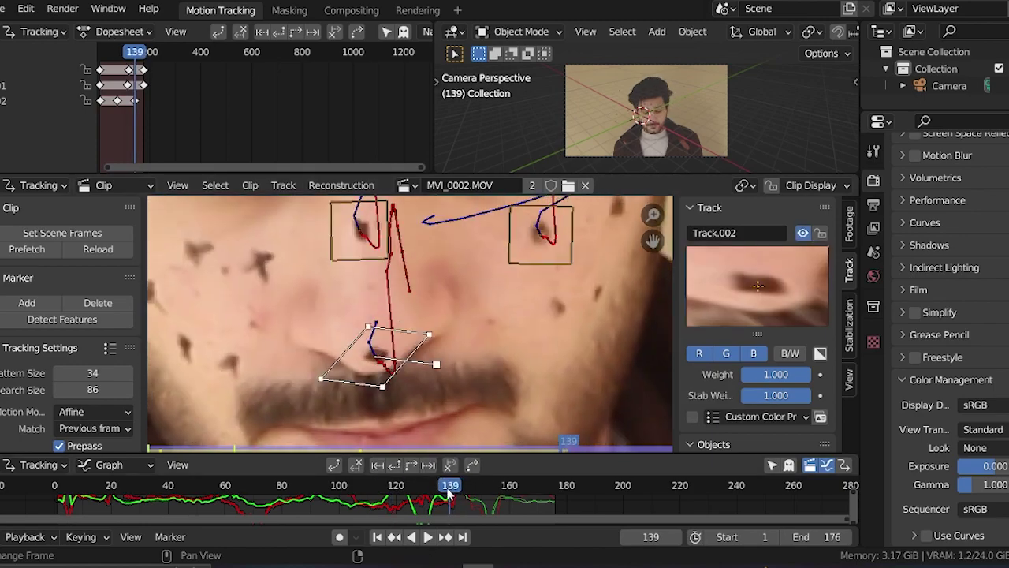
key("Right")
key("Left")
key("Right")
key("Left")
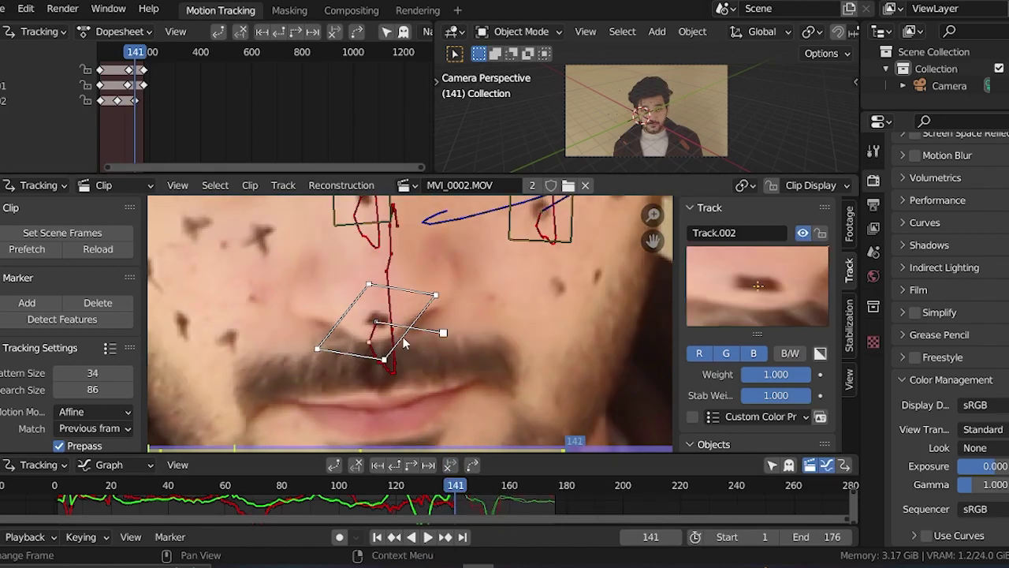
scroll(403, 341, "up", 1)
key("Right")
key("g")
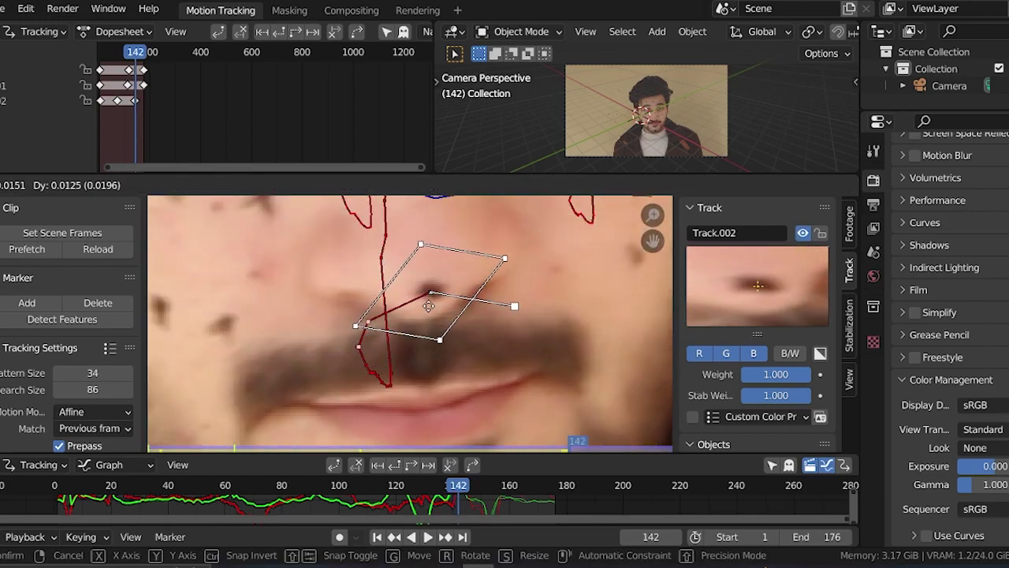
left_click(432, 312)
scroll(561, 319, "down", 3)
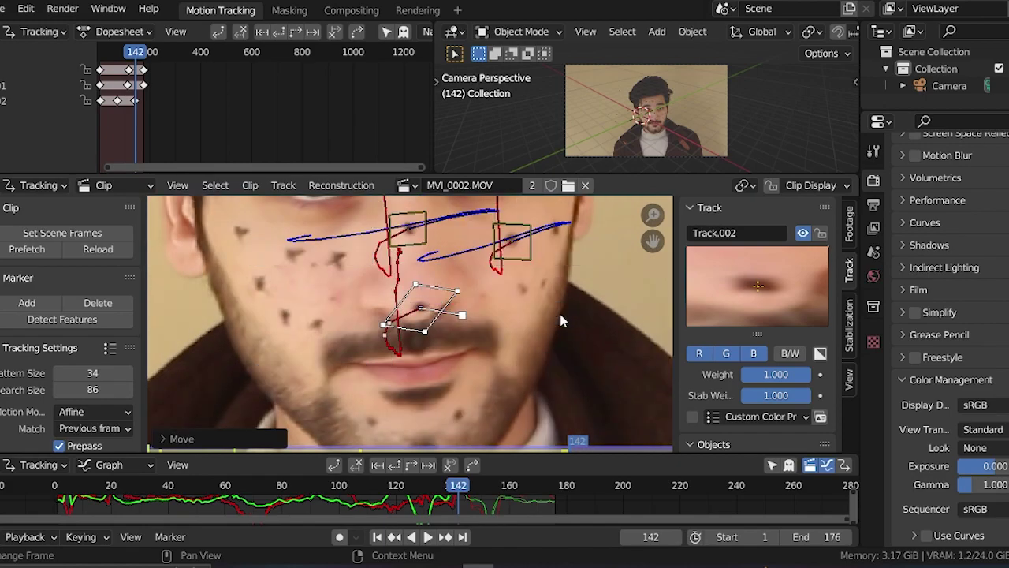
- Track the under-nose marker forward from frame 142 and step back to frame 144 to check its position
key("ctrl+t")
key("Left")
key("Left")
key("Left")
key("Left")
key("Left")
scroll(547, 327, "up", 2)
key("Left")
key("Left")
key("Left")
key("Left")
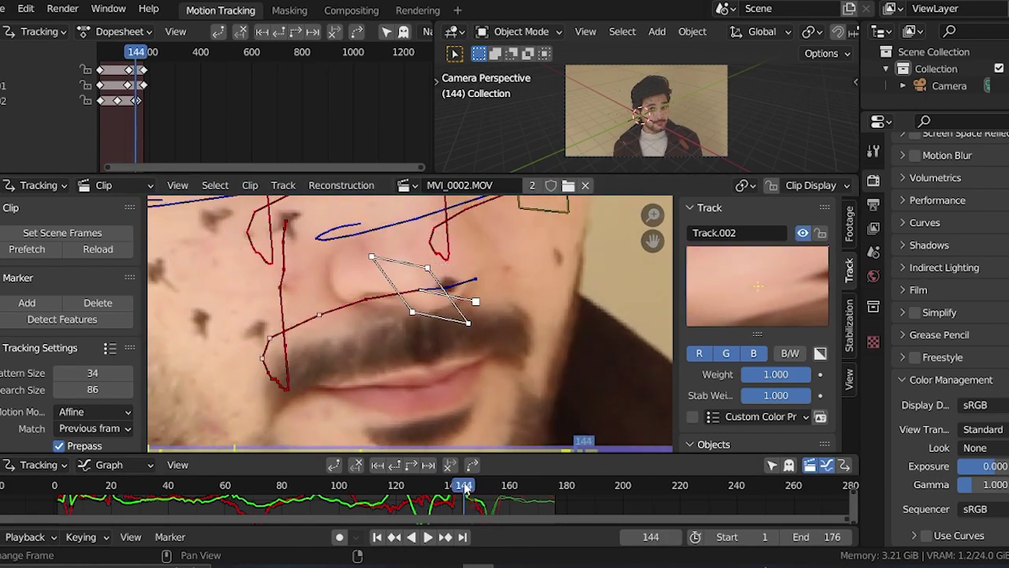
- Correct the drifting under-nose marker frame by frame from frame 144 and continue its track to frame 154
key("Right")
key("Right")
key("Right")
key("Left")
scroll(512, 339, "down", 1)
key("ctrl+t")
left_click_drag(484, 489, 481, 490)
key("Right")
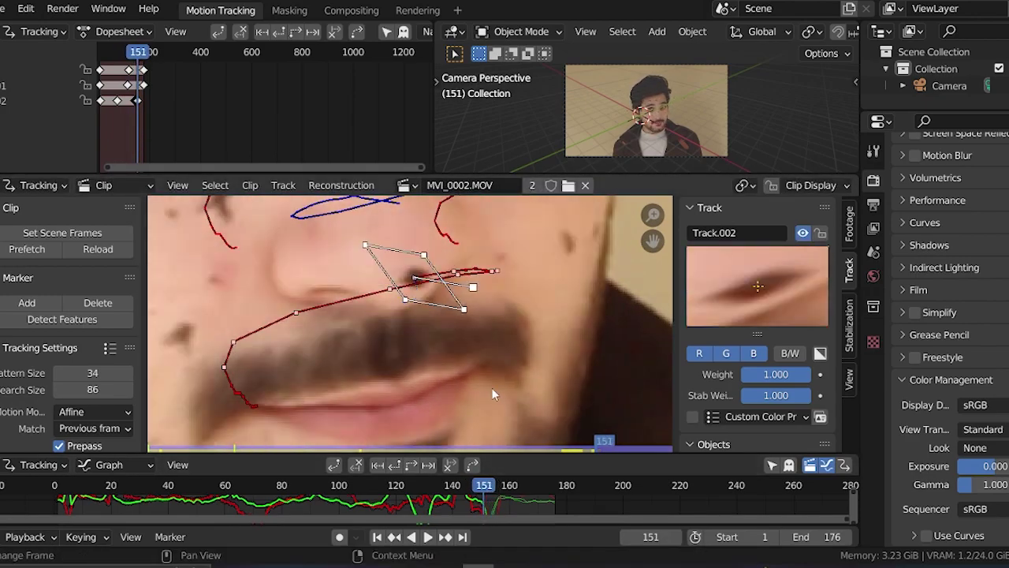
key("Right")
key("shift+t")
left_click(569, 347)
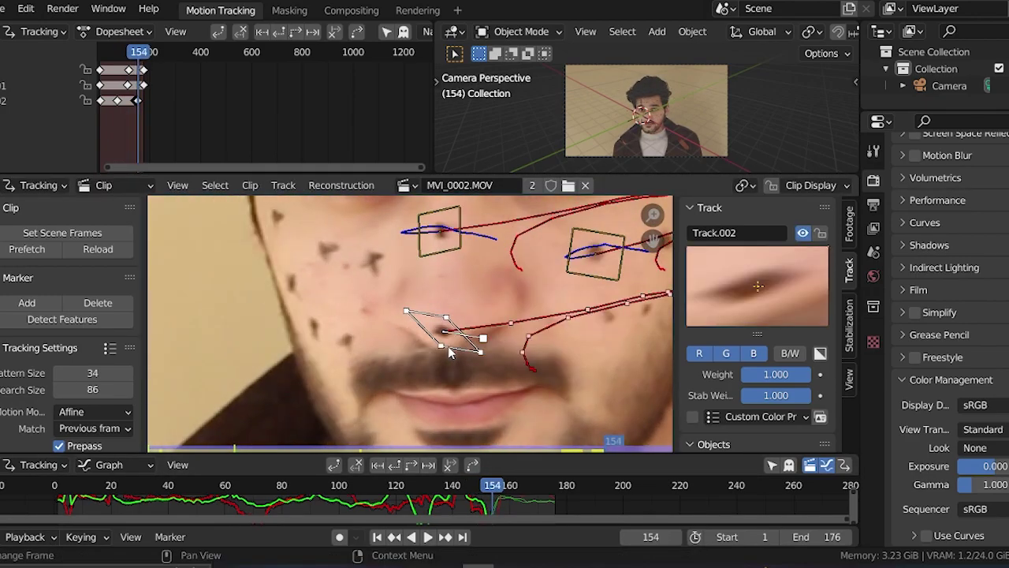
- Track the under-nose marker forward from frame 154 to the clip end and check it up to frame 171
key("Left")
key("Left")
key("Left")
key("Left")
key("Left")
key("Left")
key("Left")
key("Left")
key("Left")
key("Left")
key("Left")
key("Left")
key("Left")
key("Left")
key("Left")
key("Left")
key("Left")
key("Left")
key("Left")
key("Left")
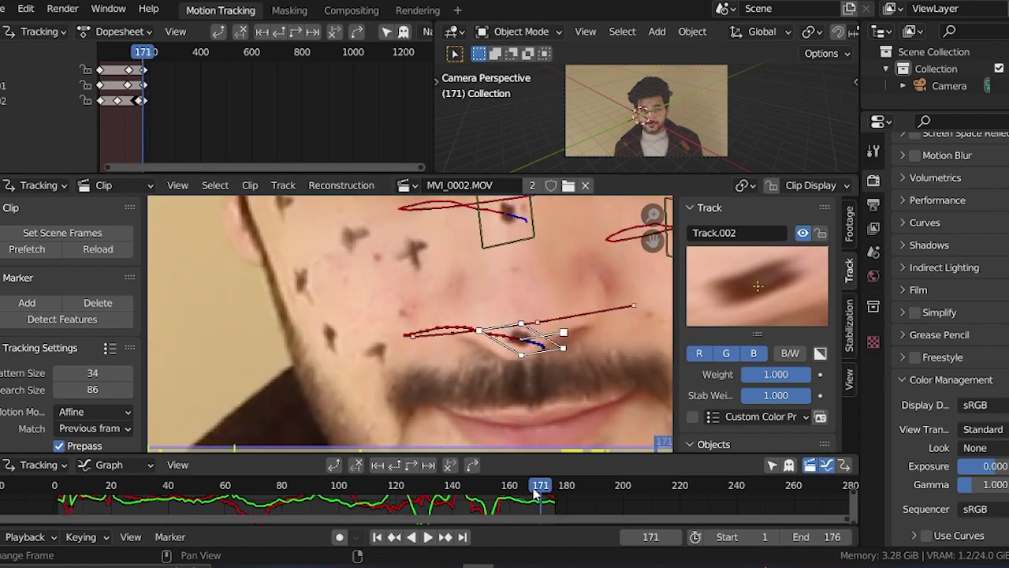
- Add and track markers on further cheek, chin and forehead dots, manually repositioning them on their dots where they drift
scroll(309, 382, "down", 3)
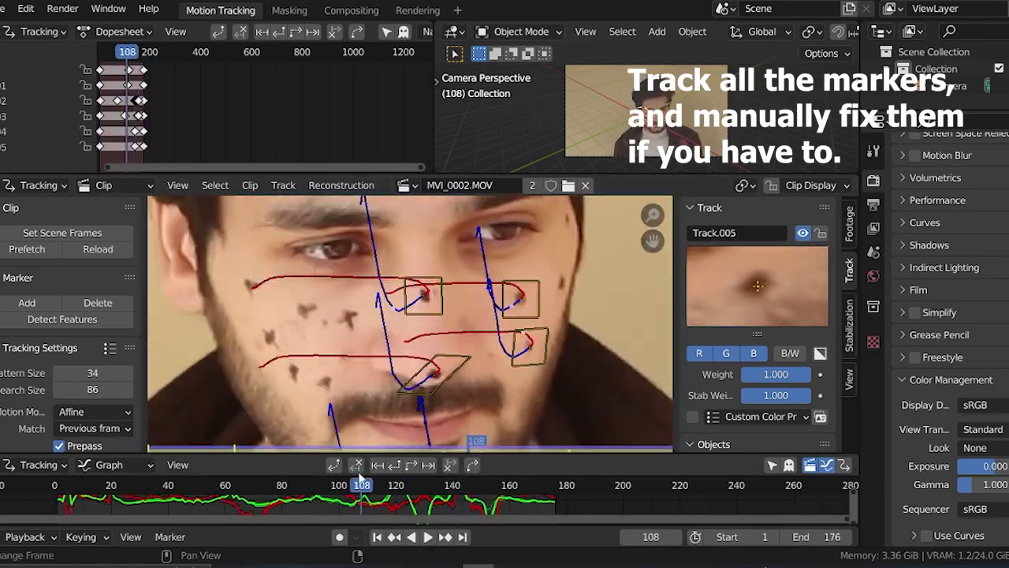
key("e")
left_click(330, 383)
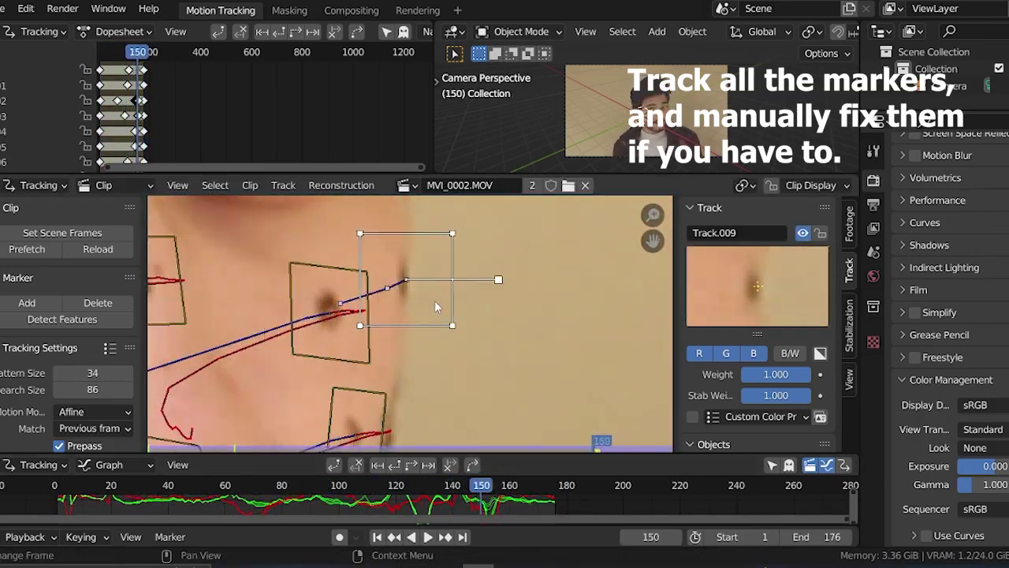
left_click_drag(437, 295, 414, 331)
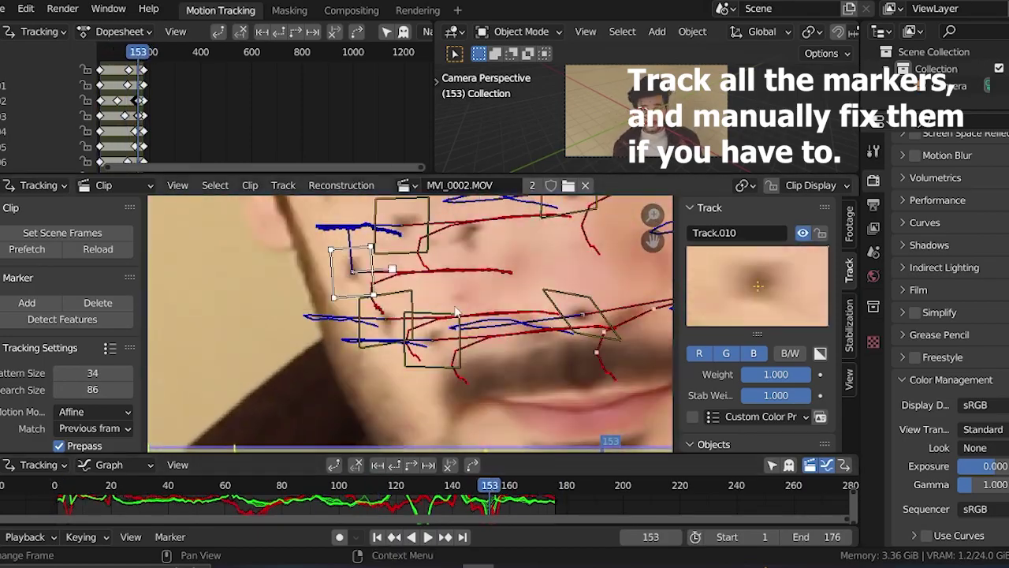
left_click_drag(503, 485, 382, 487)
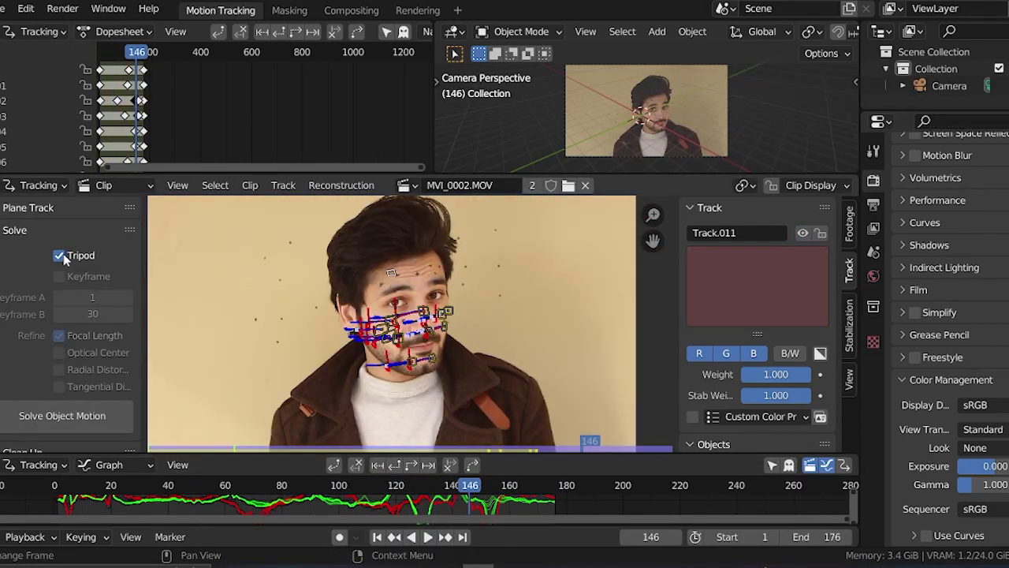
- Disable Tripod, set Keyframe A to 61 and Keyframe B to 88, solve the head's object motion and review it
left_click(58, 256)
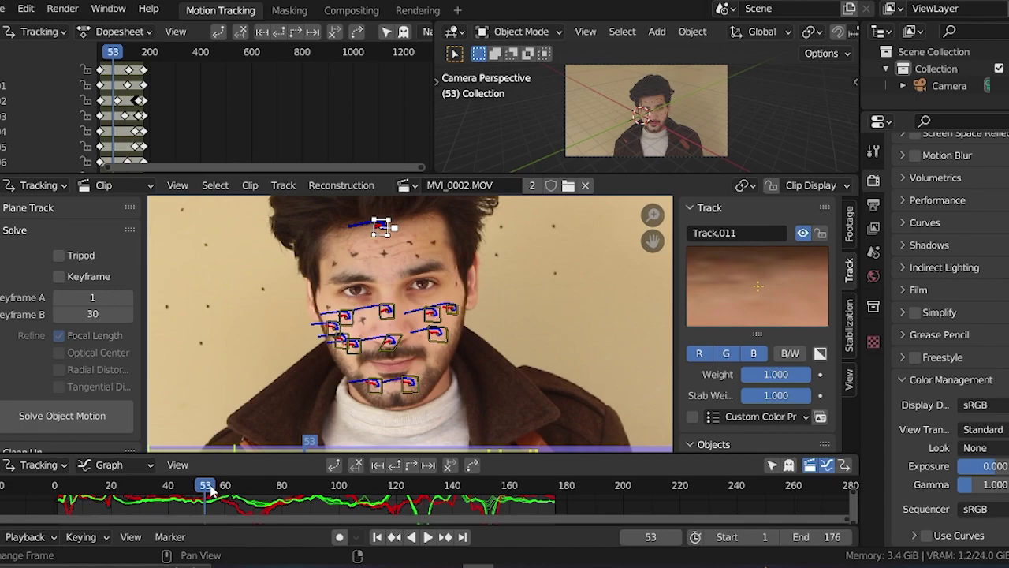
left_click_drag(207, 489, 291, 496)
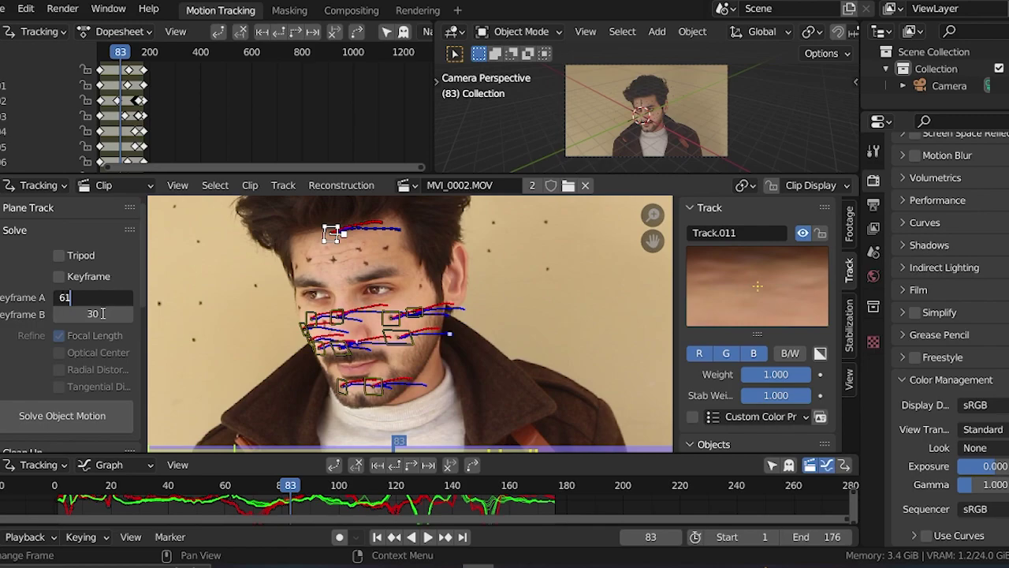
key("Return")
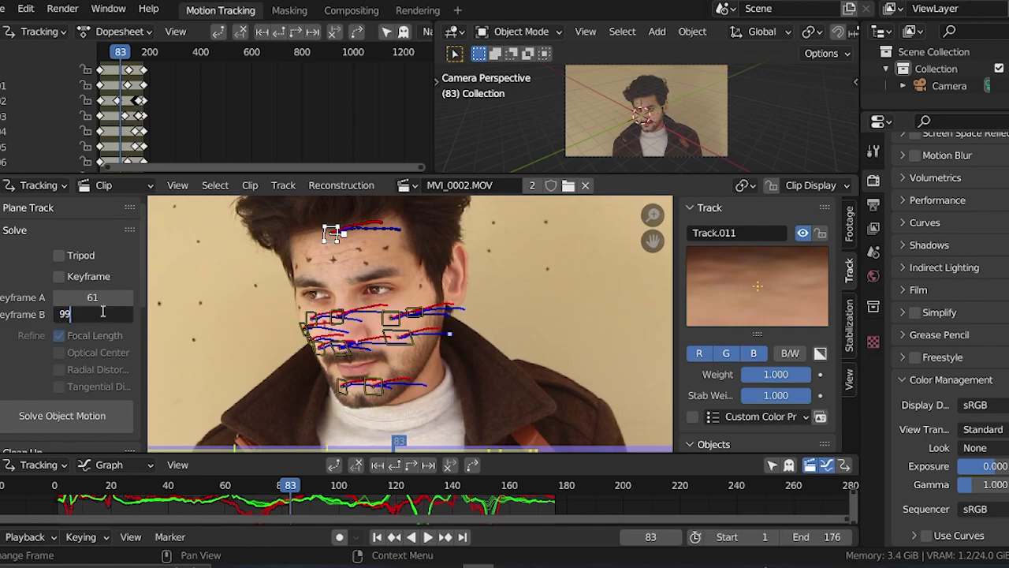
left_click(90, 419)
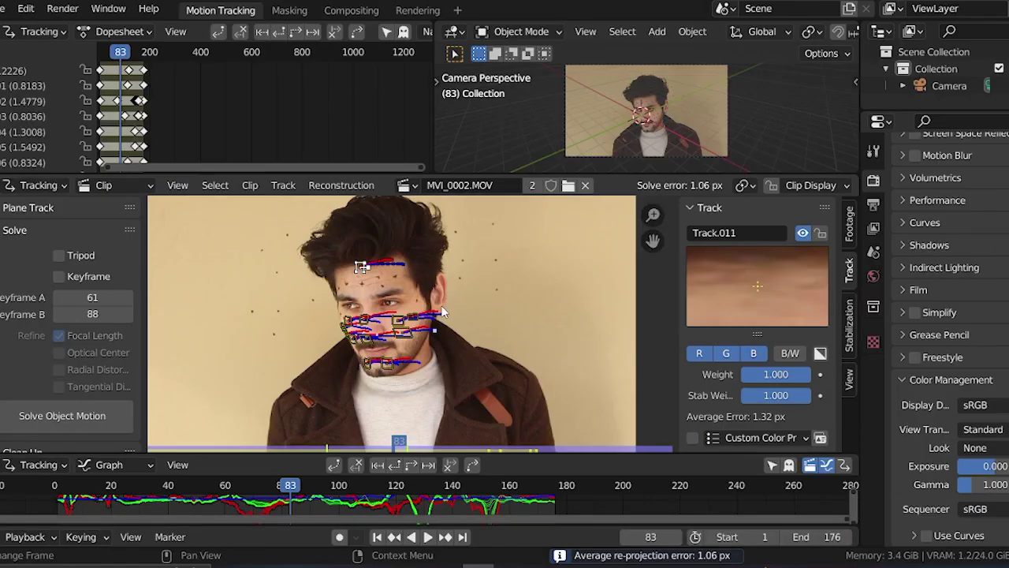
scroll(441, 306, "up", 3)
left_click_drag(341, 497, 276, 487)
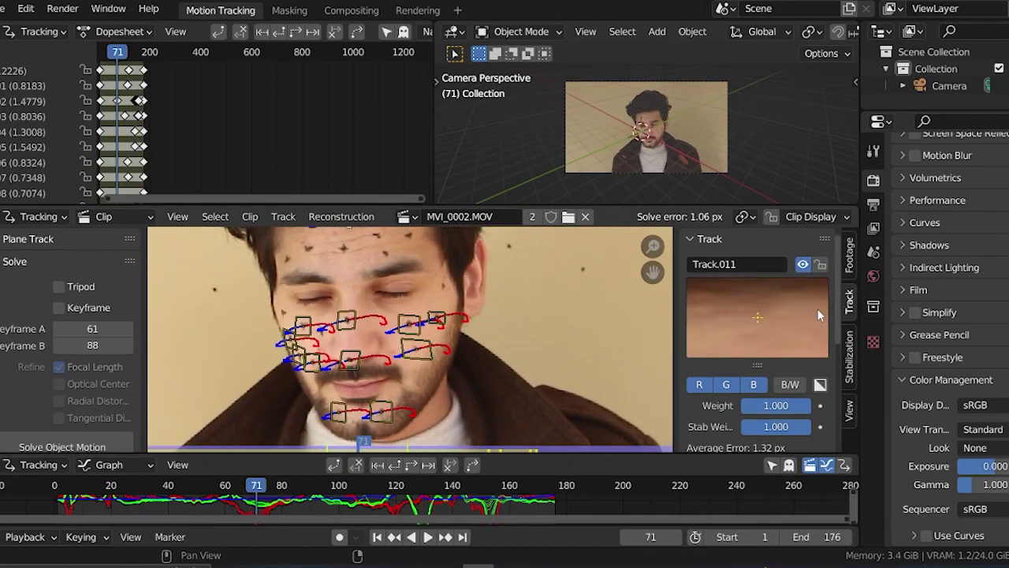
- Switch the active tracking object to Camera and set up the tracking scene from its solve
scroll(788, 331, "down", 5)
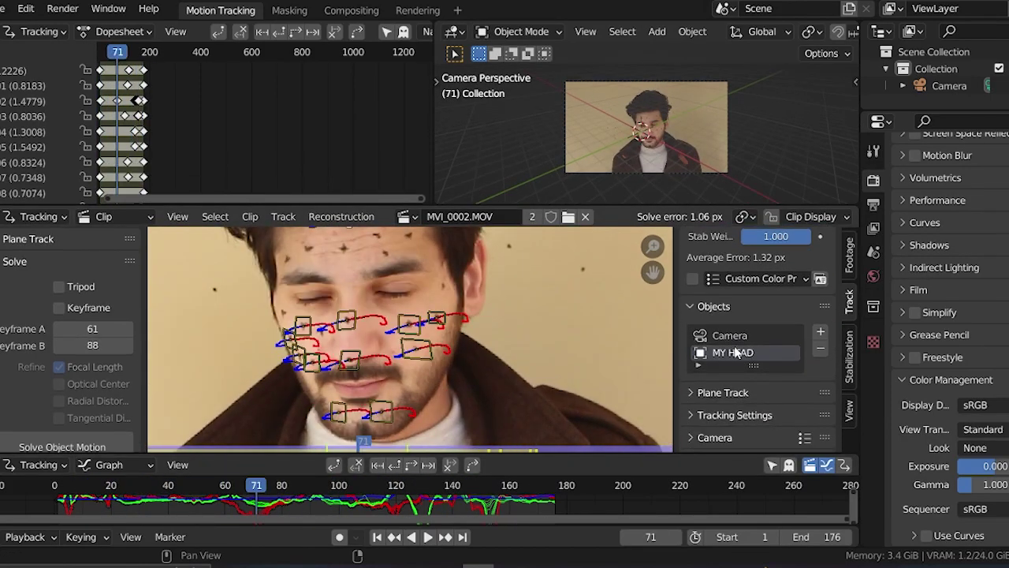
left_click(729, 328)
scroll(36, 353, "down", 8)
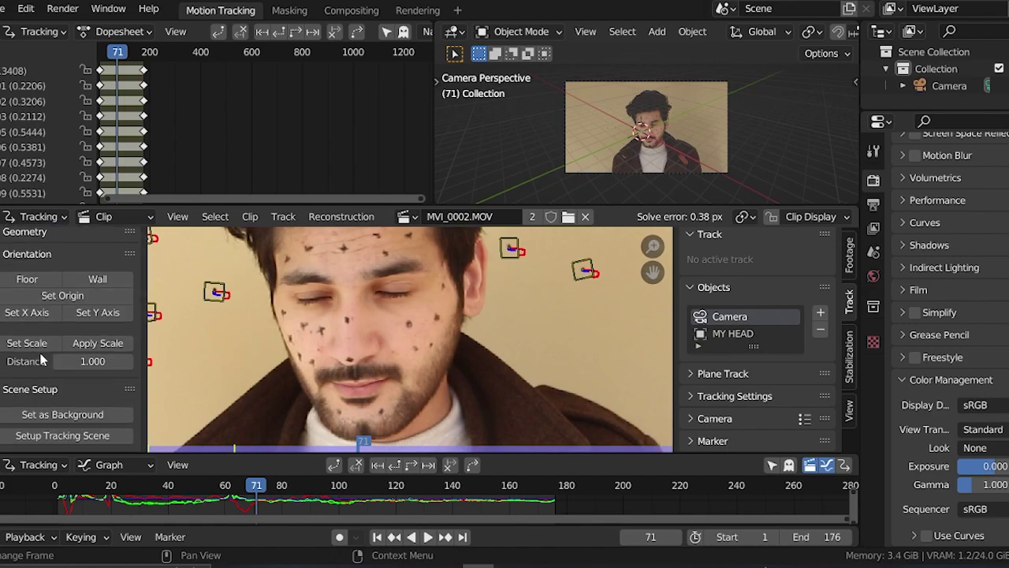
left_click(51, 436)
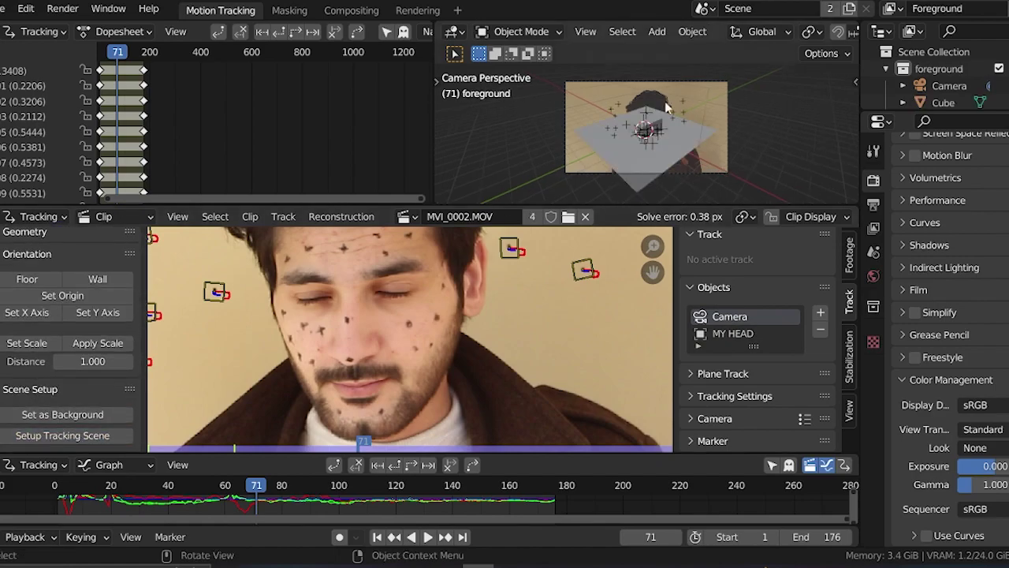
- Delete the generated cube and ground plane from the tracking scene
middle_click_drag(680, 153, 728, 111)
key("x")
left_click(645, 177)
middle_click_drag(547, 155, 615, 135)
- Select the camera and reset all its location and rotation values to 0
left_click(568, 115)
middle_click_drag(794, 158, 650, 137, "shift")
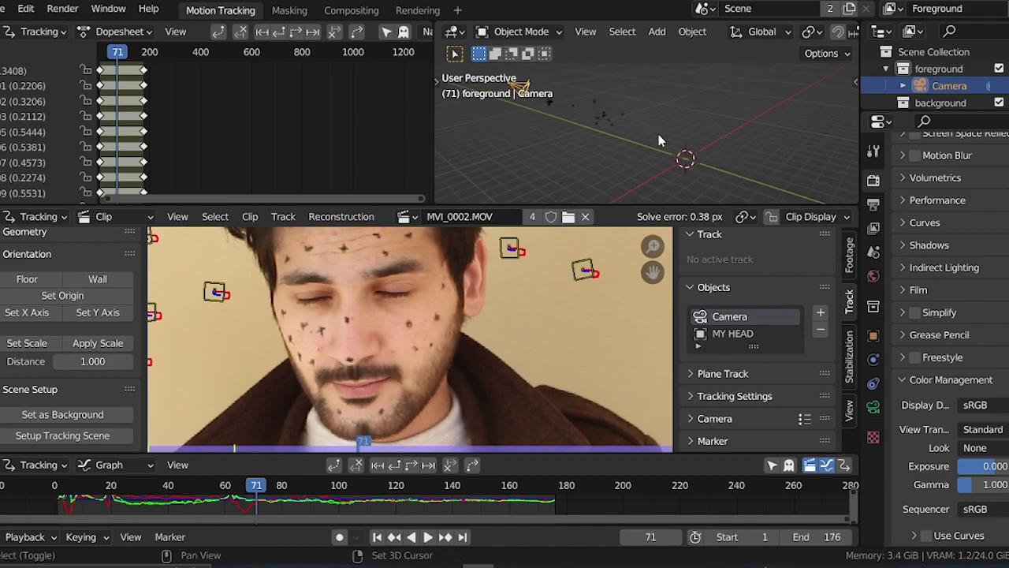
left_click(873, 337)
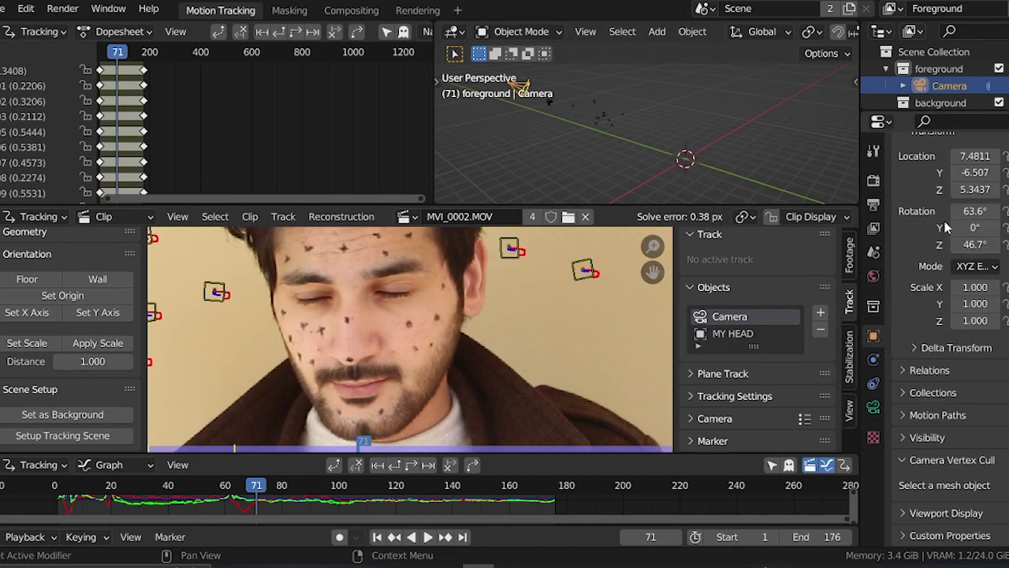
scroll(948, 225, "up", 3)
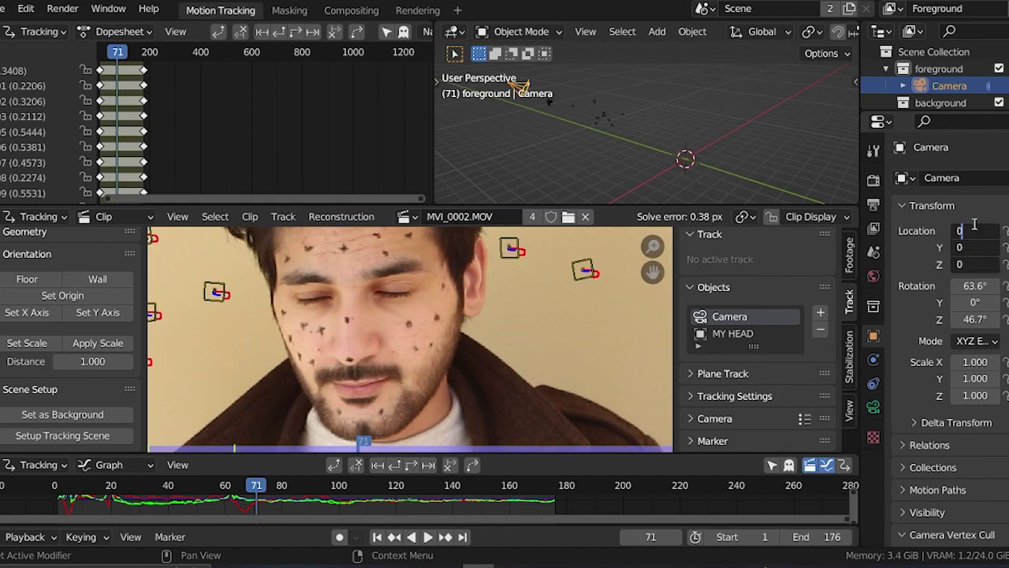
key("Return")
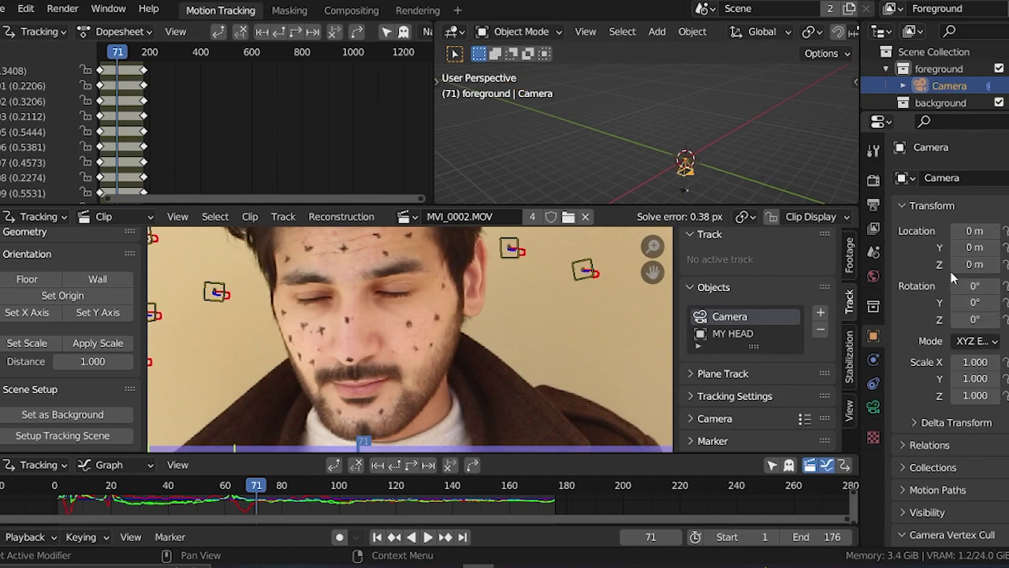
- Rotate the camera 90° about the global X axis
mouse_move(670, 151)
middle_mouse_down()
mouse_move(679, 138)
mouse_move(685, 145)
mouse_move(677, 137)
middle_mouse_up()
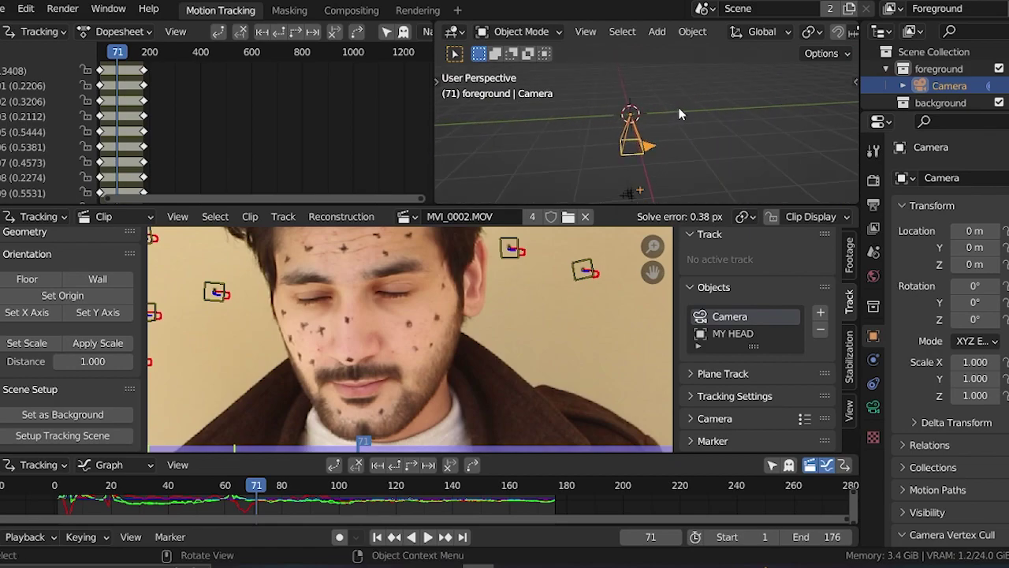
key("r")
key("x")
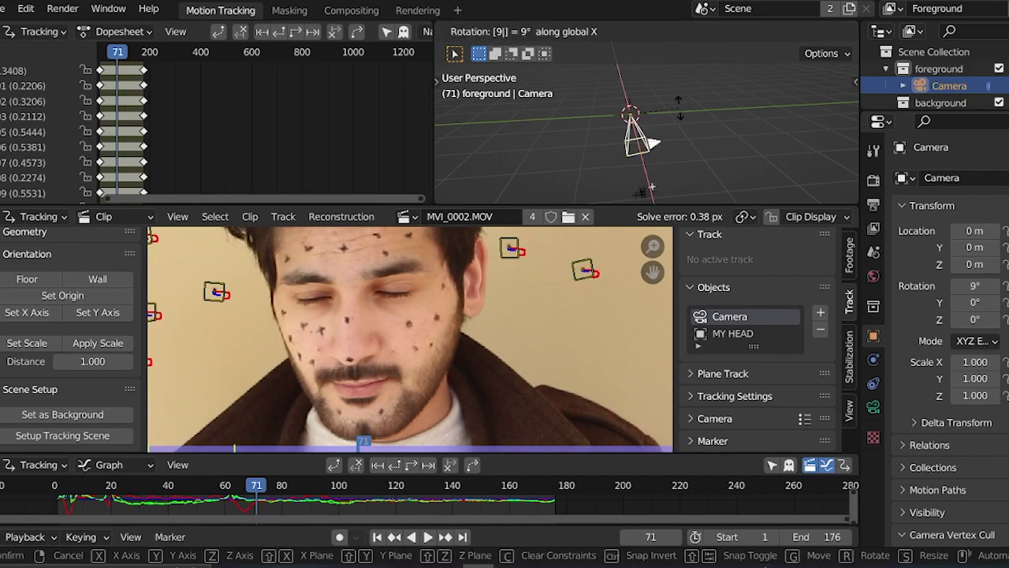
key("Return")
middle_click_drag(710, 118, 770, 104)
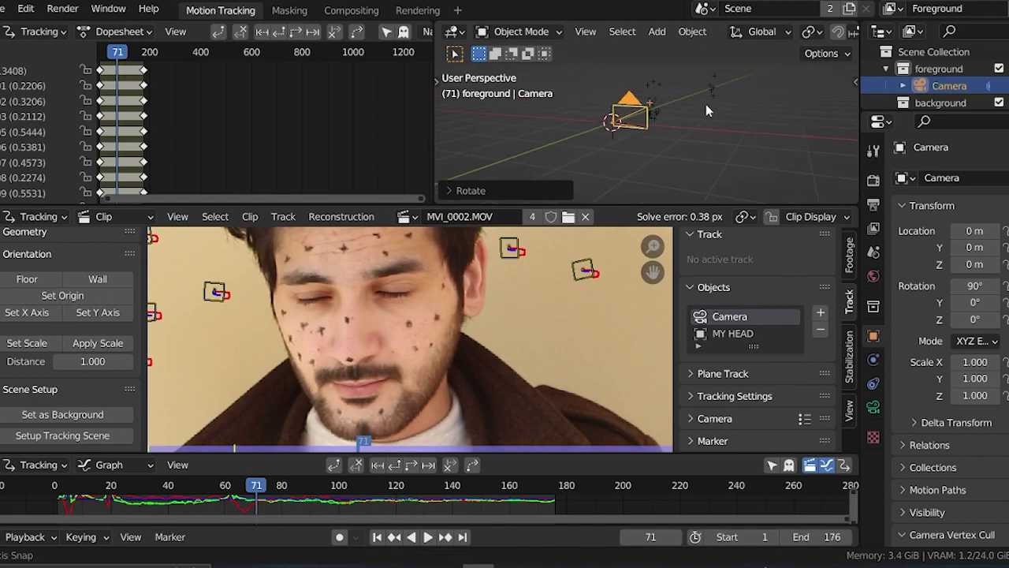
- Raise the camera along the Z axis to a height of about 2.51 m
key("g")
key("z")
left_click(711, 149)
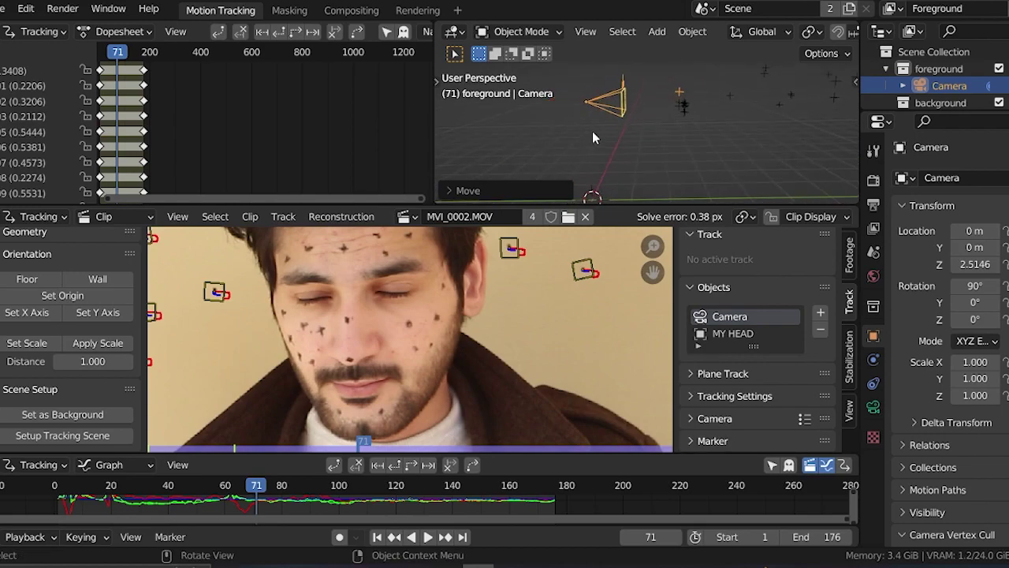
- Frame the camera in the 3D view and scrub the clip to frame 99 to check the tracked motion
key("q")
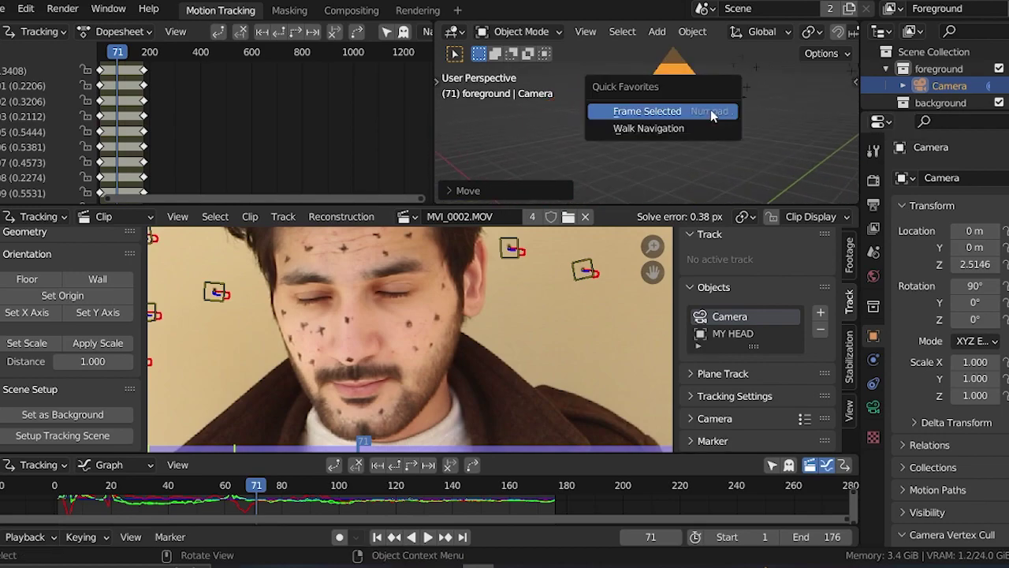
left_click(711, 109)
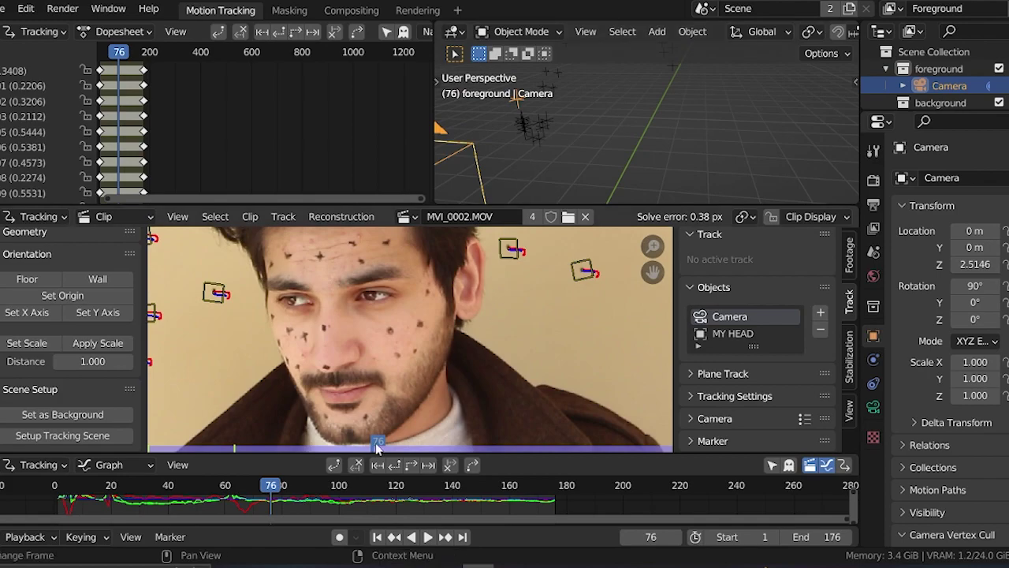
left_click_drag(280, 496, 335, 493)
scroll(556, 140, "down", 4)
middle_click_drag(556, 139, 579, 181, "shift")
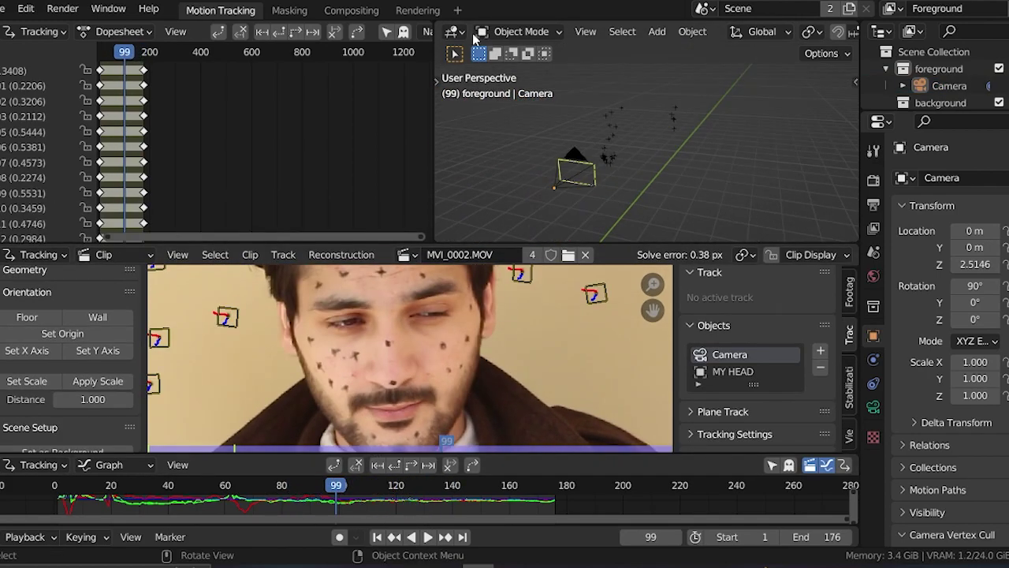
- Append the FBHead object from HEAD HAIR FACE ME.blend in the Hair 1 folder
left_click(3, 10)
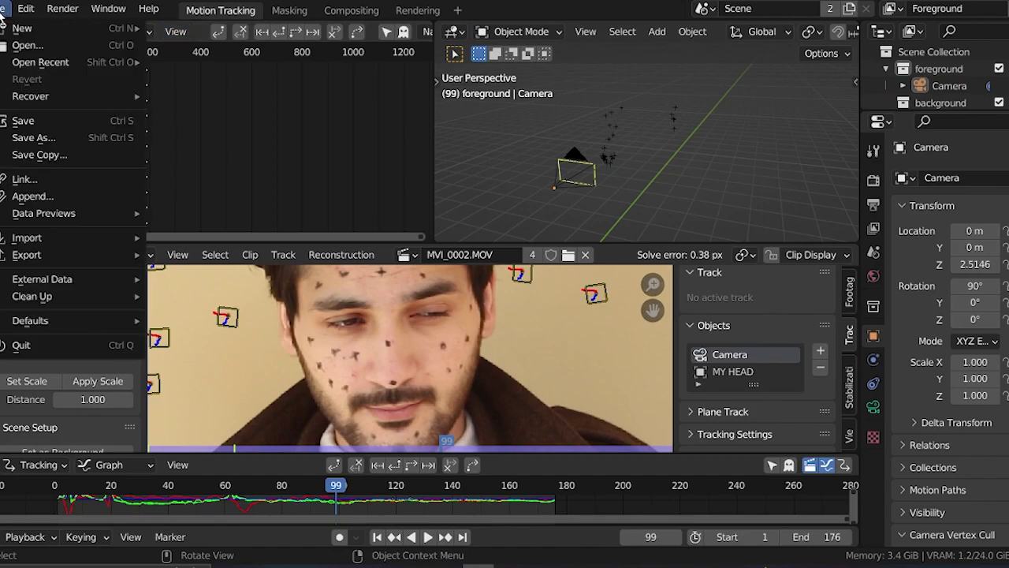
left_click(33, 196)
left_click(107, 405)
left_click(339, 120)
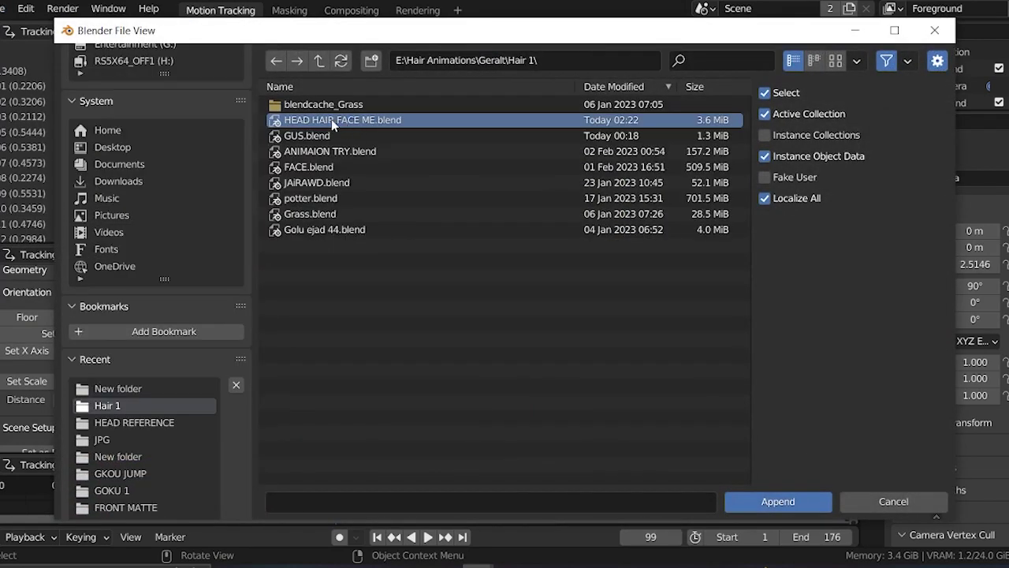
double_click(319, 123)
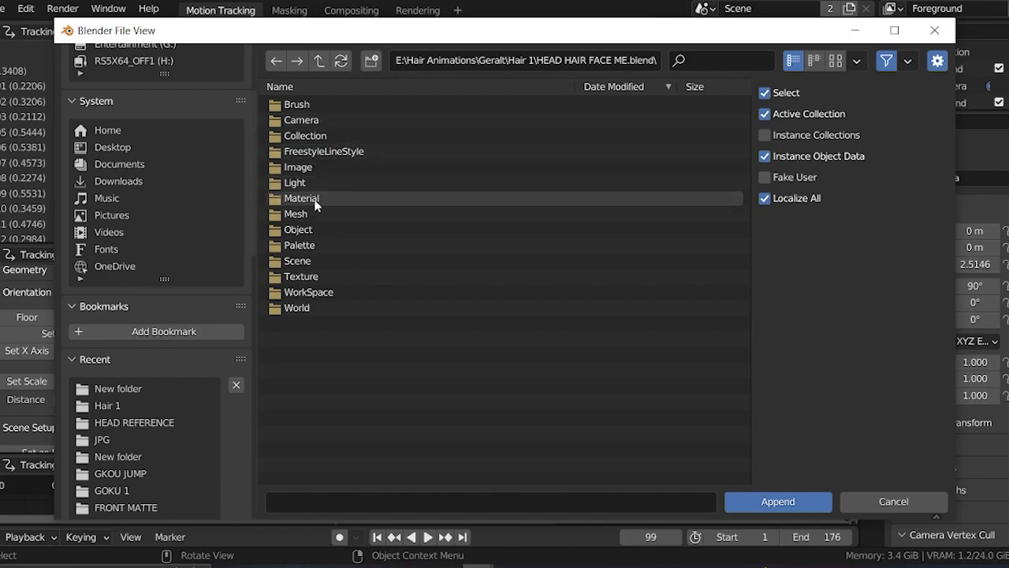
left_click(299, 231)
double_click(299, 230)
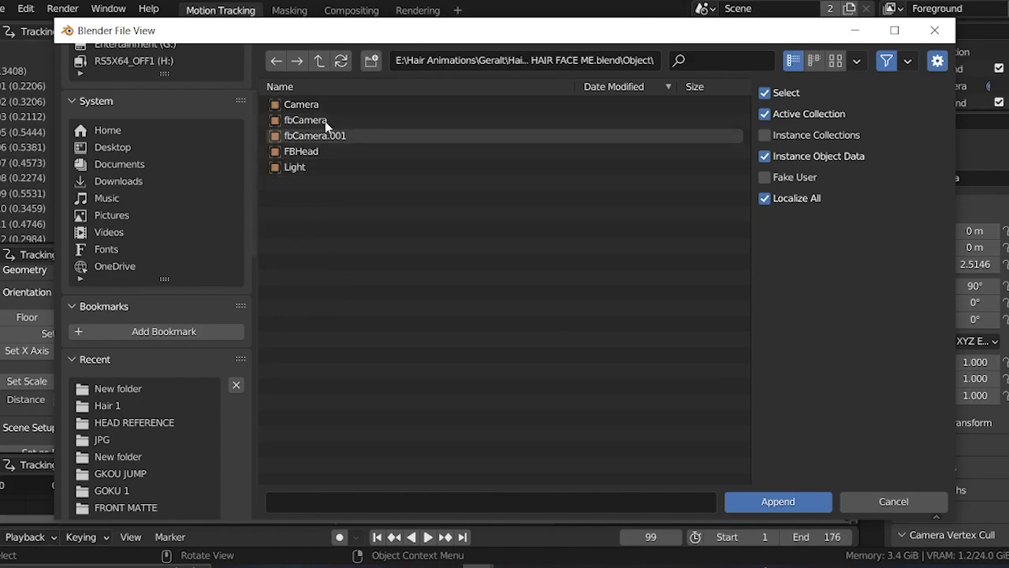
left_click(313, 153)
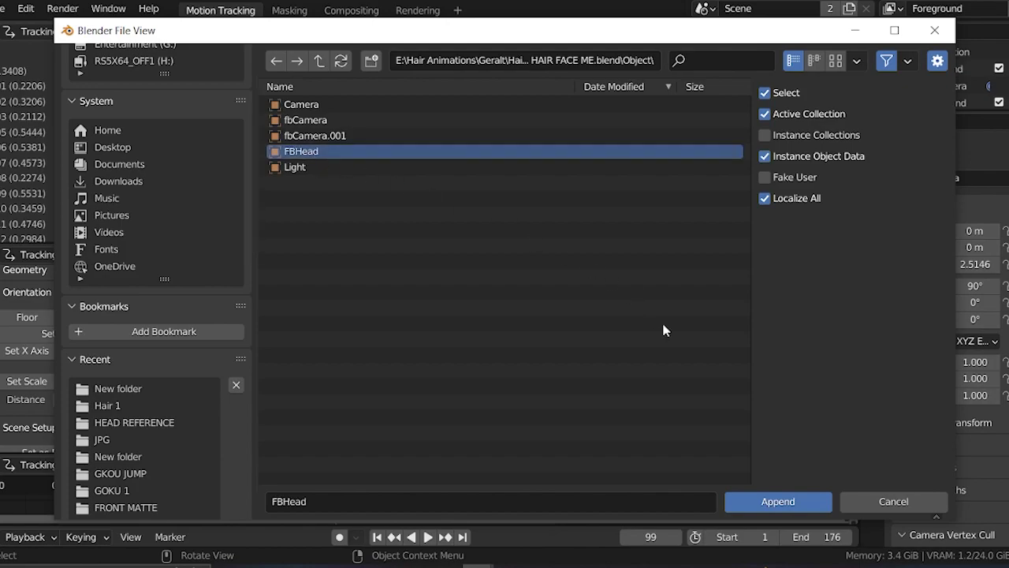
left_click(778, 501)
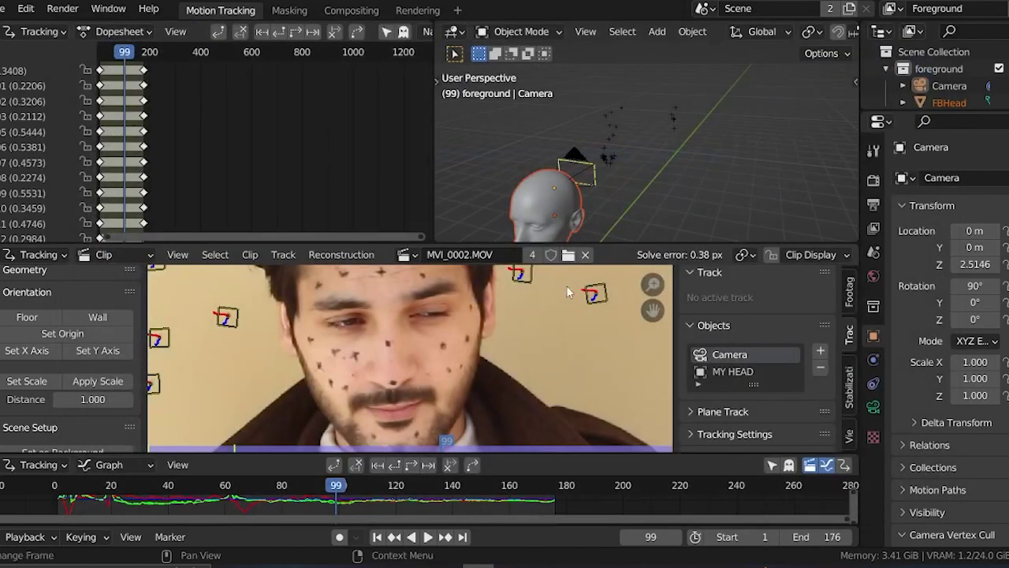
- Select FBHead, frame it and move it in front of the camera, beside the tracked face points
scroll(620, 171, "up", 5)
middle_click_drag(550, 155, 690, 162, "shift")
scroll(659, 142, "down", 6)
left_click(522, 151)
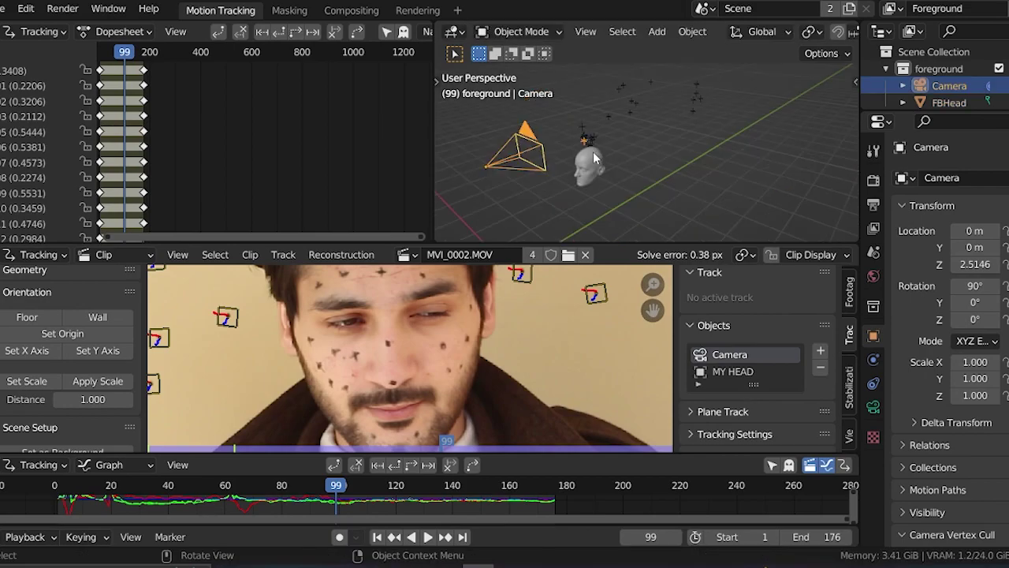
left_click(589, 162)
key("q")
left_click(595, 165)
middle_click_drag(618, 164, 532, 174)
key("g")
left_click(602, 119)
middle_click_drag(602, 119, 658, 144)
key("g")
key("x")
right_click(711, 140)
- Edit the FBHead mesh, select a vertex at the underside of the nose tip and snap the 3D cursor to it
key("Tab")
left_click(668, 58)
scroll(666, 169, "up", 4)
scroll(664, 170, "up", 2)
scroll(655, 147, "up", 3)
left_click(609, 168)
middle_click_drag(608, 168, 699, 153)
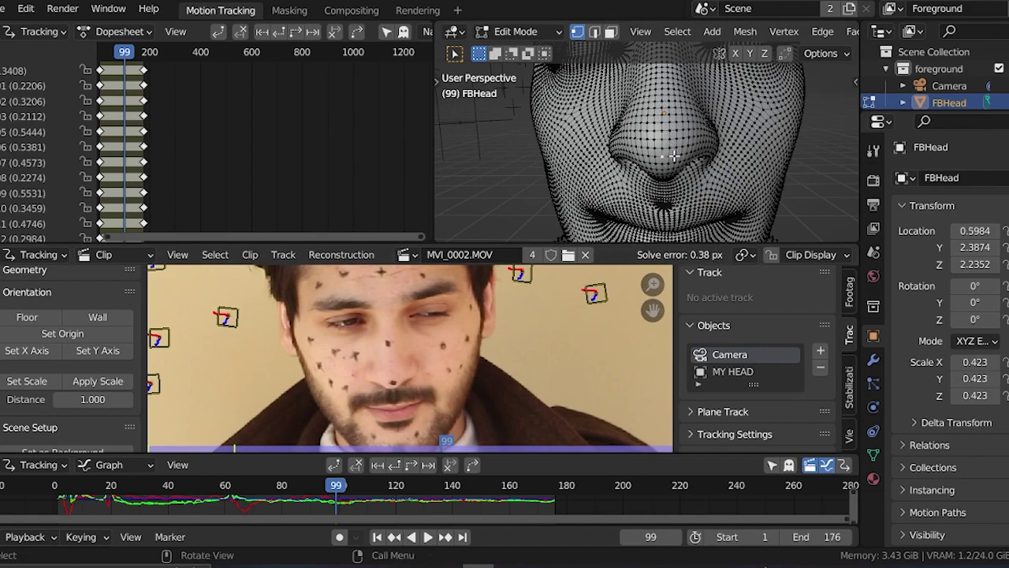
middle_click_drag(674, 155, 667, 158)
key("shift+s")
key("shift+s")
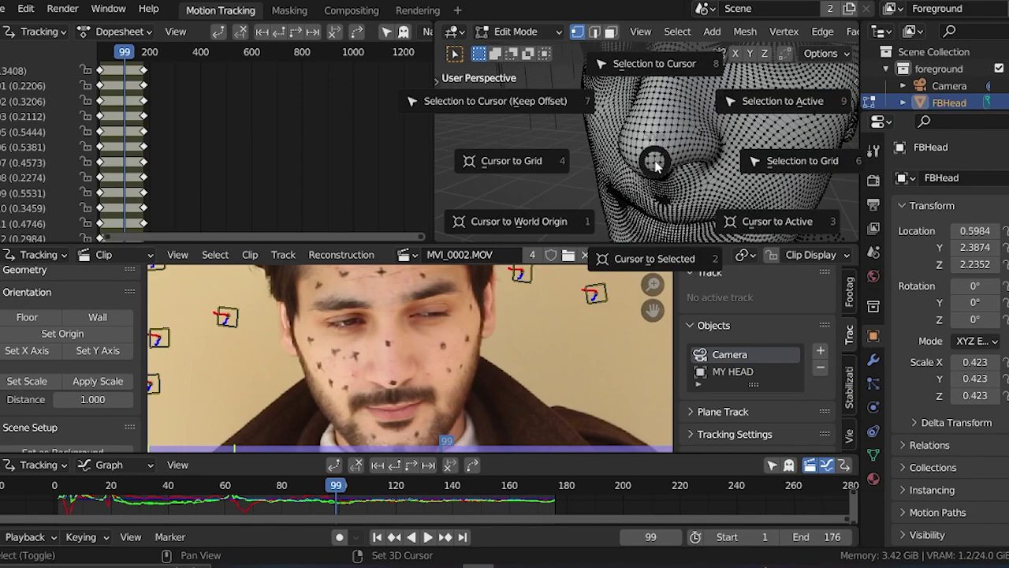
left_click(646, 251)
middle_click_drag(693, 157, 642, 163)
scroll(652, 159, "up", 3)
- Return FBHead to Object Mode and set its origin to the 3D cursor under the nose
key("Tab")
left_click(653, 82)
scroll(669, 146, "down", 4)
right_click(641, 162)
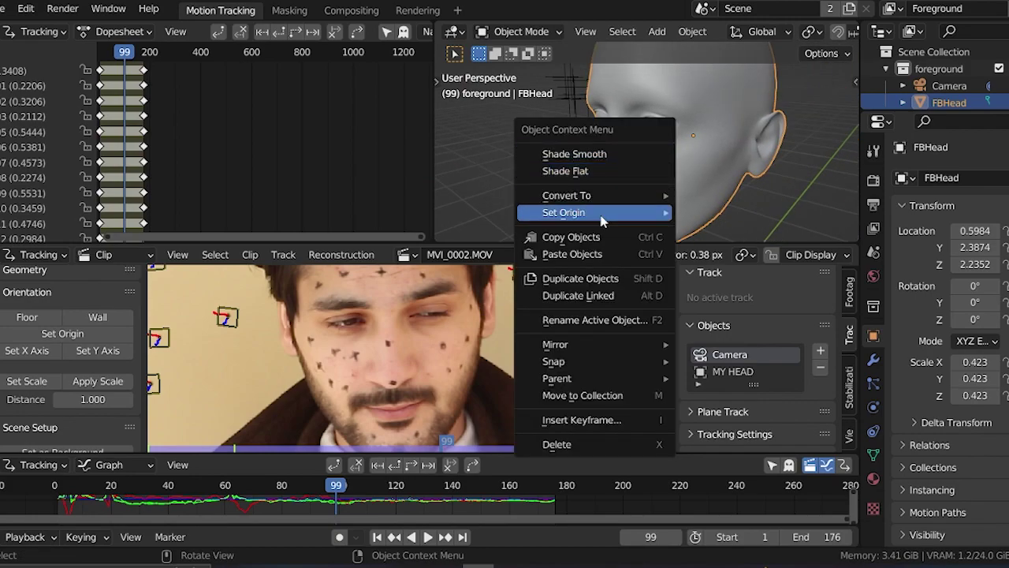
mouse_move(667, 213)
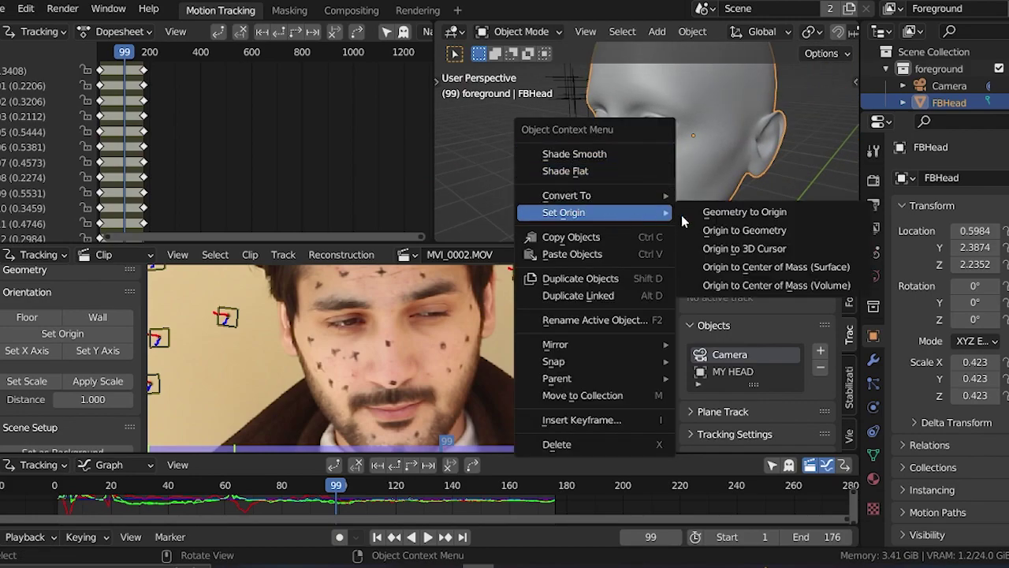
left_click(745, 247)
middle_click_drag(647, 173, 637, 144)
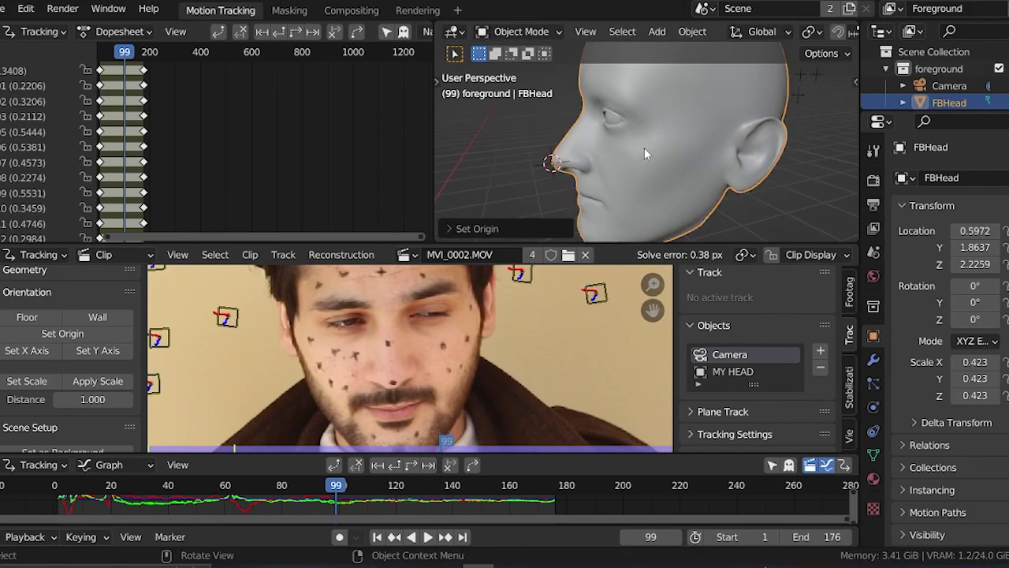
key("r")
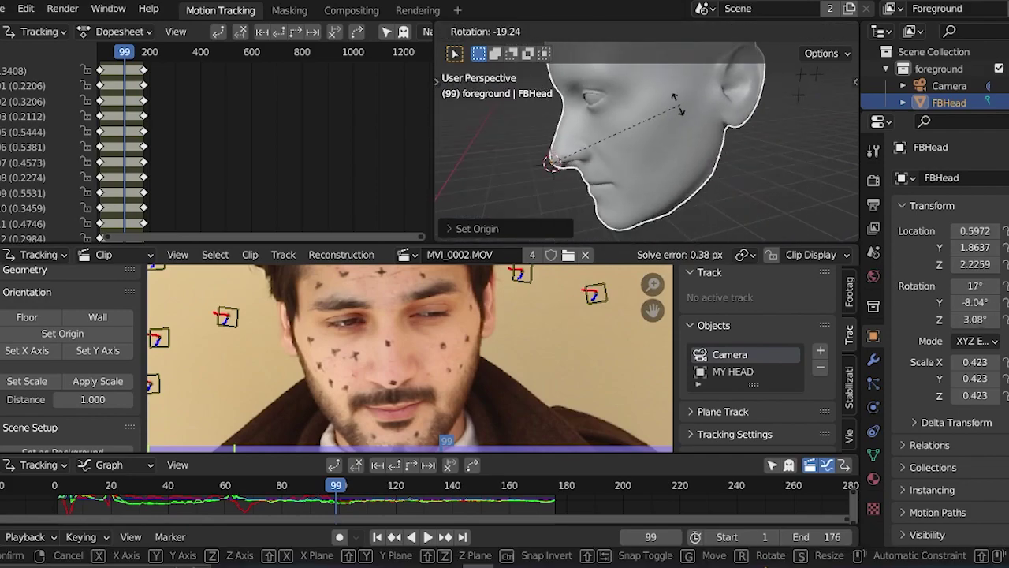
right_click(580, 94)
middle_click_drag(607, 138, 654, 151)
key("r")
key("z")
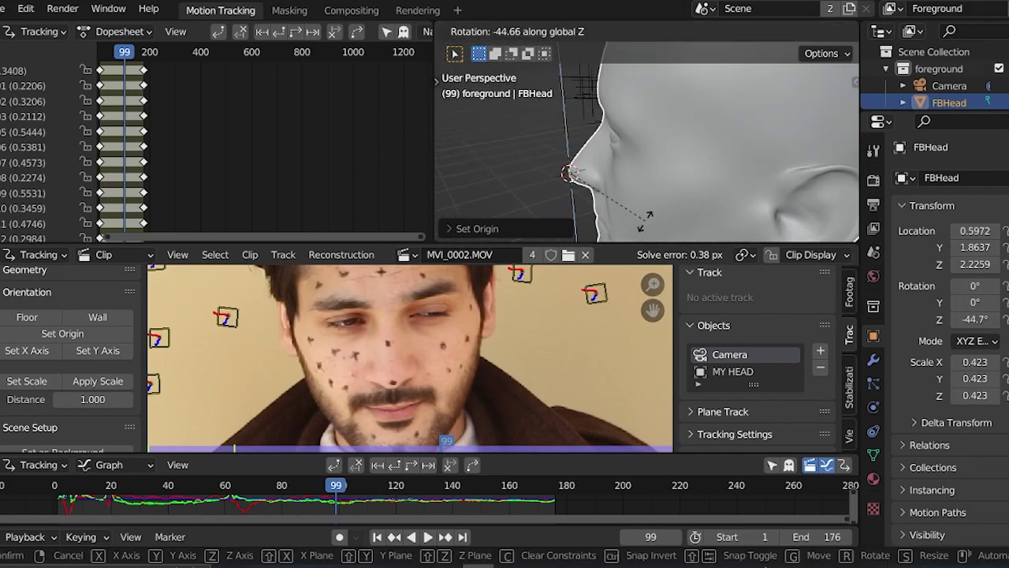
key("Escape")
- Look through the camera, select the tracked point under the man's nose and snap the 3D cursor to it
scroll(631, 156, "down", 8)
key("KP_0")
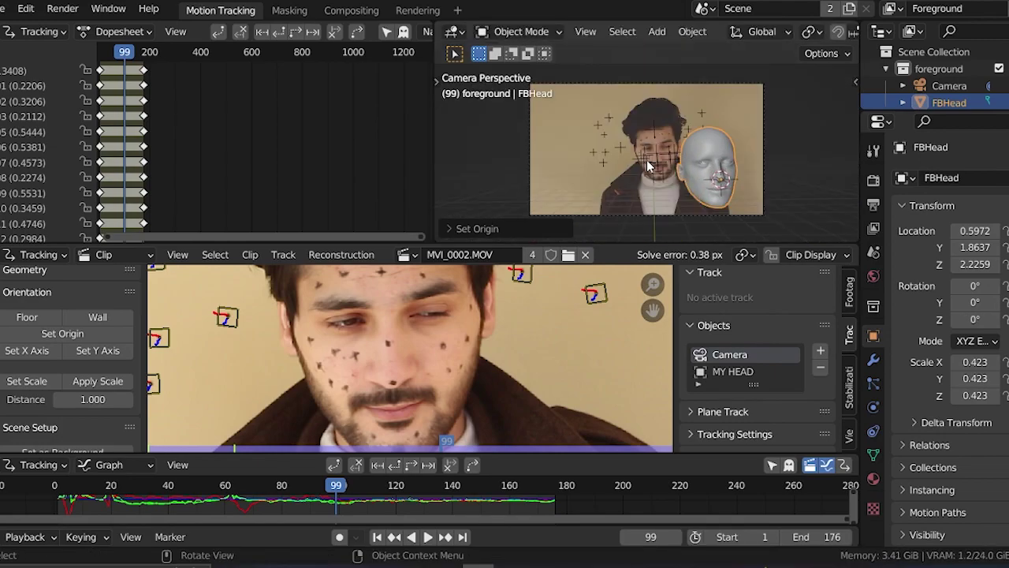
scroll(656, 175, "up", 4)
middle_click_drag(655, 179, 664, 127, "shift")
scroll(631, 150, "up", 5)
left_click(573, 182)
scroll(578, 175, "down", 3)
scroll(579, 176, "up", 3)
scroll(587, 166, "down", 5)
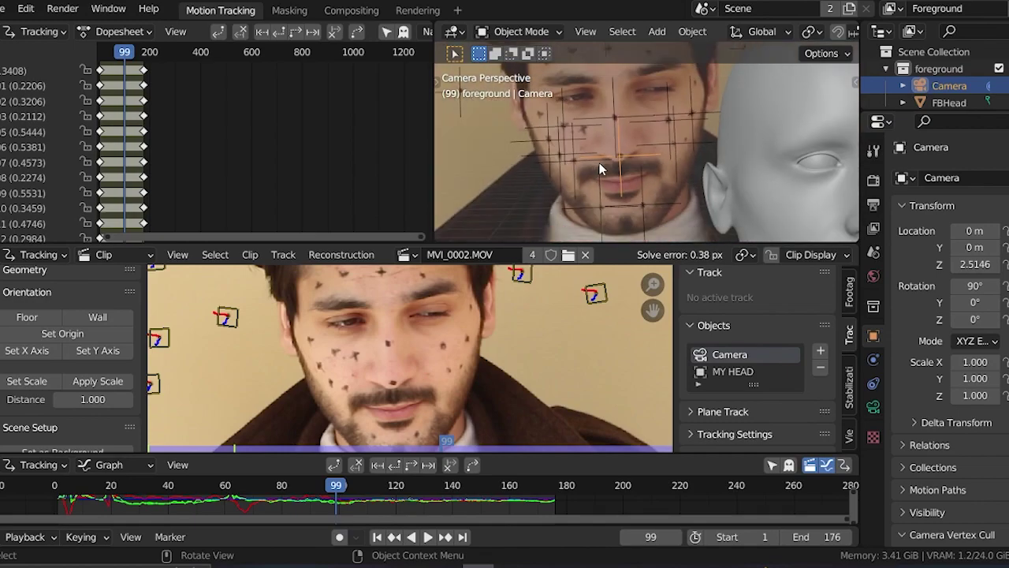
key("shift+s")
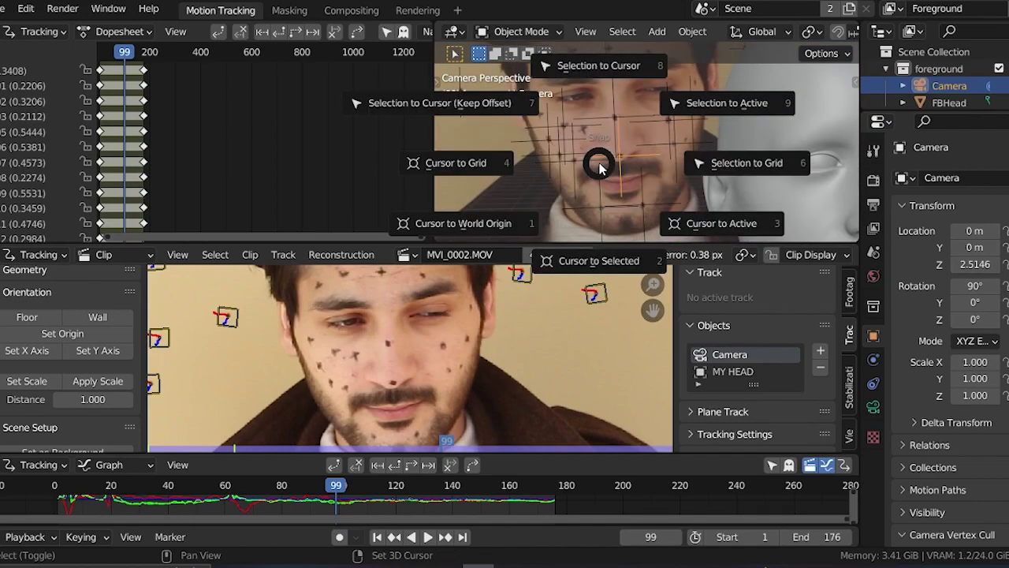
left_click(595, 216)
- Select FBHead and snap it to the 3D cursor at the under-nose tracked point
scroll(578, 147, "down", 4)
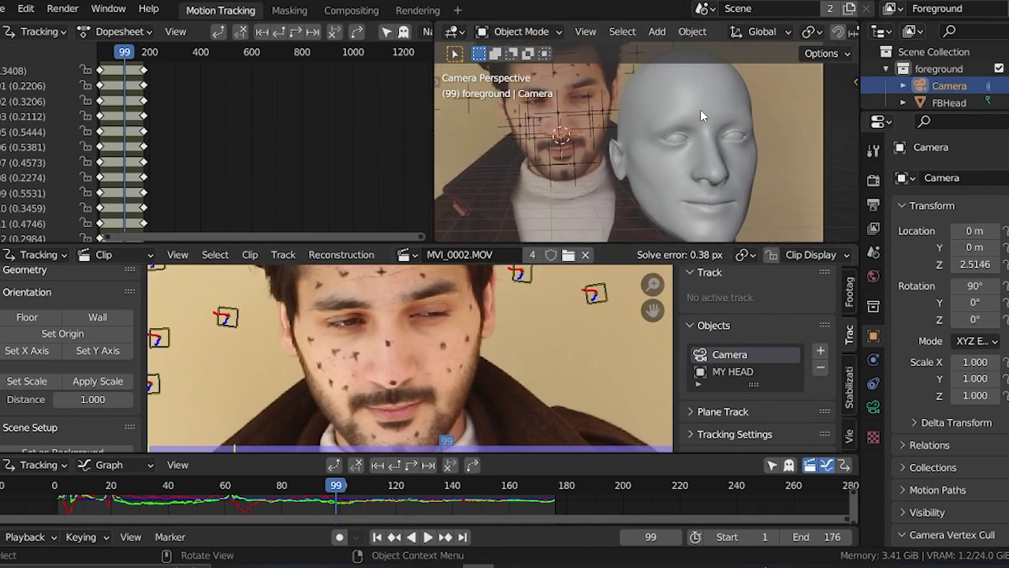
left_click(700, 112)
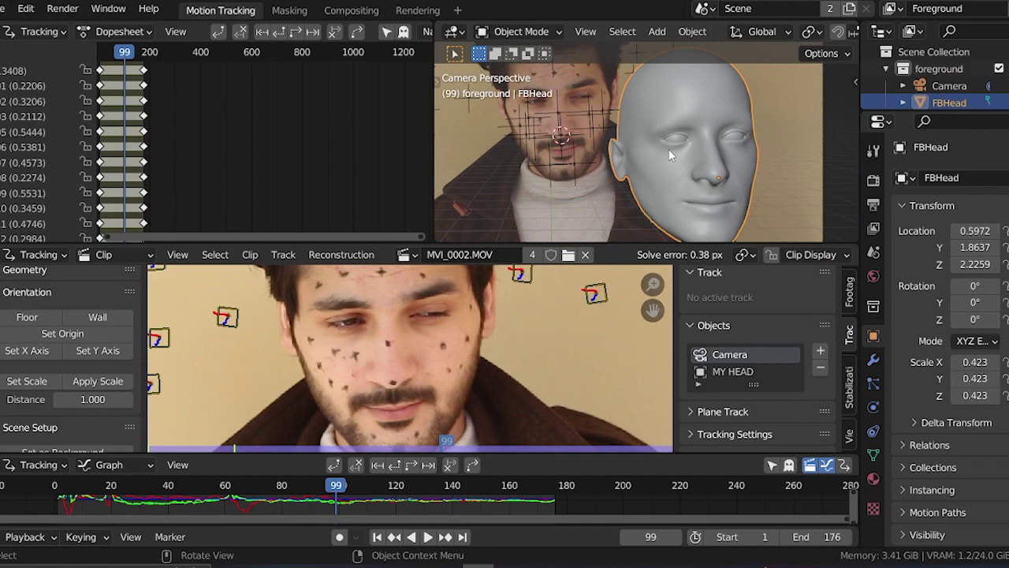
key("shift+s")
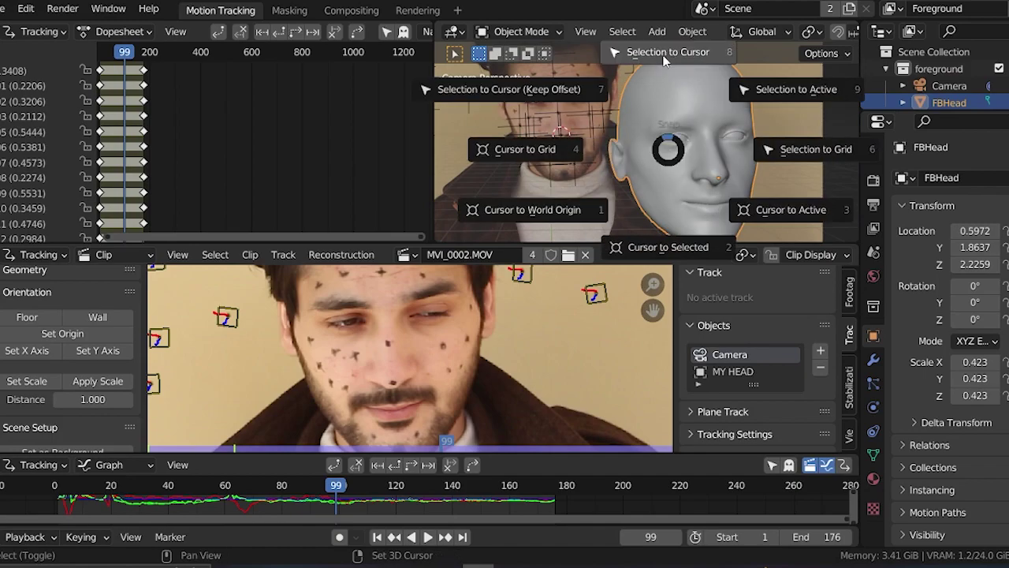
left_click(664, 62)
middle_click_drag(612, 134, 560, 157)
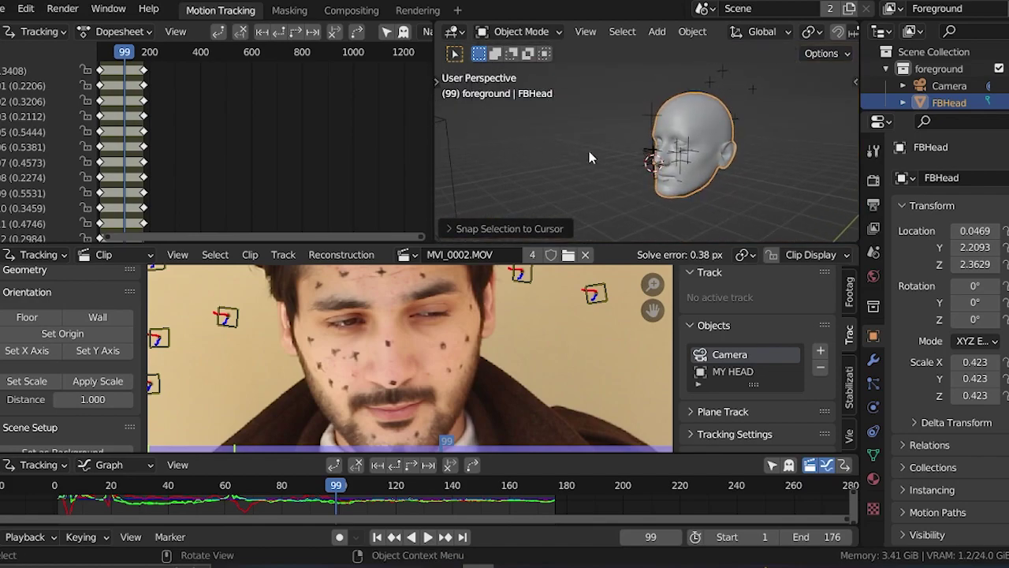
- Look through the camera and switch the viewport to wireframe so FBHead overlays the filmed face
scroll(648, 157, "up", 2)
key("KP_0")
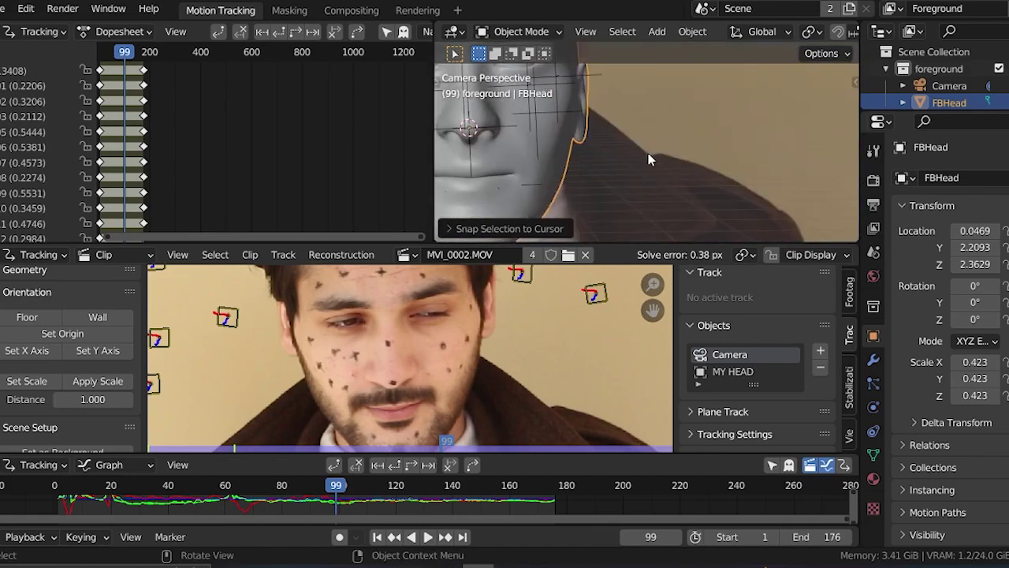
mouse_move(536, 151)
middle_mouse_down("shift")
mouse_move(561, 143)
mouse_move(635, 169)
middle_mouse_up("shift")
scroll(635, 169, "down", 2)
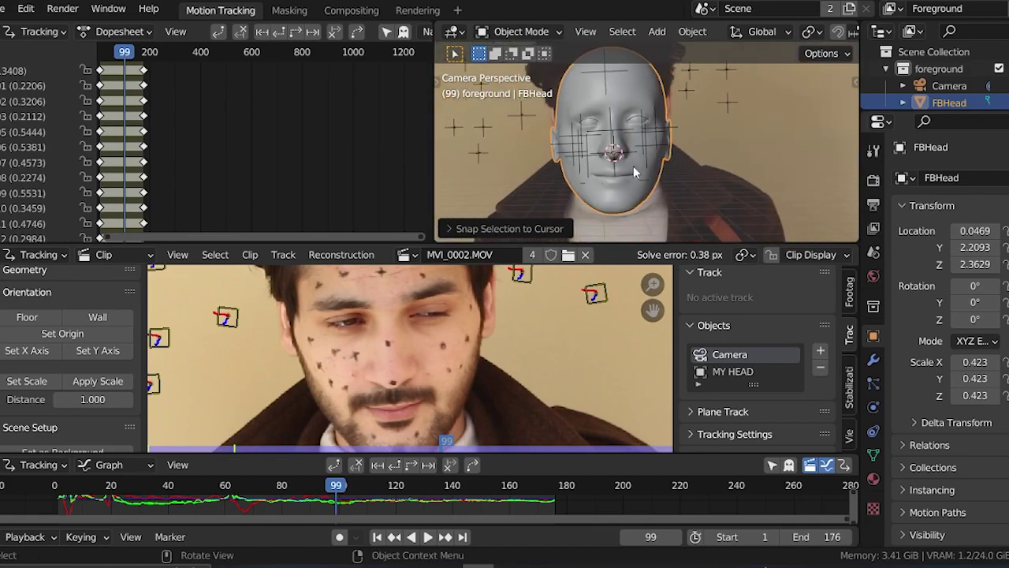
key("z")
left_click(518, 196)
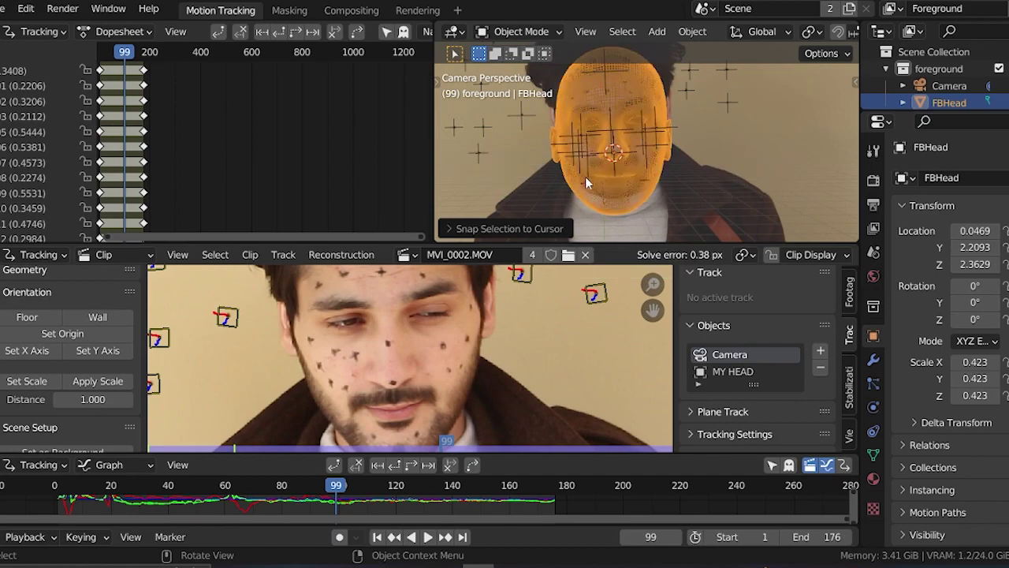
- Rotate FBHead about the global X axis to about 15.8° to match the man's face tilt
scroll(613, 173, "up", 4)
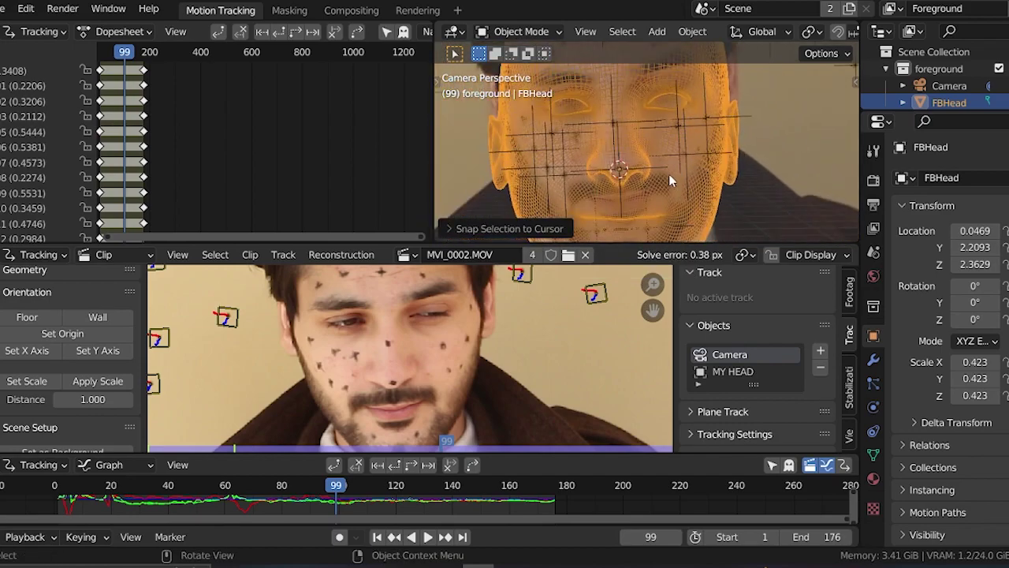
scroll(669, 174, "down", 1)
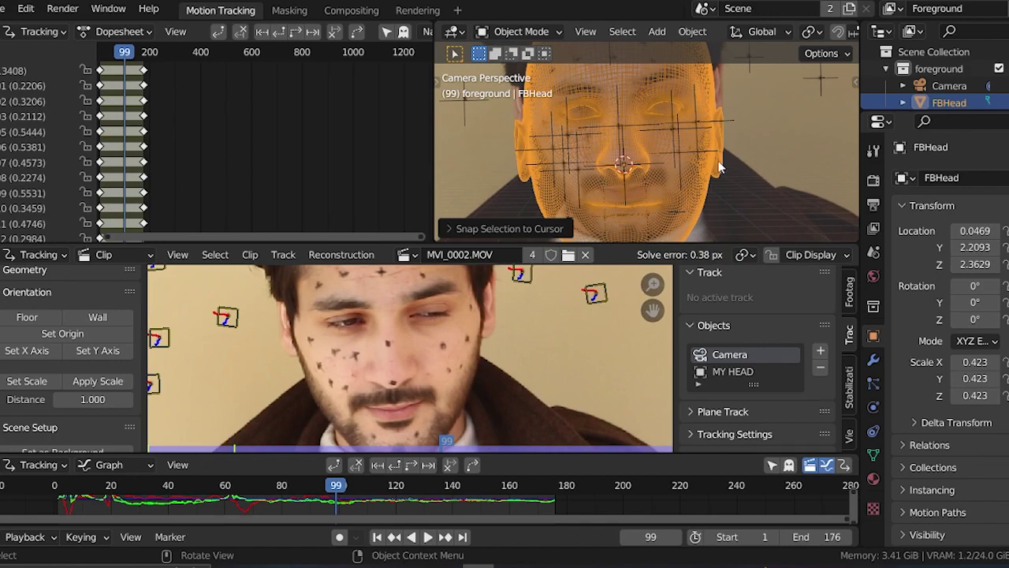
scroll(720, 167, "down", 2)
key("r")
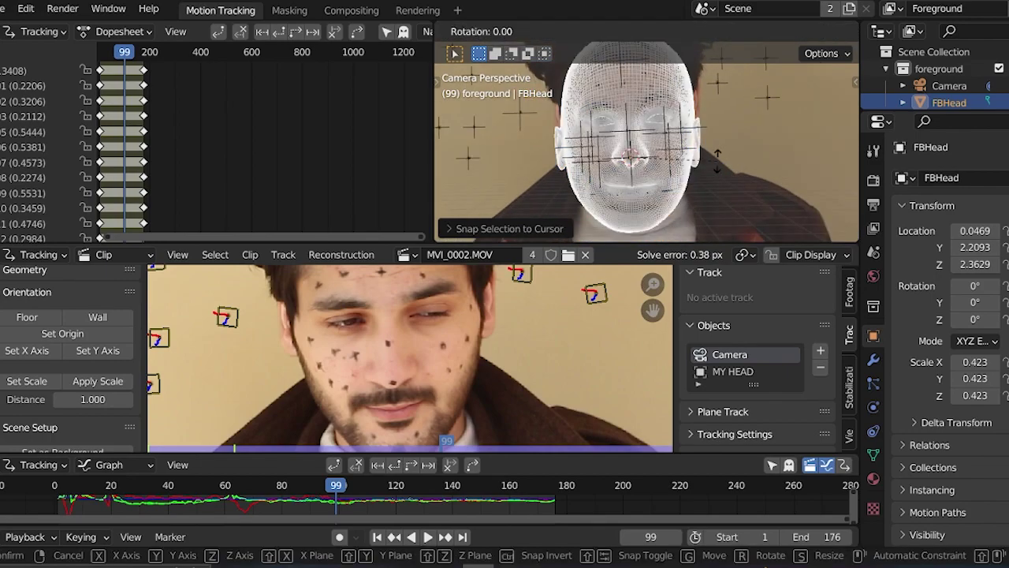
key("x")
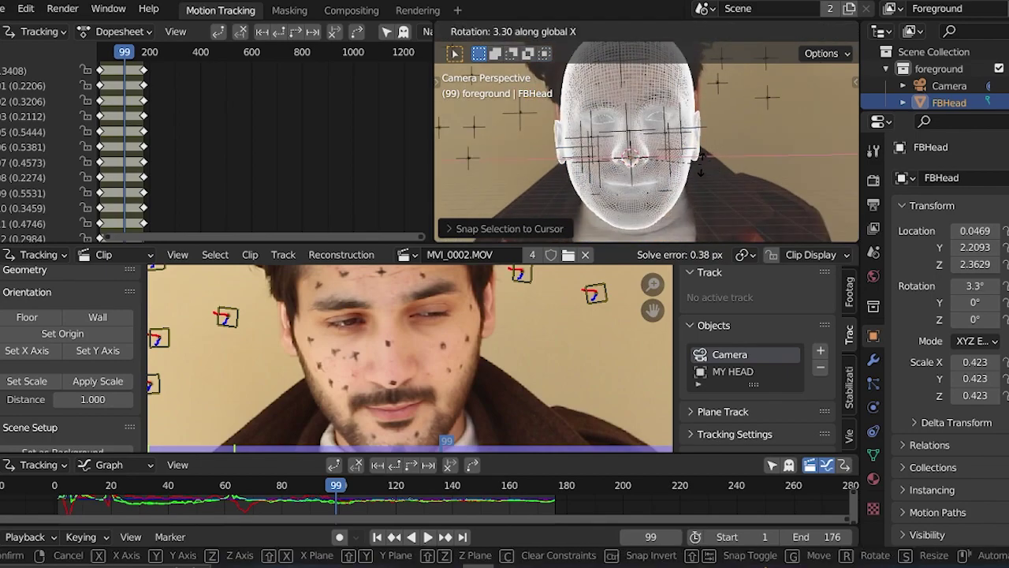
left_click(678, 179)
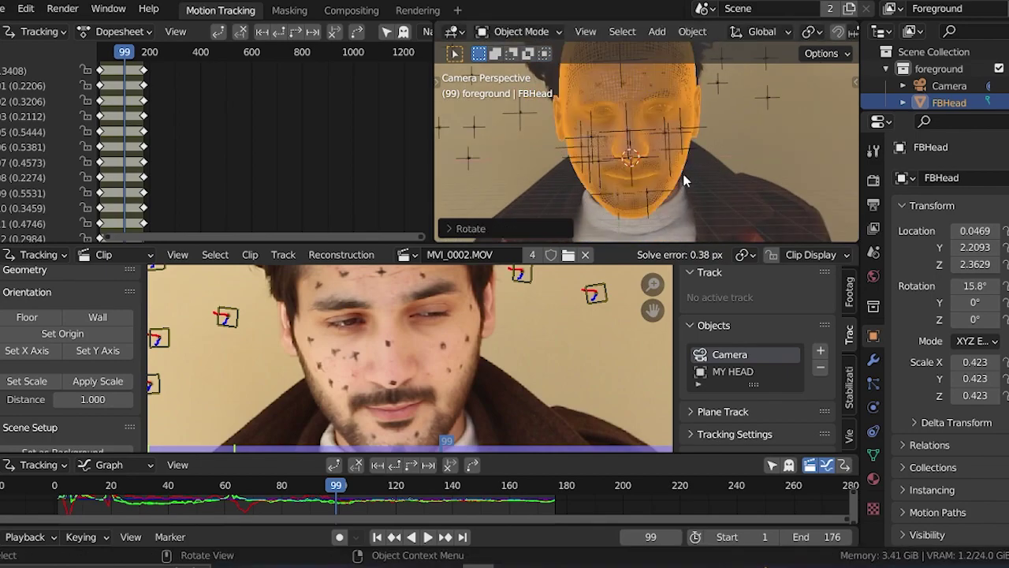
- Rotate FBHead slightly in the camera view, to a Y rotation of about -1.73°, to follow the face's lean
scroll(674, 185, "up", 3)
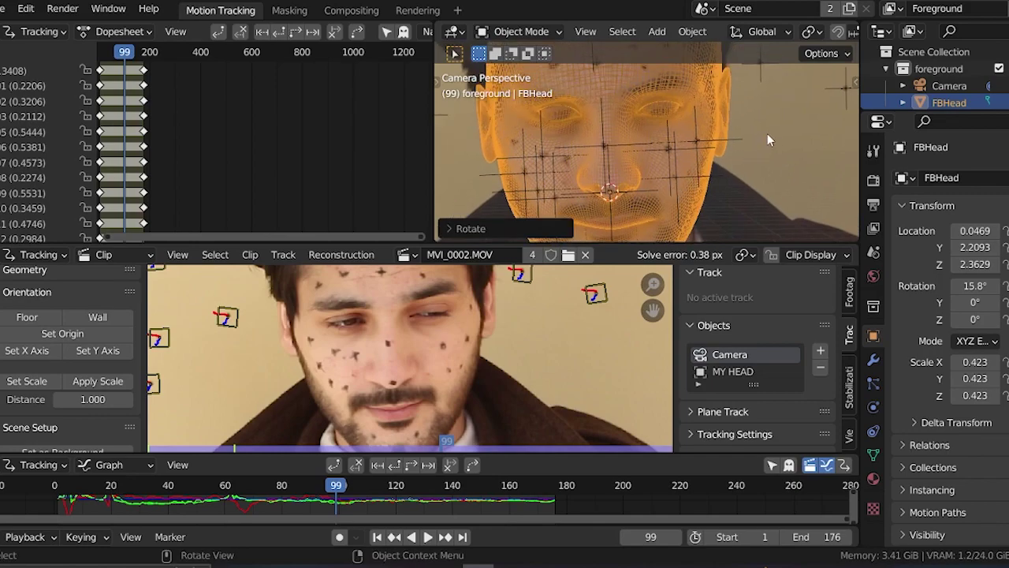
key("r")
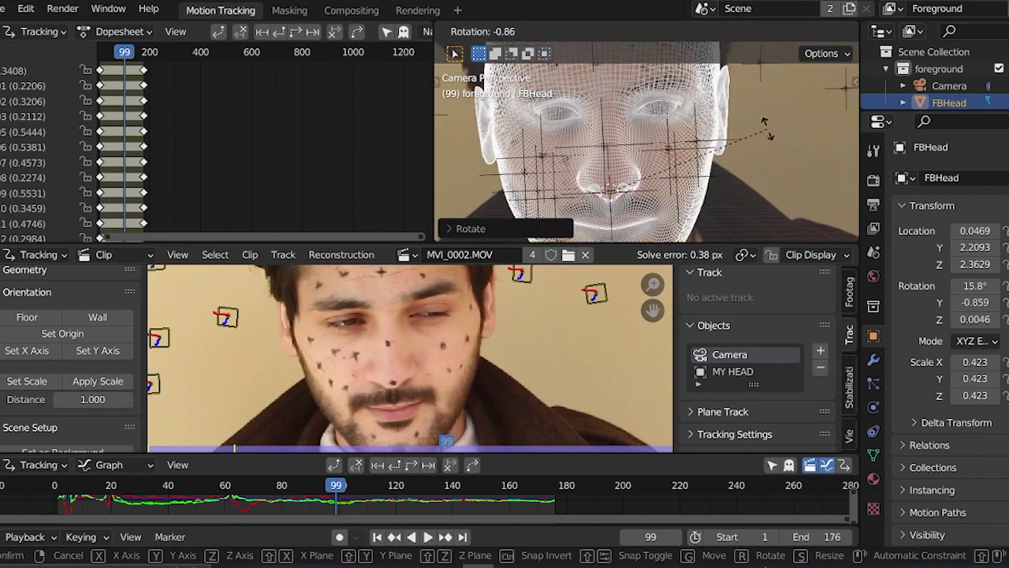
left_click(688, 136)
- Scale FBHead uniformly to about 0.412, comparing its eyes and nose with the filmed face
scroll(687, 137, "up", 3)
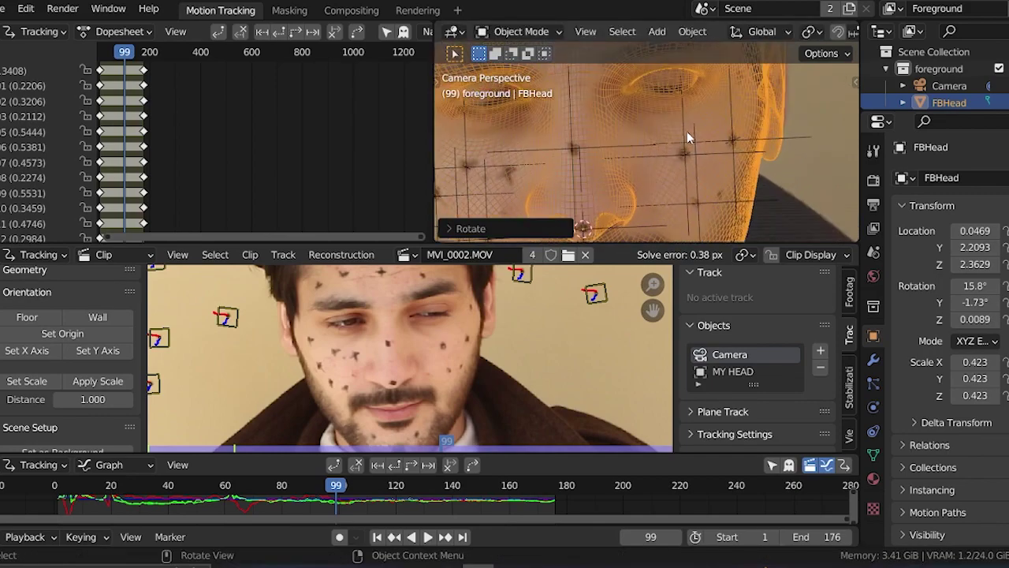
scroll(695, 160, "up", 5)
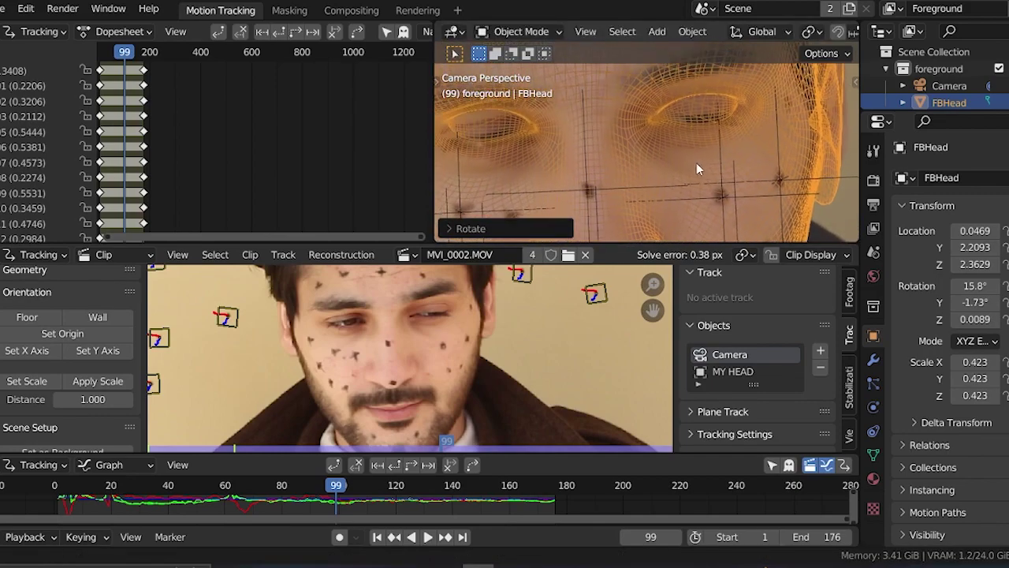
scroll(767, 156, "down", 2)
key("s")
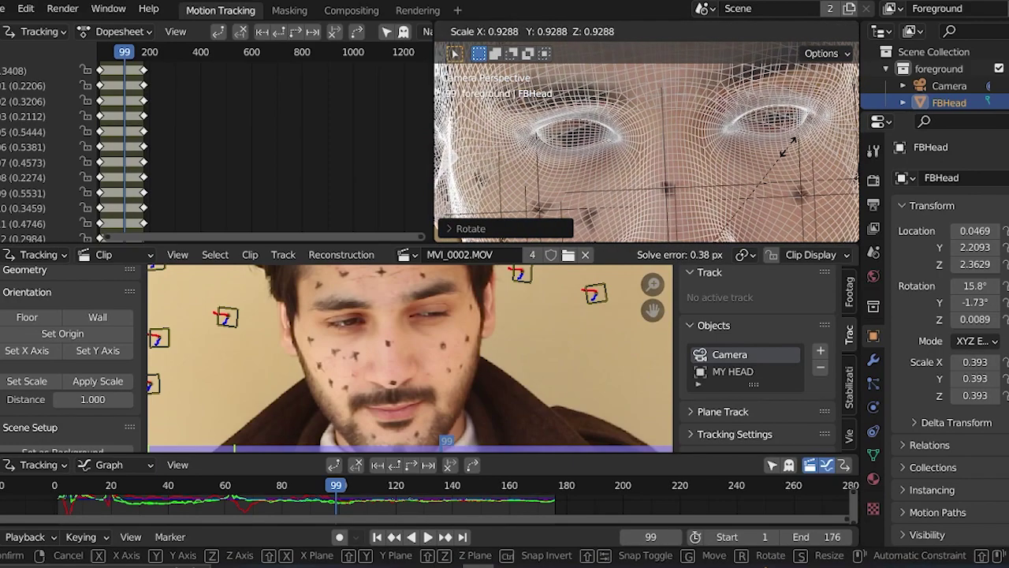
left_click(776, 150)
scroll(714, 152, "down", 2)
scroll(733, 147, "up", 3)
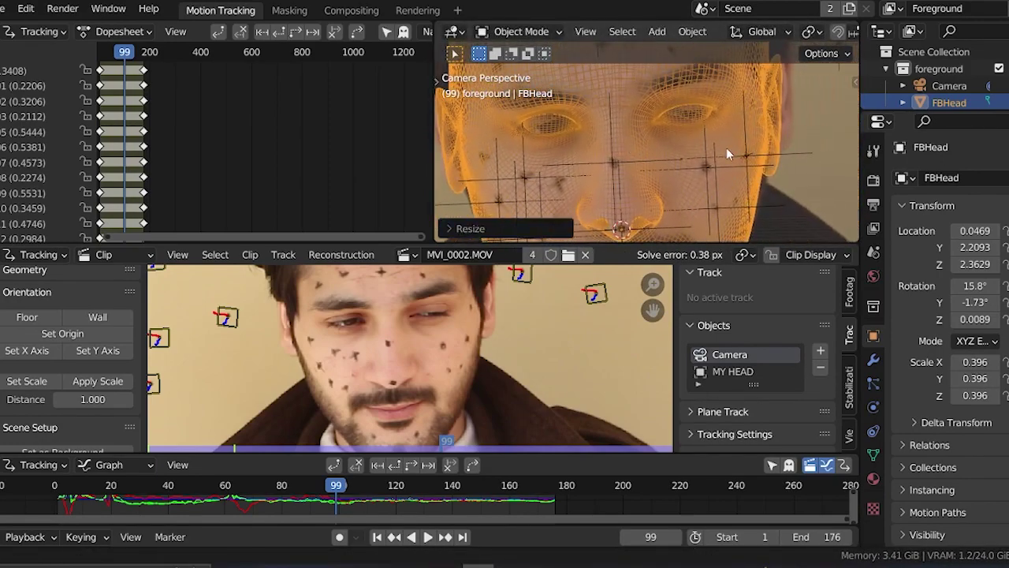
key("s")
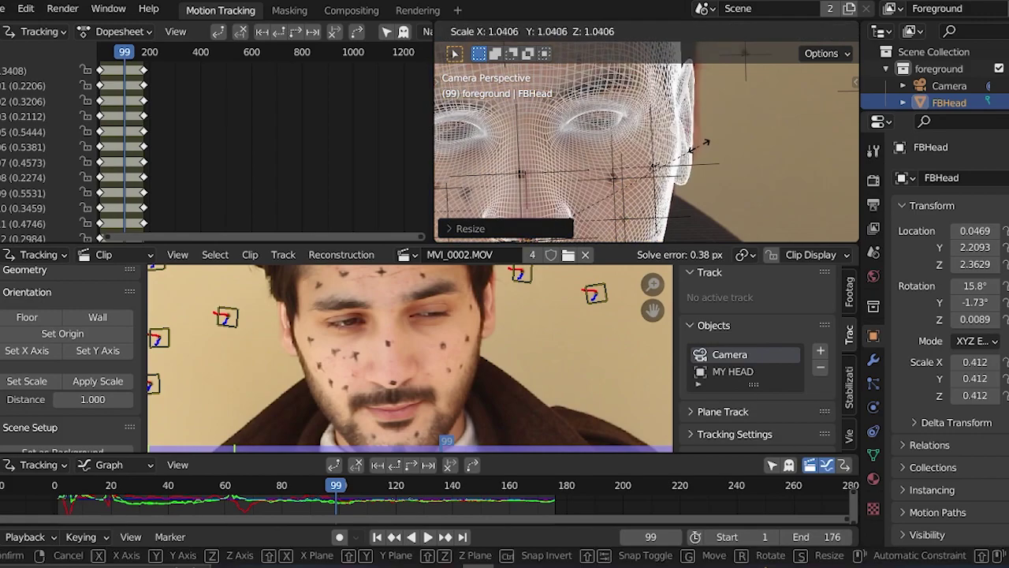
left_click(699, 145)
- Move FBHead to about X 0.0398, Y 2.1803, Z 2.3697 to fit the filmed face
middle_click_drag(699, 145, 633, 169)
key("KP_0")
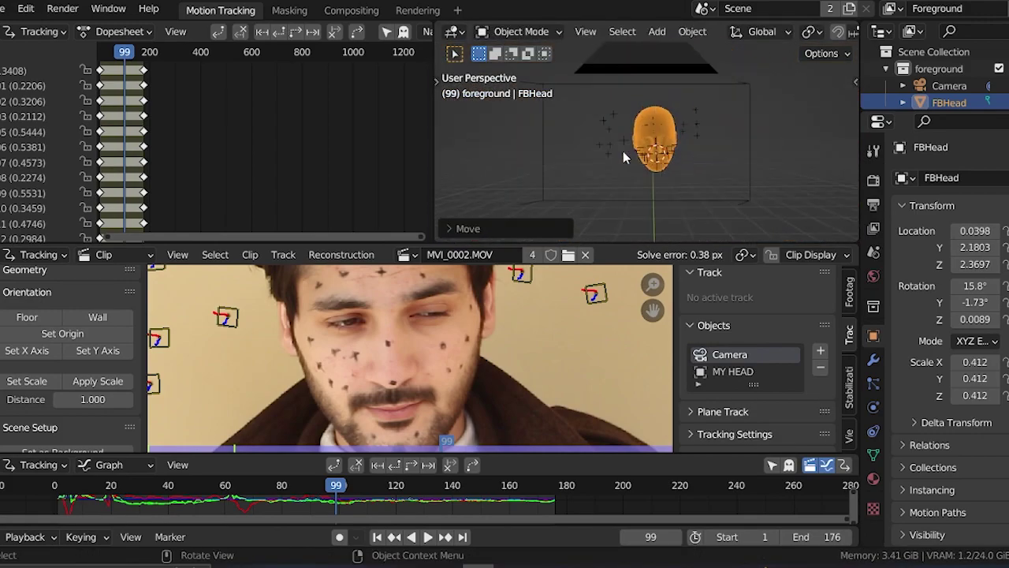
key("g")
left_click(639, 141)
scroll(647, 141, "up", 4)
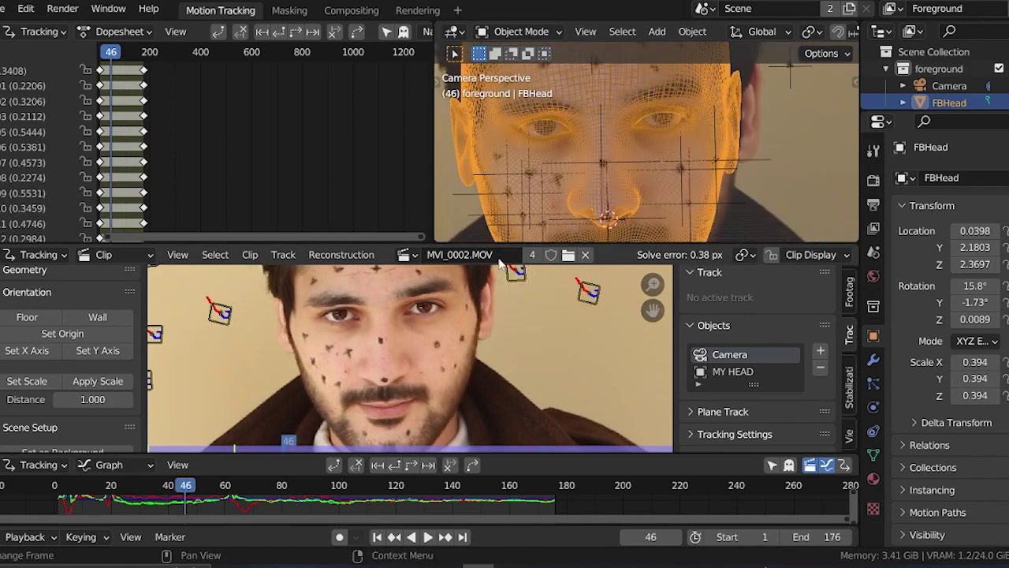
- Go to frame 55 and compare the FBHead wireframe closely with the man's face
scroll(596, 131, "down", 4)
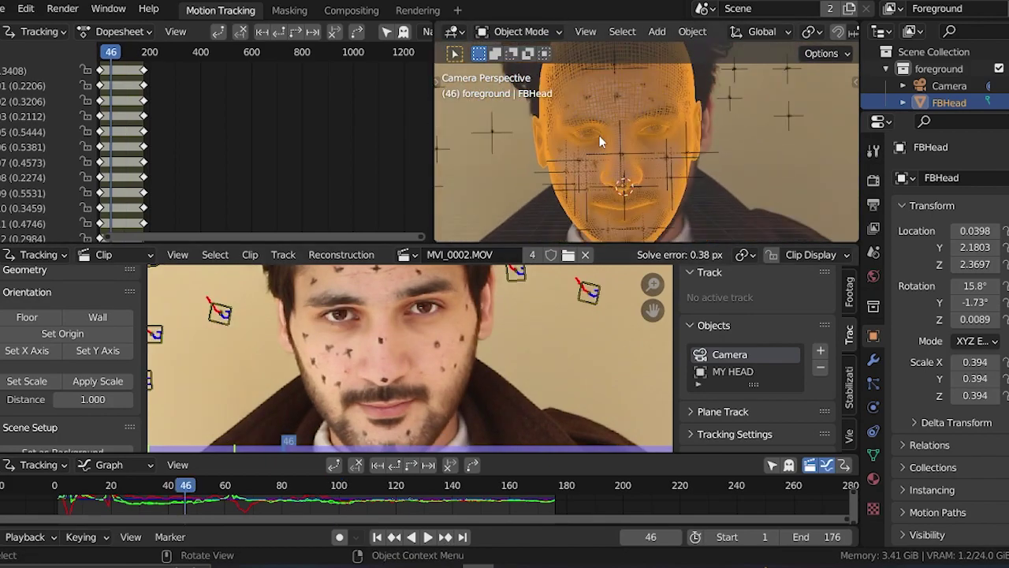
left_click_drag(164, 486, 211, 496)
scroll(658, 149, "up", 1)
middle_click_drag(664, 163, 648, 114, "shift")
scroll(648, 113, "up", 3)
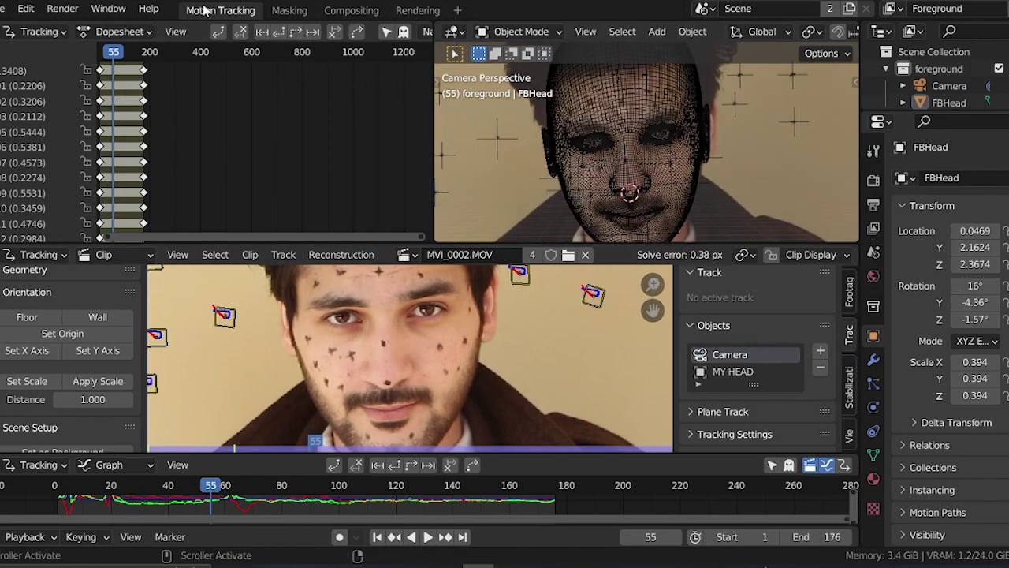
- Add a general Layout workspace and frame the camera and FBHead in its viewport
left_click(457, 12)
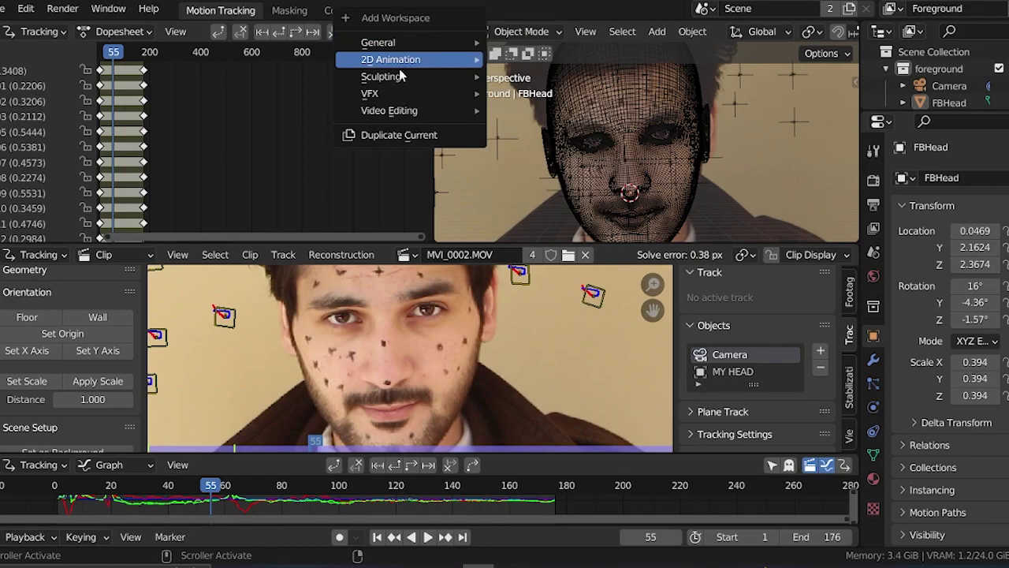
mouse_move(408, 44)
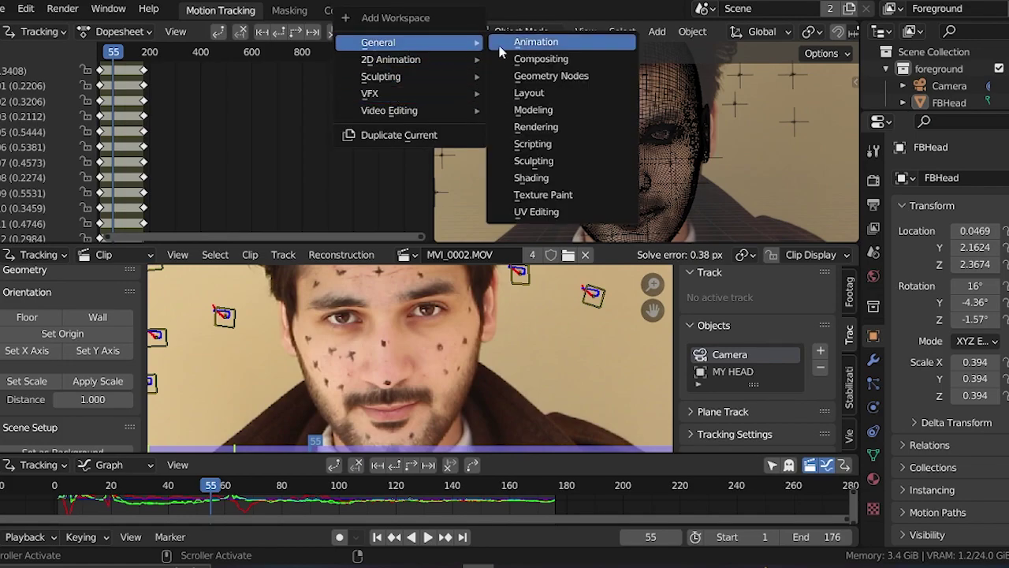
left_click(540, 93)
middle_click_drag(493, 112, 460, 225, "shift")
scroll(459, 225, "down", 4)
- Turn the Motion Tracking viewport overlay off and back on
left_click(697, 34)
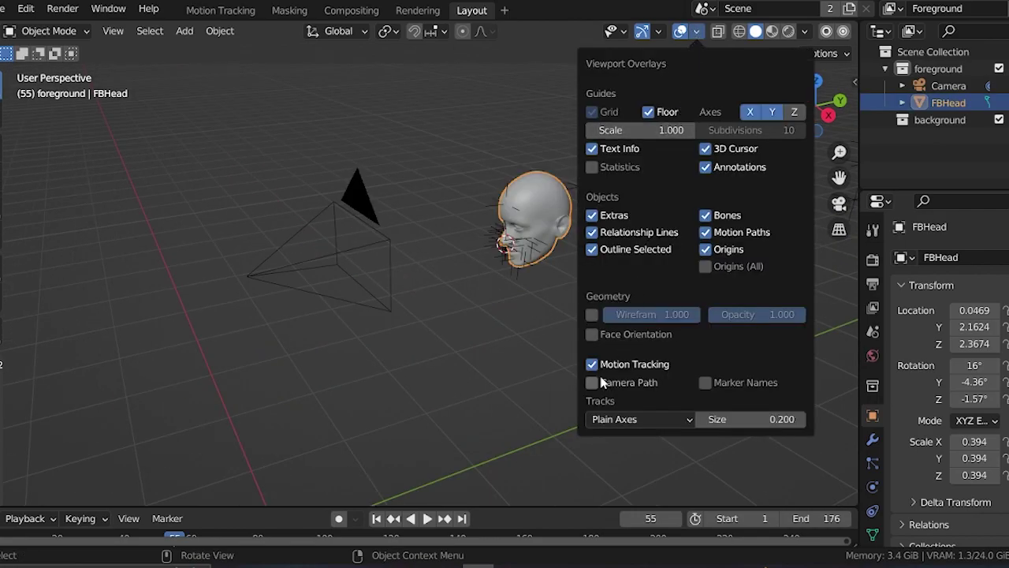
left_click(592, 365)
left_click(591, 364)
left_click(512, 328)
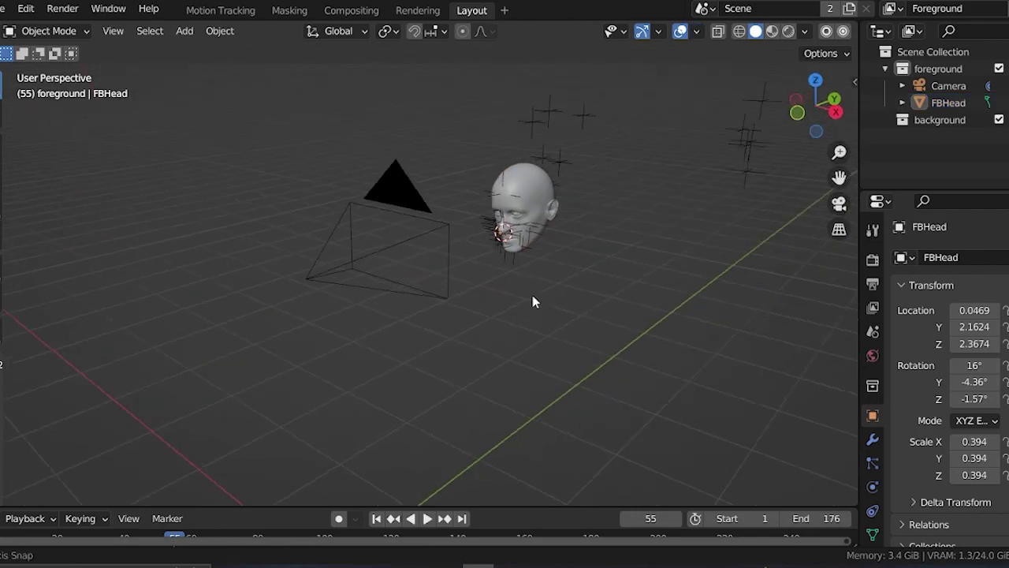
- Add an Object Solver constraint to FBHead
middle_click_drag(520, 306, 504, 271)
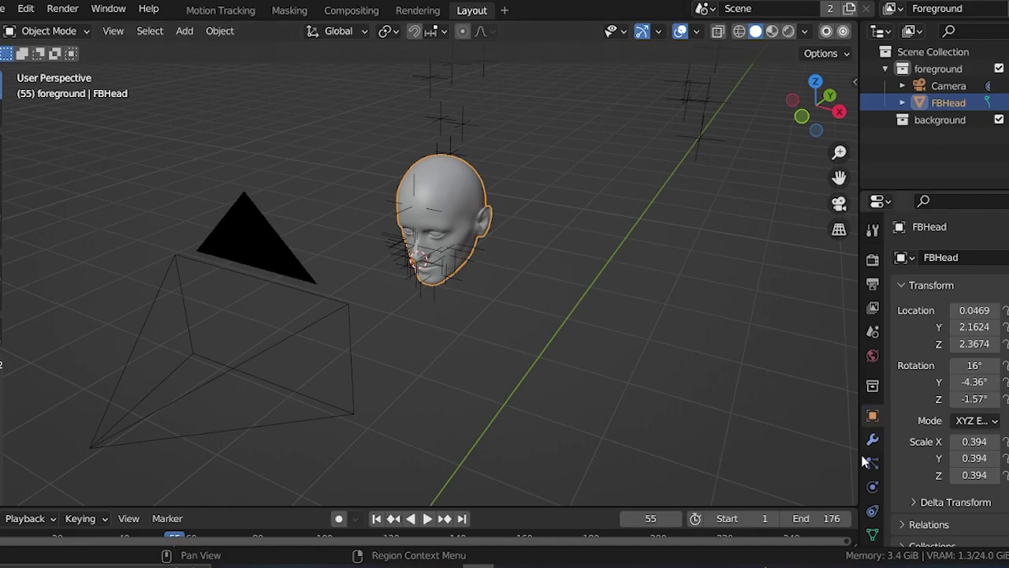
left_click(872, 510)
left_click(945, 257)
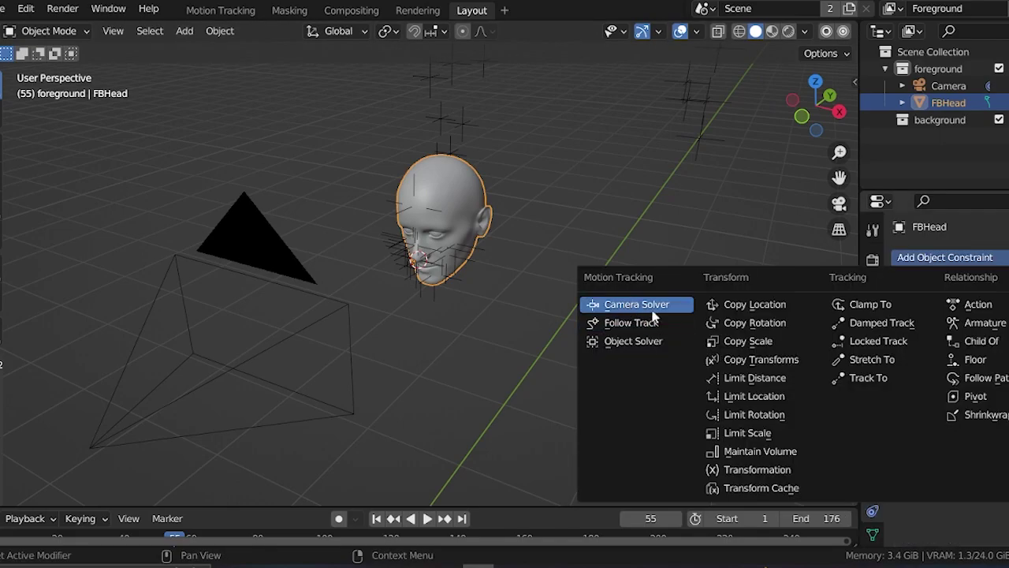
left_click(641, 344)
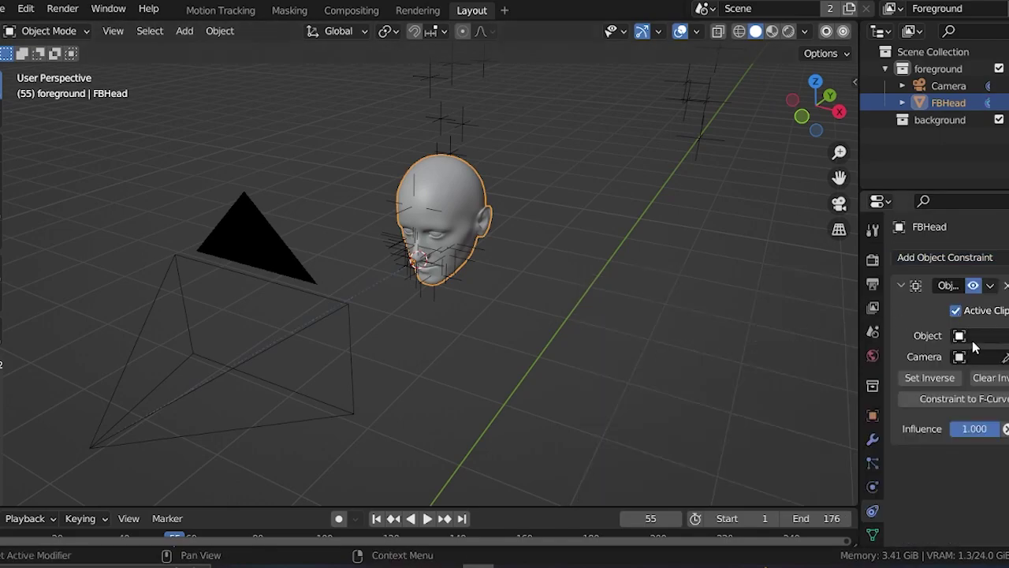
- Set the Object Solver constraint's object to MY HEAD and its camera to Camera
left_click(977, 336)
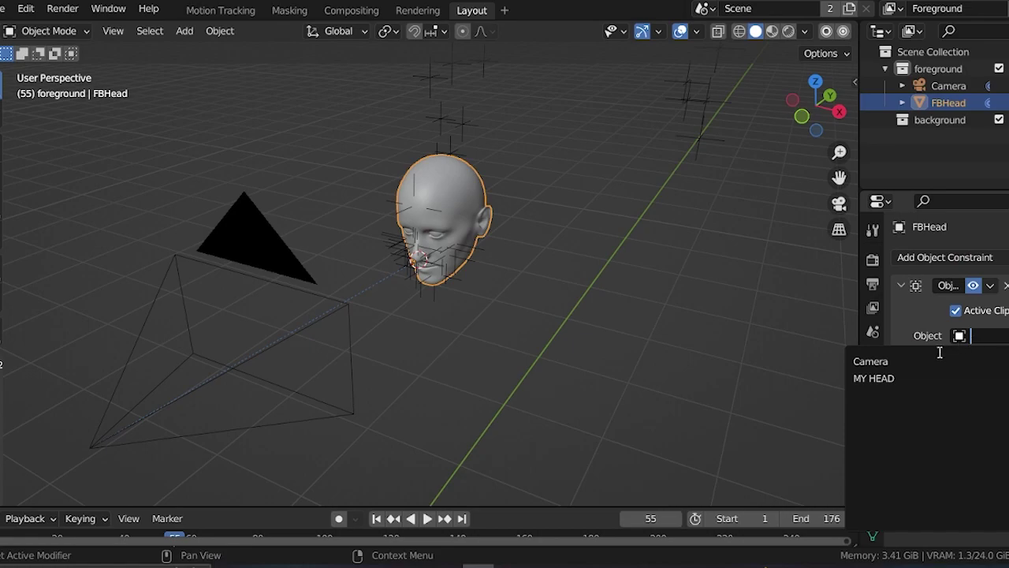
left_click(895, 379)
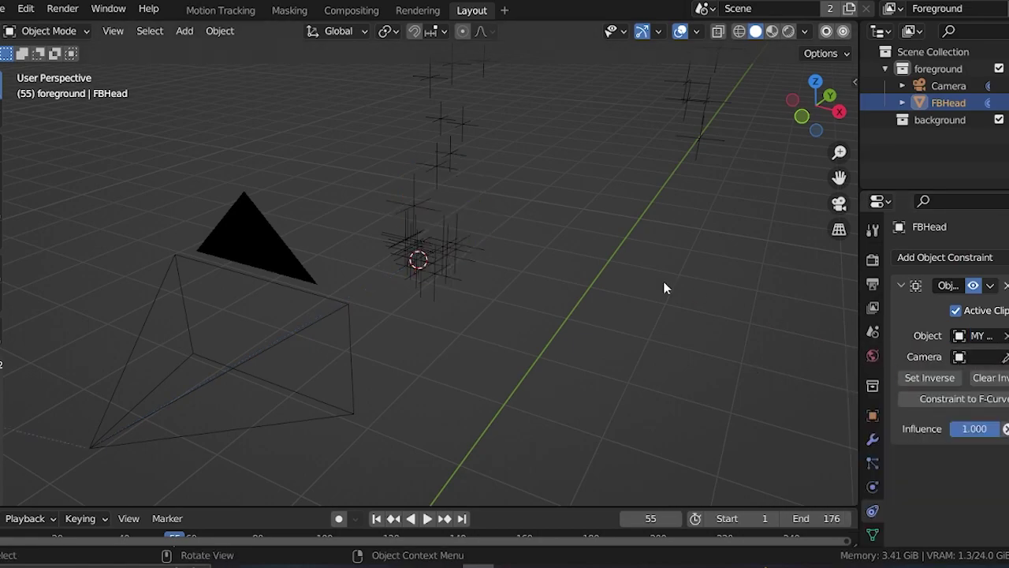
left_click(981, 358)
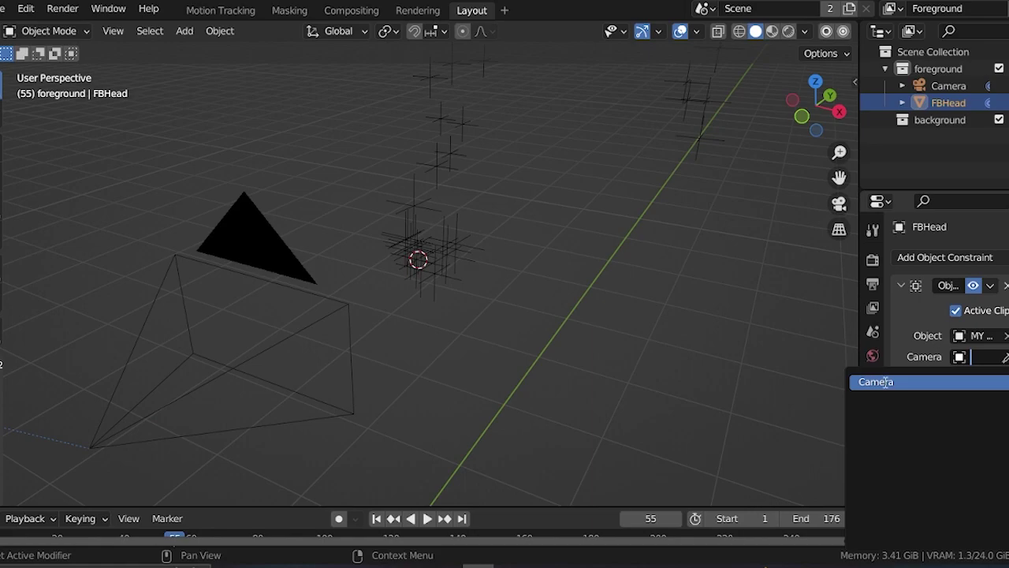
left_click(885, 383)
- Locate the constrained FBHead, look through the camera and play the animation to check how it follows the face
middle_click_drag(677, 282, 379, 189)
scroll(272, 163, "up", 6)
middle_click_drag(272, 163, 400, 209, "shift")
scroll(401, 210, "down", 3)
middle_click_drag(587, 210, 420, 196, "shift")
scroll(543, 221, "down", 3)
scroll(565, 331, "up", 6)
middle_click_drag(563, 322, 532, 288, "shift")
key("KP_0")
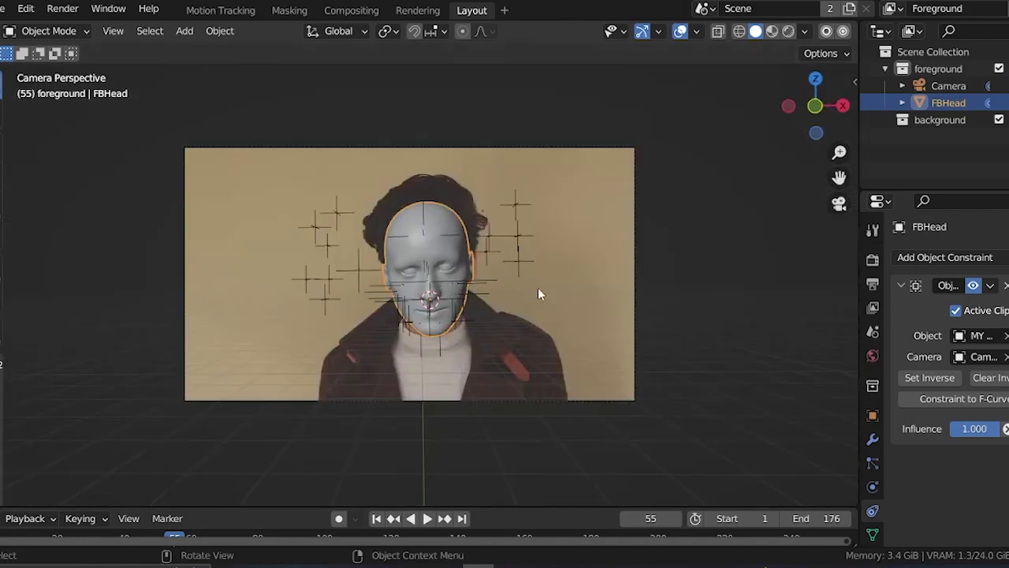
scroll(536, 290, "up", 5)
key("space")
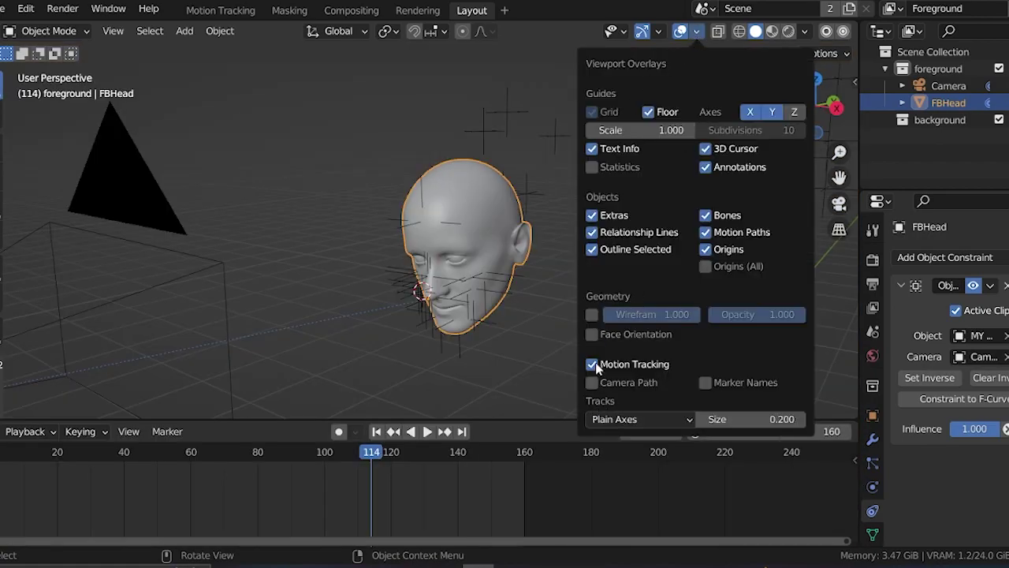
- Hide the Motion Tracking overlay so only the camera and FBHead remain in the viewport
left_click(596, 364)
scroll(476, 244, "up", 2)
middle_click_drag(472, 243, 414, 265, "shift")
scroll(414, 265, "down", 2)
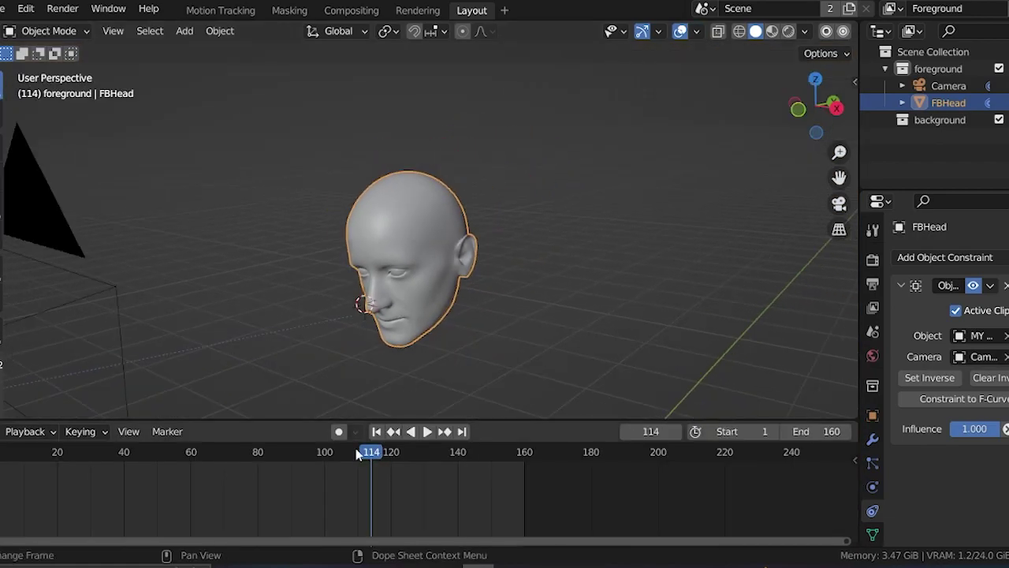
- Scrub between frames 43 and 86 and view FBHead from several angles to check its tracked motion
left_click_drag(365, 455, 135, 453)
middle_click_drag(268, 387, 439, 236)
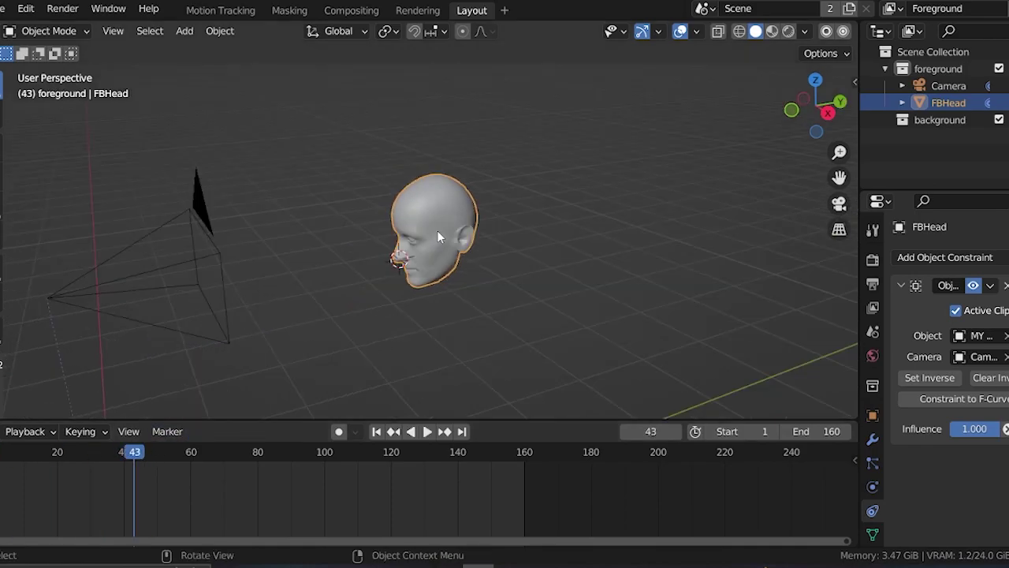
key("ctrl+a")
left_click(365, 231)
middle_click_drag(364, 226, 366, 288)
left_click_drag(135, 455, 277, 460)
scroll(466, 259, "up", 3)
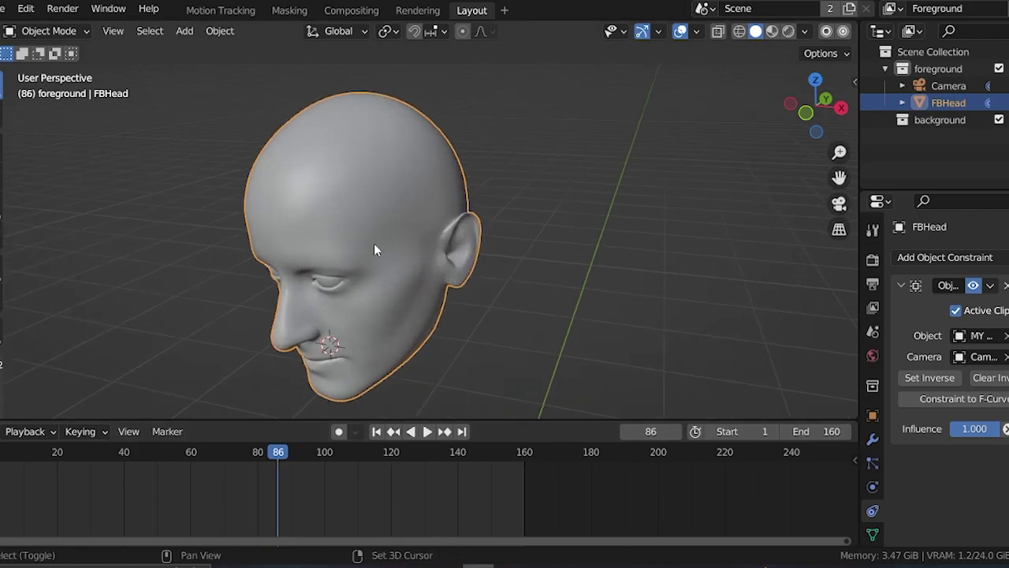
middle_click_drag(374, 243, 410, 266, "shift")
left_click_drag(264, 453, 208, 447)
scroll(386, 294, "down", 3)
middle_click_drag(316, 290, 414, 251)
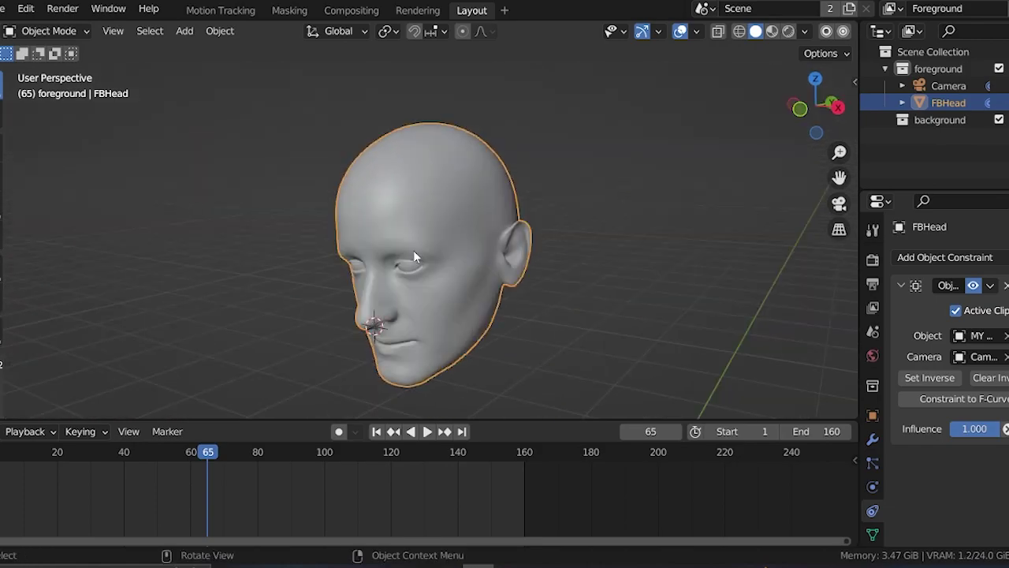
middle_click_drag(415, 249, 365, 201)
- Enter Edit Mode on FBHead and switch the viewport to Material Preview to show the face texture
key("Tab")
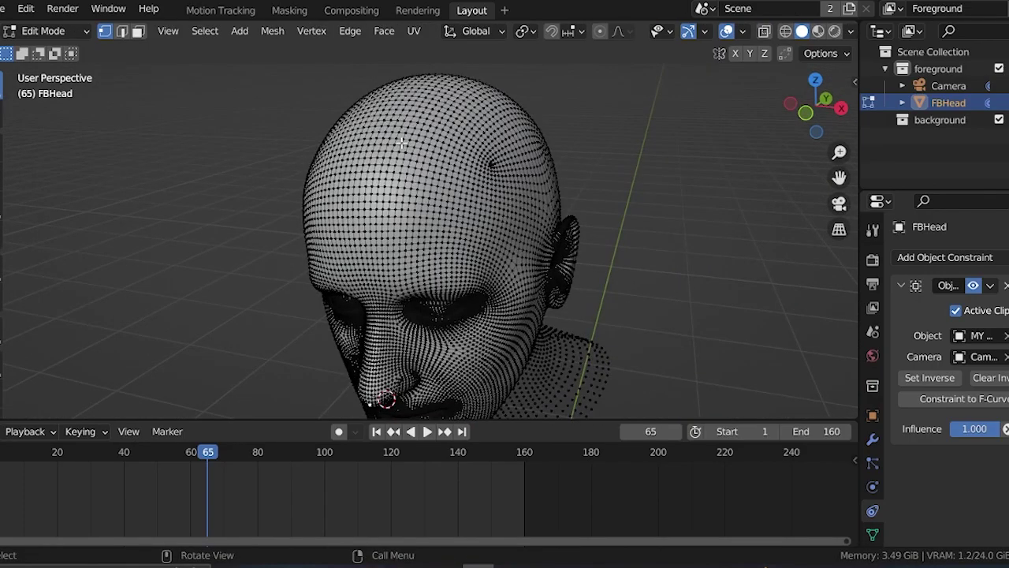
key("z")
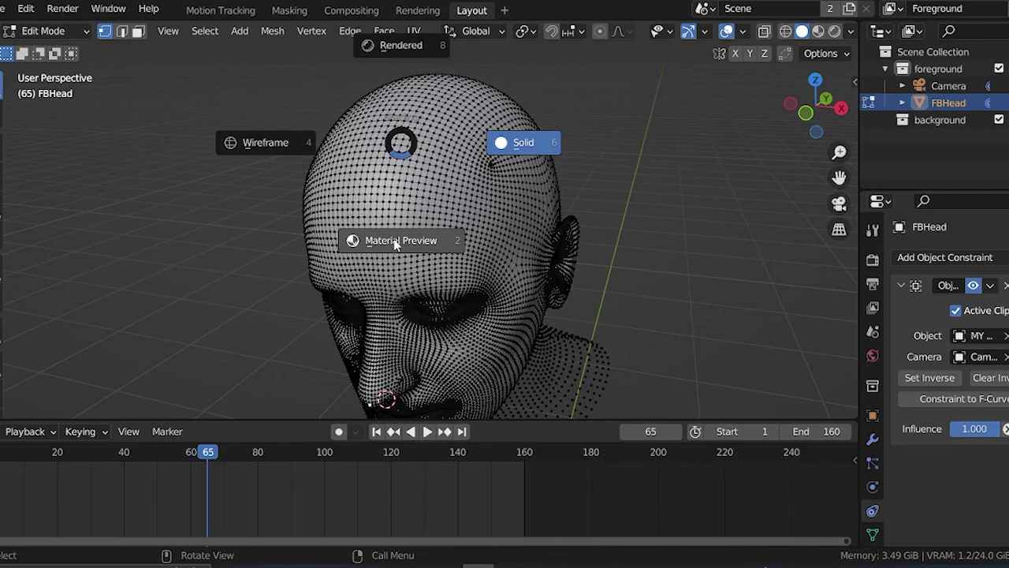
left_click(402, 162)
- Start Circle Select over the vertices on the top of FBHead's scalp
mouse_move(433, 161)
middle_mouse_down()
mouse_move(408, 158)
mouse_move(491, 165)
mouse_move(464, 189)
mouse_move(273, 161)
mouse_move(491, 174)
mouse_move(449, 180)
middle_mouse_up()
key("c")
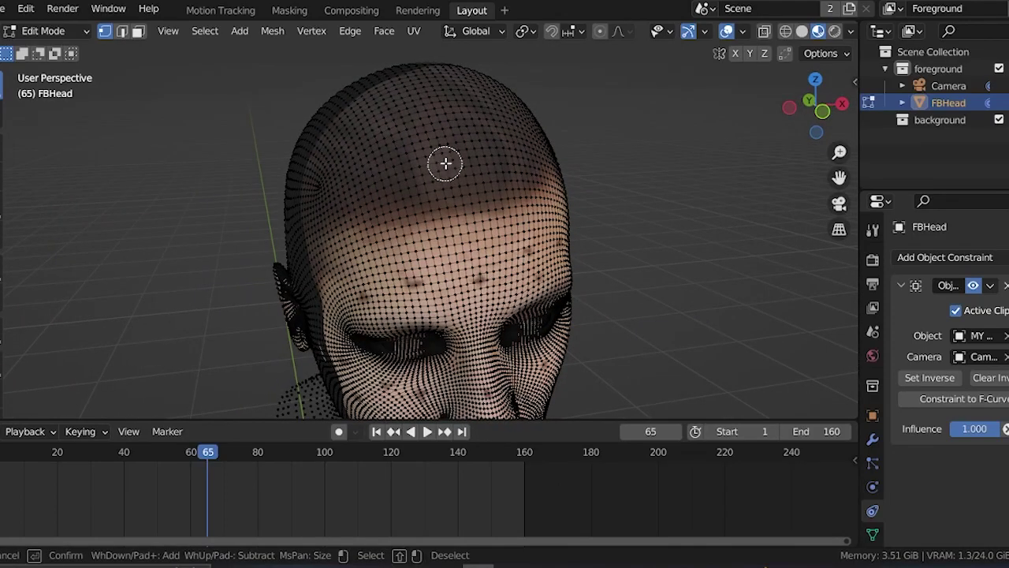
- Circle-select the vertices across the top of the head above the forehead hairline and down one side of the scalp
scroll(444, 160, "down", 4)
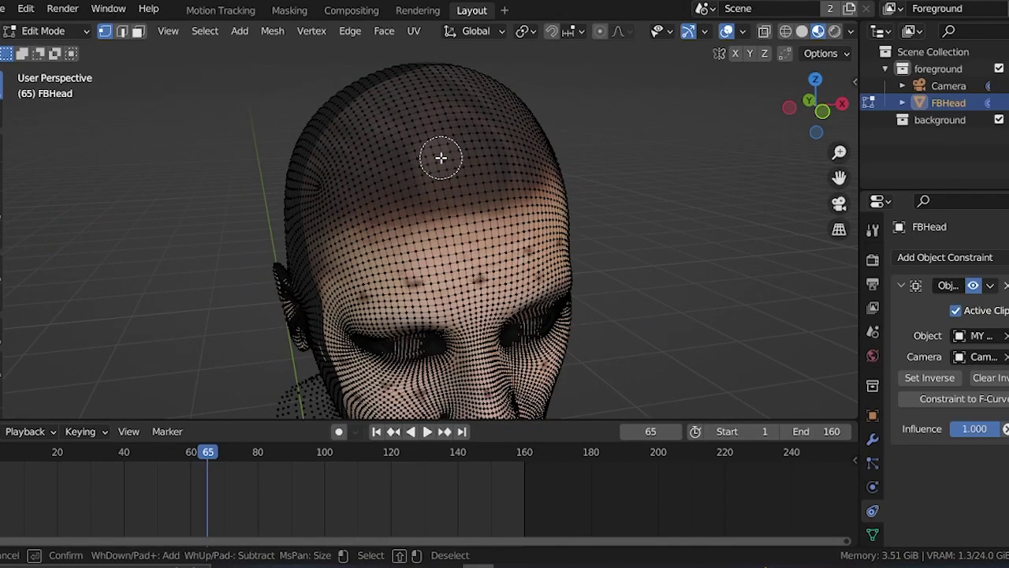
scroll(441, 158, "up", 2)
left_click_drag(482, 158, 371, 181)
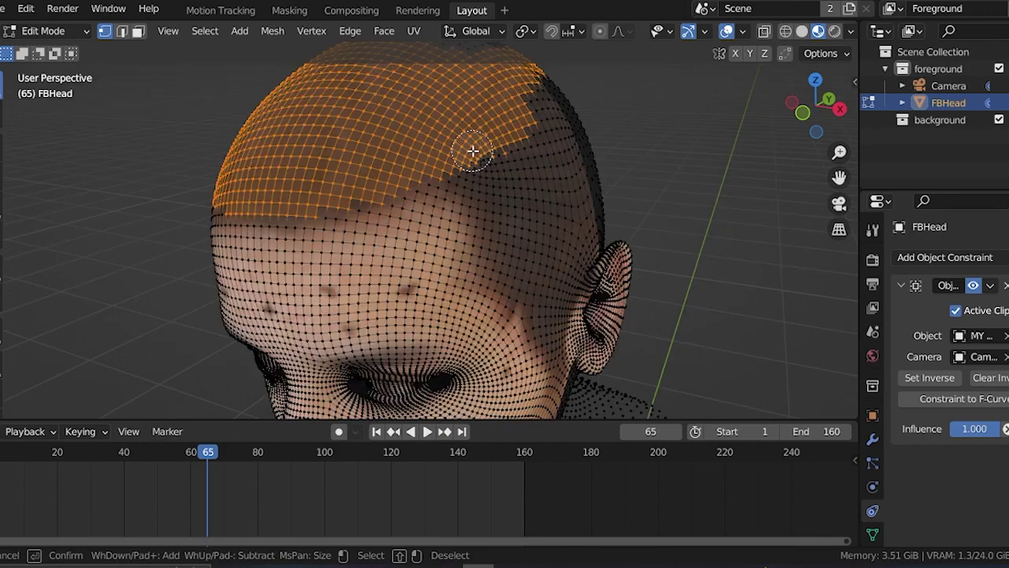
mouse_move(473, 157)
left_mouse_down()
mouse_move(445, 150)
mouse_move(536, 139)
mouse_move(534, 102)
left_mouse_up()
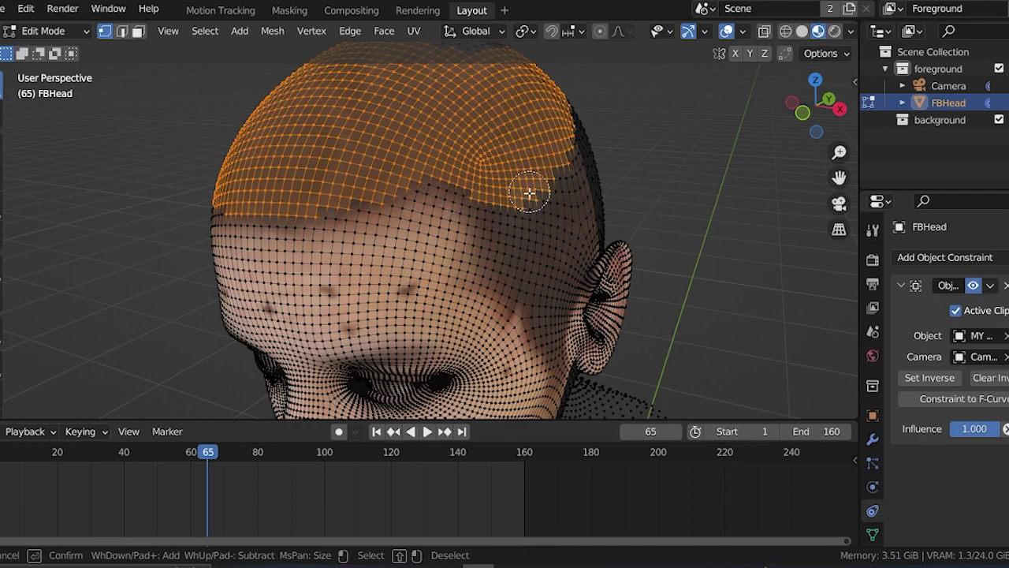
mouse_move(542, 207)
left_mouse_down()
mouse_move(507, 218)
mouse_move(525, 232)
mouse_move(550, 164)
left_mouse_up()
- Extend the vertex selection over the rest of the scalp, including the other side down to the ear
middle_click_drag(550, 164, 468, 153)
key("c")
scroll(178, 356, "up", 5)
key("Escape")
scroll(339, 316, "down", 8)
mouse_move(339, 316)
middle_mouse_down()
mouse_move(500, 279)
mouse_move(377, 292)
mouse_move(358, 282)
mouse_move(402, 226)
mouse_move(450, 282)
mouse_move(524, 285)
mouse_move(458, 219)
middle_mouse_up()
key("c")
left_click_drag(458, 218, 384, 203)
scroll(383, 203, "down", 3)
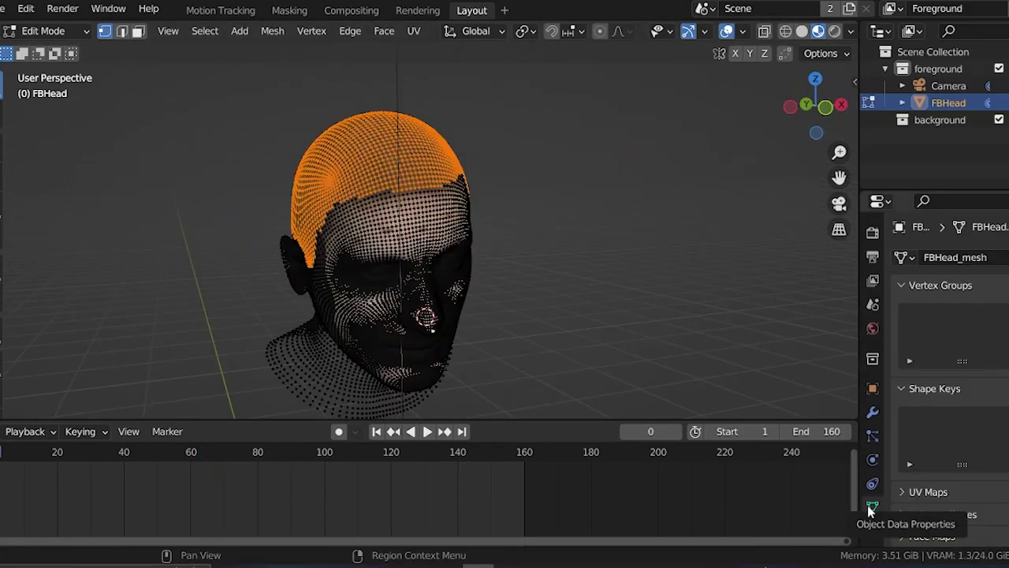
- Create a vertex group named HAIR, assign the selected scalp vertices to it, and return to Object Mode
left_click(1008, 311)
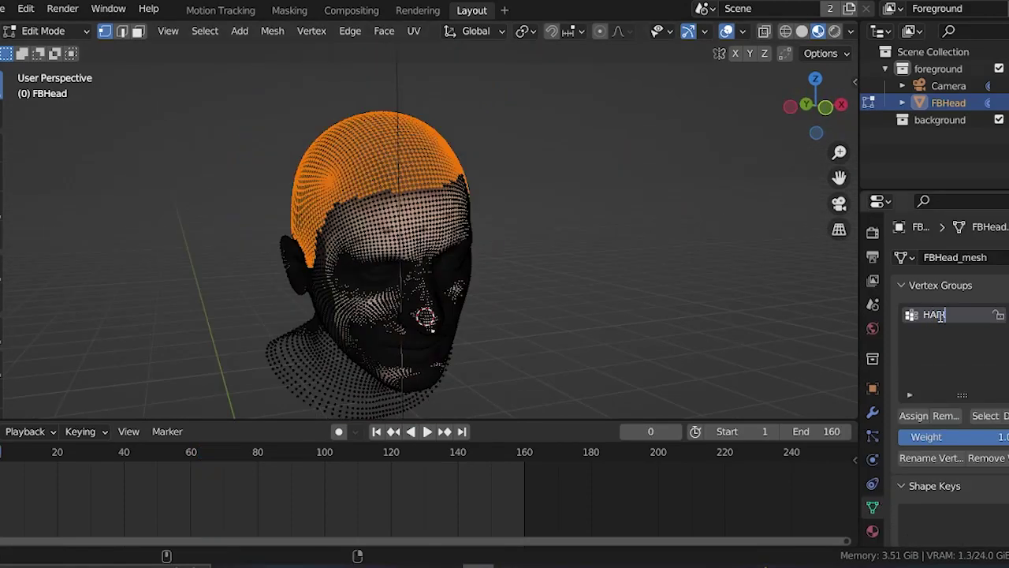
left_click(915, 415)
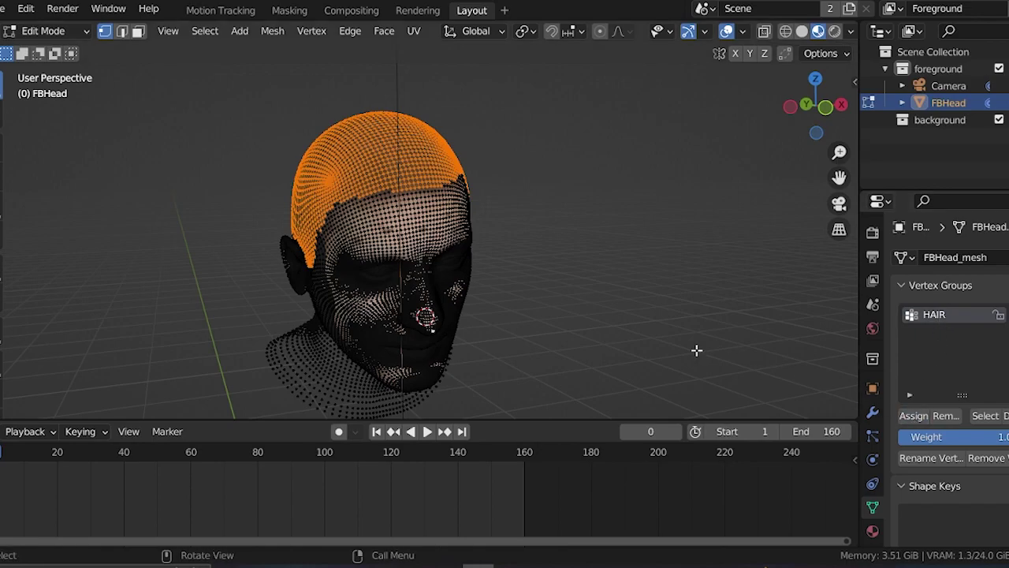
middle_click_drag(728, 360, 531, 298)
key("Tab")
left_click(531, 231)
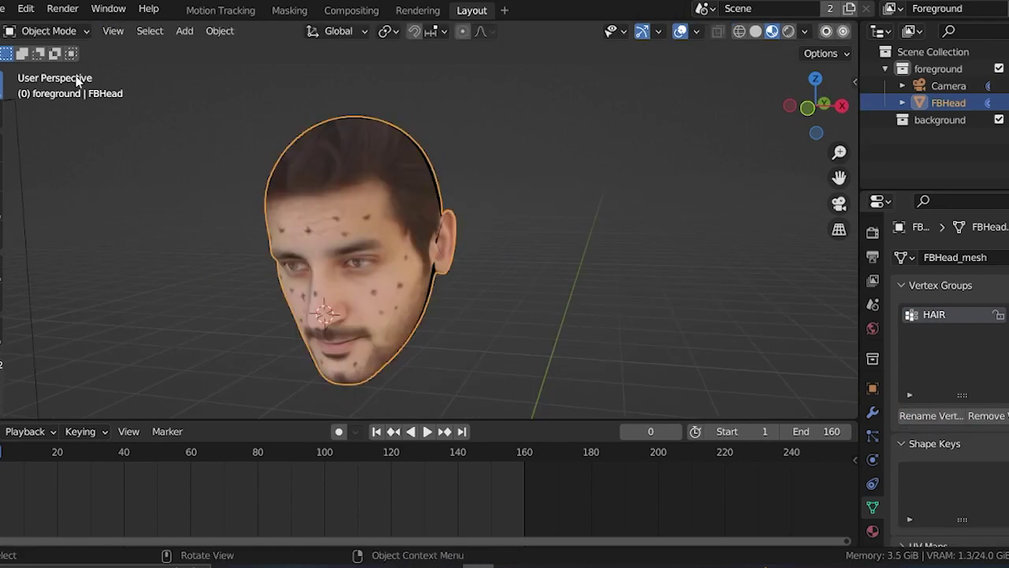
left_click(49, 32)
left_click(31, 50)
middle_click_drag(403, 205, 446, 230)
scroll(441, 274, "up", 2)
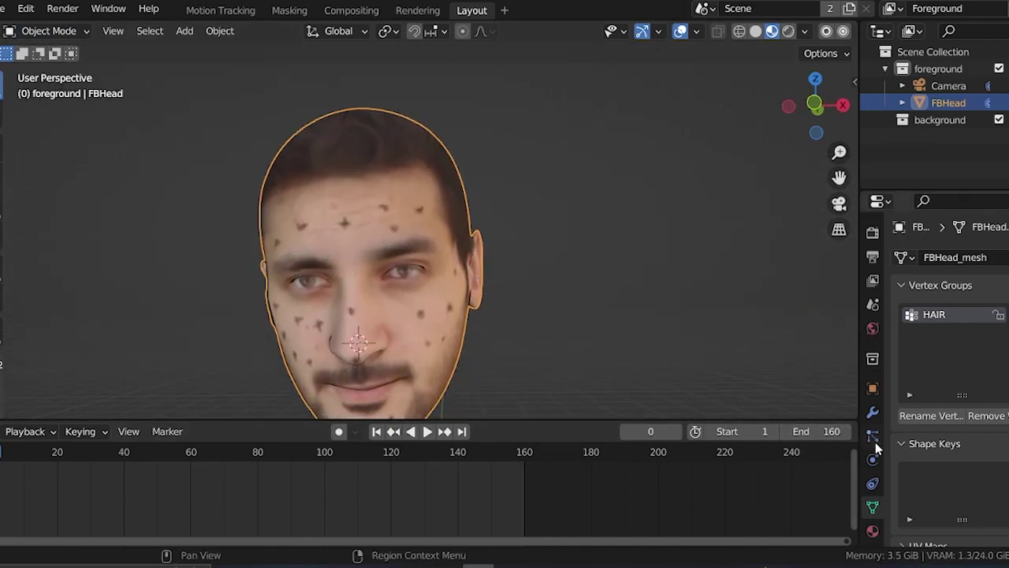
- Add a particle system to FBHead and set its type to Hair
left_click(873, 257)
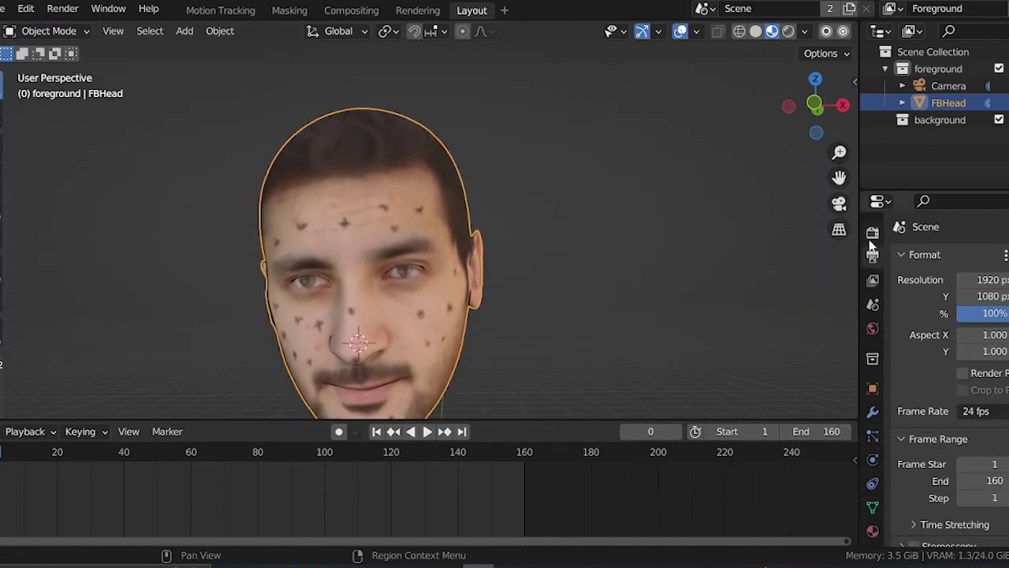
left_click(872, 411)
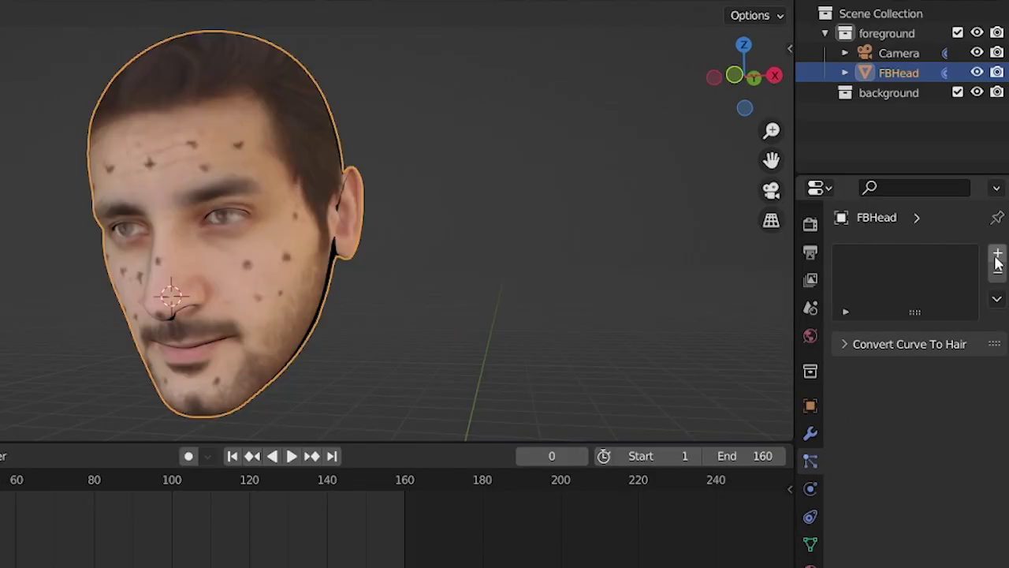
left_click(1008, 258)
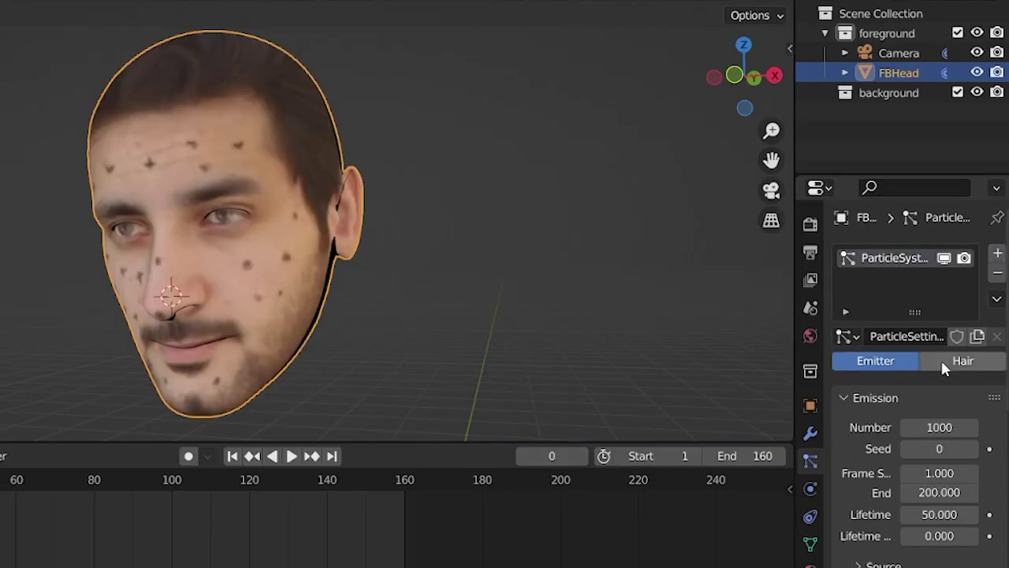
left_click(989, 359)
scroll(438, 310, "down", 5)
middle_click_drag(432, 308, 347, 285)
scroll(303, 274, "down", 3)
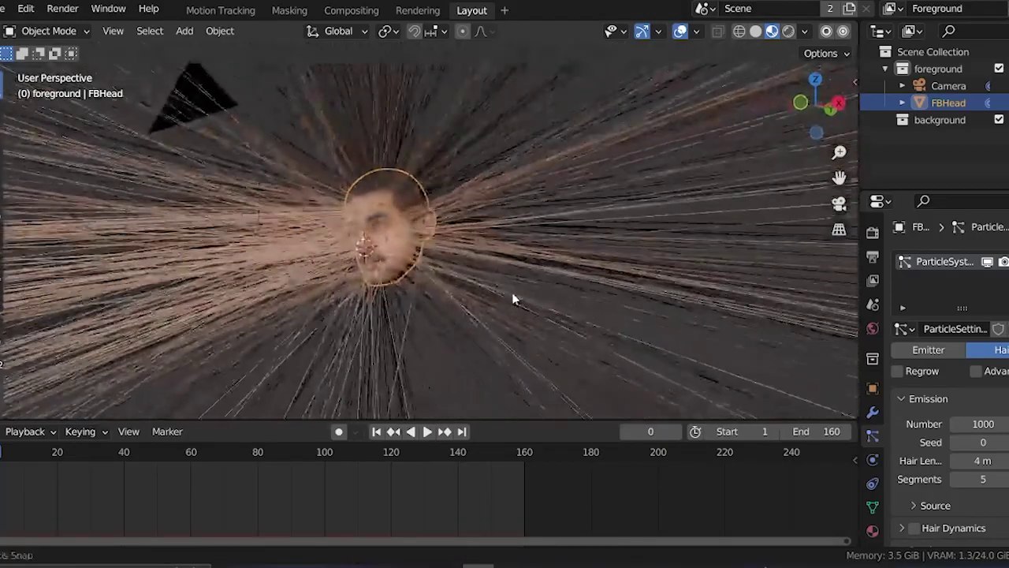
mouse_move(437, 276)
middle_mouse_down()
mouse_move(439, 302)
mouse_move(451, 280)
middle_mouse_up()
- Assign the HAIR vertex group to the particle system's density, length, clump and kink
scroll(451, 280, "up", 7)
scroll(934, 425, "down", 2)
scroll(938, 433, "down", 7)
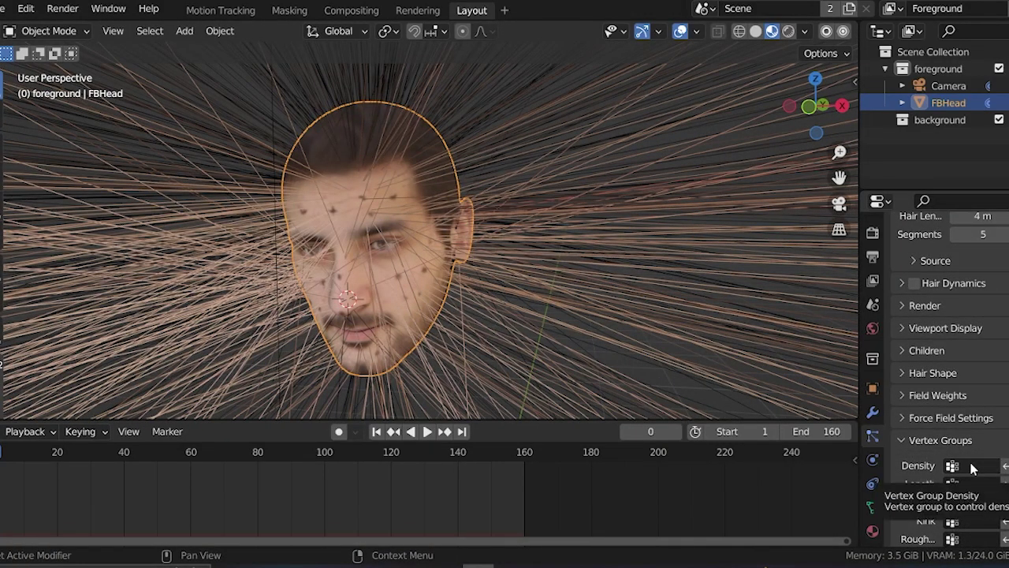
left_click(972, 467)
left_click(865, 288)
left_click(971, 483)
key("Return")
left_click(972, 483)
type("H")
key("Return")
left_click(966, 502)
type("h")
key("Return")
left_click(969, 521)
type("h")
key("Return")
- Shorten the particle hair by setting its length to 0.55 m
scroll(972, 504, "down", 2)
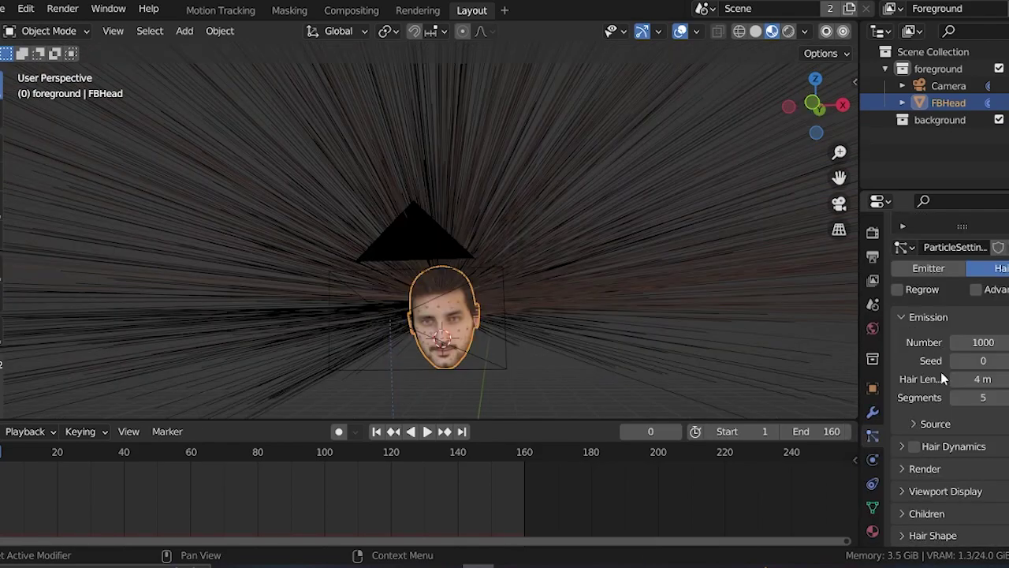
left_click_drag(982, 379, 859, 378)
middle_click_drag(708, 321, 536, 252)
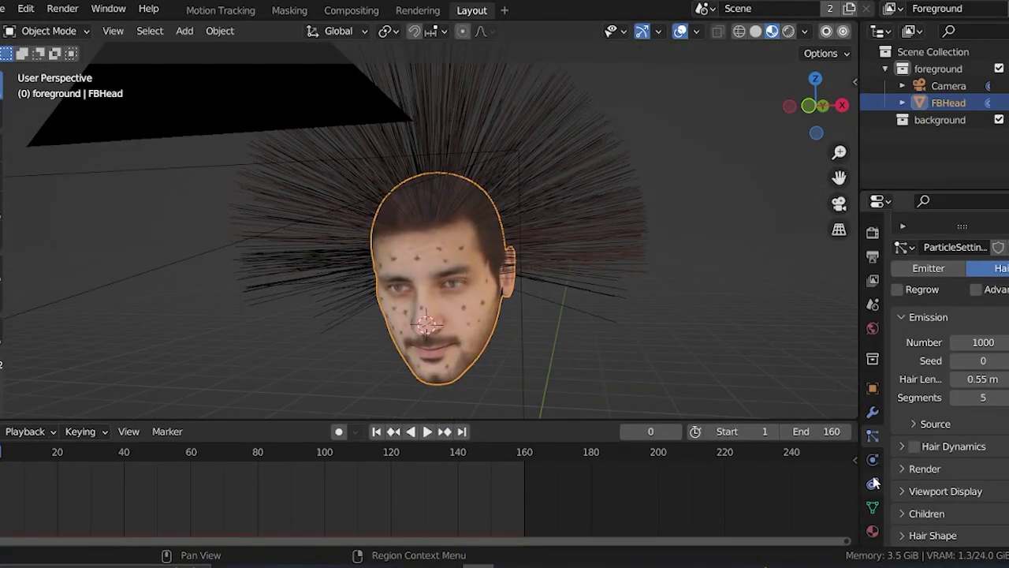
- Add a second material slot with a new material on FBHead and set its base color to black
left_click(873, 530)
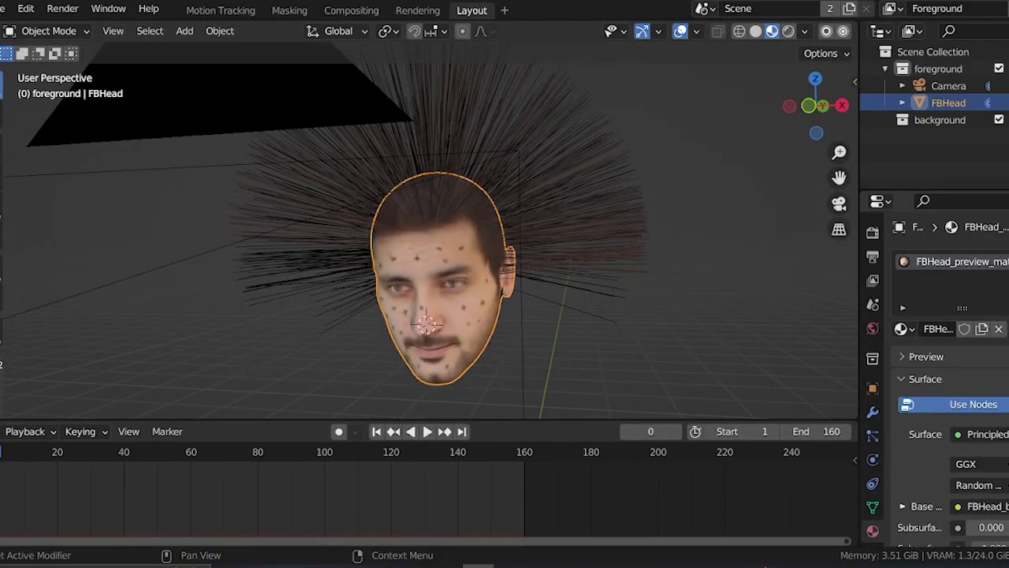
left_click(1008, 261)
left_click(954, 363)
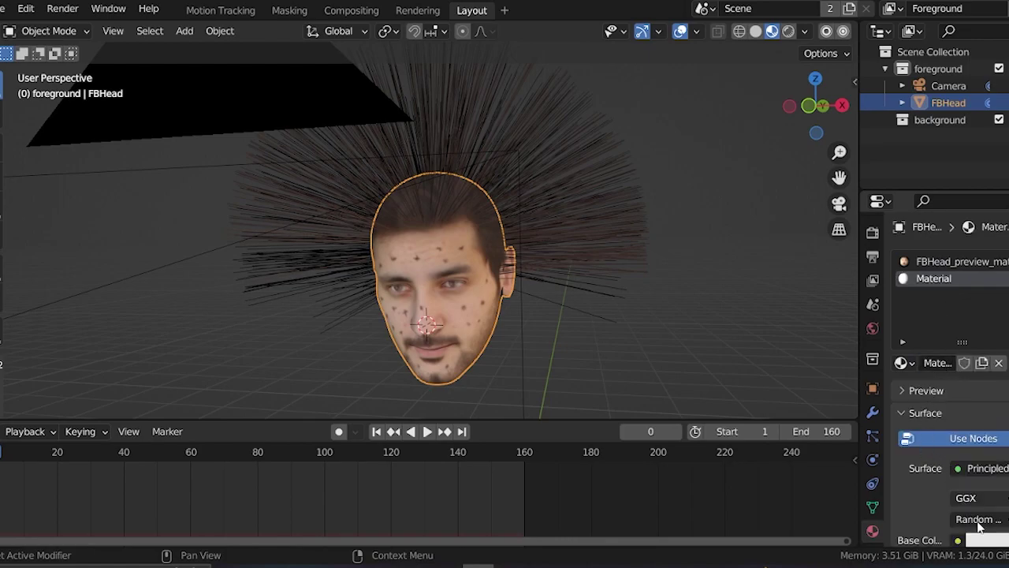
left_click(986, 541)
left_click_drag(1004, 307, 1004, 422)
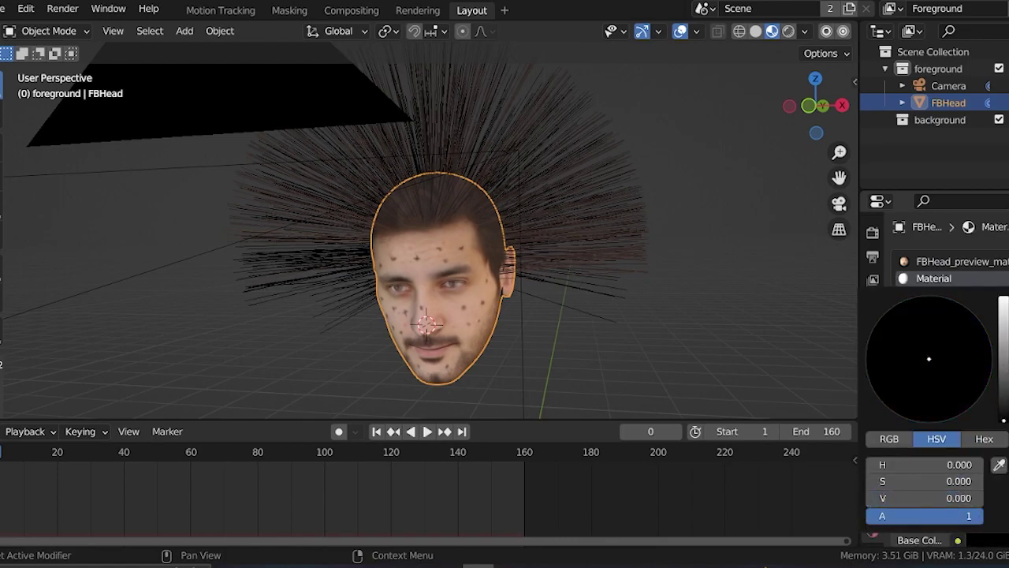
left_click(798, 335)
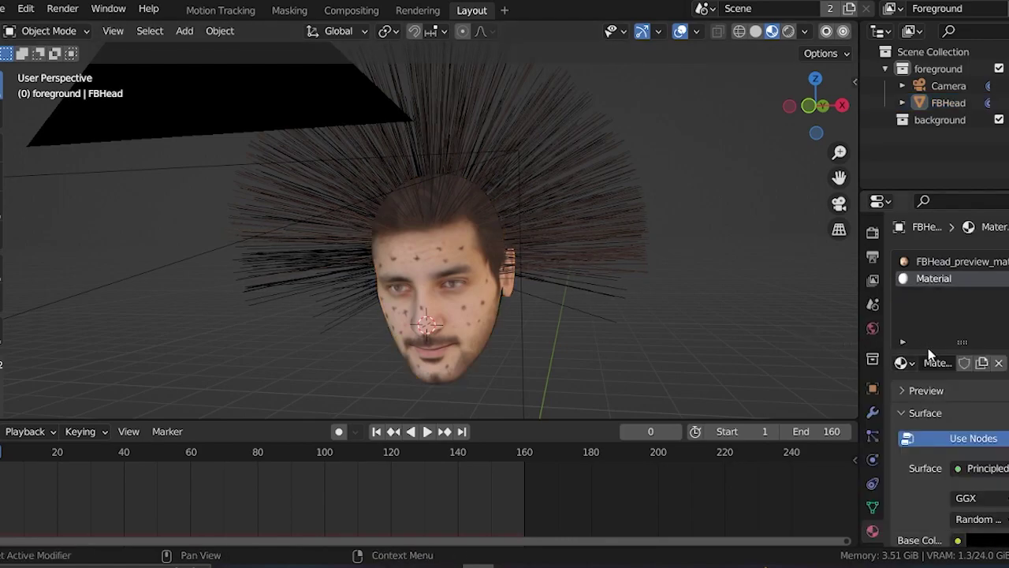
- Set the hair particles' render material to the new black material named Material
left_click(874, 436)
scroll(906, 410, "down", 6)
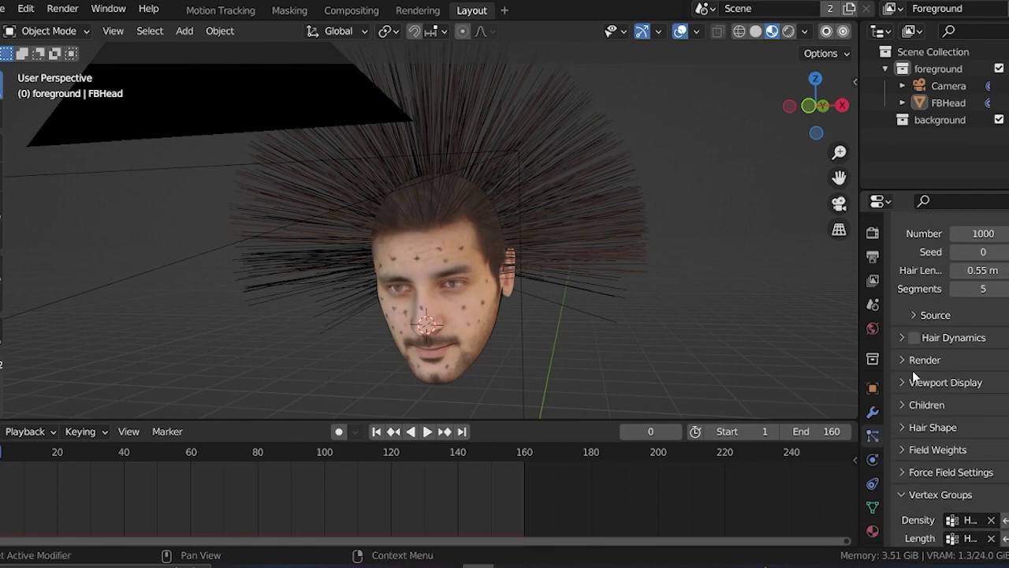
left_click(915, 360)
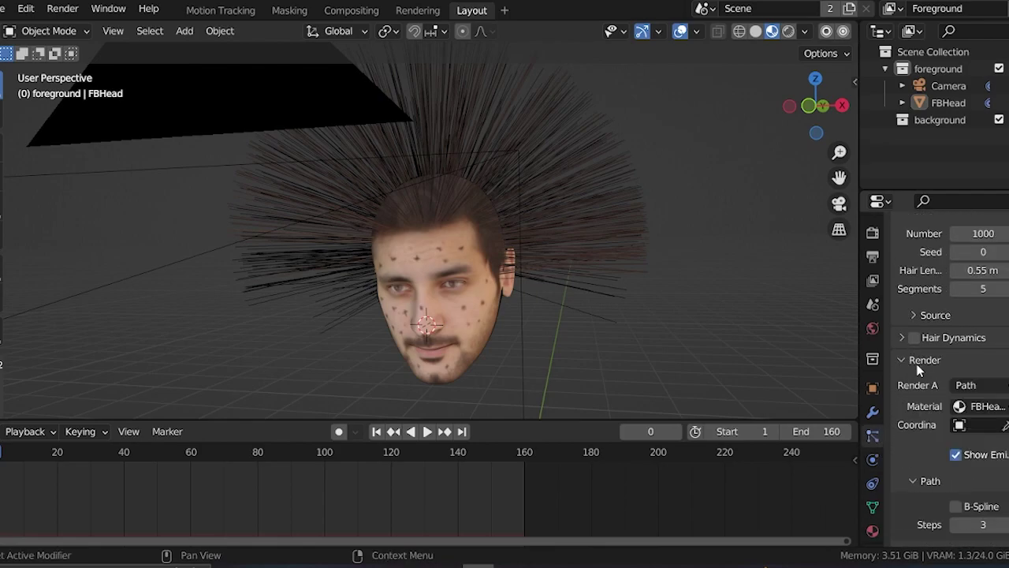
left_click(986, 406)
left_click(887, 441)
- Enable interpolated children for the hair particles
scroll(619, 321, "up", 5)
middle_click_drag(619, 320, 567, 300)
scroll(939, 425, "down", 1)
scroll(937, 426, "down", 8)
left_click(898, 354)
left_click(918, 379)
left_click(999, 403)
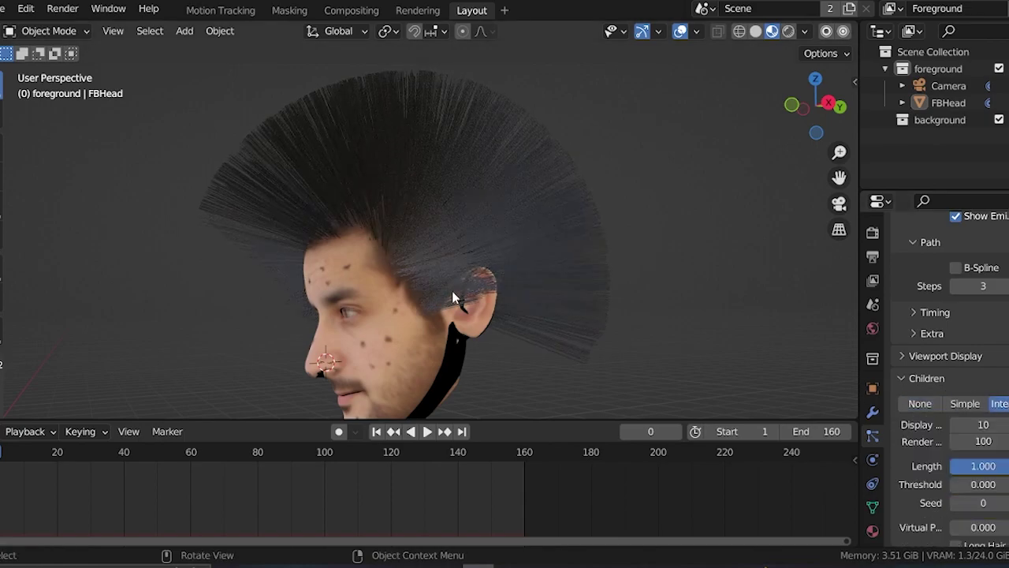
- Set the path steps in the hair's render settings to 4
middle_click_drag(451, 290, 530, 286)
scroll(530, 286, "up", 5)
scroll(530, 324, "down", 3)
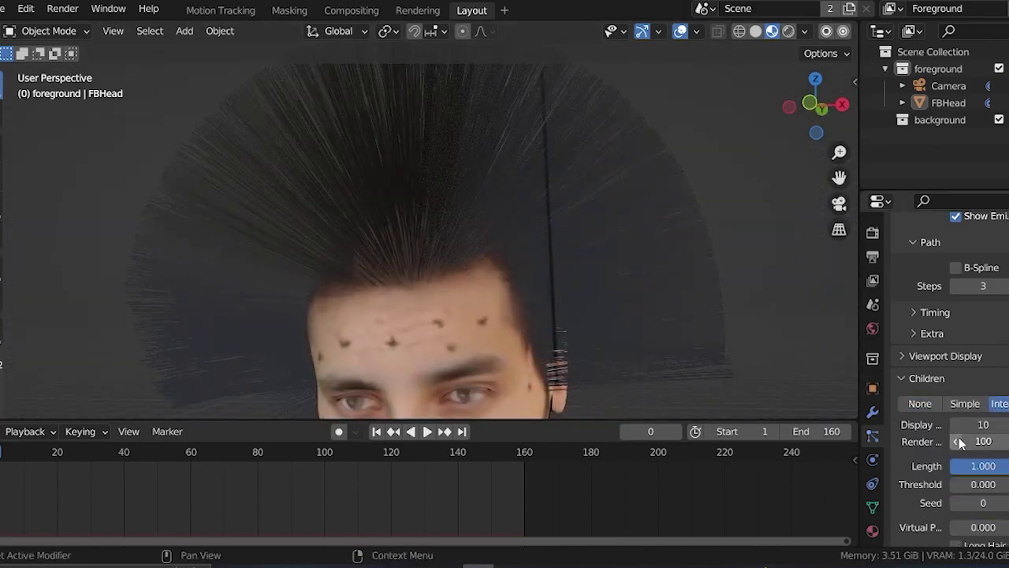
scroll(946, 427, "down", 2)
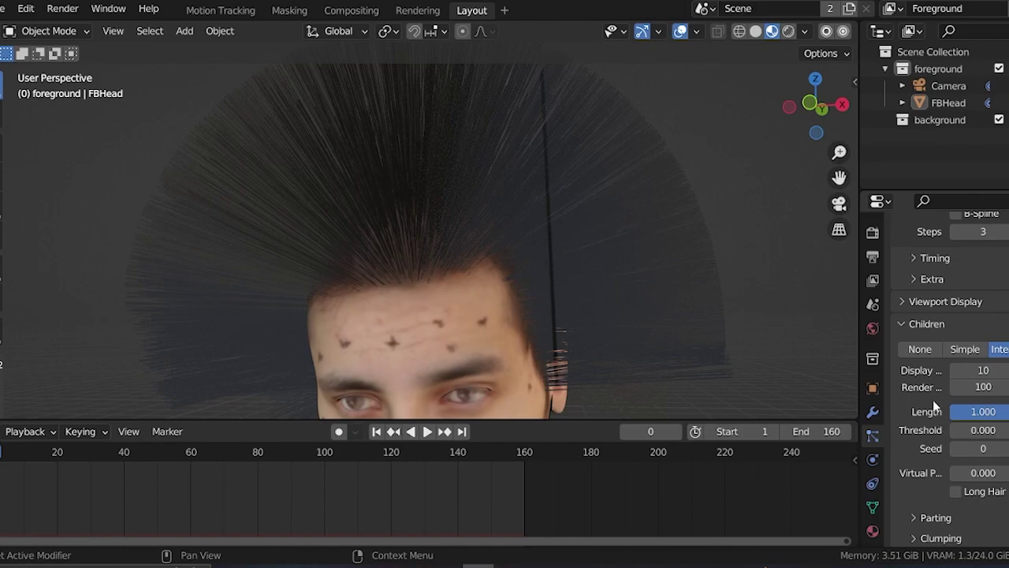
middle_click_drag(561, 306, 746, 351)
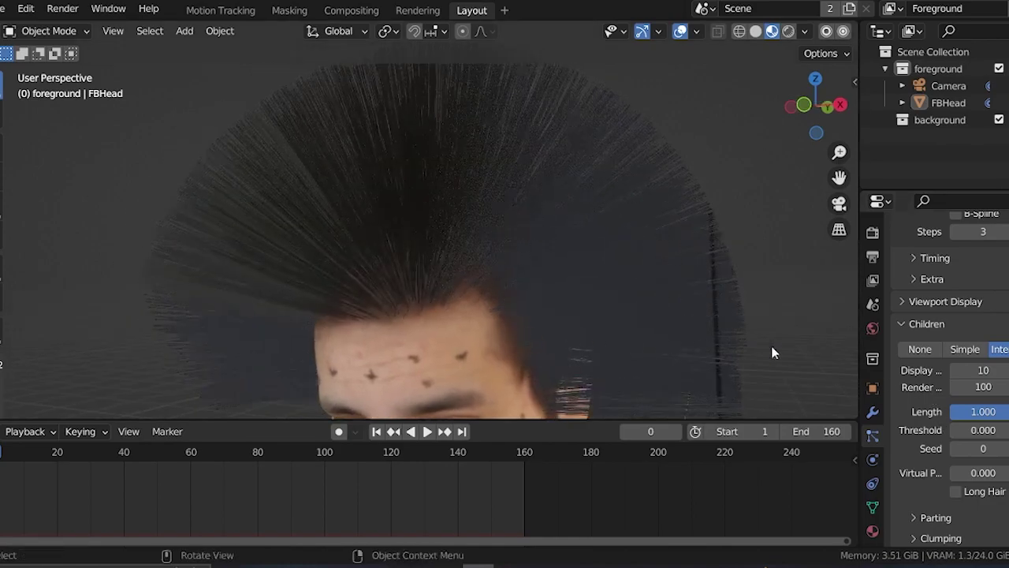
scroll(944, 438, "up", 2)
scroll(934, 418, "down", 5)
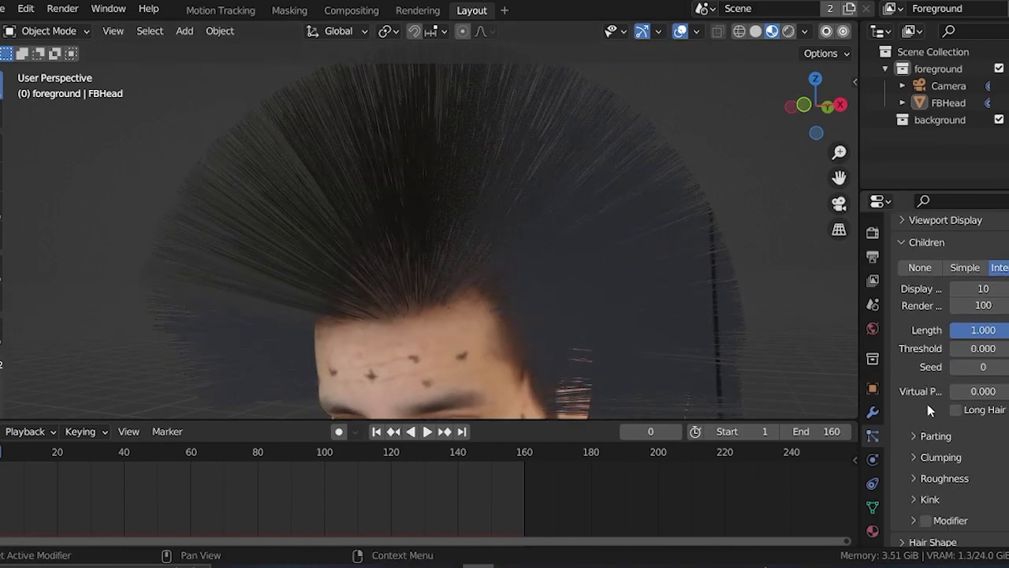
scroll(927, 404, "up", 5)
scroll(928, 404, "up", 7)
scroll(927, 406, "down", 3)
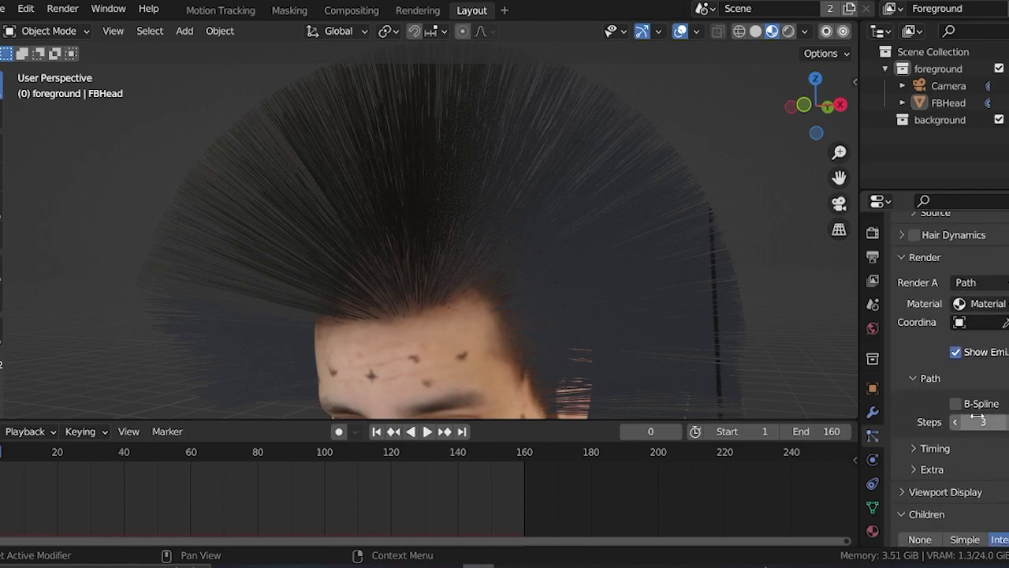
scroll(950, 415, "up", 3)
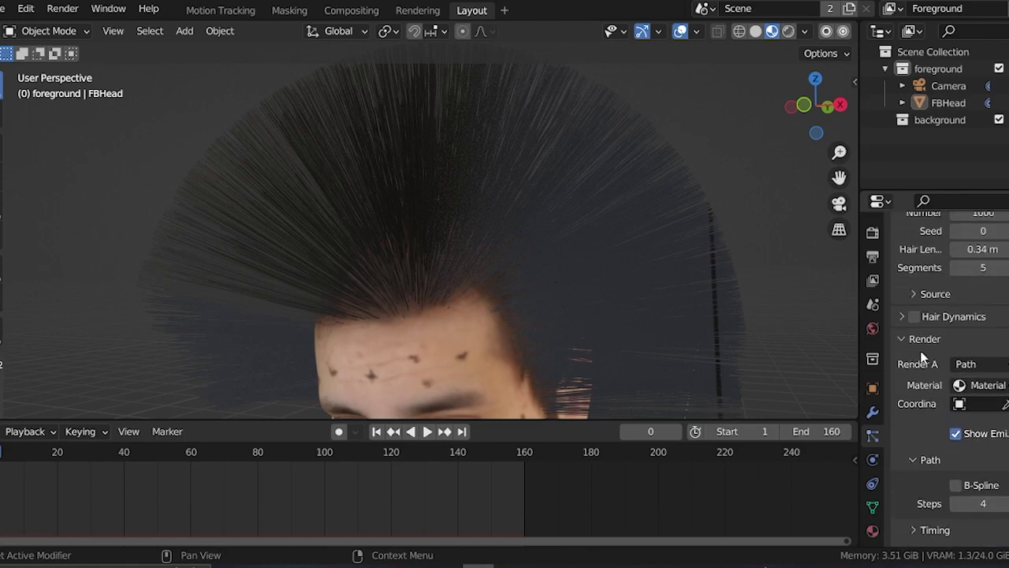
- Set the hair children's display amount to 65 and render amount to 64
scroll(917, 377, "up", 2)
scroll(907, 383, "down", 9)
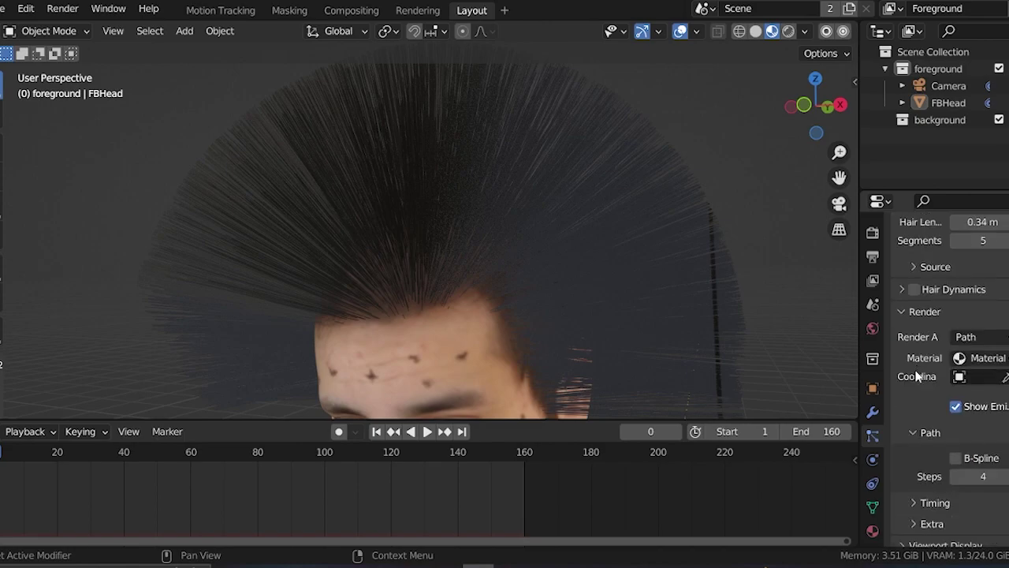
left_click(902, 384)
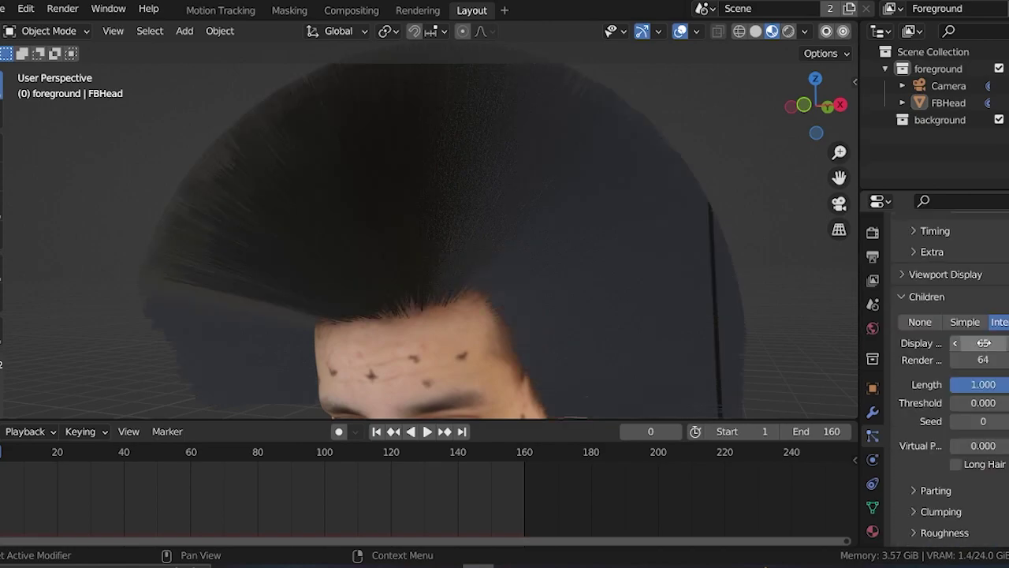
scroll(497, 254, "down", 2)
mouse_move(497, 254)
middle_mouse_down()
mouse_move(565, 254)
mouse_move(507, 242)
middle_mouse_up()
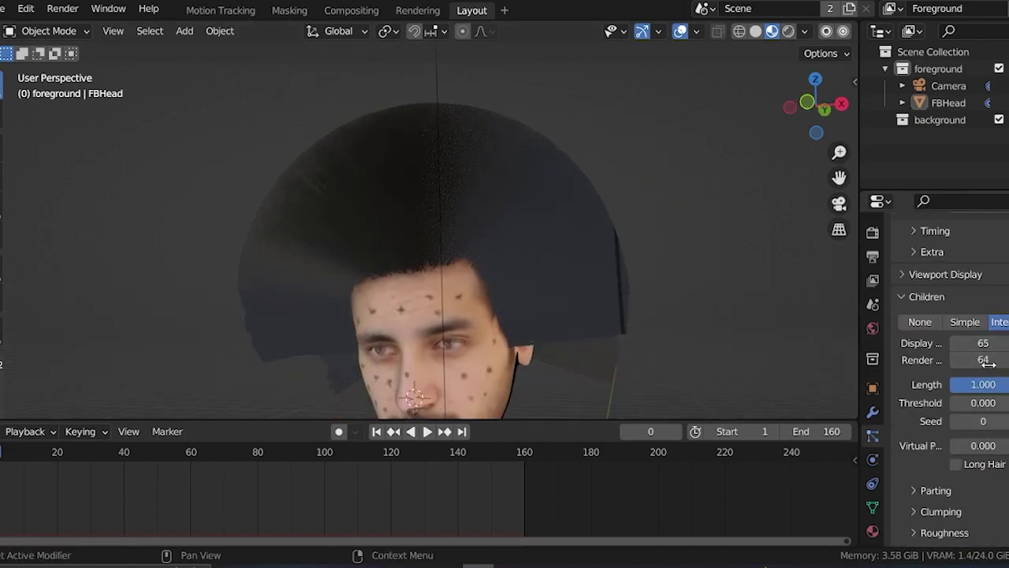
middle_click_drag(536, 311, 554, 286)
scroll(439, 312, "up", 4)
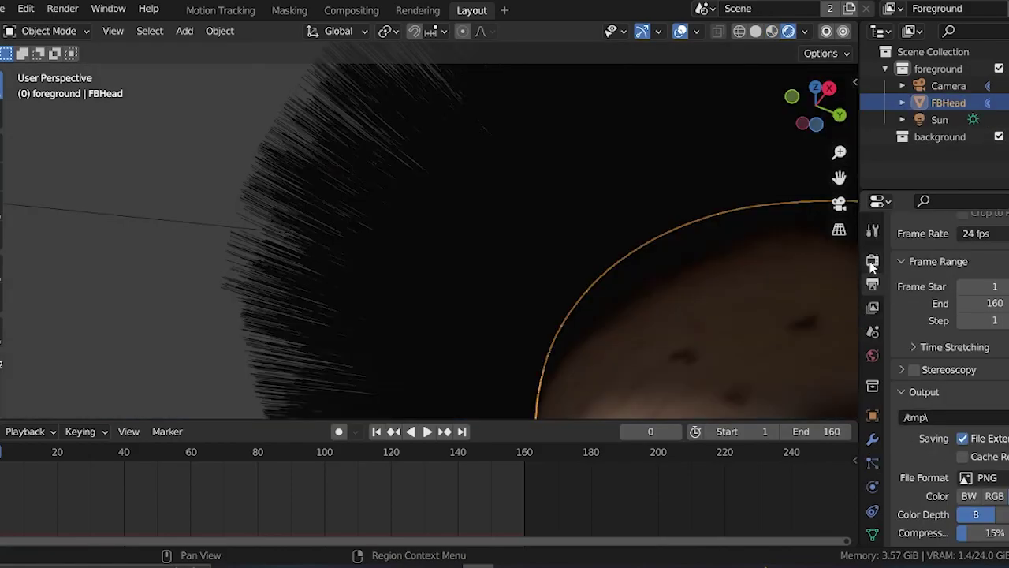
- Change the render curves shape to Strip and set the hair's strand shape to 0.545
left_click(872, 264)
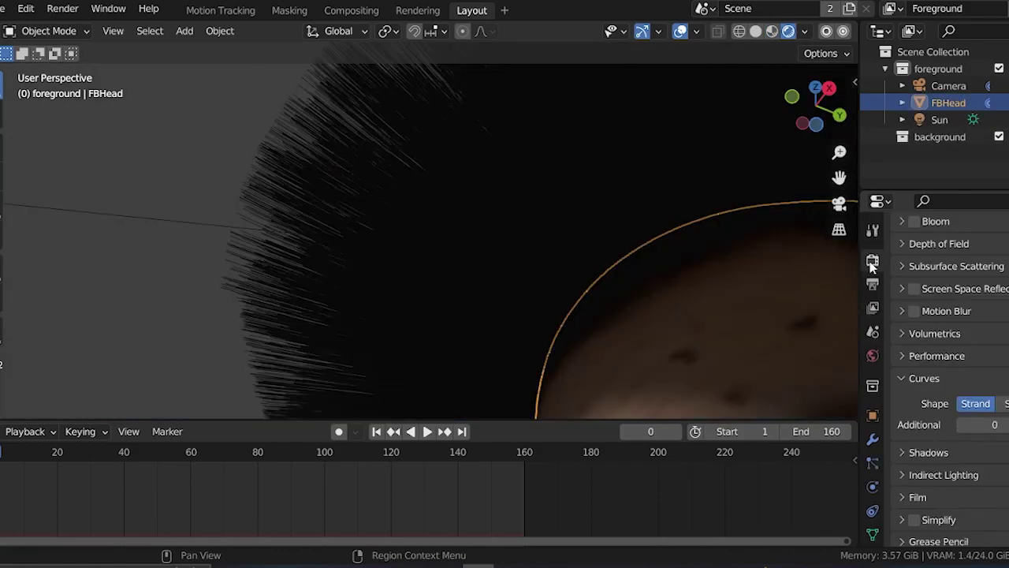
left_click(1006, 403)
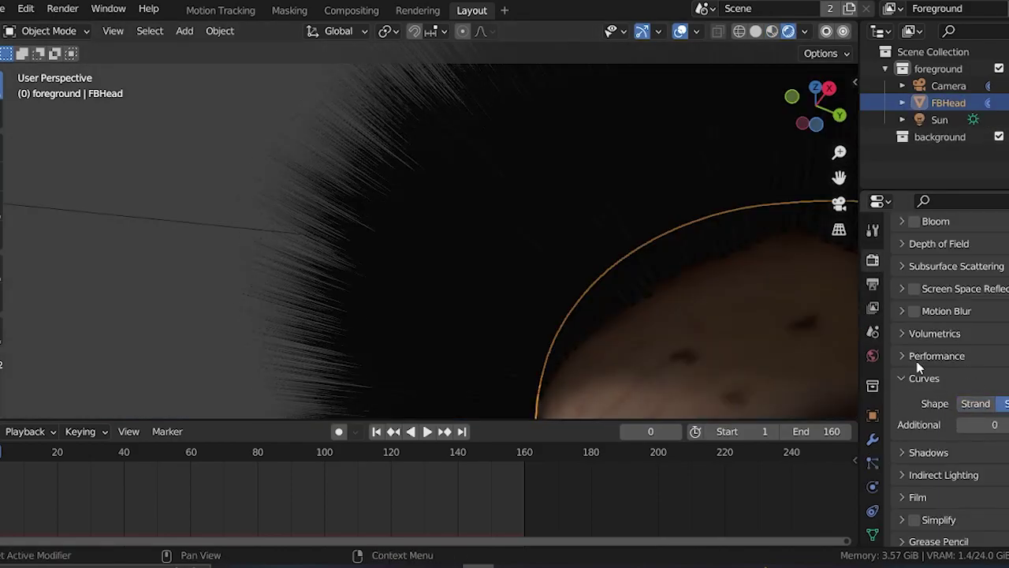
left_click(874, 462)
left_click_drag(978, 318, 998, 317)
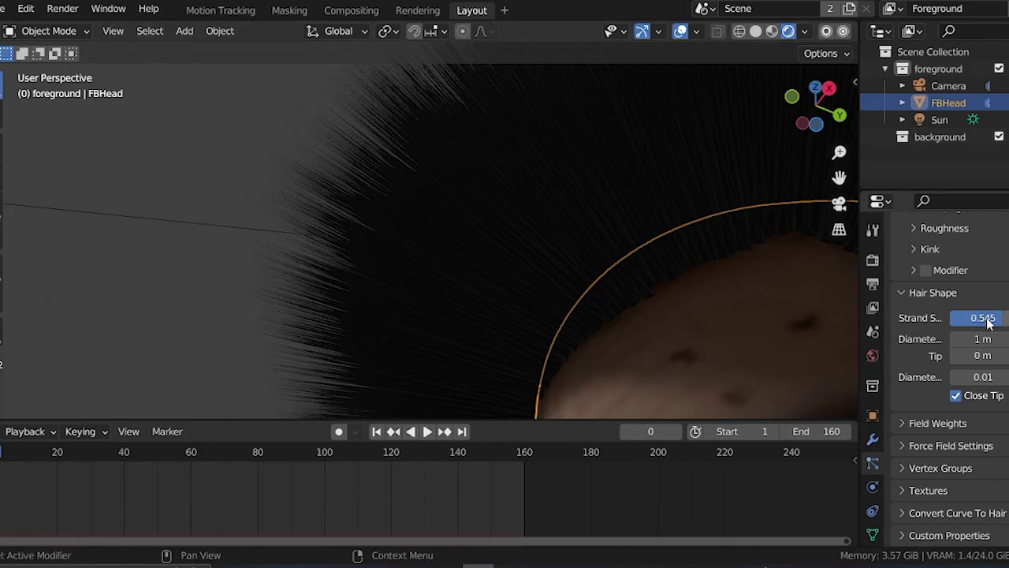
- Set the hair's strand shape to 0.426
mouse_move(997, 318)
left_mouse_down()
mouse_move(962, 318)
mouse_move(998, 318)
left_mouse_up()
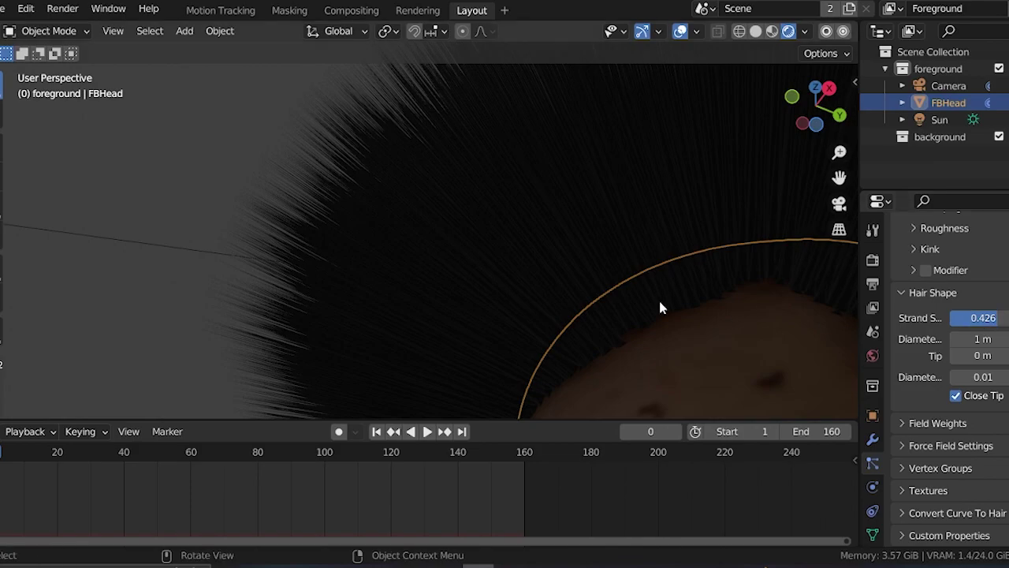
scroll(664, 303, "down", 6)
middle_click_drag(716, 337, 669, 300, "shift")
middle_click_drag(669, 315, 449, 275)
middle_click_drag(449, 276, 402, 272)
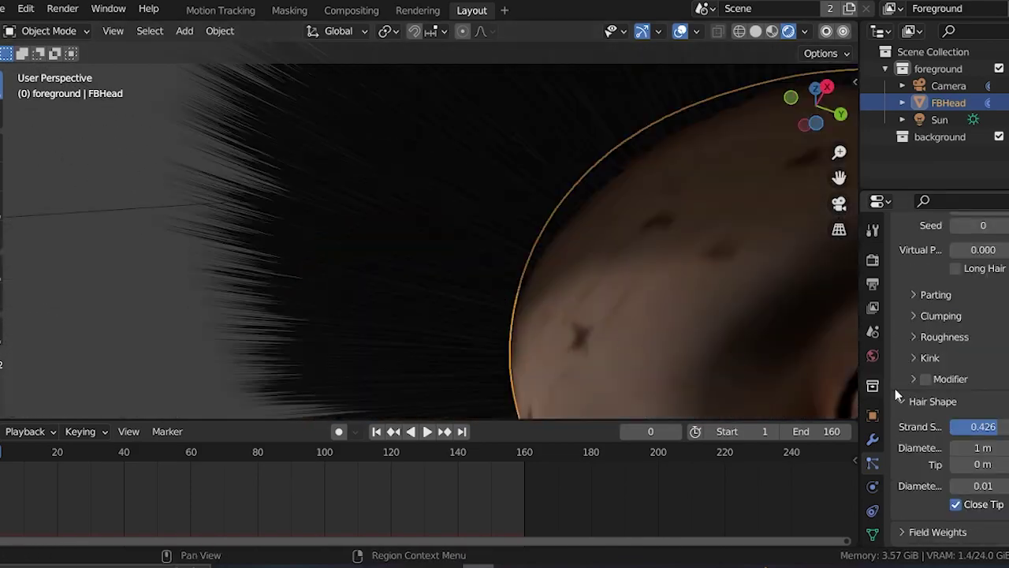
- Set the hair shape's root diameter to 0.015 m
left_click_drag(985, 447, 954, 447)
middle_click_drag(671, 314, 714, 372)
left_click_drag(978, 447, 978, 447)
middle_click_drag(709, 347, 636, 258)
scroll(678, 279, "up", 4)
middle_click_drag(685, 285, 610, 302)
scroll(519, 277, "down", 5)
middle_click_drag(485, 311, 544, 303)
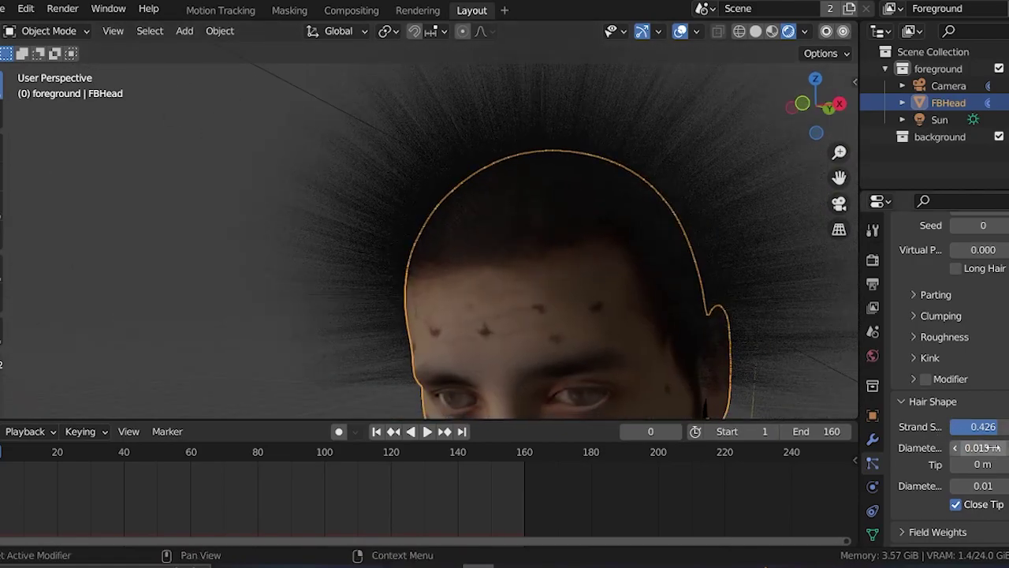
scroll(686, 304, "up", 6)
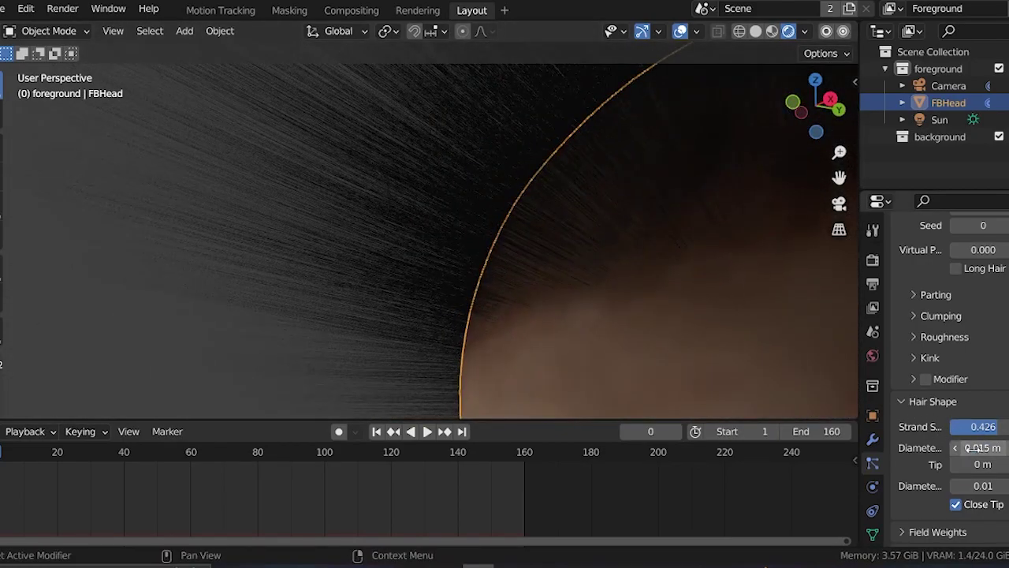
middle_click_drag(689, 292, 368, 205)
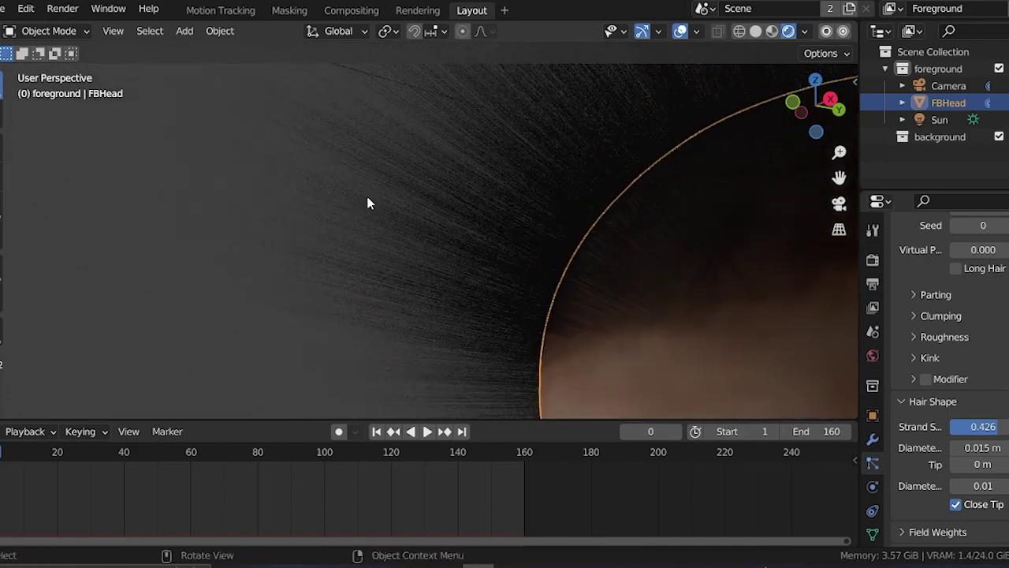
scroll(632, 312, "down", 5)
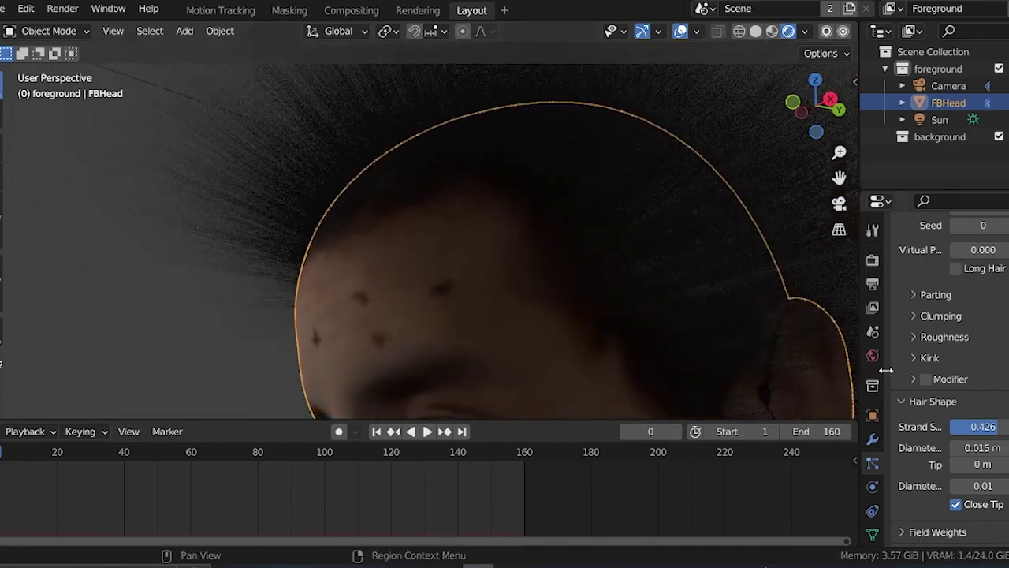
- Switch the FBHead model to Particle Edit mode
scroll(939, 363, "up", 10)
middle_click_drag(601, 291, 588, 308, "shift")
scroll(928, 334, "up", 9)
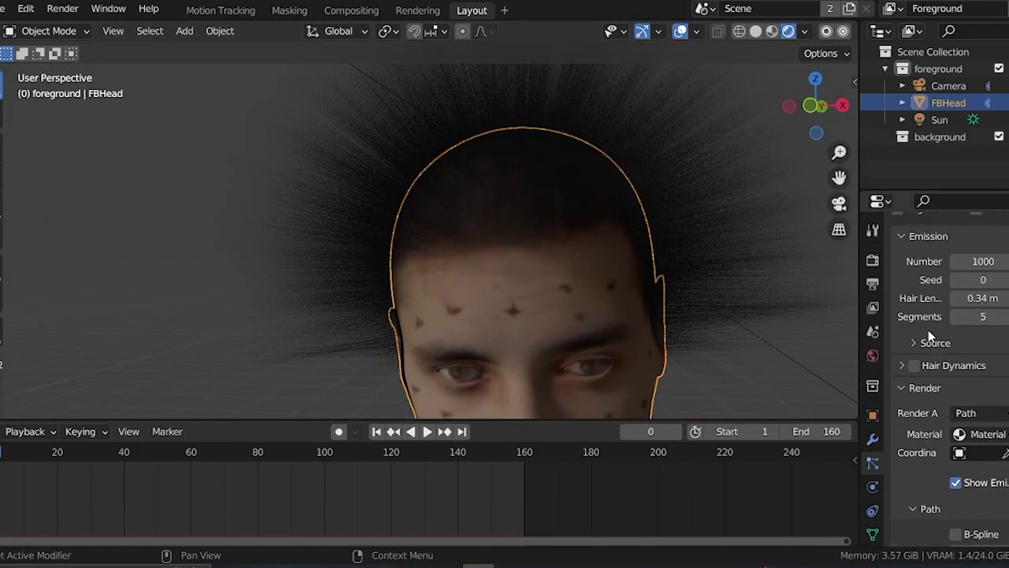
left_click(63, 35)
left_click(55, 157)
scroll(528, 236, "down", 2)
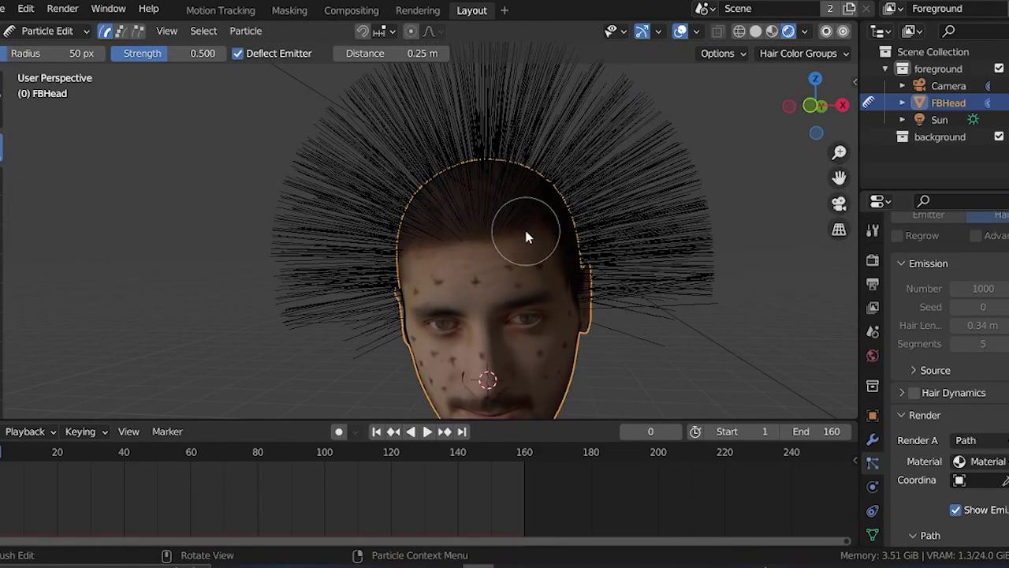
- Turn on the display of child hairs for particle editing
middle_click_drag(525, 231, 514, 262, "shift")
scroll(515, 262, "down", 1)
scroll(734, 95, "up", 2)
left_click(734, 53)
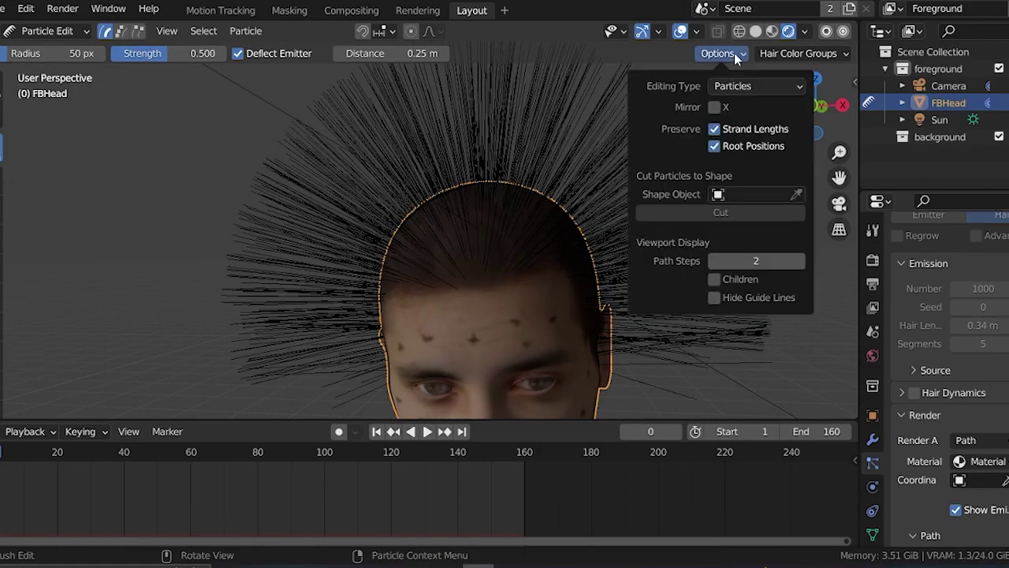
left_click(714, 279)
scroll(488, 230, "down", 2)
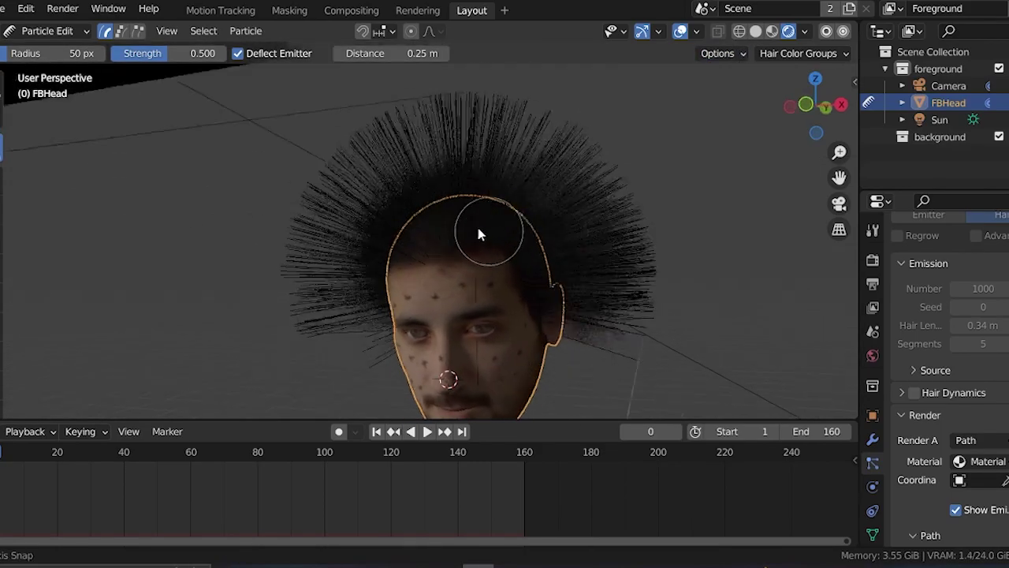
scroll(425, 218, "up", 4)
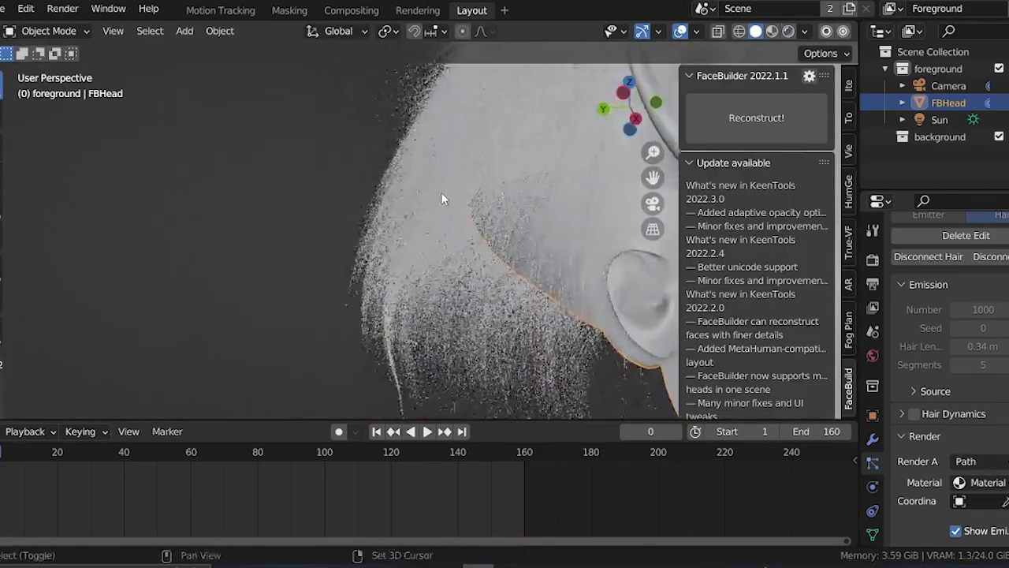
- Hide the sidebar and examine the combed hair behind the ear, at the neck and around the forehead
middle_click_drag(441, 192, 329, 183)
scroll(341, 132, "up", 4)
middle_click_drag(330, 183, 318, 179)
key("n")
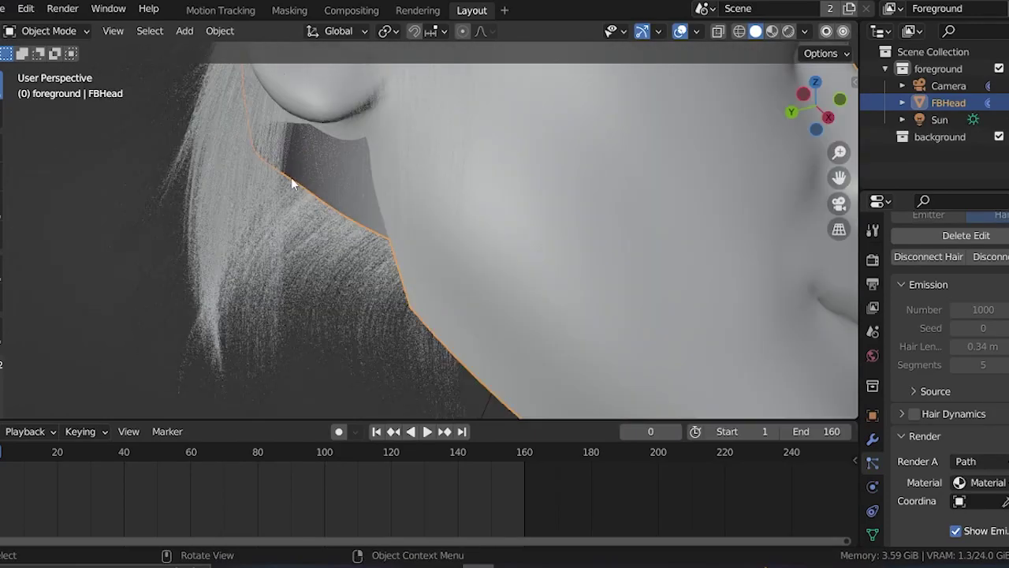
scroll(327, 178, "down", 2)
middle_click_drag(328, 180, 331, 138)
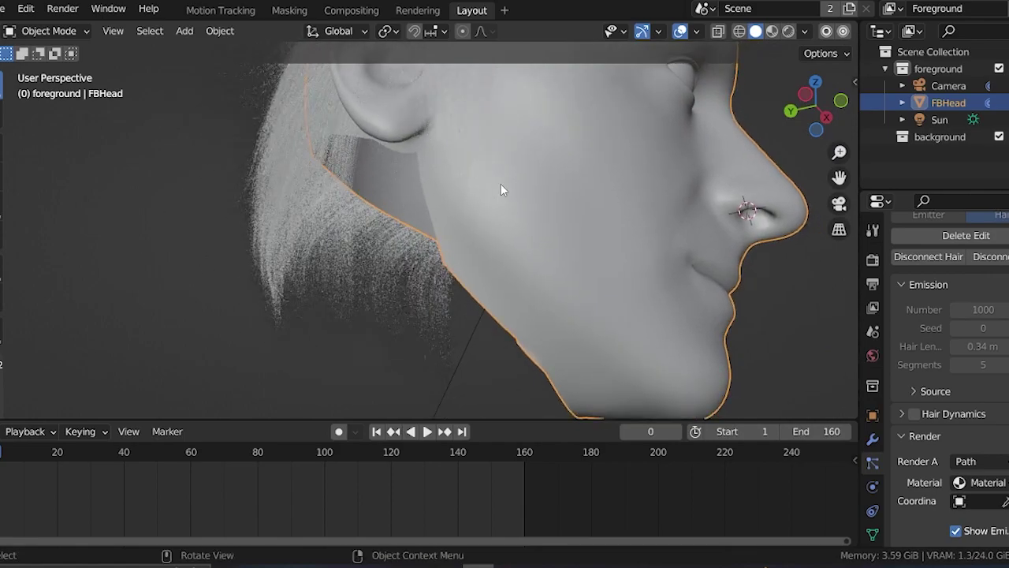
middle_click_drag(451, 186, 417, 186)
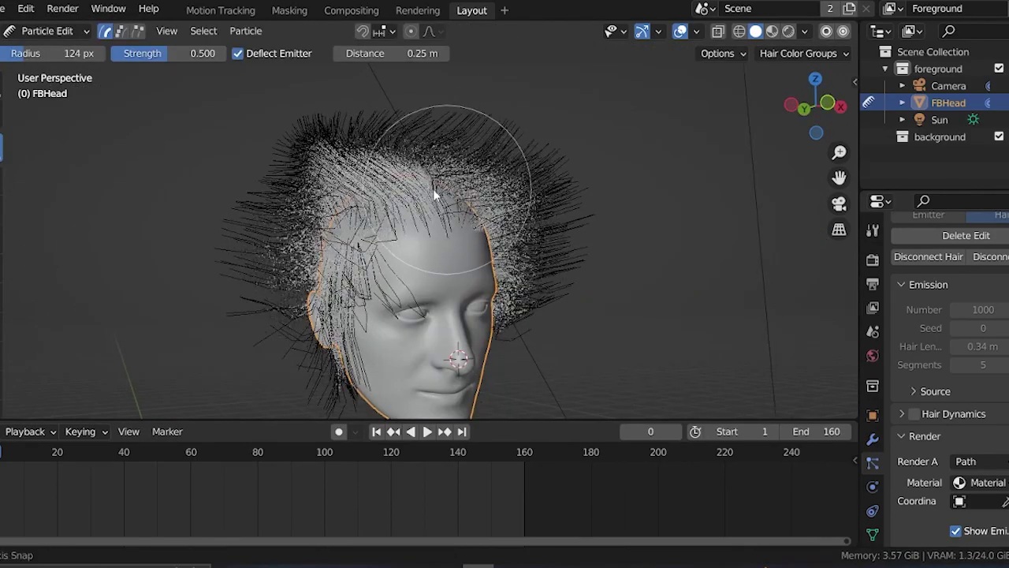
middle_click_drag(439, 191, 411, 249)
middle_click_drag(473, 288, 418, 226)
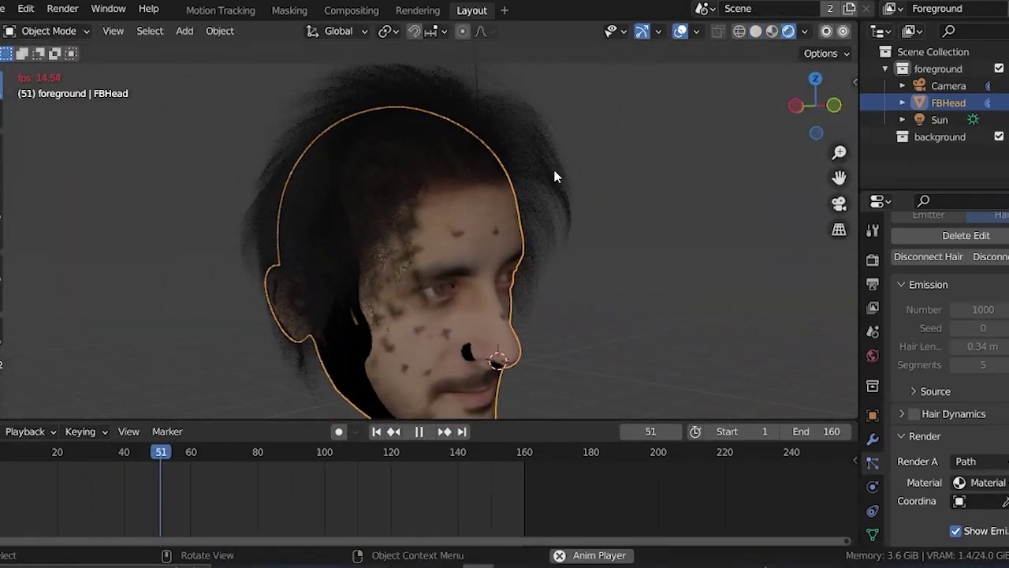
middle_click_drag(473, 308, 404, 308)
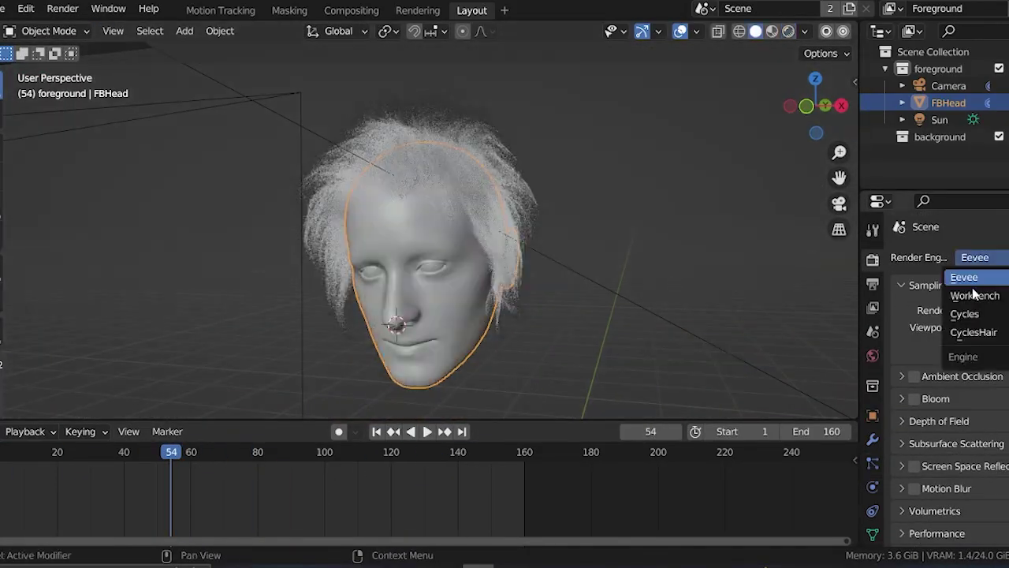
- Set the render engine to Cycles and preview the shaded hair through the camera and in an orbited view
left_click(972, 313)
key("z")
key("8")
key("KP_0")
key("z")
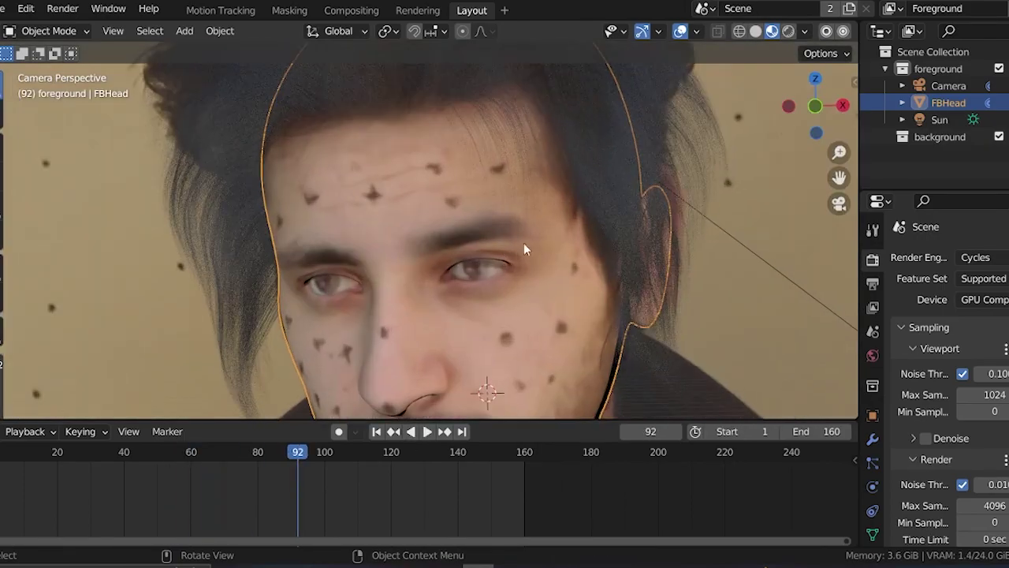
mouse_move(523, 242)
middle_mouse_down()
mouse_move(400, 228)
mouse_move(443, 223)
middle_mouse_up()
key("z")
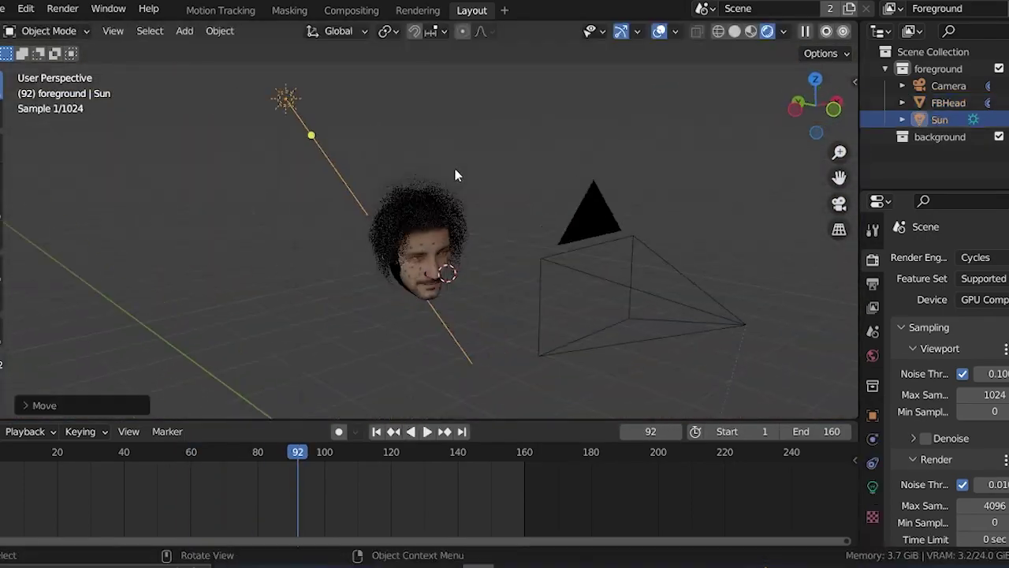
- Return to solid shading, select the FBHead model and open the file browser for appending data from another blend file
key("z")
left_click(478, 235)
key("ctrl+s")
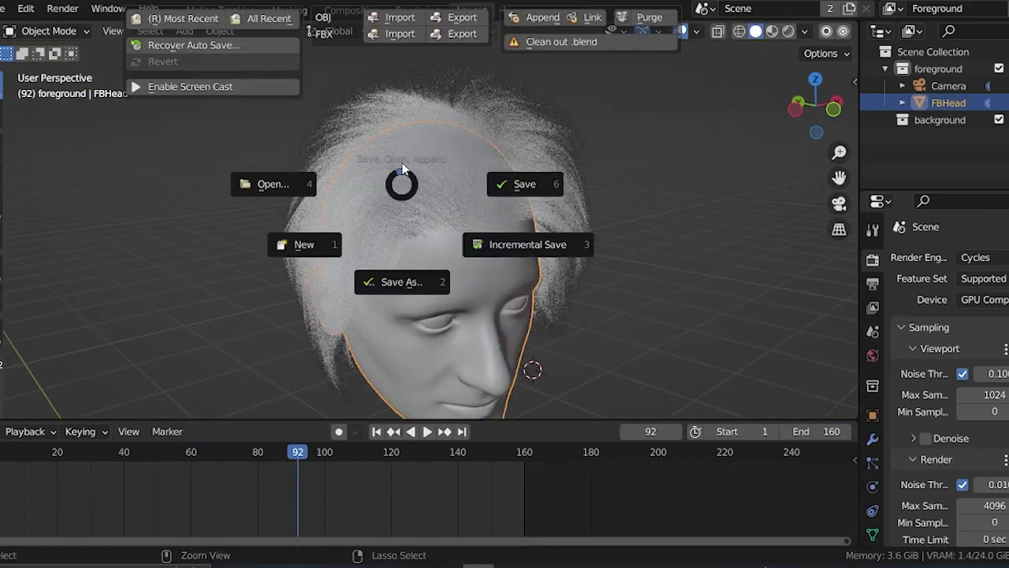
left_click(542, 17)
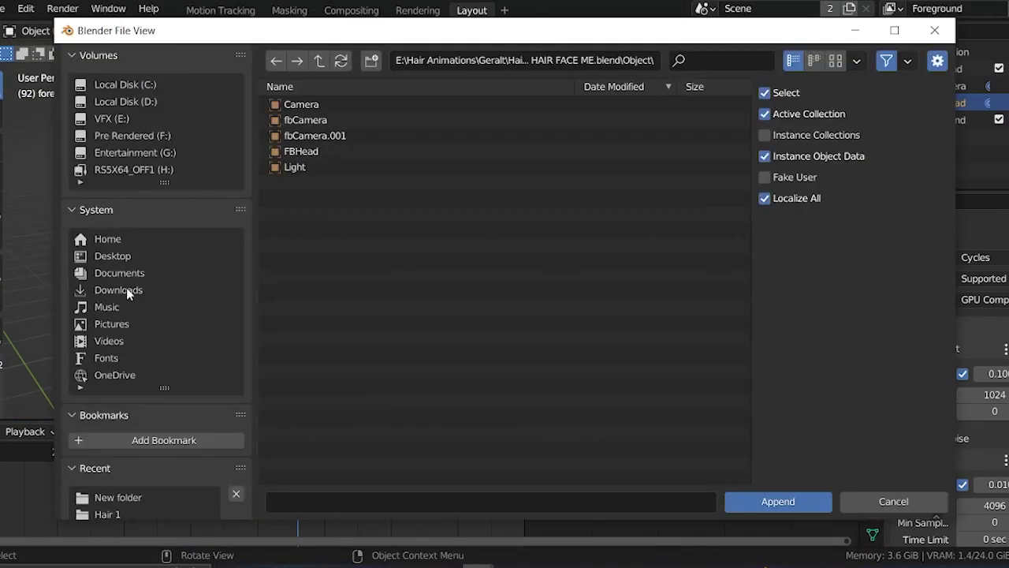
scroll(914, 335, "down", 1)
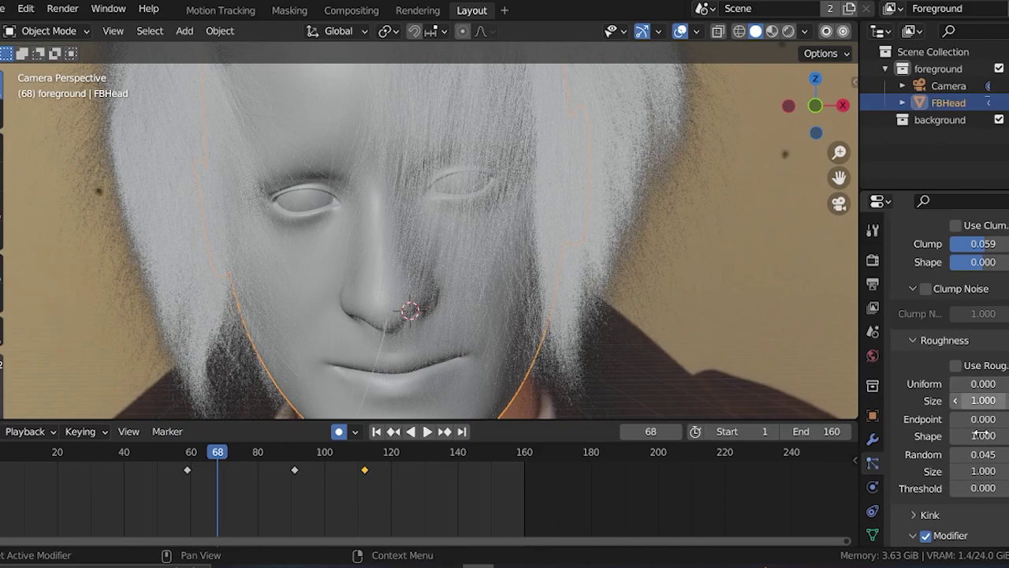
- Set the hair children's random roughness to 0.040 and its threshold to 0.386
left_click_drag(981, 454, 978, 488)
left_click_drag(968, 454, 968, 454)
scroll(585, 285, "down", 3)
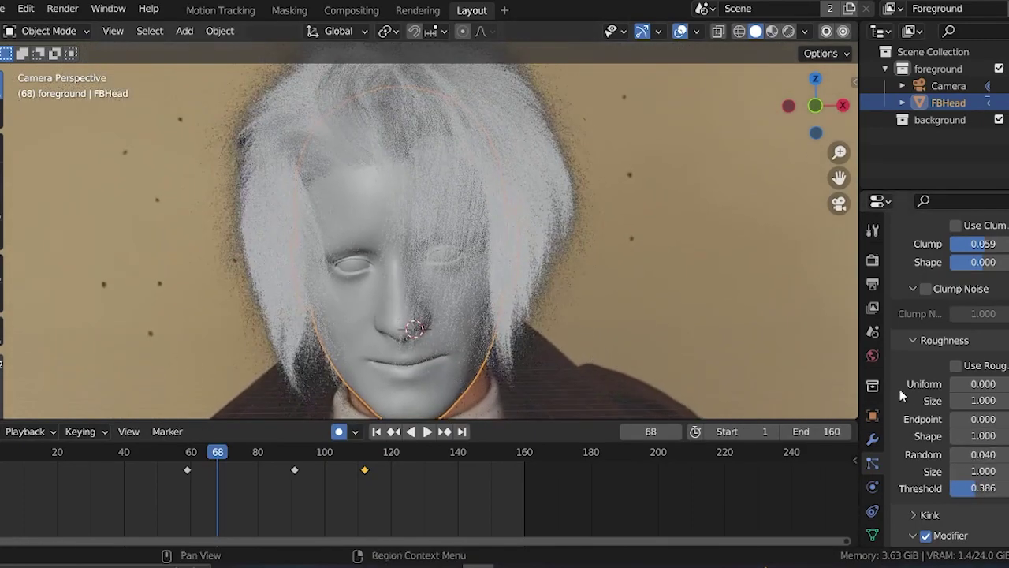
- Move the timeline back to frame 1
scroll(929, 471, "up", 8)
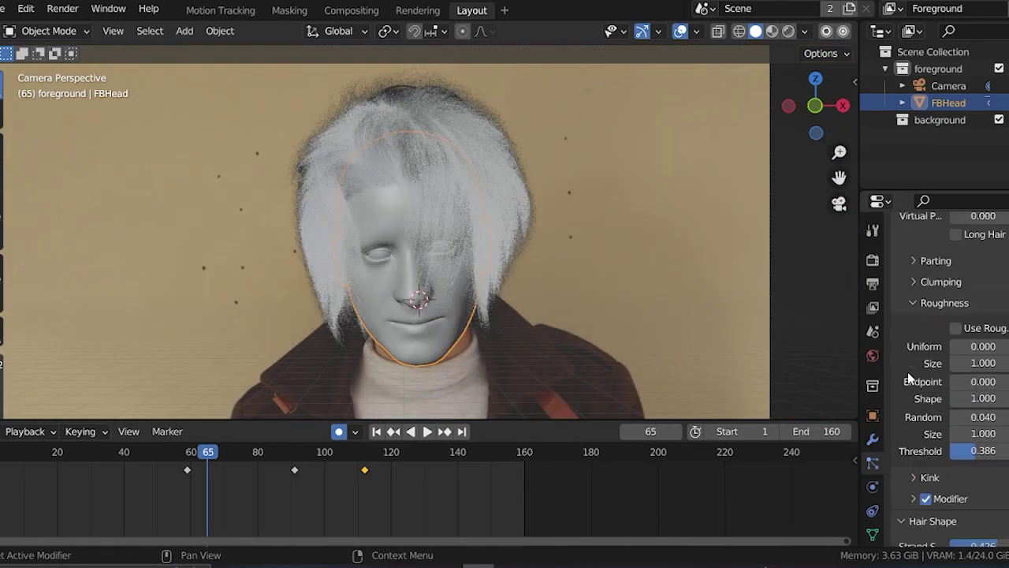
scroll(909, 382, "up", 10)
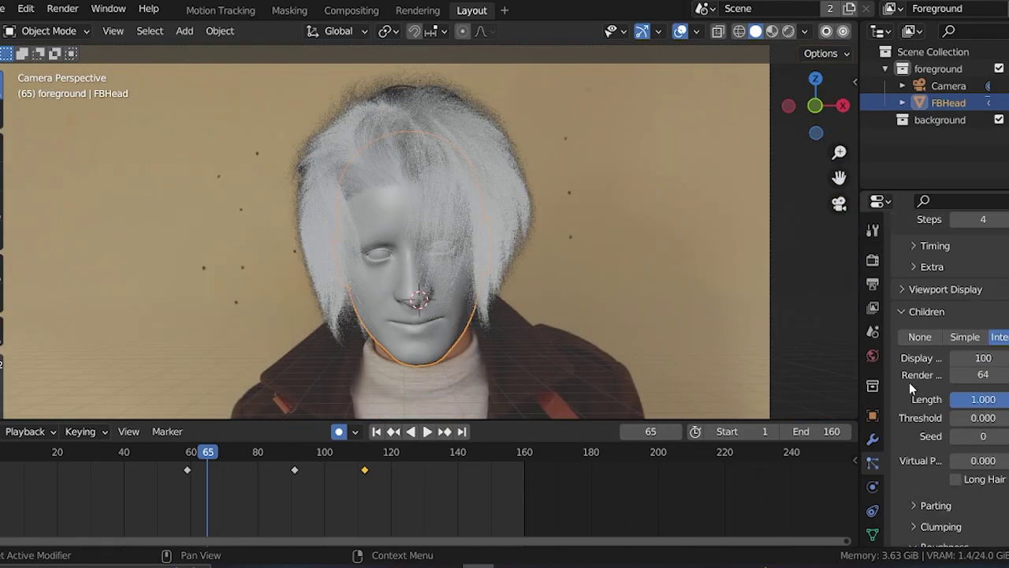
scroll(721, 376, "up", 3)
scroll(882, 405, "up", 3)
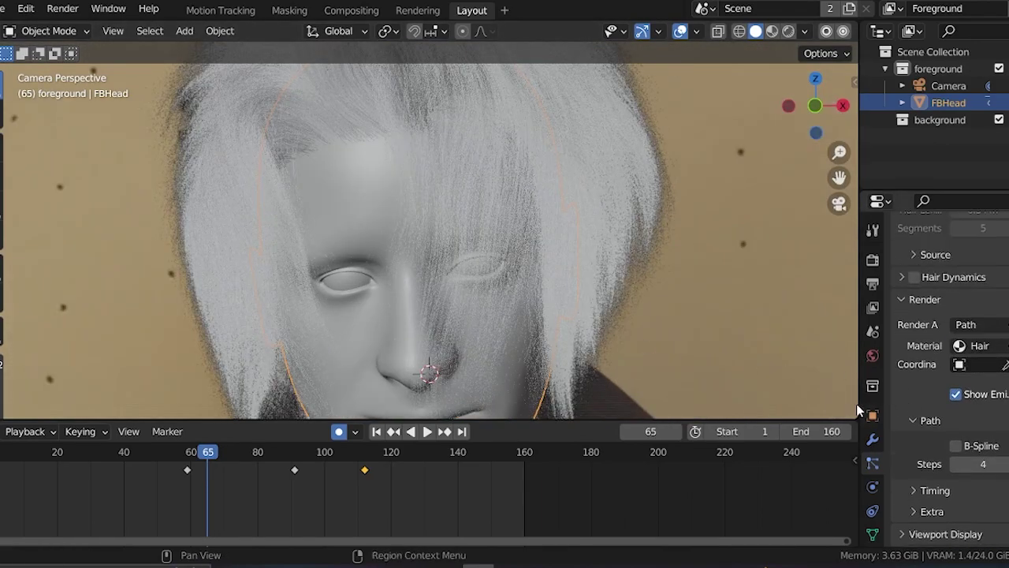
left_click_drag(60, 457, 0, 469)
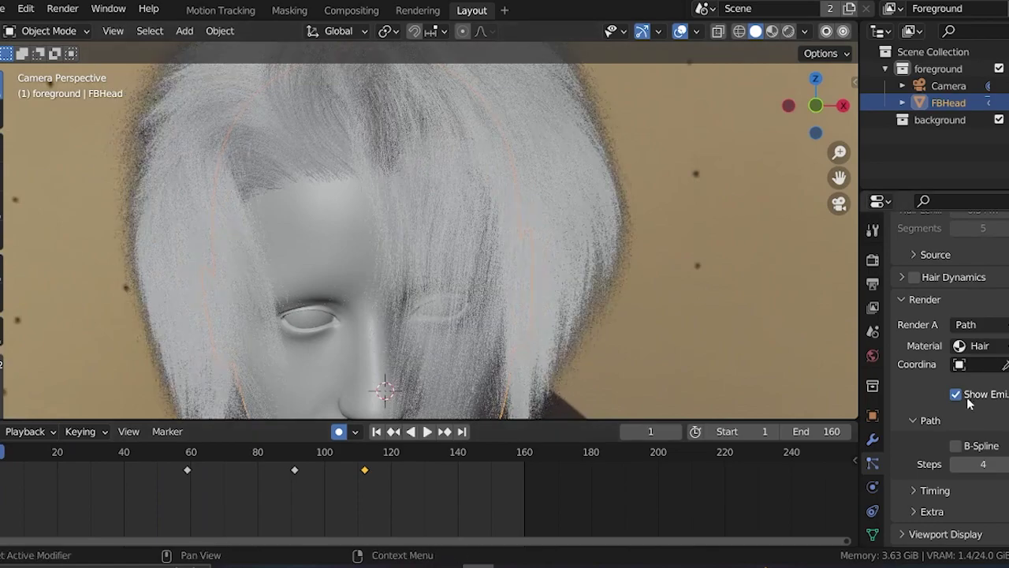
- Enable Hair Dynamics for the particle system and expand its settings
scroll(916, 415, "up", 8)
scroll(928, 402, "down", 3)
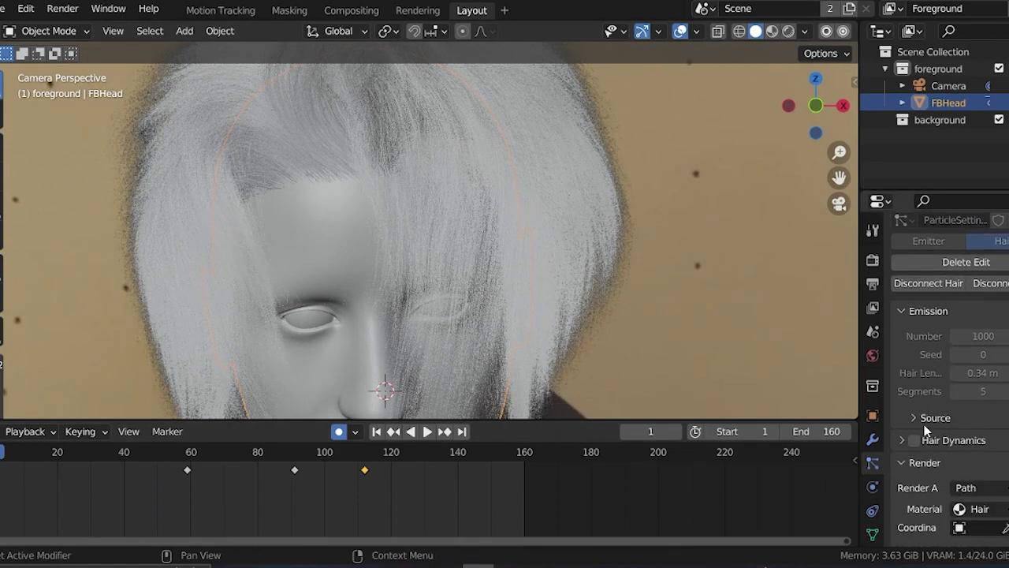
left_click(913, 441)
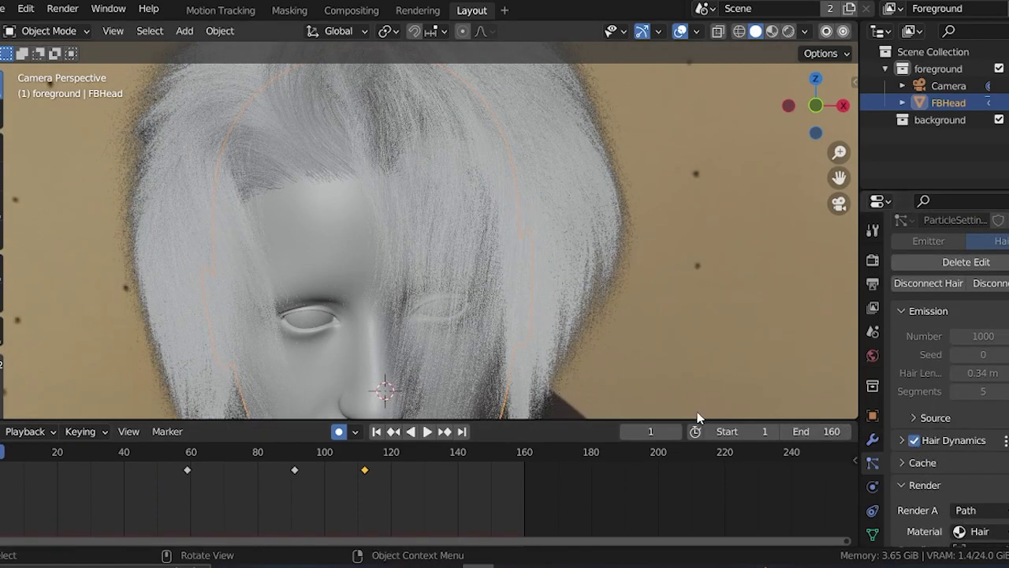
left_click(900, 442)
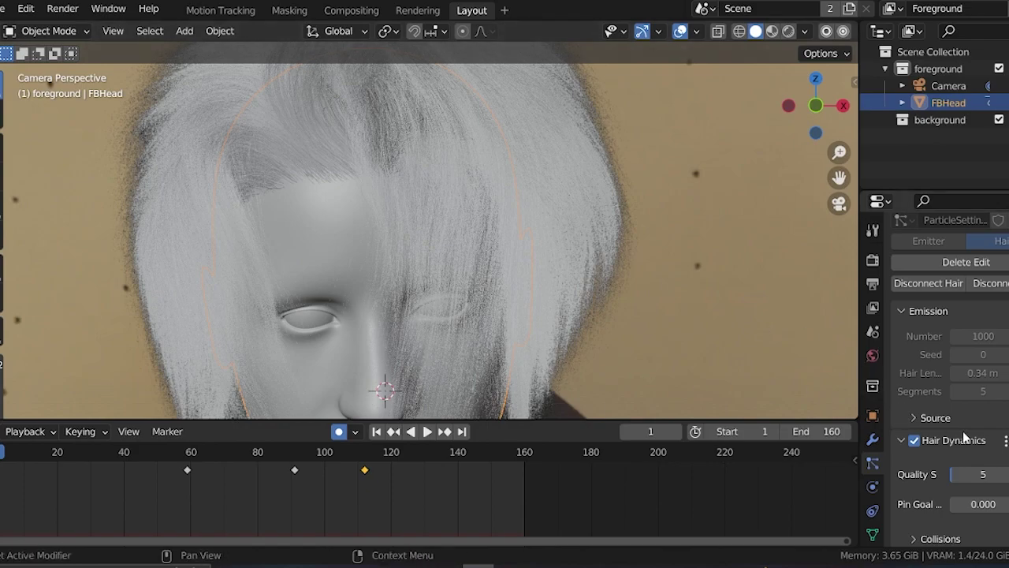
- Add Collision physics to the FBHead model
scroll(963, 438, "down", 1)
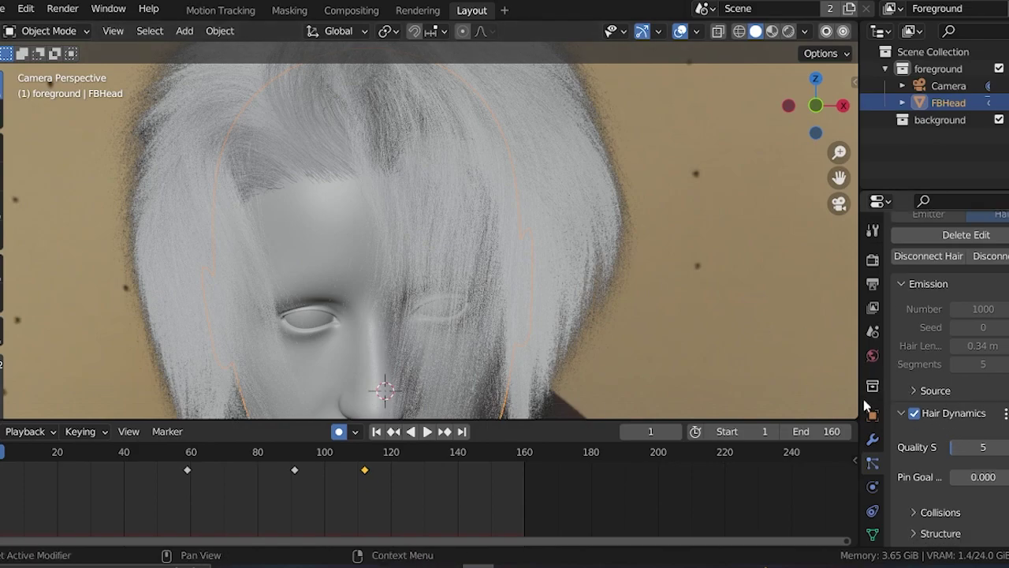
left_click(873, 487)
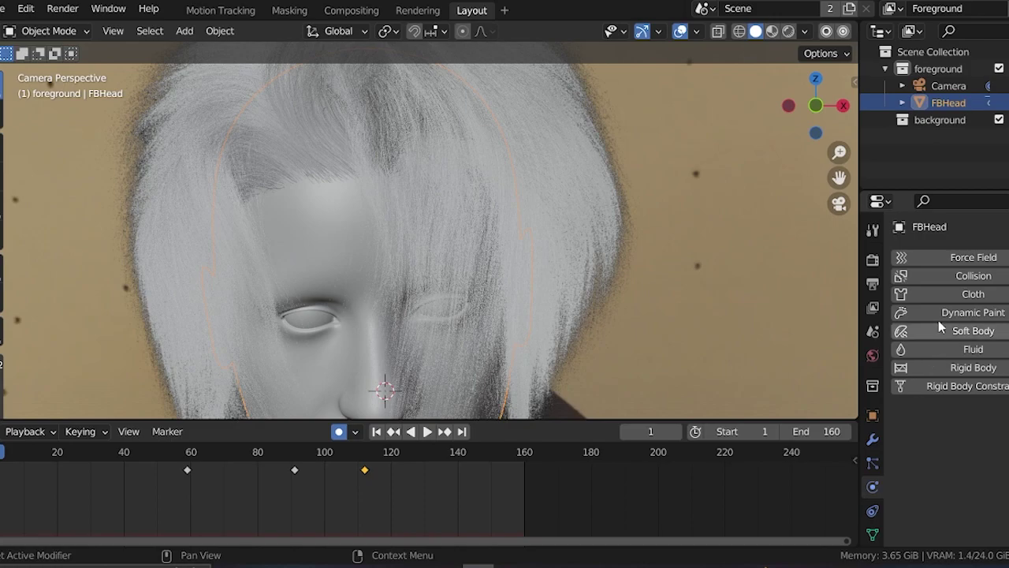
left_click(954, 278)
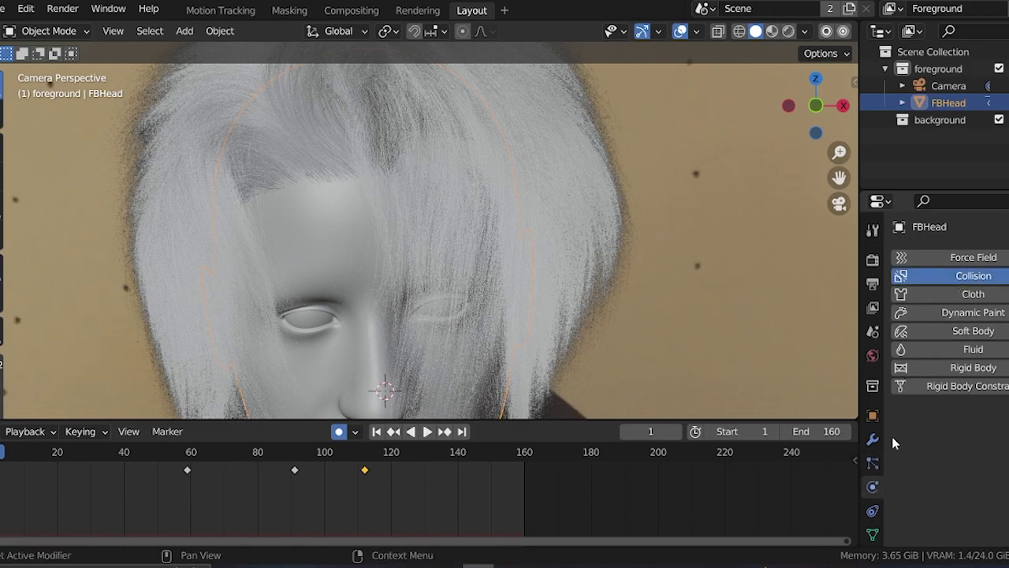
- Set the Hair Dynamics quality steps to 15
left_click(872, 465)
scroll(929, 417, "down", 4)
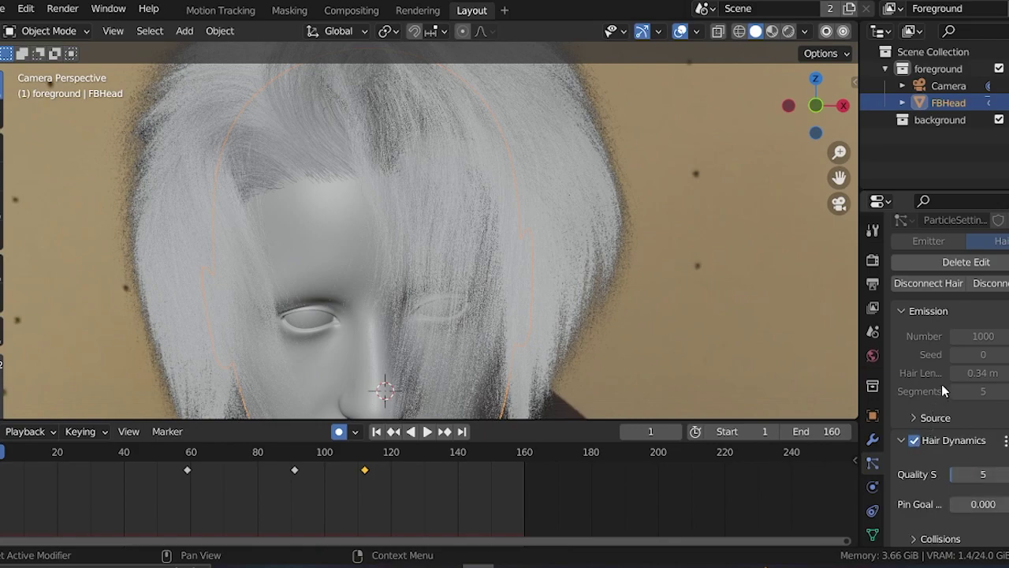
scroll(946, 434, "down", 2)
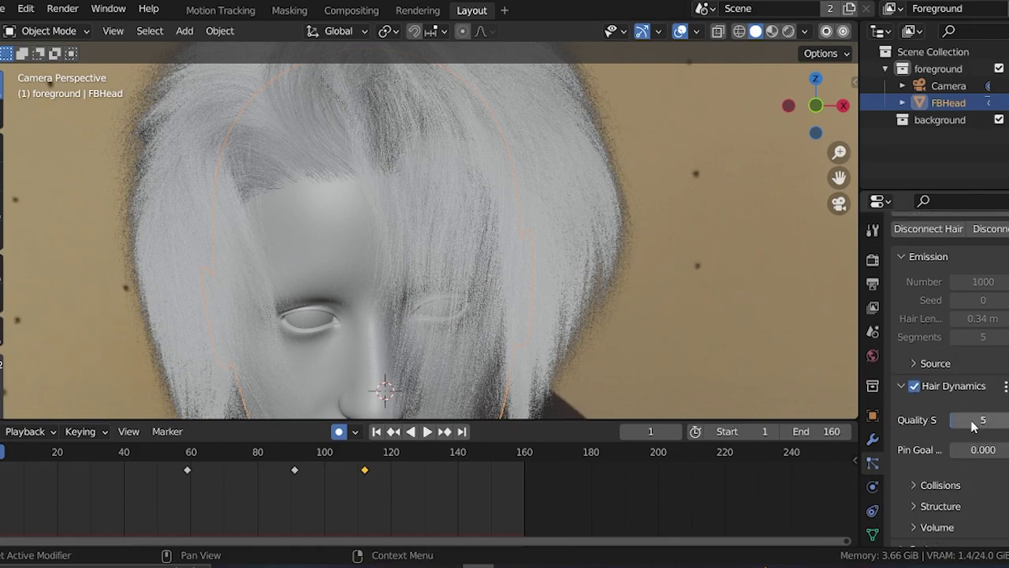
mouse_move(969, 423)
left_mouse_down()
mouse_move(994, 423)
mouse_move(976, 420)
left_mouse_up()
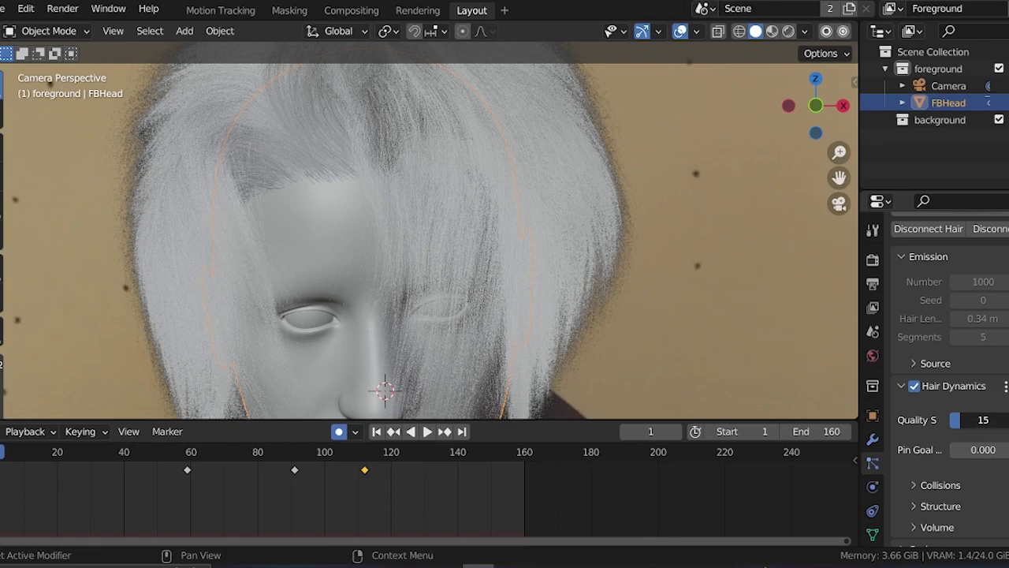
- Set the Hair Dynamics quality steps to 17 and the pin goal strength to 0.400
left_click_drag(977, 419, 980, 419)
left_click_drag(984, 419, 963, 424)
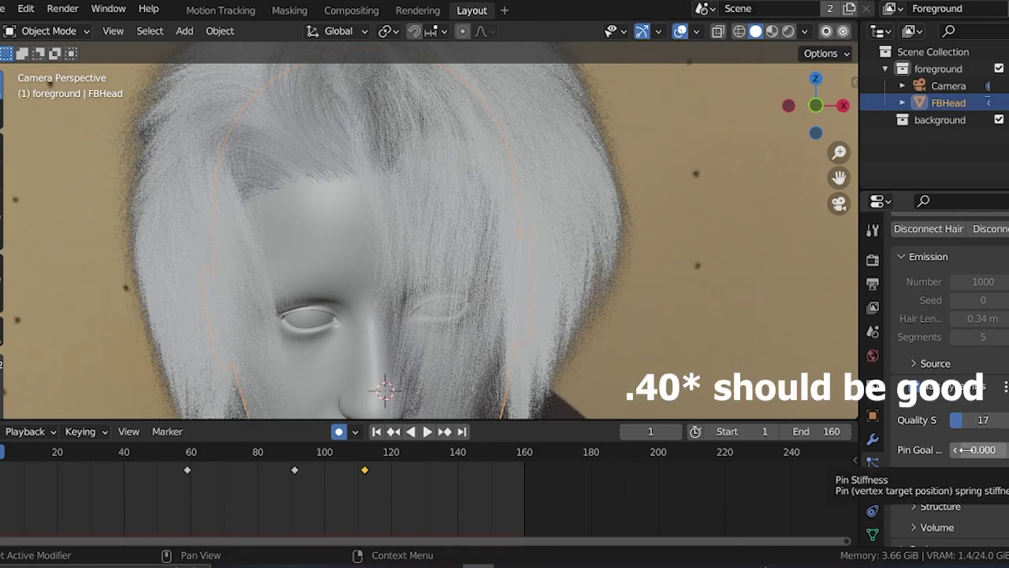
scroll(518, 298, "down", 1)
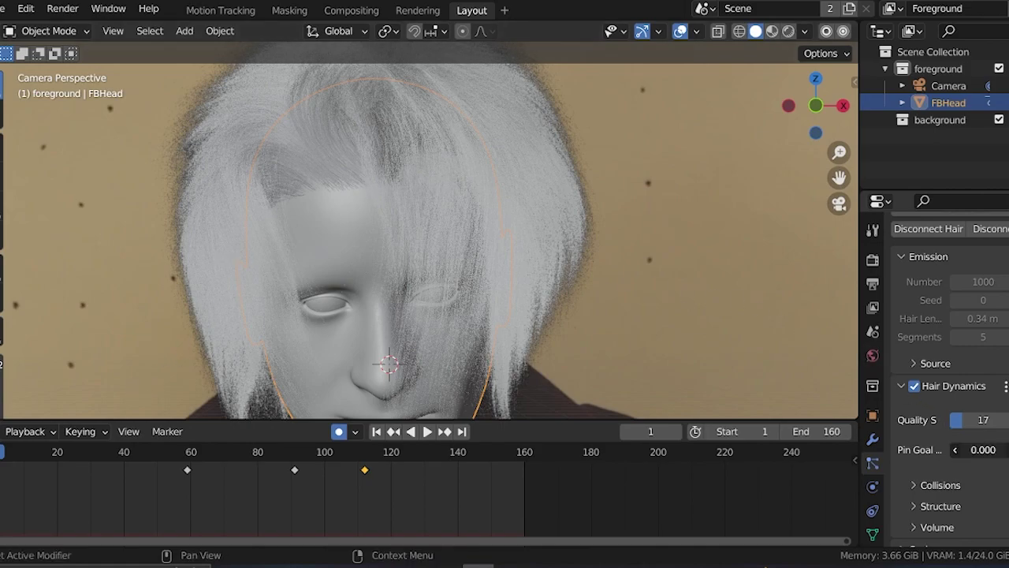
left_click_drag(982, 450, 1003, 450)
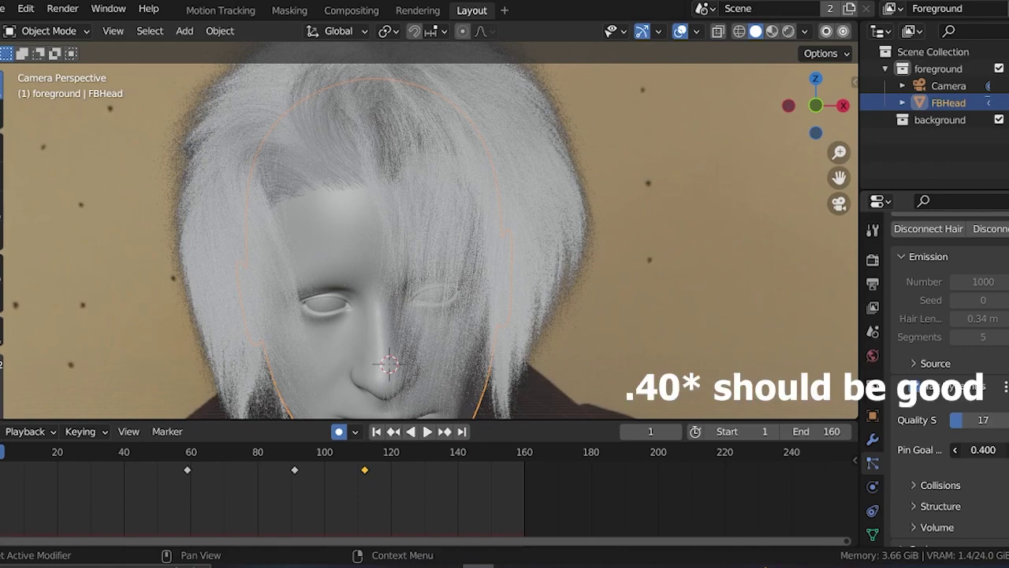
- Expand the hair's Collisions settings and set the collision distance to 0.001 m
scroll(938, 471, "down", 3)
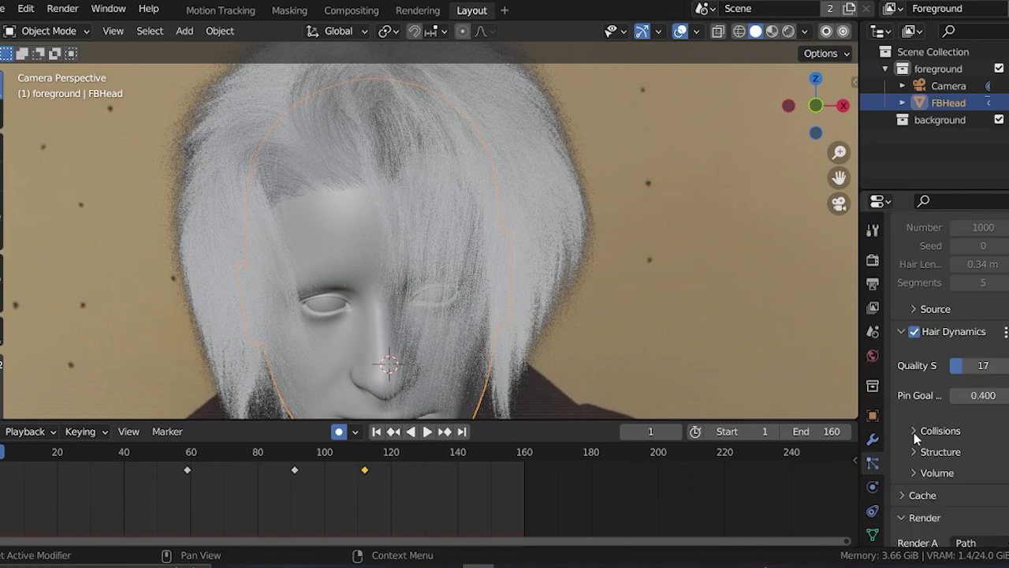
left_click(913, 430)
left_click_drag(995, 460, 976, 483)
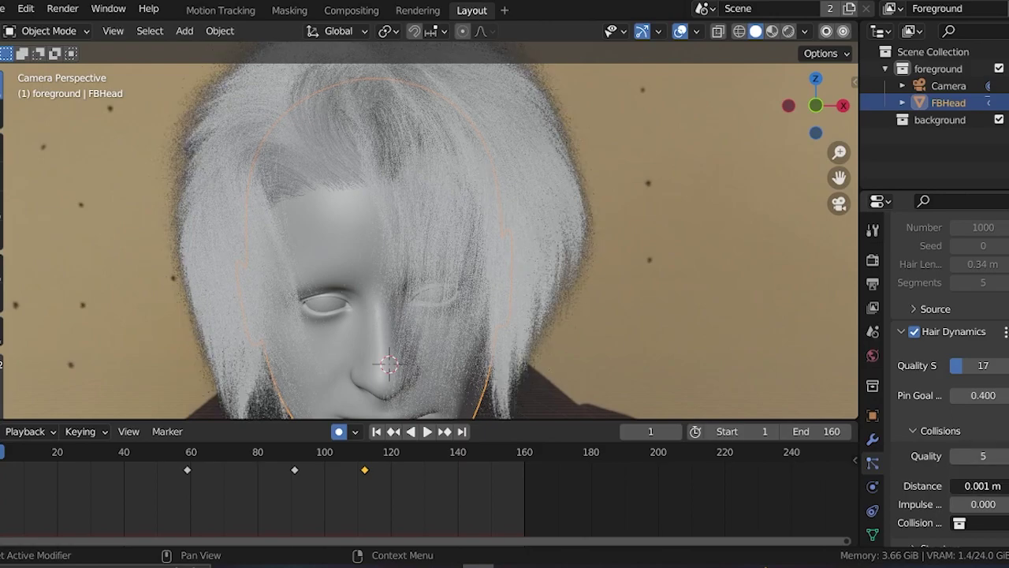
scroll(908, 464, "down", 10)
scroll(911, 410, "up", 15)
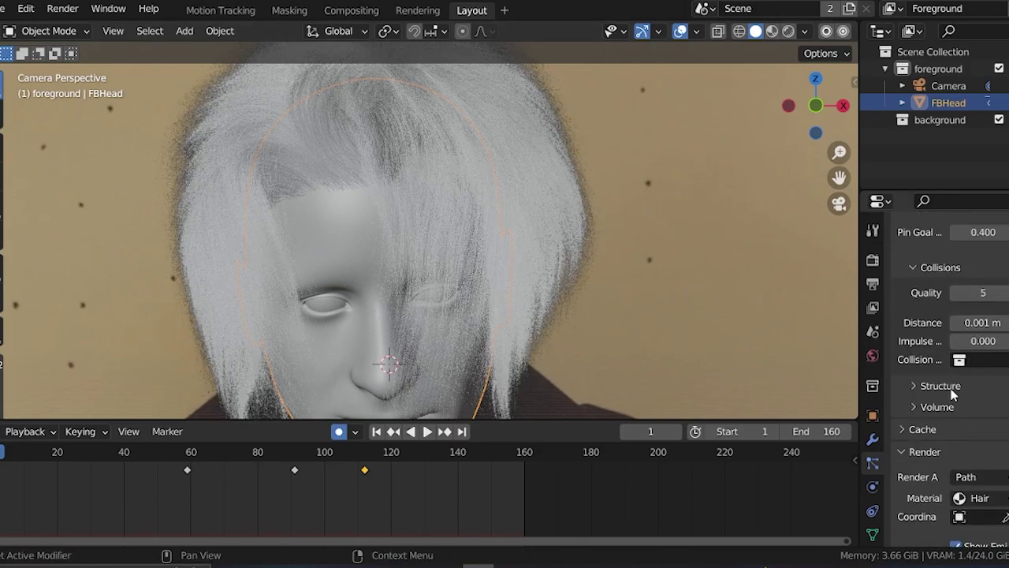
- Collapse the Hair Dynamics settings, expand the particle system's Cache and bake the hair simulation
left_click(905, 466)
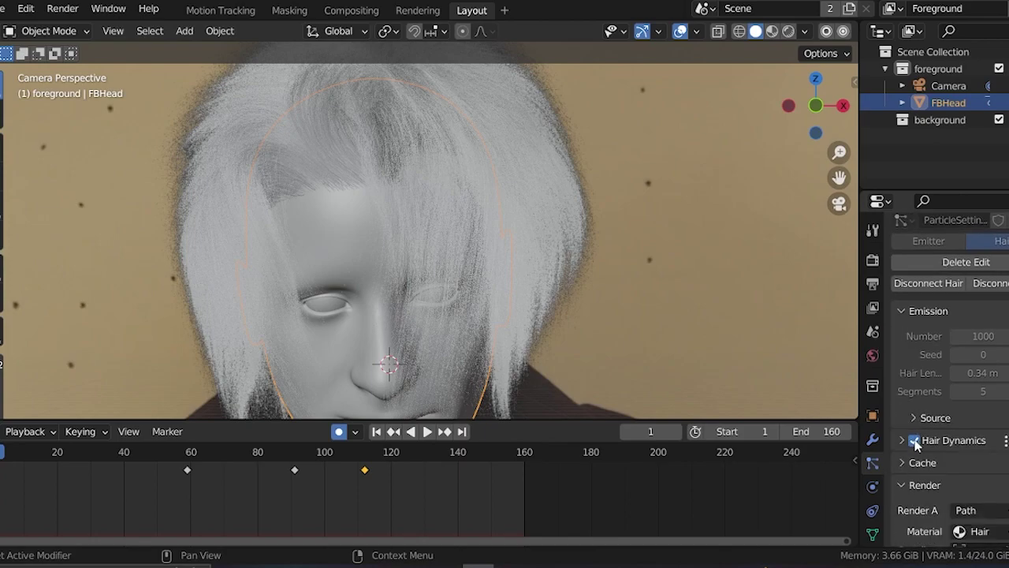
left_click(902, 465)
scroll(938, 410, "down", 5)
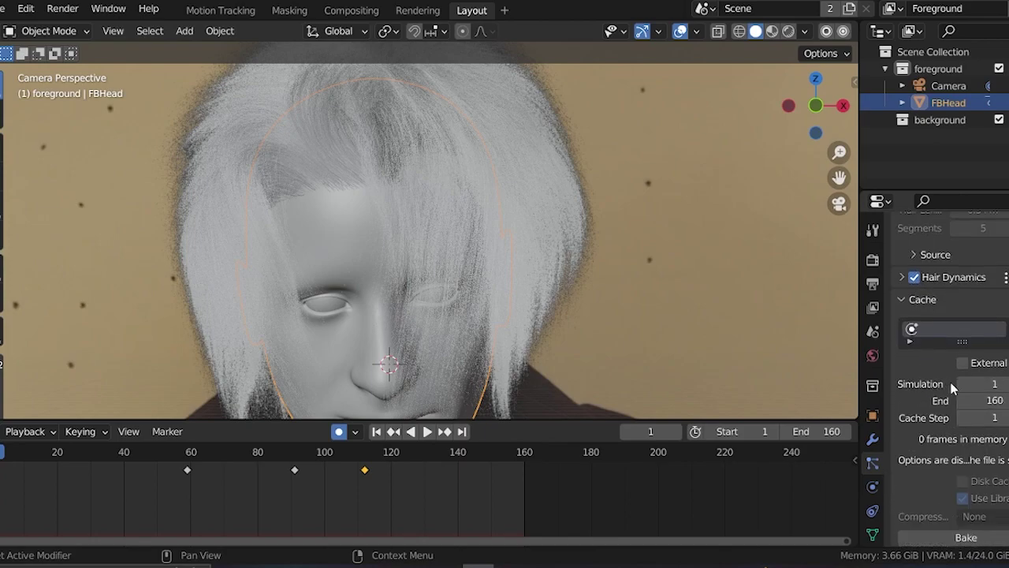
scroll(921, 410, "down", 2)
left_click(957, 484)
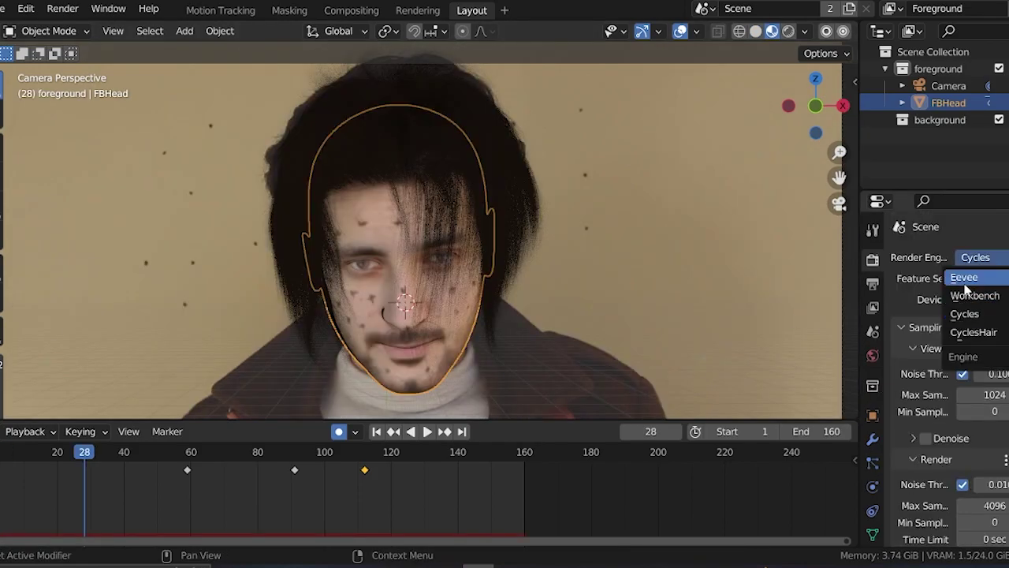
- Switch the render engine to Eevee and set the render output's file format to FFmpeg Video
left_click(873, 243)
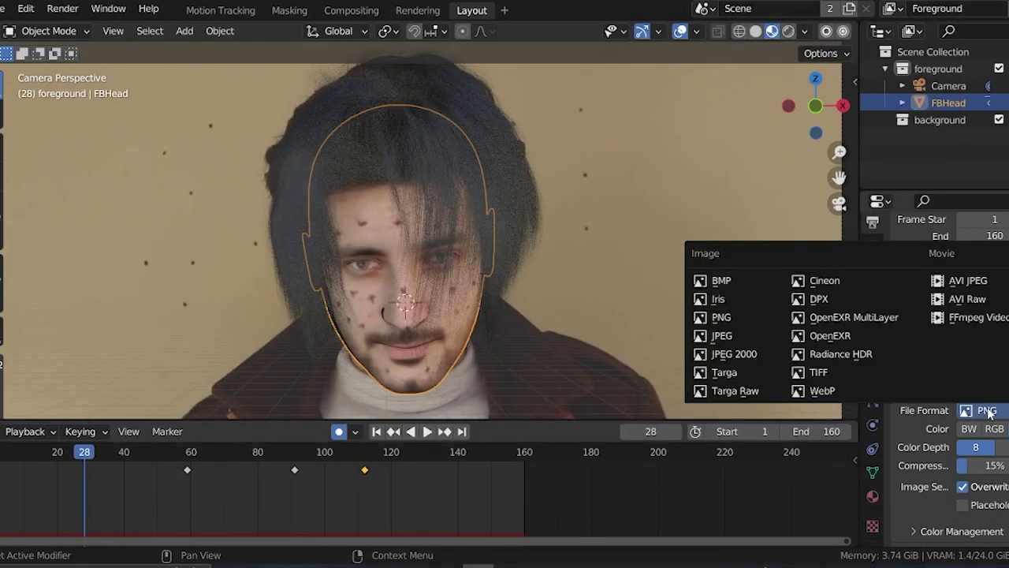
left_click(946, 318)
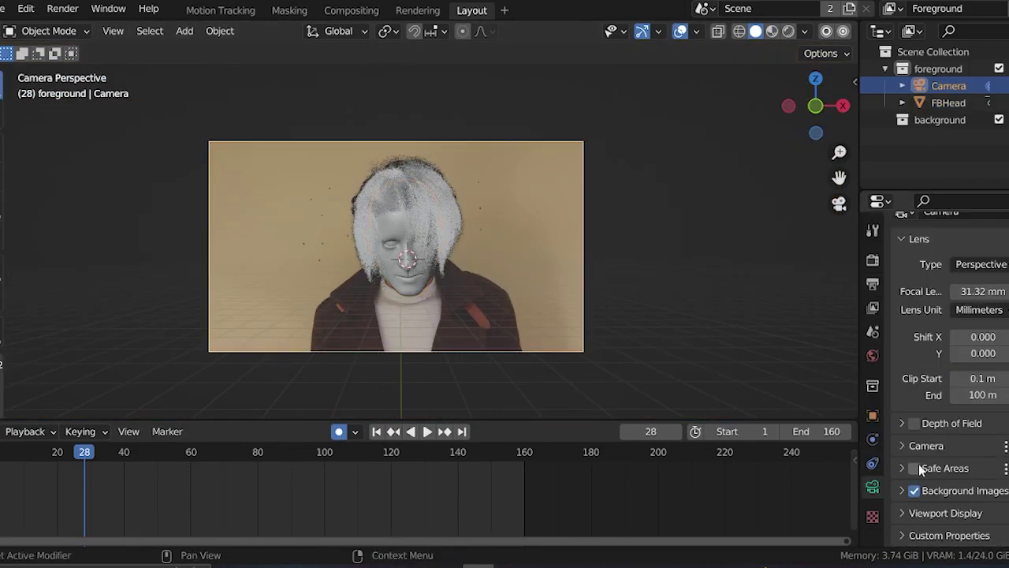
- Turn off the camera's background images and make the render's film background transparent
left_click(915, 452)
scroll(914, 379, "down", 2)
left_click(924, 284)
left_click(954, 475)
scroll(563, 308, "up", 2)
- Preview the head in Rendered shading, return to Solid shading and render the animation
key("z")
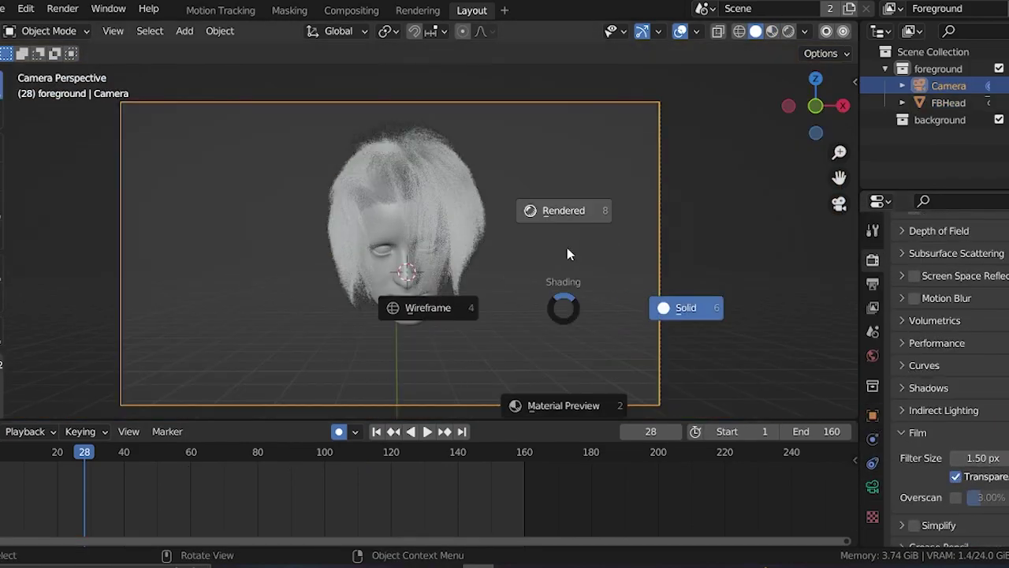
left_click(563, 211)
key("z")
left_click(656, 281)
key("ctrl+F12")
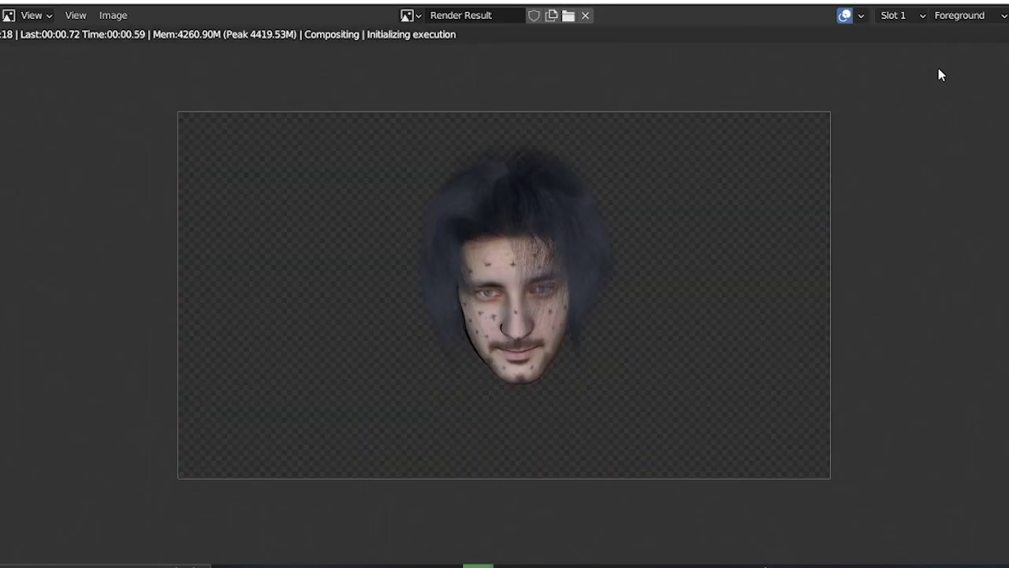
left_click(633, 565)
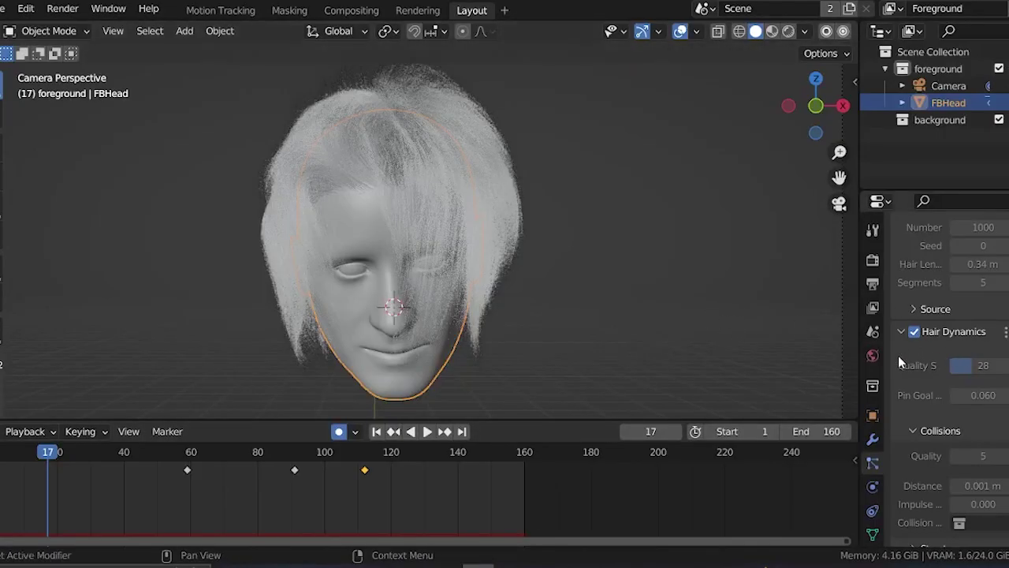
- Examine the Hair Dynamics settings and how the simulated hair falls around the face
scroll(447, 219, "up", 4)
scroll(447, 219, "down", 4)
scroll(975, 359, "down", 5)
scroll(934, 365, "up", 4)
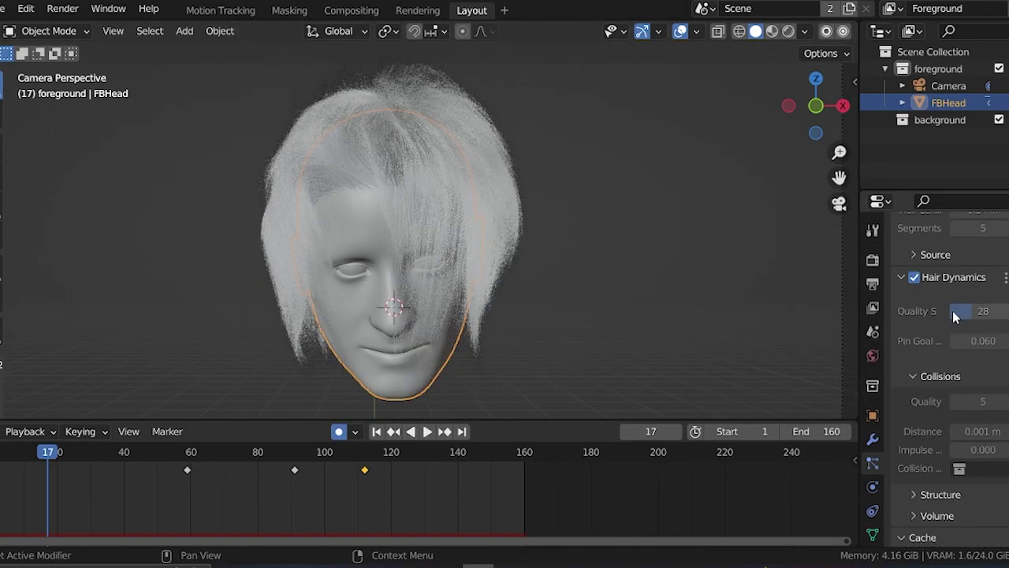
scroll(387, 271, "up", 2)
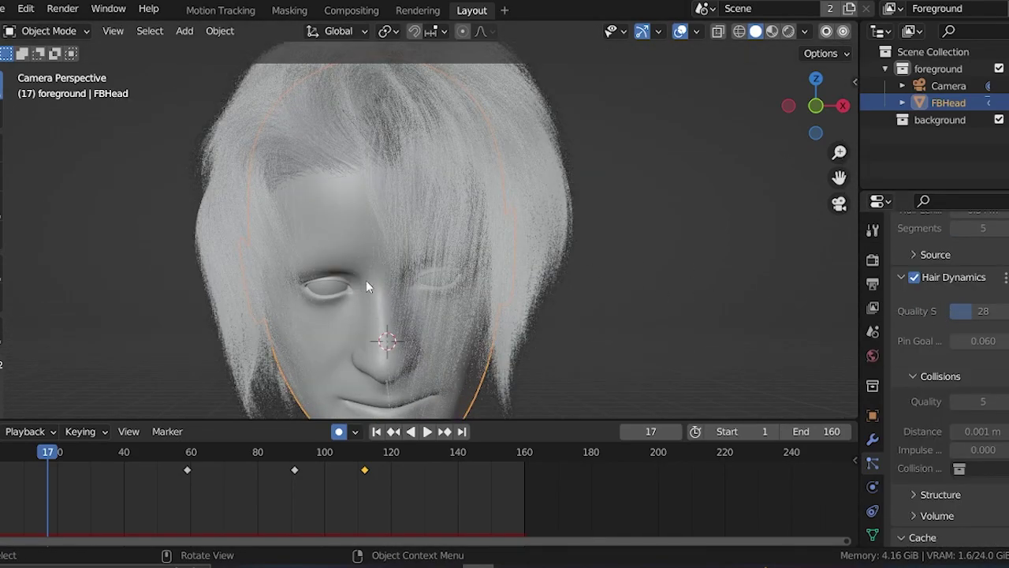
scroll(366, 280, "up", 1)
scroll(367, 279, "down", 3)
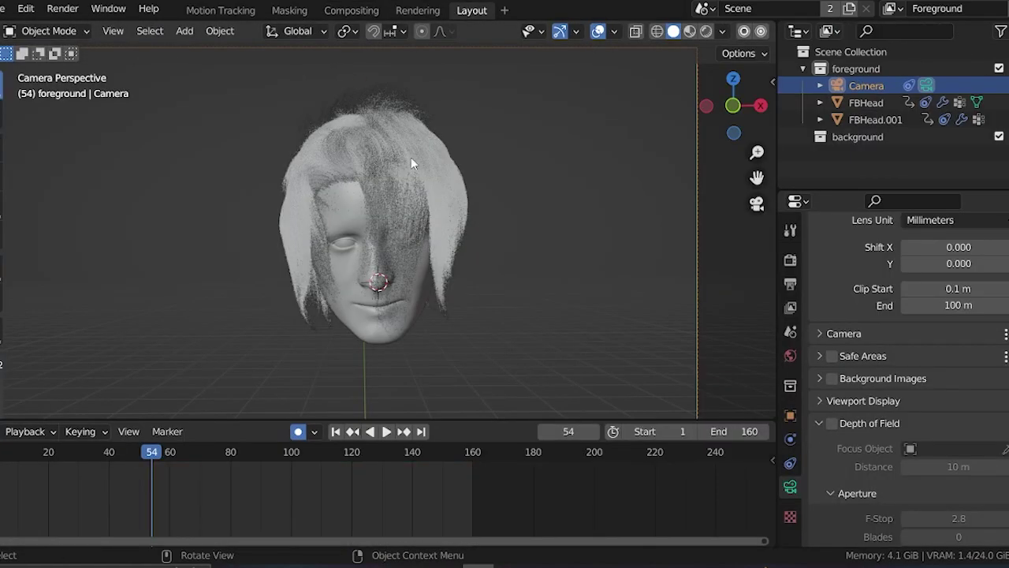
scroll(388, 197, "up", 3)
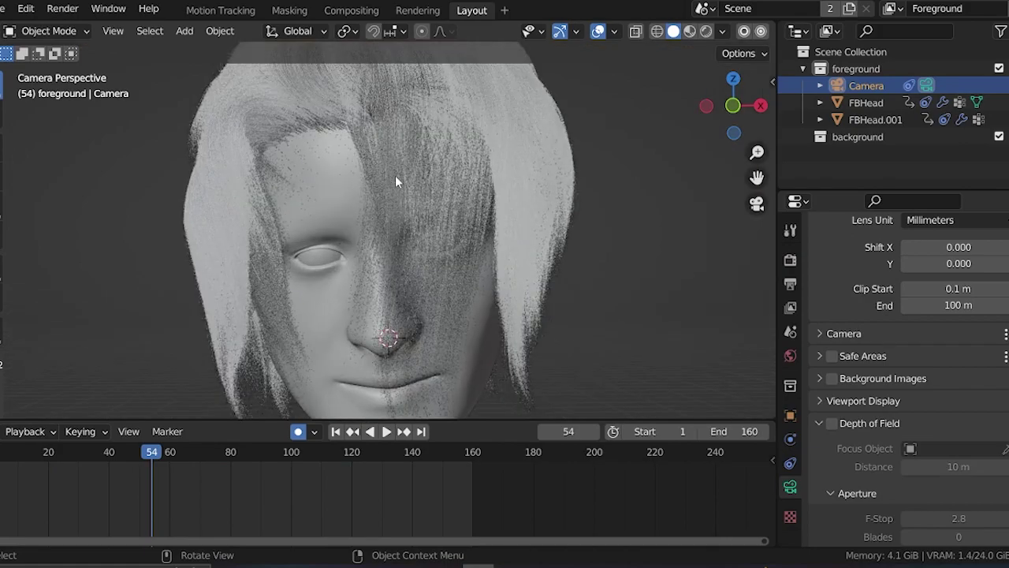
scroll(390, 175, "down", 2)
- In the Compositing workspace, link the hair Render Layers image output to the Composite node
left_click(346, 12)
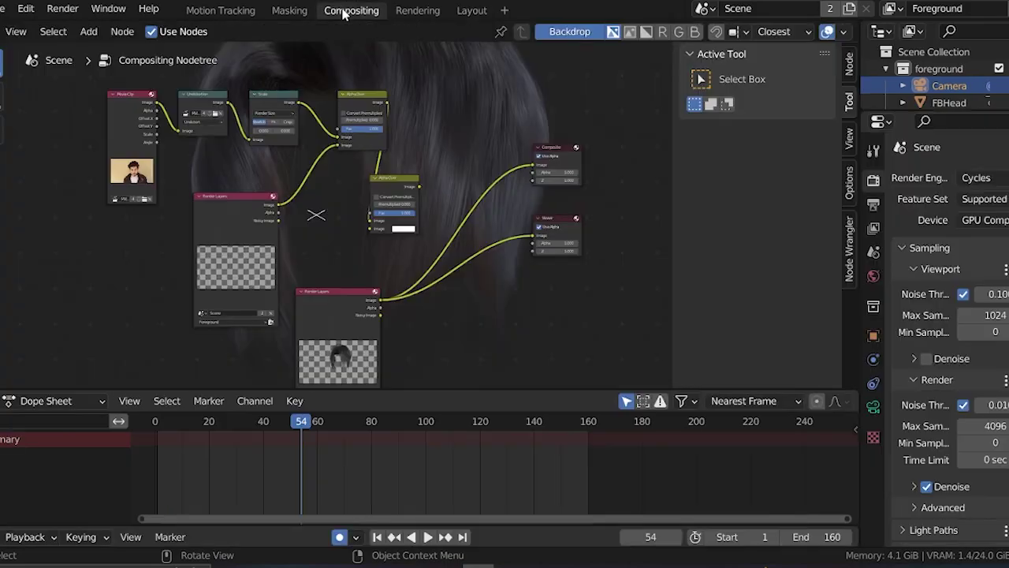
scroll(318, 206, "up", 2)
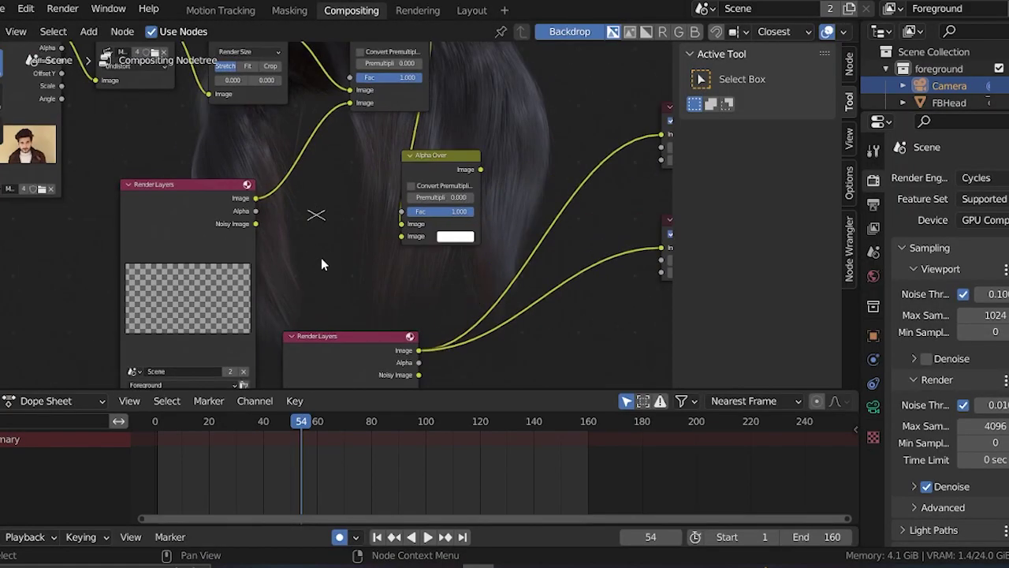
scroll(318, 209, "down", 1)
middle_click_drag(479, 257, 304, 134)
scroll(237, 198, "up", 2)
middle_click_drag(252, 197, 221, 277)
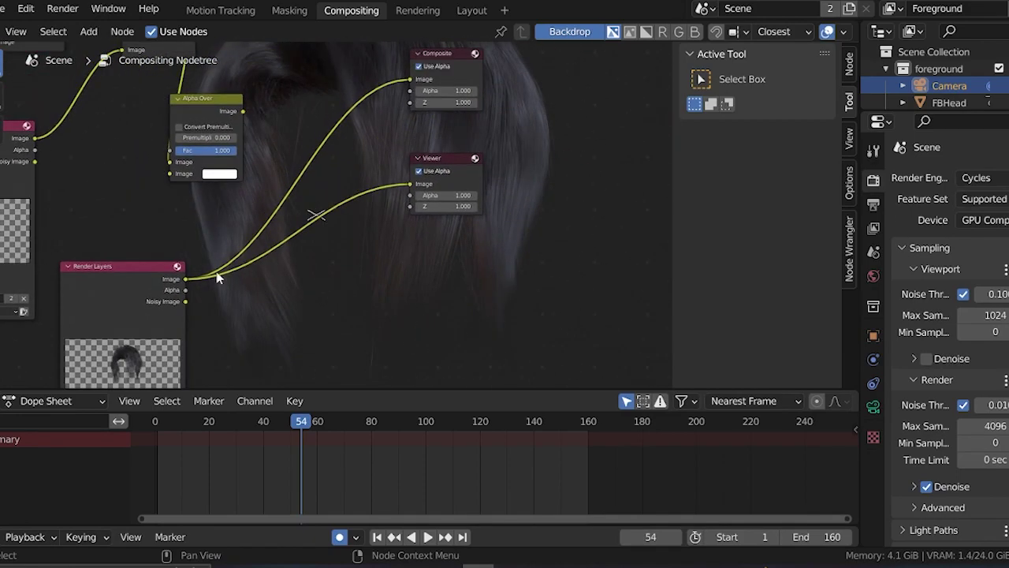
left_click_drag(186, 281, 412, 78)
scroll(209, 270, "down", 3)
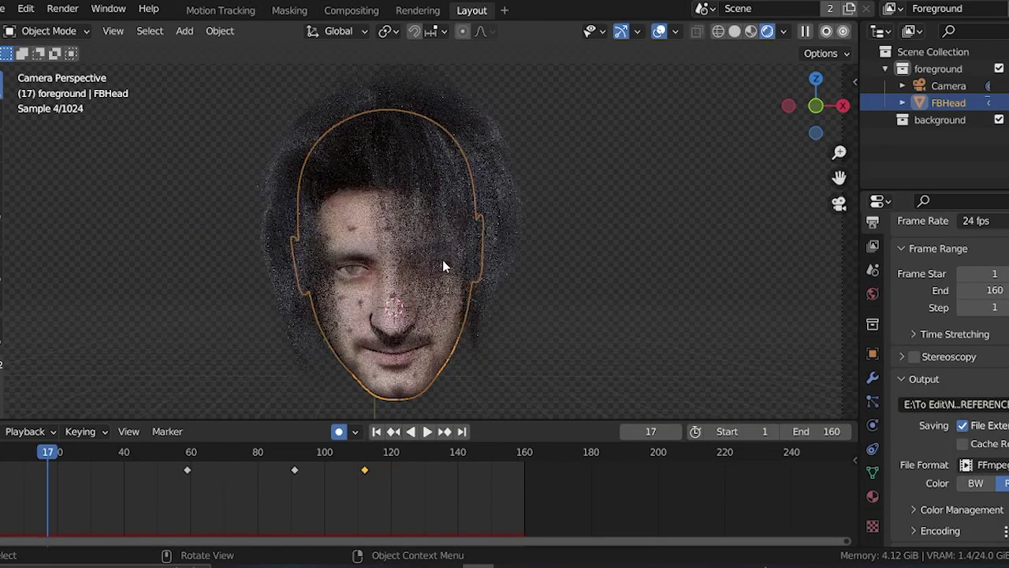
- Inspect the rendered face and hair up close, and review the output settings and the film transparency settings
scroll(446, 261, "up", 4)
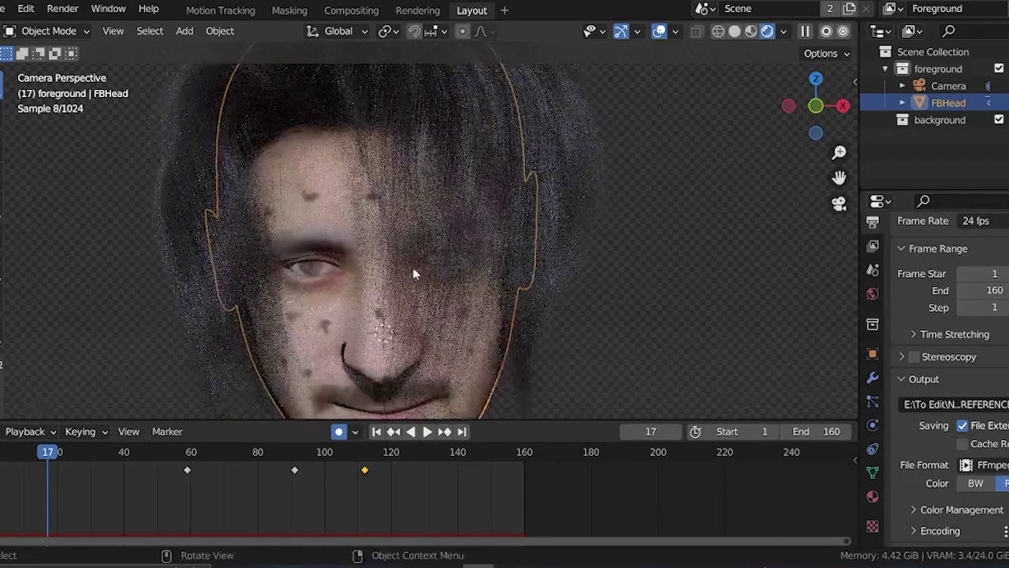
middle_click_drag(439, 334, 457, 289, "shift")
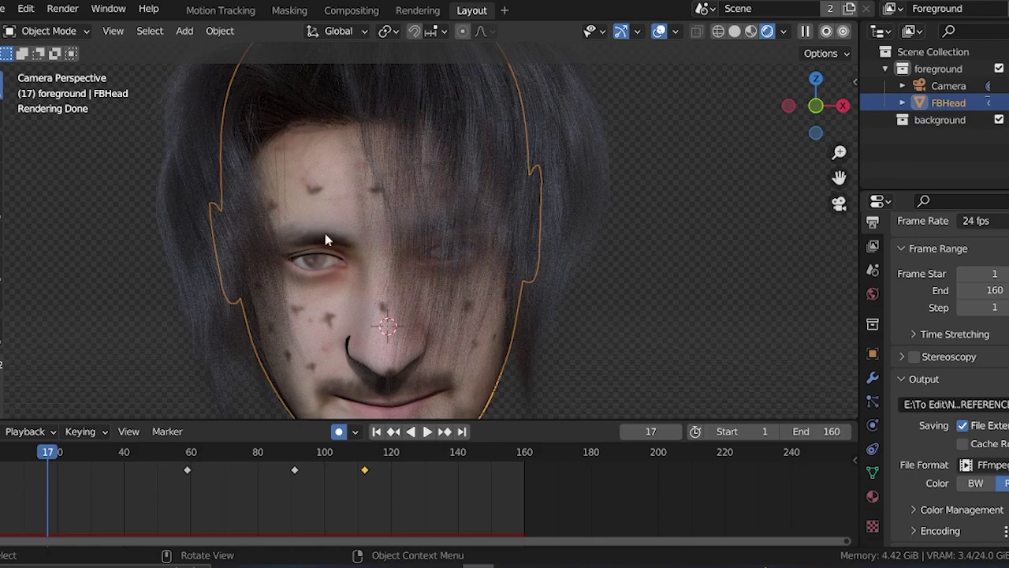
scroll(879, 244, "up", 2)
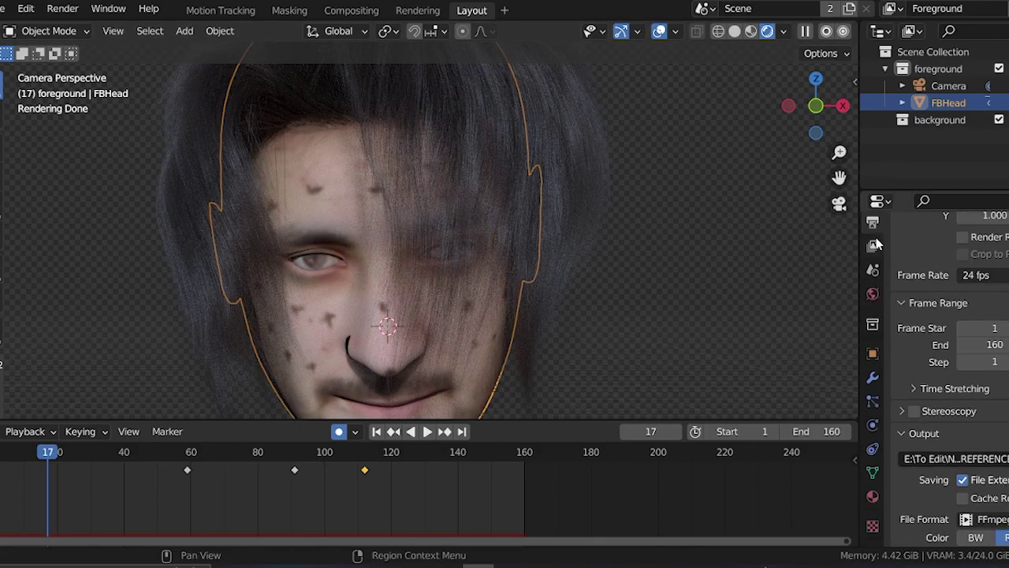
scroll(907, 316, "down", 3)
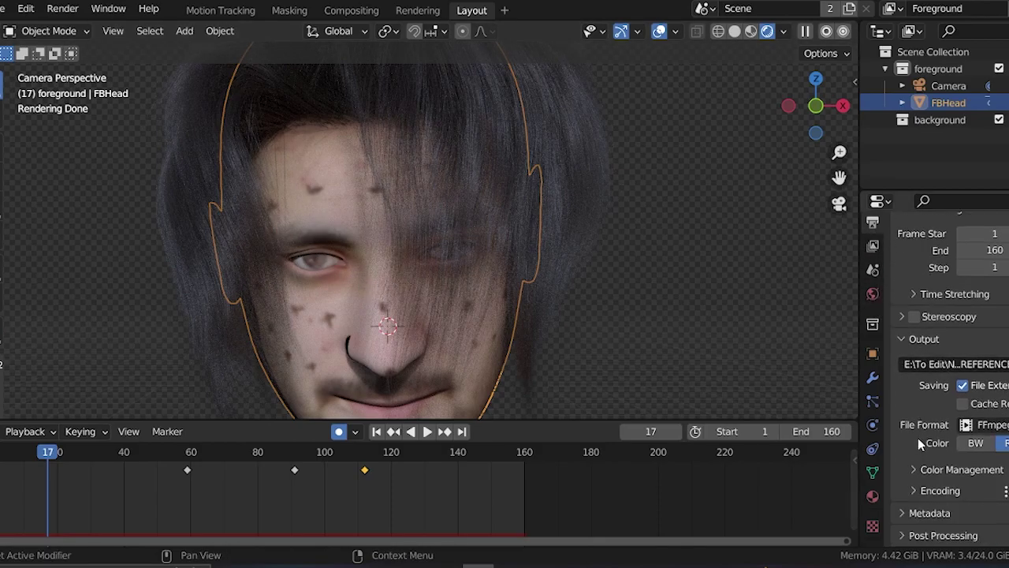
scroll(918, 441, "up", 2)
scroll(875, 244, "up", 2)
left_click(873, 256)
scroll(899, 331, "down", 4)
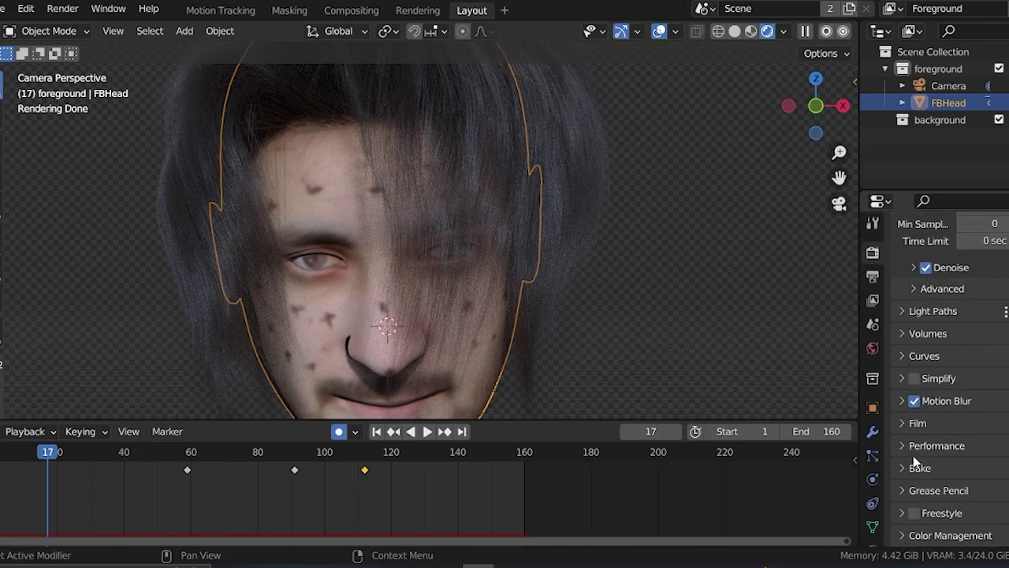
left_click(896, 423)
scroll(934, 423, "down", 2)
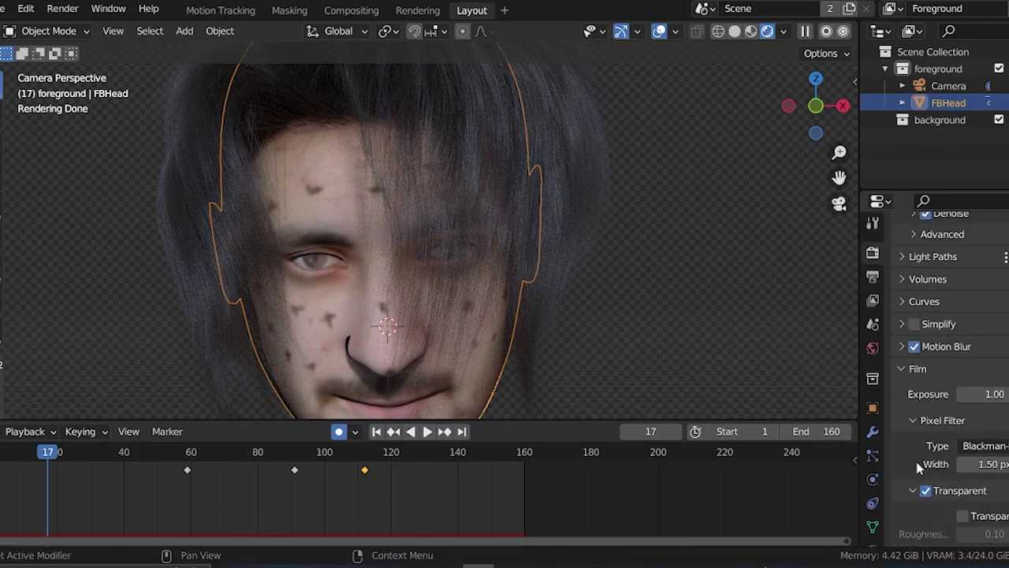
- Duplicate the FBHead model in place
left_click(873, 456)
scroll(946, 378, "down", 5)
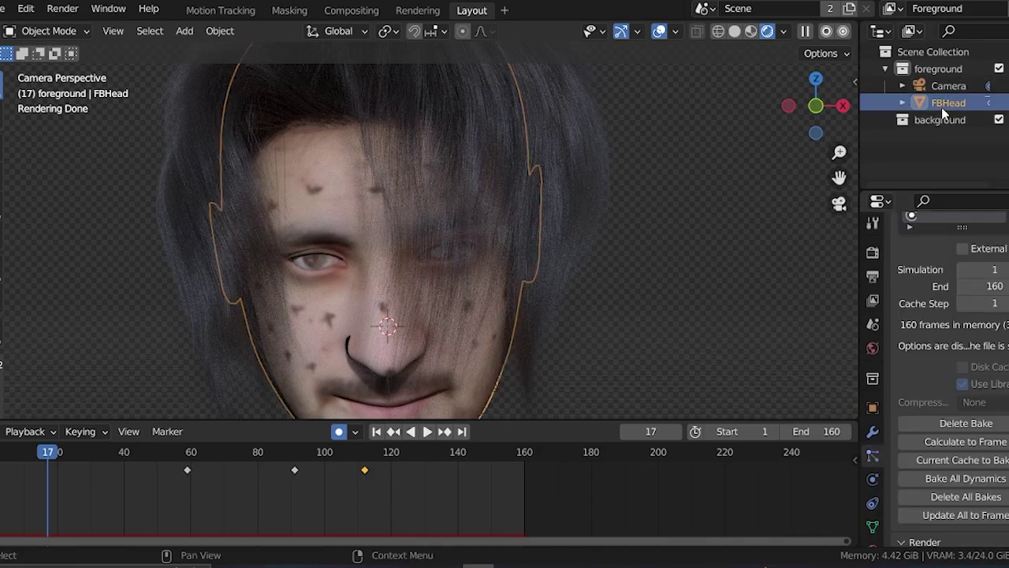
key("shift")
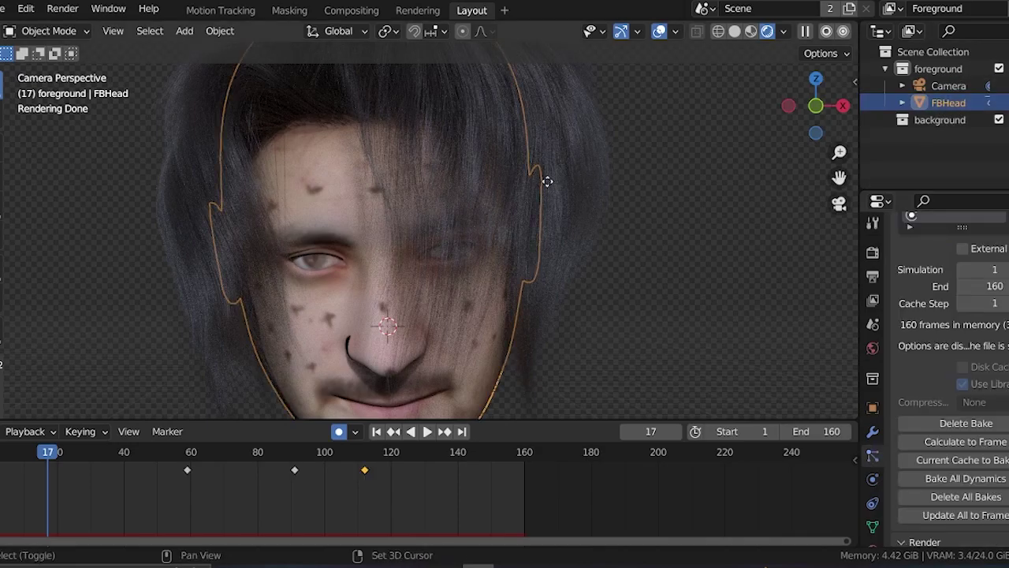
key("shift+d")
right_click(547, 181)
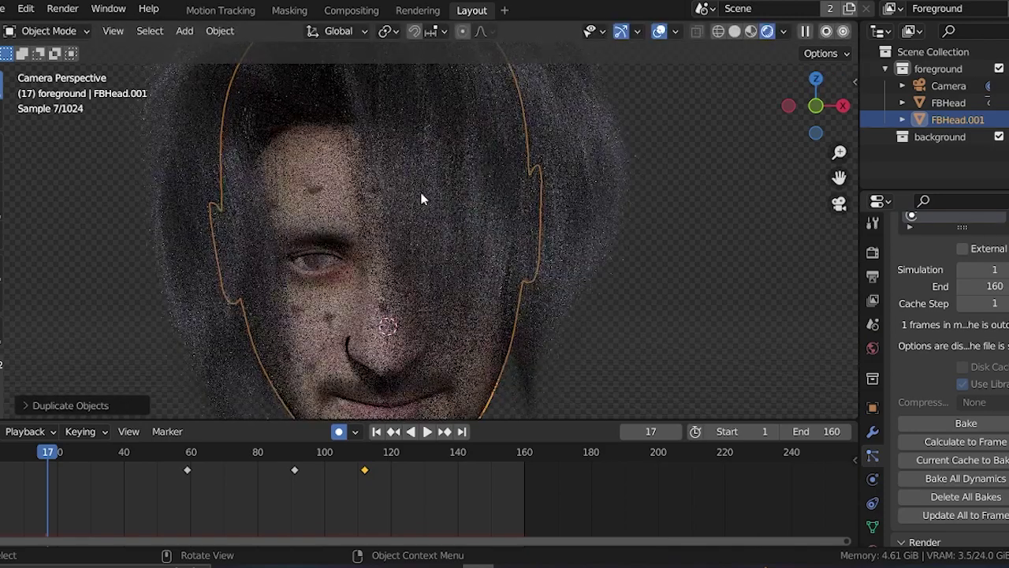
- Remove the hair particle system from the duplicated head
scroll(947, 317, "up", 15)
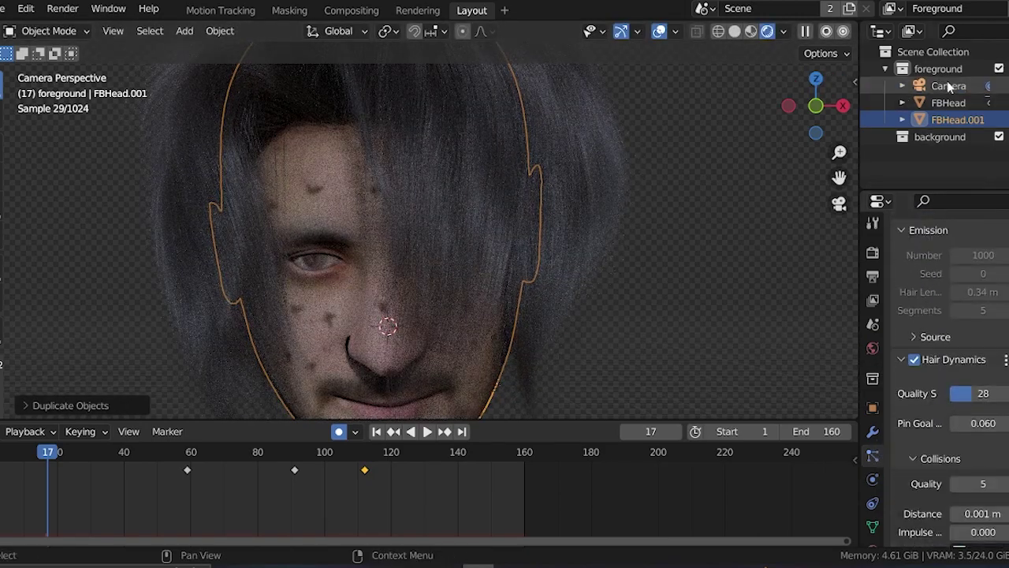
scroll(951, 313, "up", 3)
left_click(999, 183)
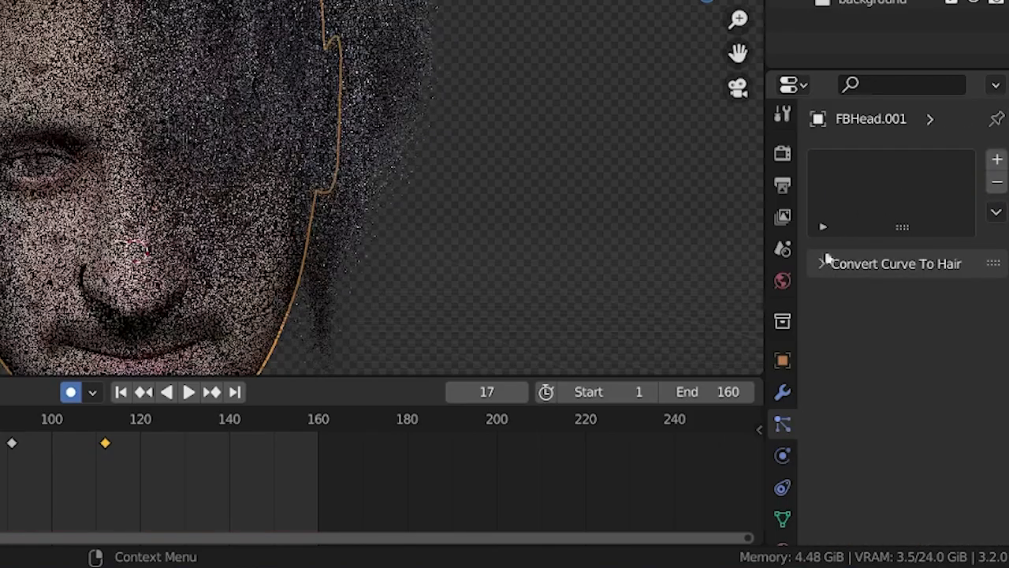
- Enable the Holdout mask in the duplicated head's Visibility settings
left_click(785, 362)
scroll(886, 325, "down", 8)
left_click(832, 309)
scroll(902, 272, "down", 5)
left_click(904, 273)
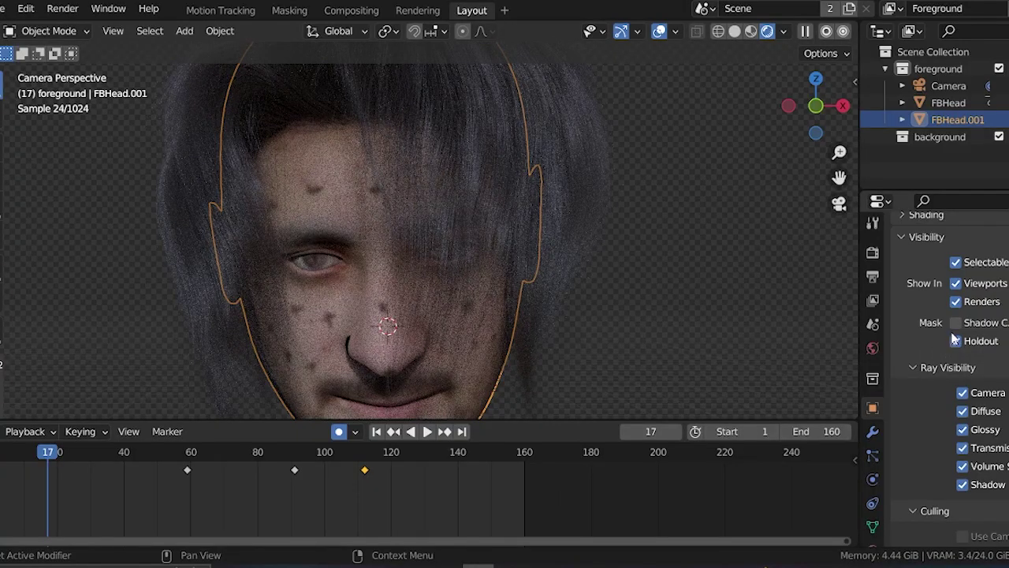
- Turn off Show Emitter in the Viewport Display settings of the original FBHead's hair particle system
left_click(950, 104)
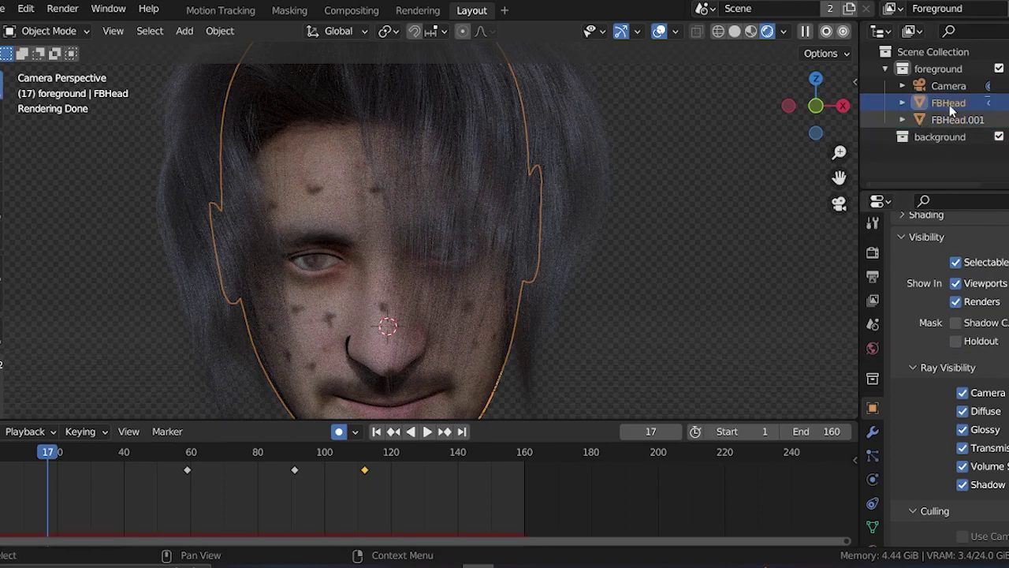
left_click(872, 456)
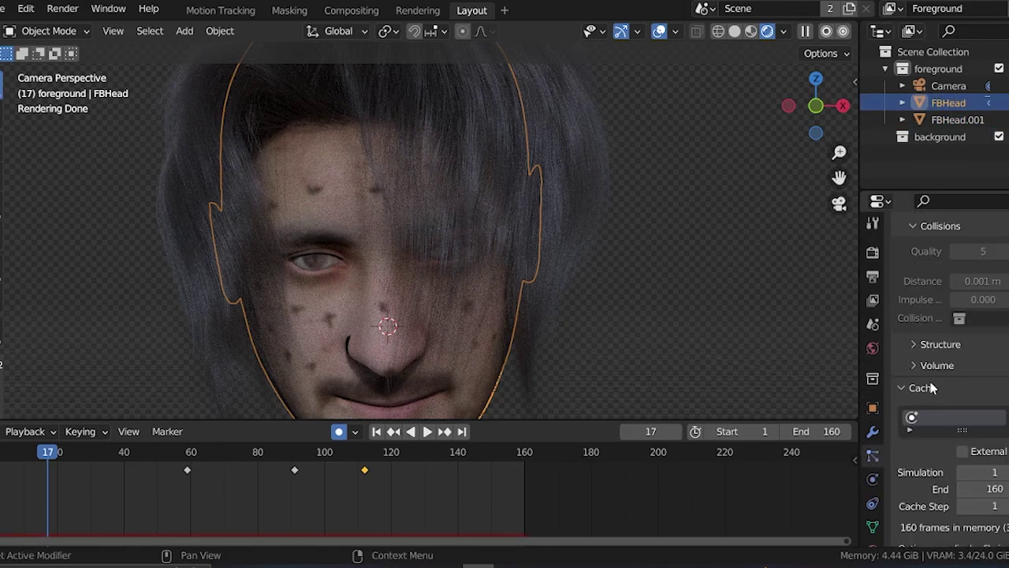
scroll(899, 430, "down", 6)
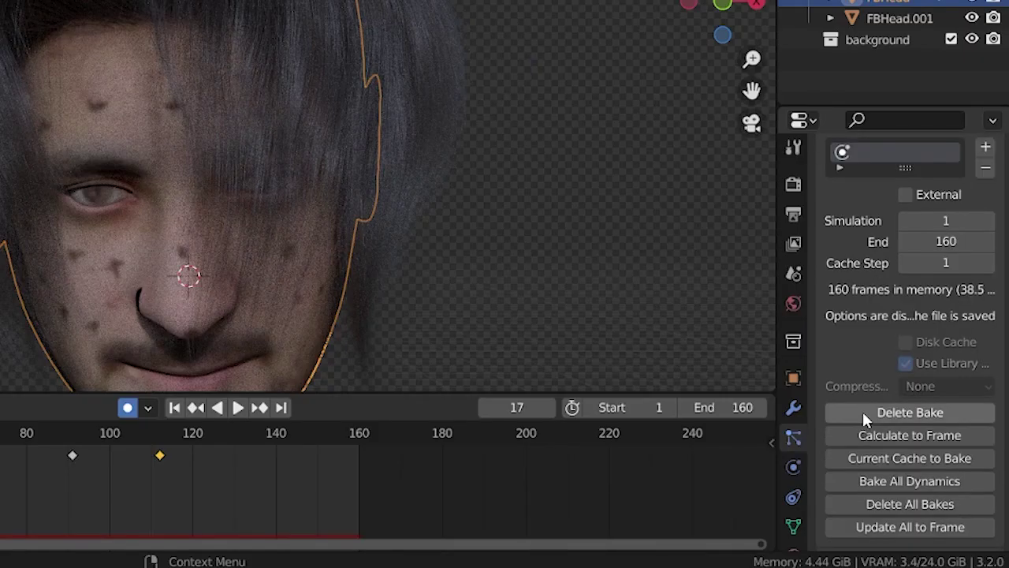
scroll(863, 411, "down", 12)
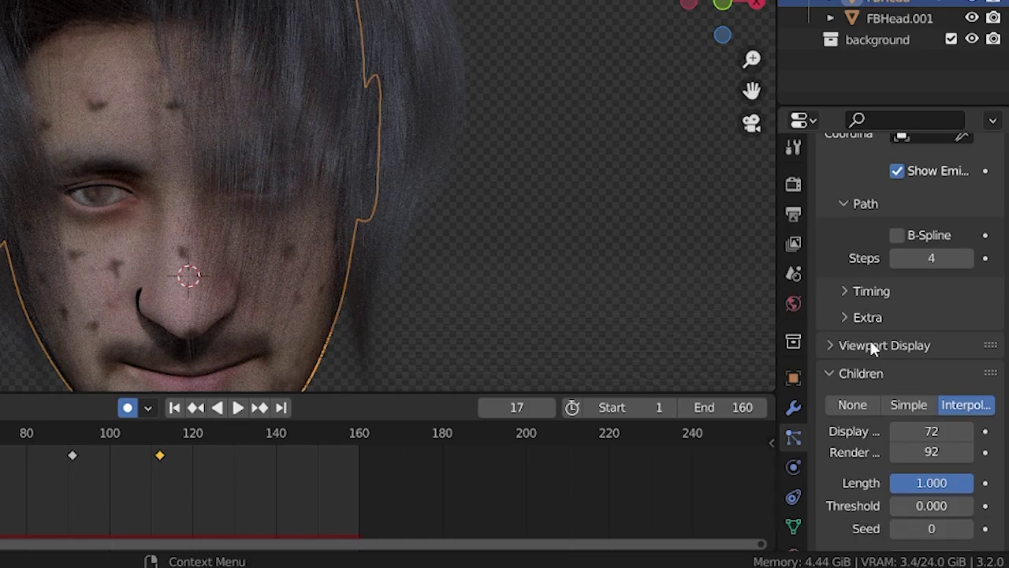
left_click(836, 347)
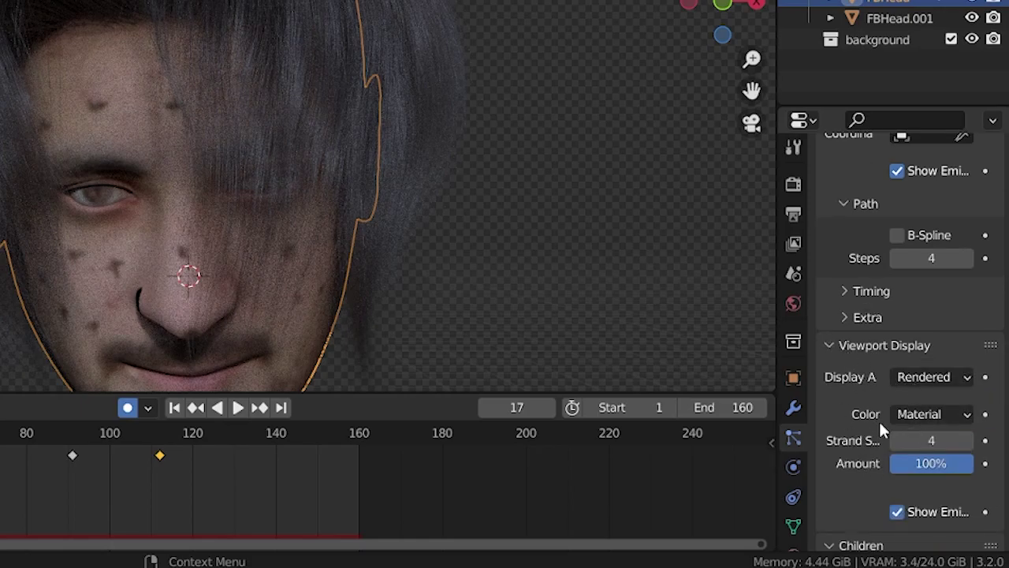
scroll(891, 457, "down", 1)
left_click(899, 479)
- Turn off Show Emitter in the Render settings of the same hair particle system
scroll(858, 410, "down", 4)
left_click(832, 377)
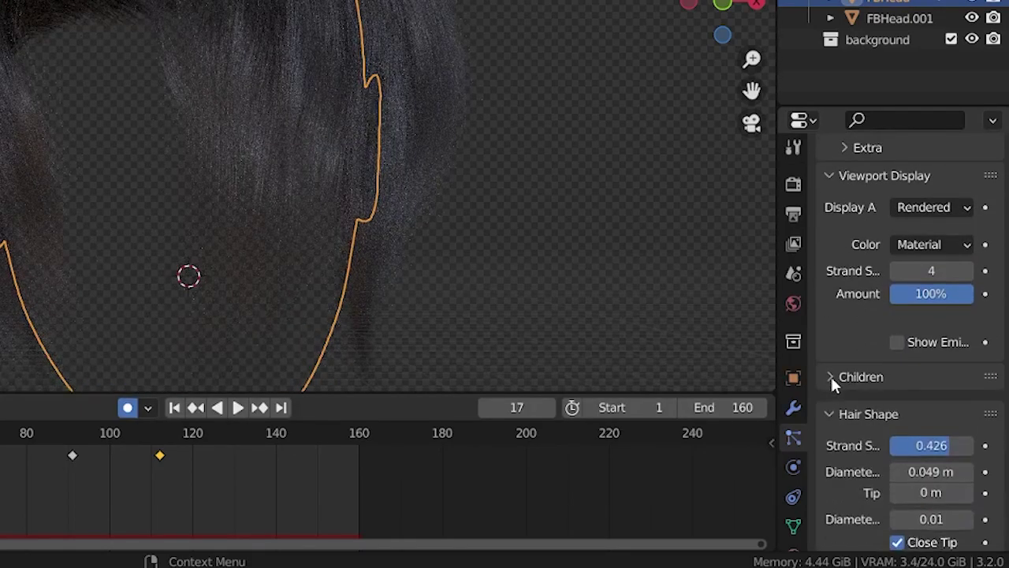
left_click(838, 404)
scroll(839, 391, "up", 5)
left_click(832, 380)
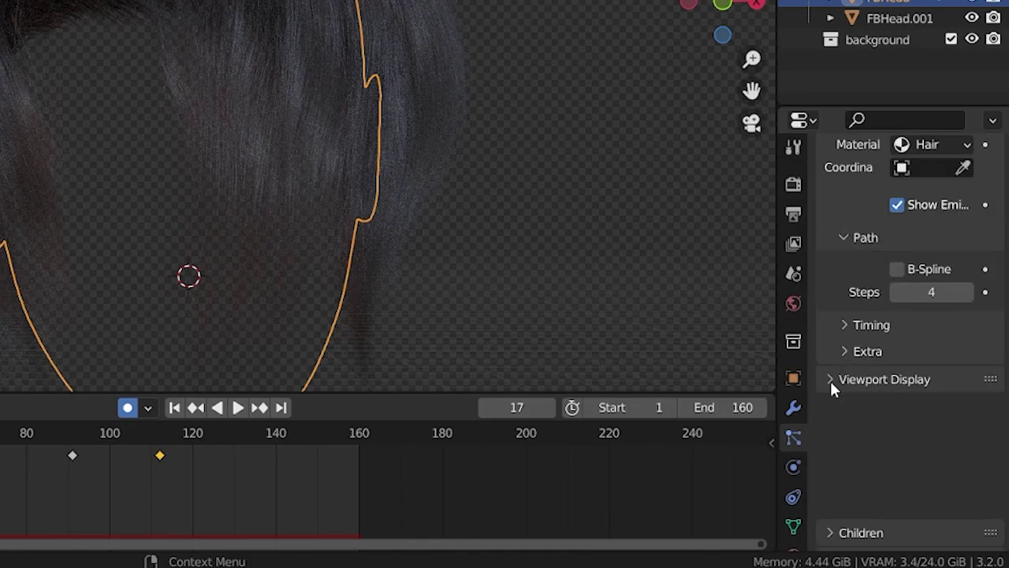
scroll(894, 268, "up", 2)
left_click(897, 273)
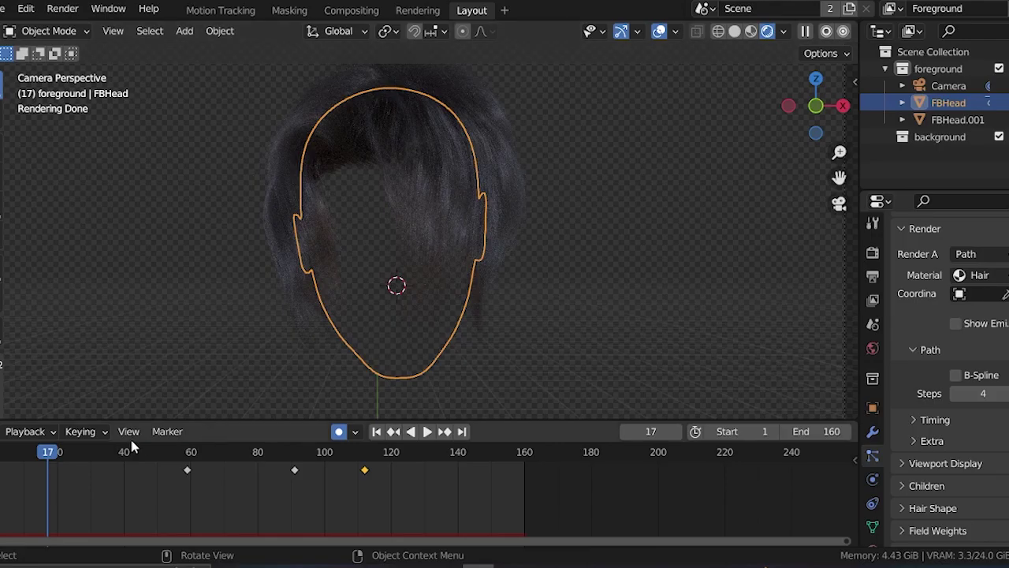
- Play back the isolated hair animation and preview a frame in Rendered shading
key("space")
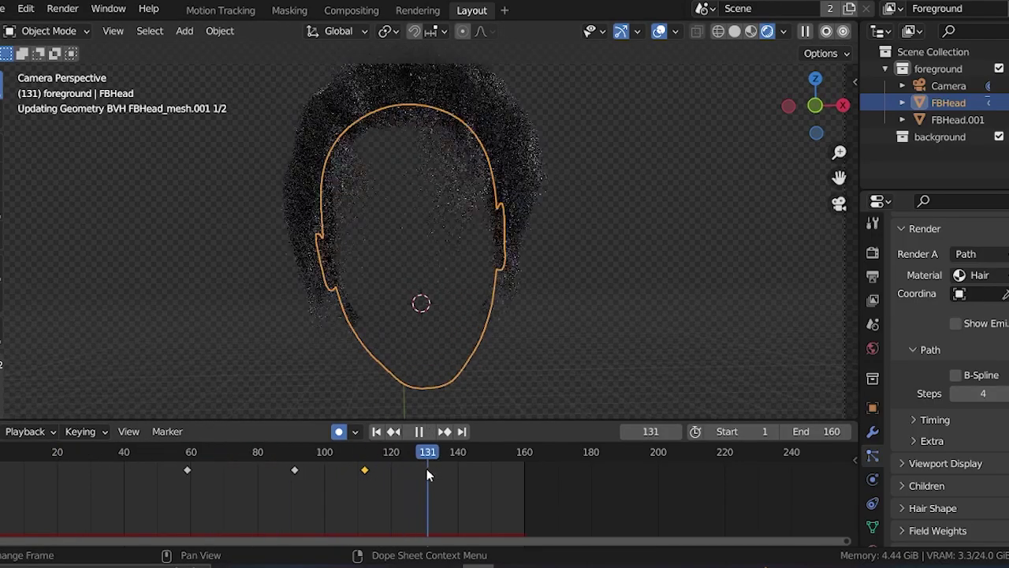
key("z")
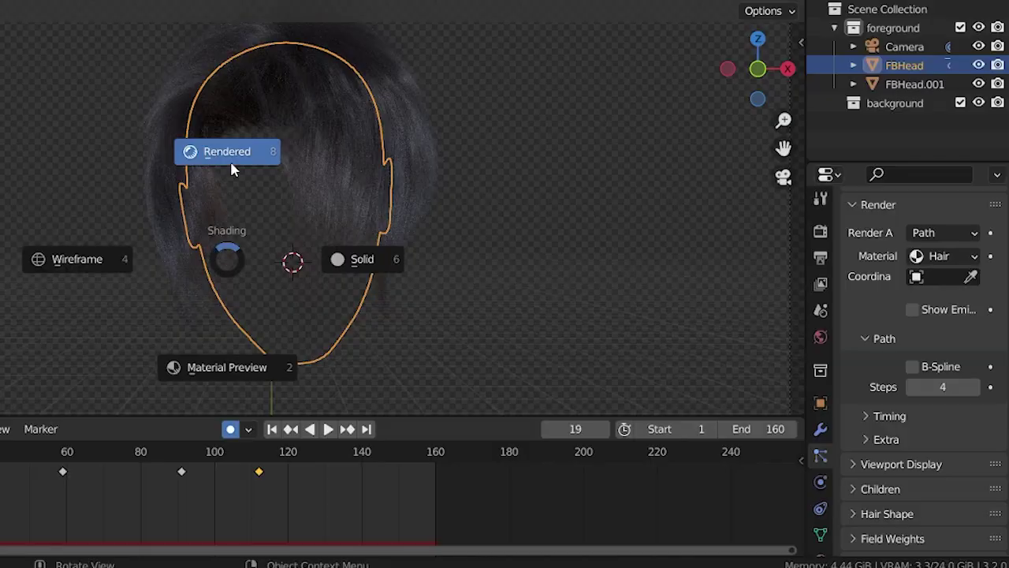
left_click(232, 164)
- Set the output frame rate to 25 fps
left_click(872, 253)
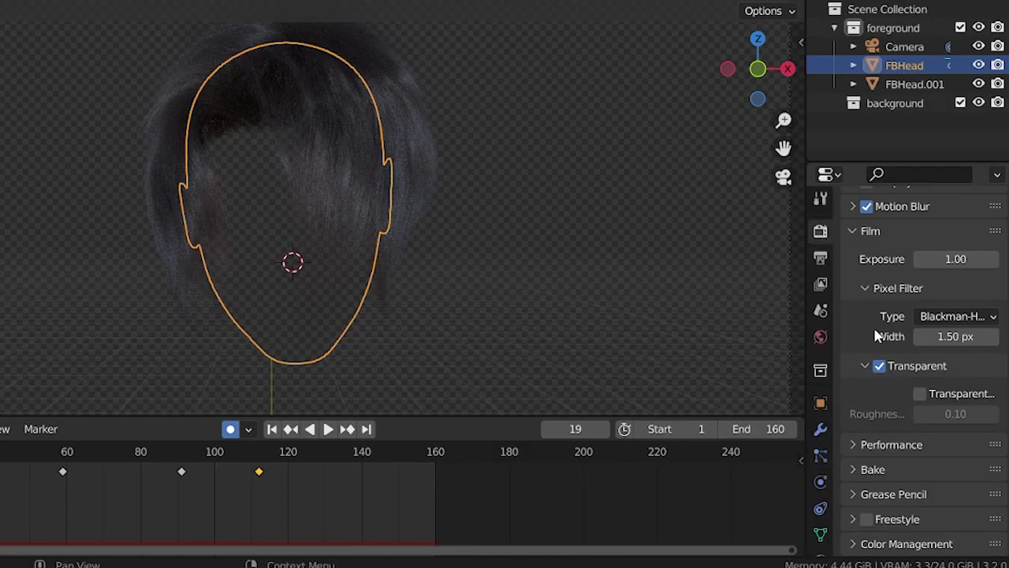
scroll(854, 320, "up", 10)
left_click(821, 258)
scroll(877, 333, "down", 3)
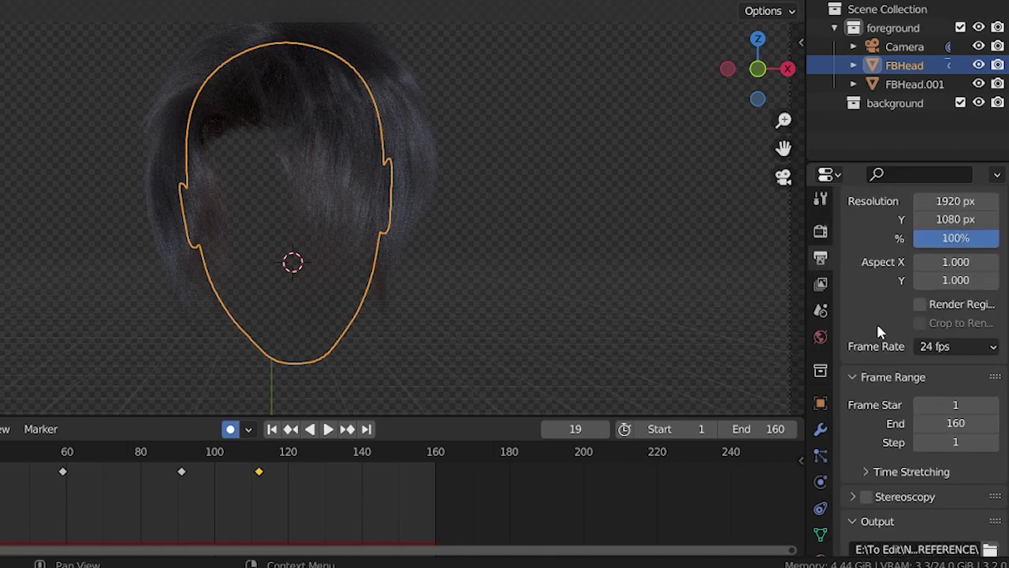
scroll(878, 332, "down", 4)
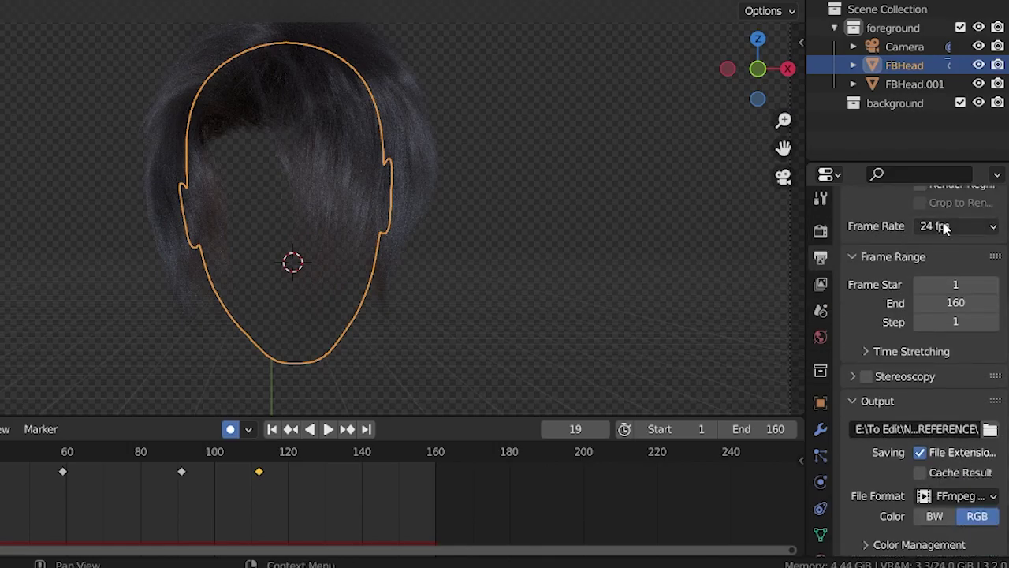
left_click(946, 228)
scroll(888, 309, "down", 1)
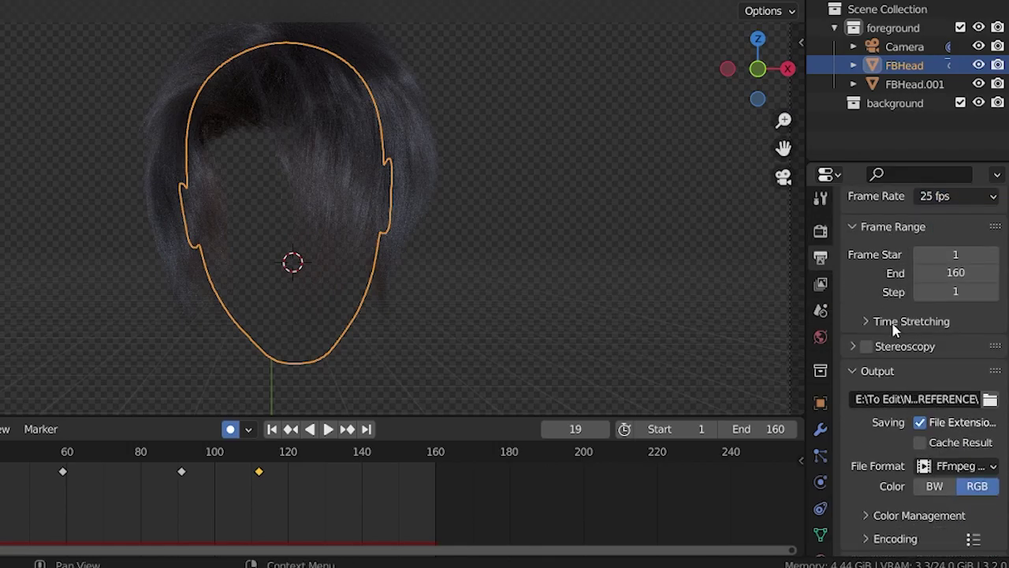
- Change the output file format from FFmpeg Video to PNG
scroll(898, 327, "up", 2)
scroll(884, 285, "down", 1)
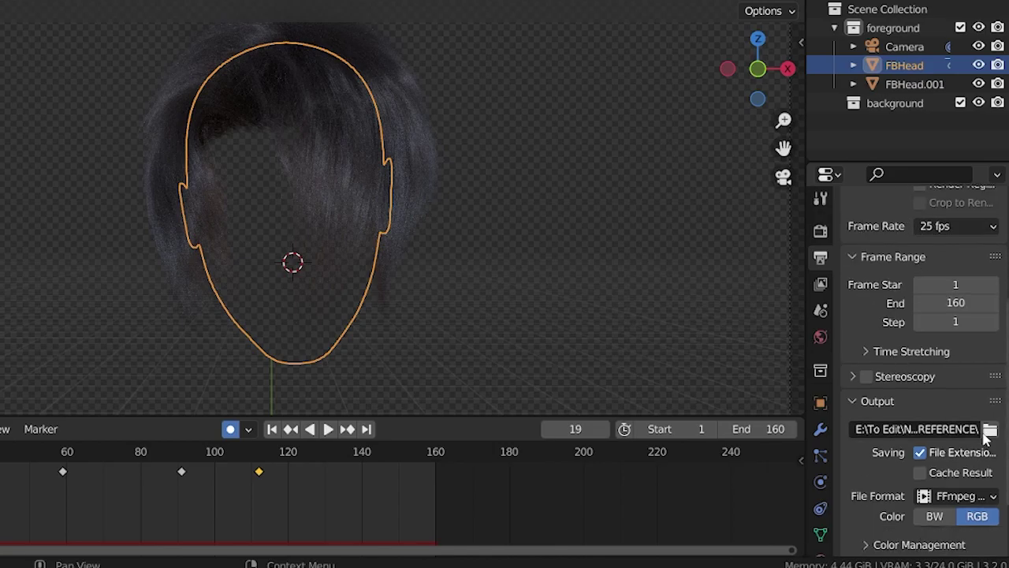
scroll(957, 441, "down", 1)
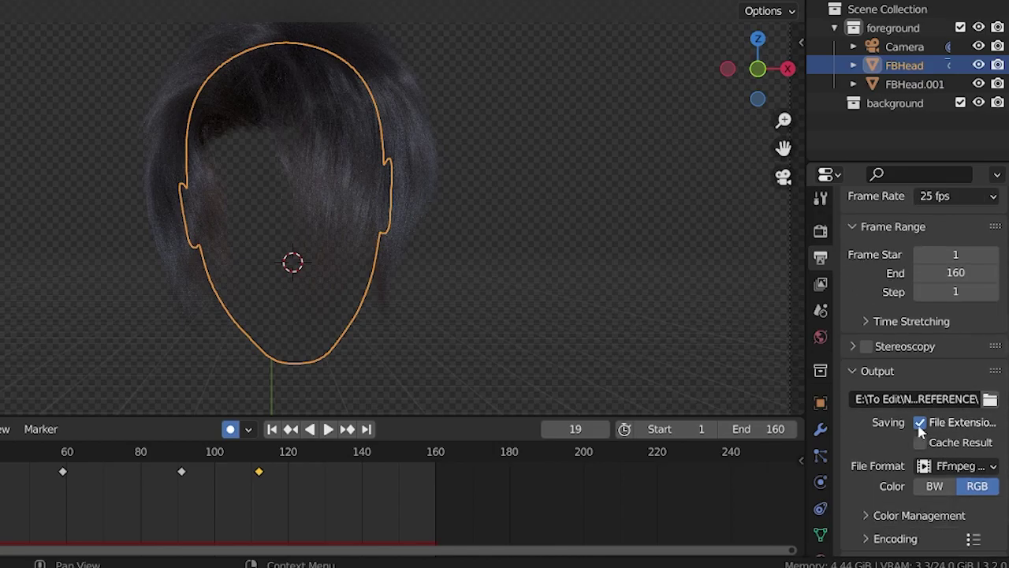
scroll(915, 351, "up", 4)
scroll(896, 350, "down", 5)
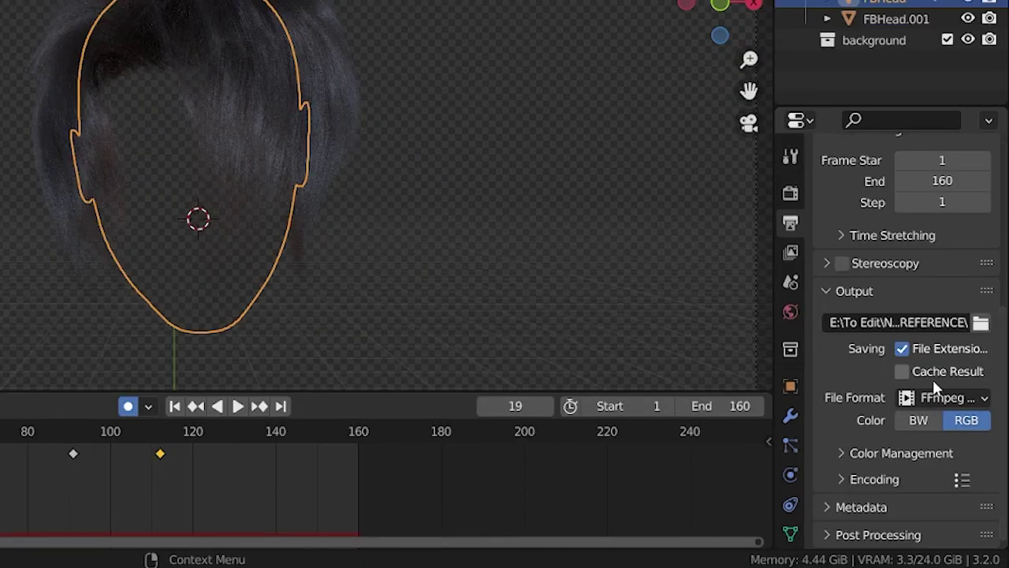
left_click(942, 436)
left_click(939, 434)
left_click(929, 398)
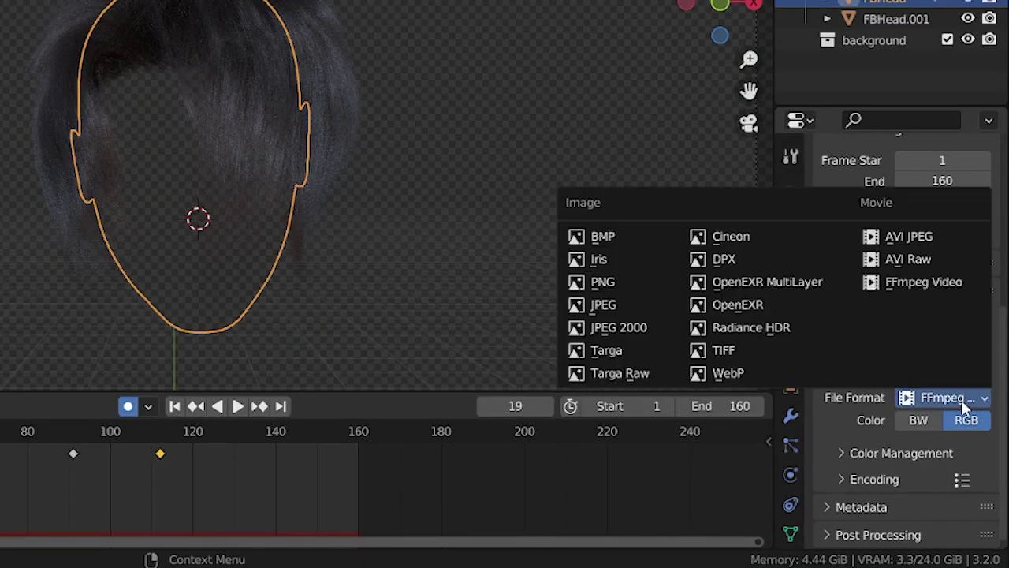
left_click(643, 287)
- Set the output path to a new HAIR folder inside HEAD REFERENCE with the file name HAIR, and choose RGBA color
left_click(980, 322)
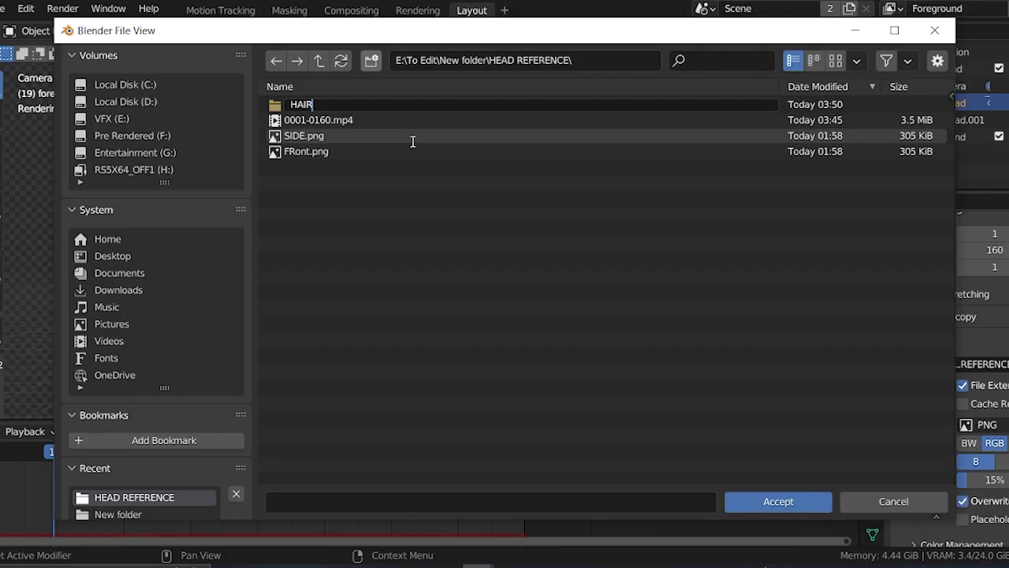
double_click(294, 101)
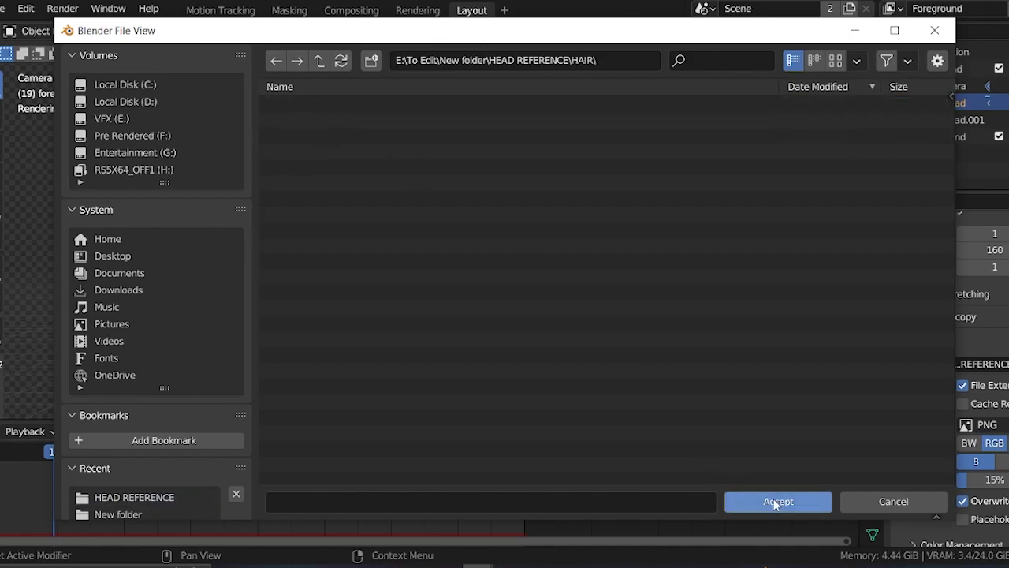
left_click(633, 499)
type("HAIR")
left_click(782, 500)
left_click_drag(859, 394, 777, 394)
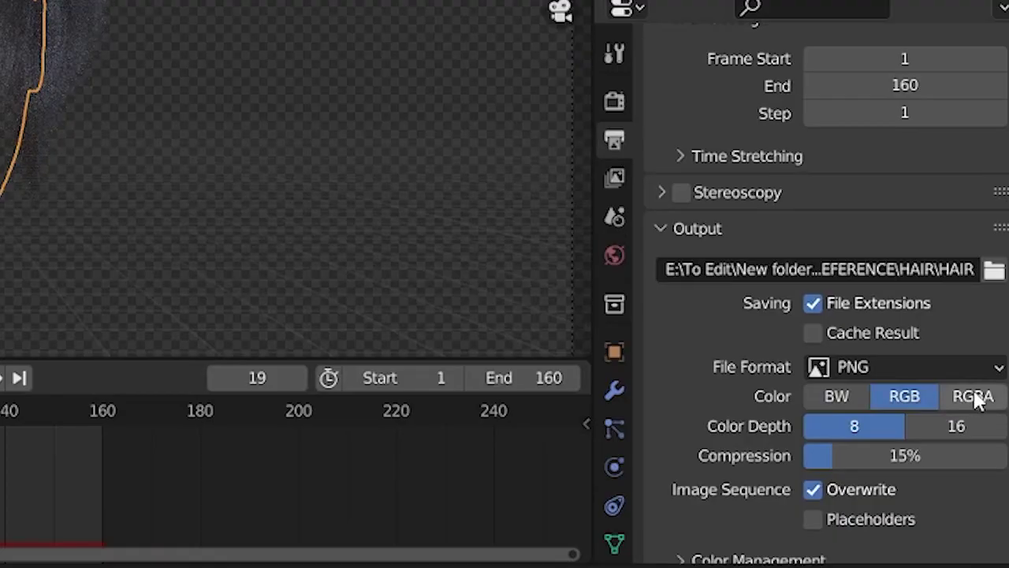
left_click(969, 400)
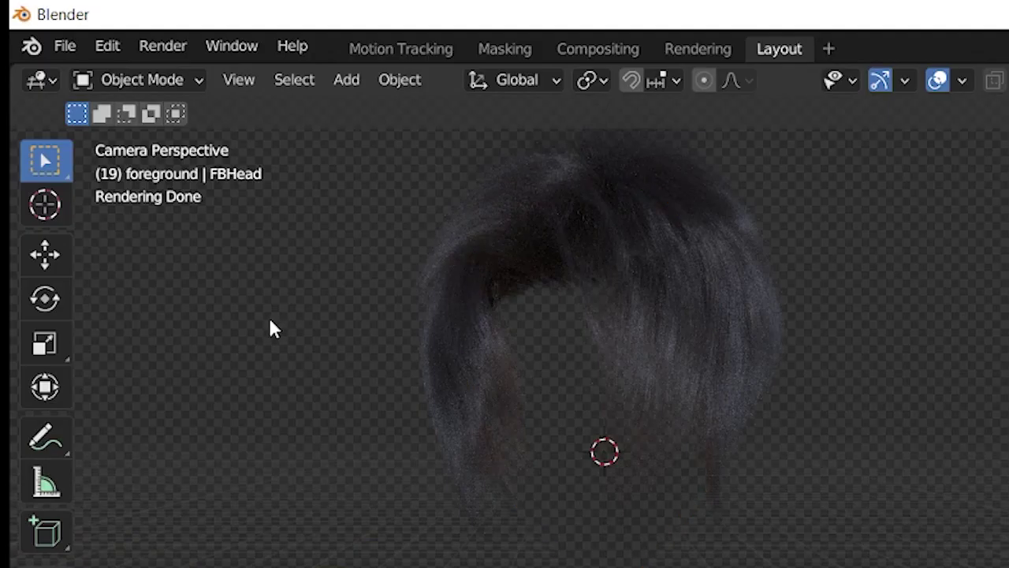
- Take the viewport out of Rendered shading and render the hair animation
key("z")
left_click(505, 339)
left_click(163, 45)
left_click(175, 112)
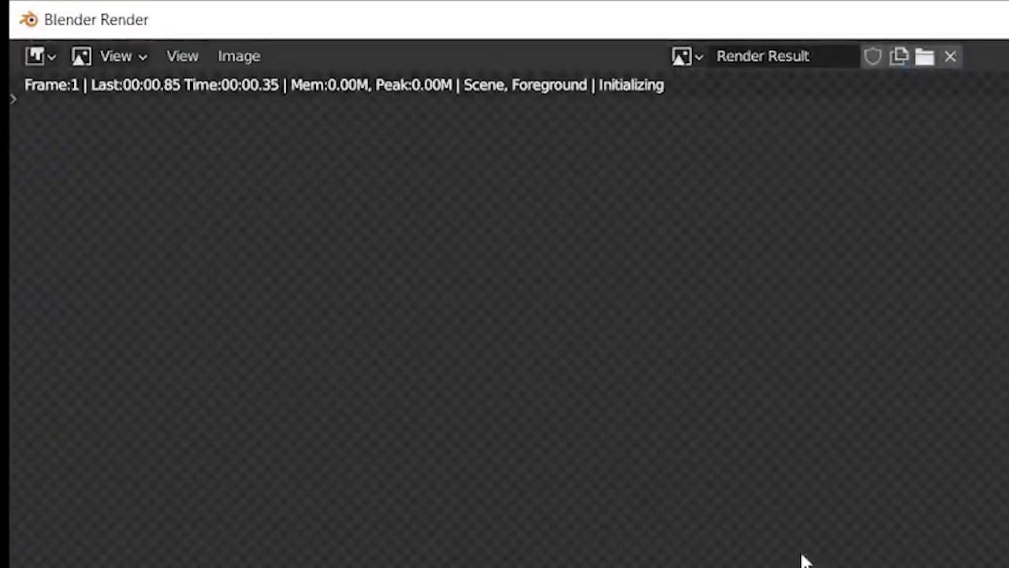
- Turn off the Holdout mask on FBHead.001 and enable Shadow Catcher instead
scroll(516, 285, "up", 2)
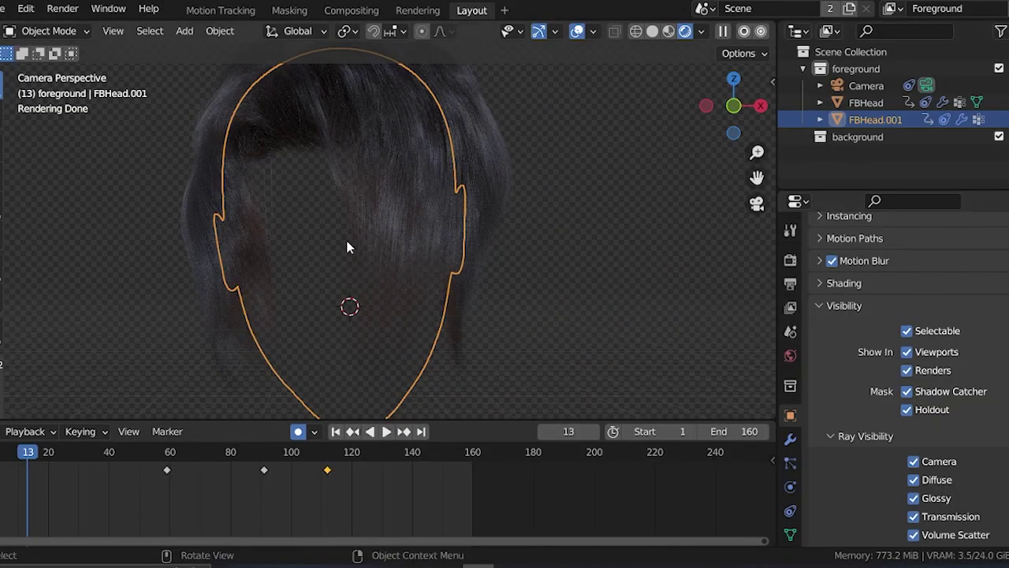
scroll(347, 247, "up", 2)
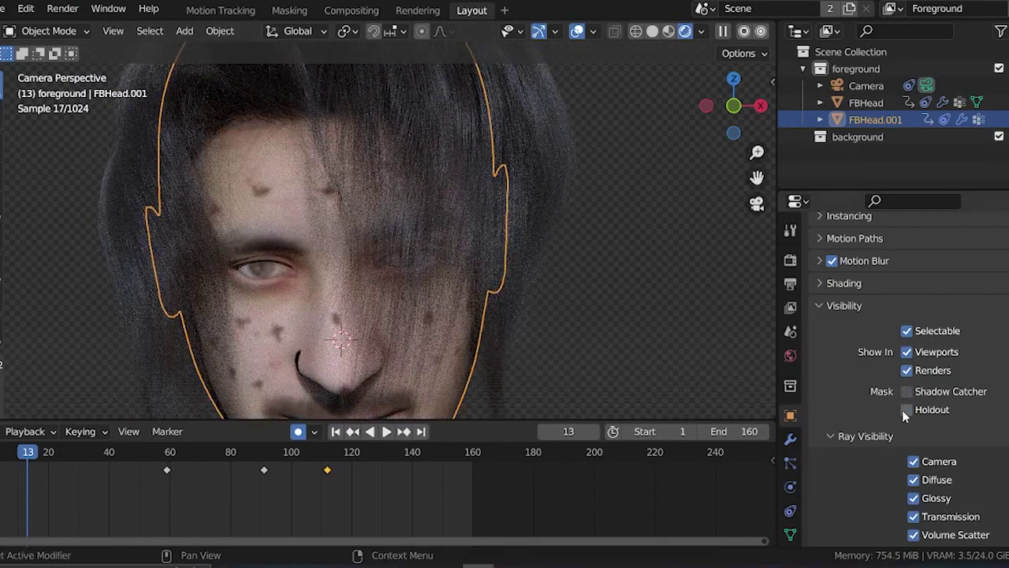
left_click(906, 410)
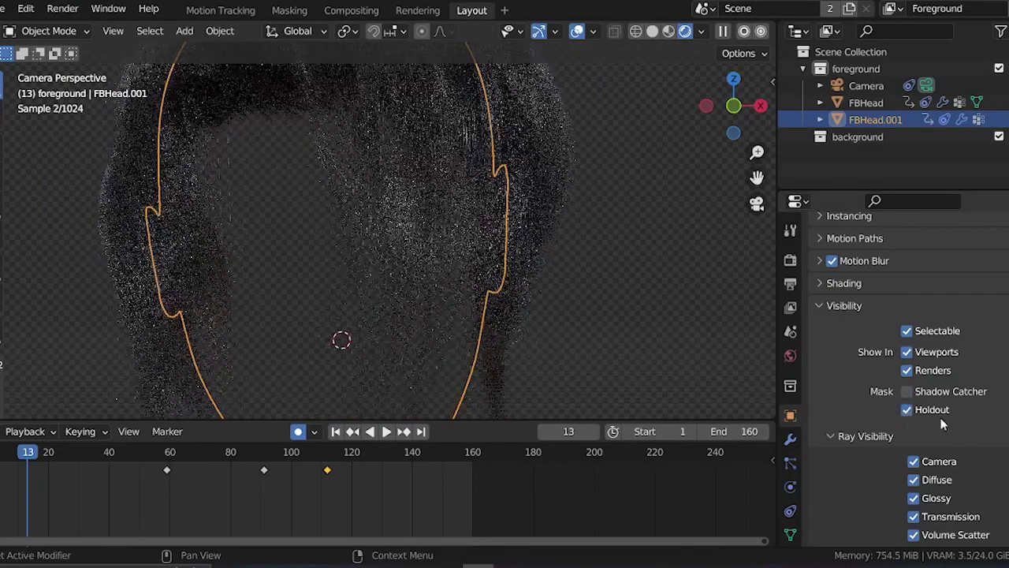
left_click(907, 409)
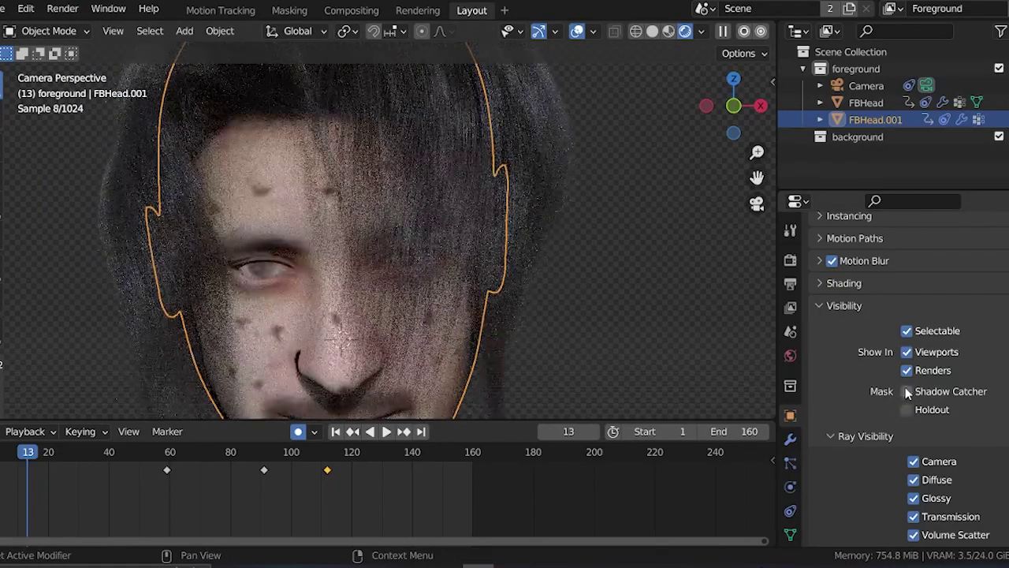
left_click(907, 391)
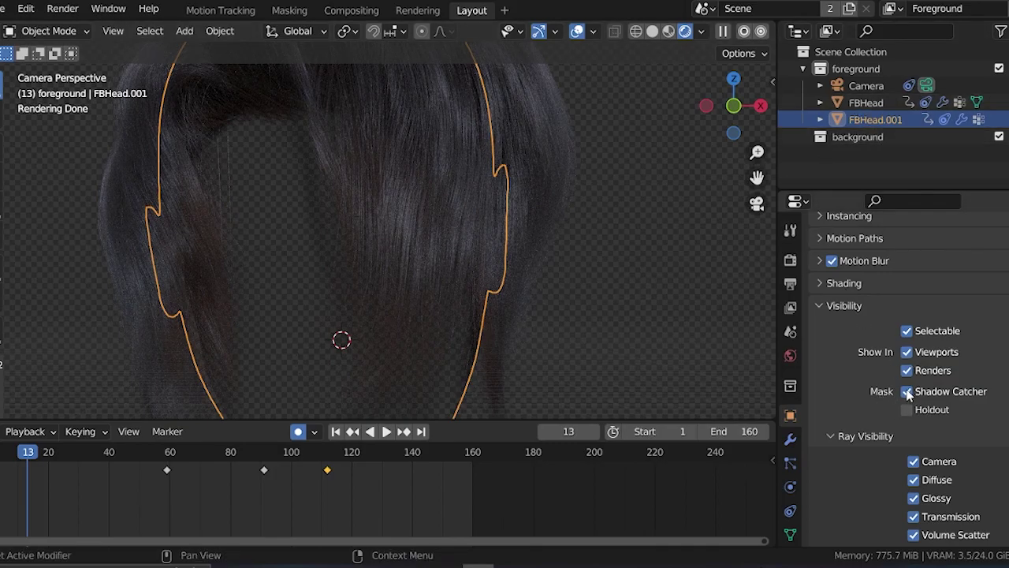
- Disable Camera in FBHead's Ray Visibility and play back the shadow-only result
left_click(873, 103)
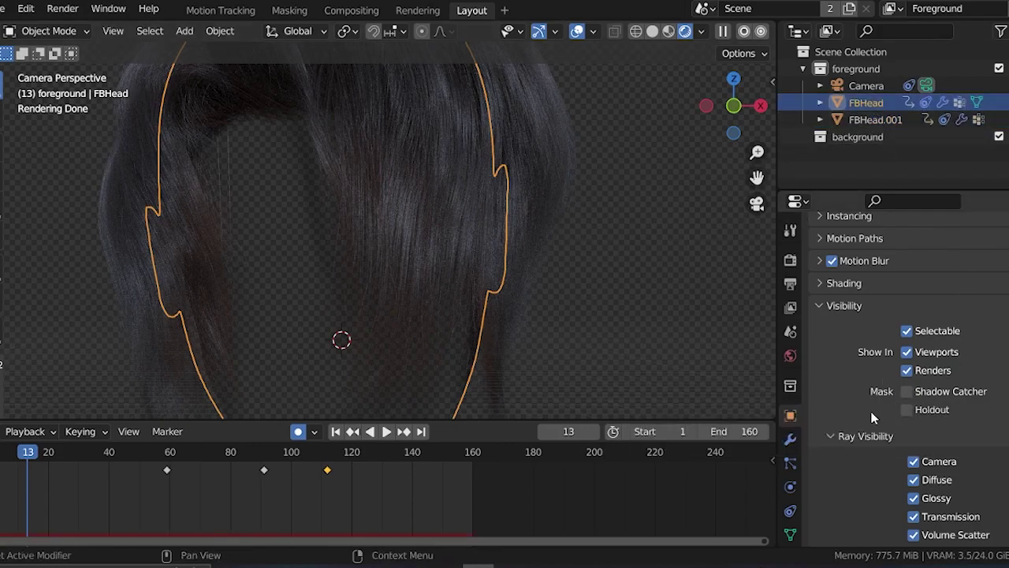
scroll(907, 410, "down", 1)
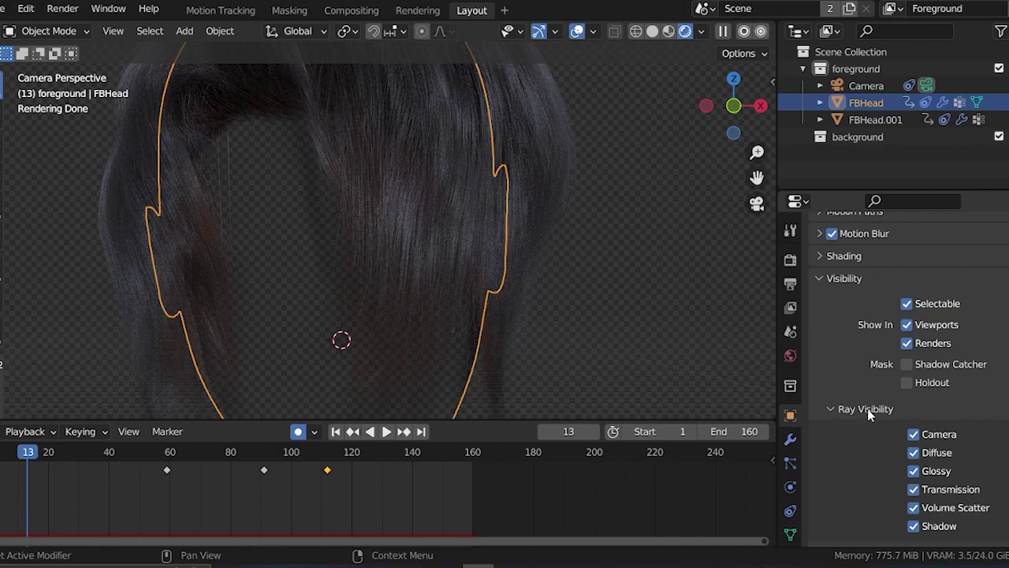
left_click(916, 436)
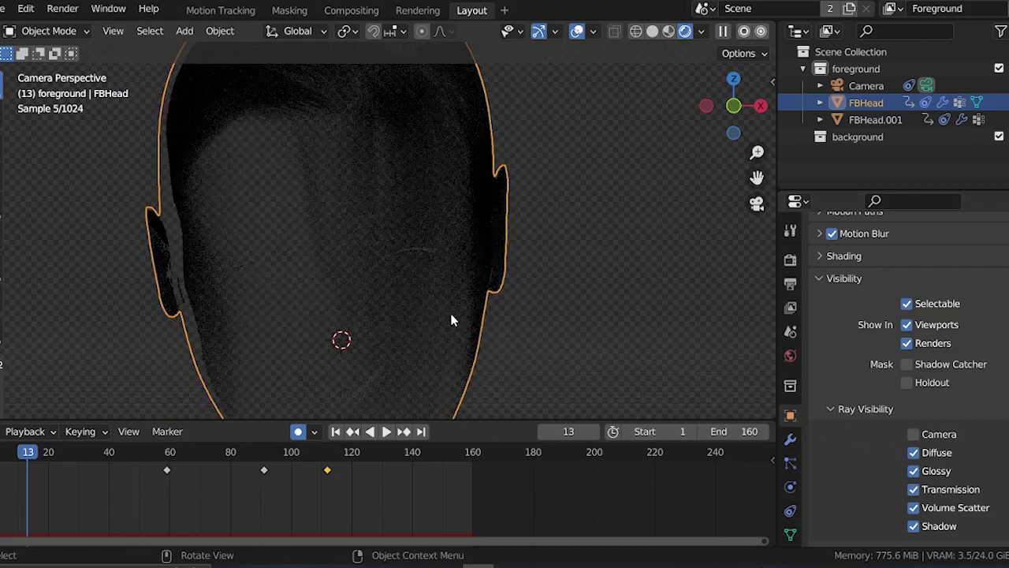
key("space")
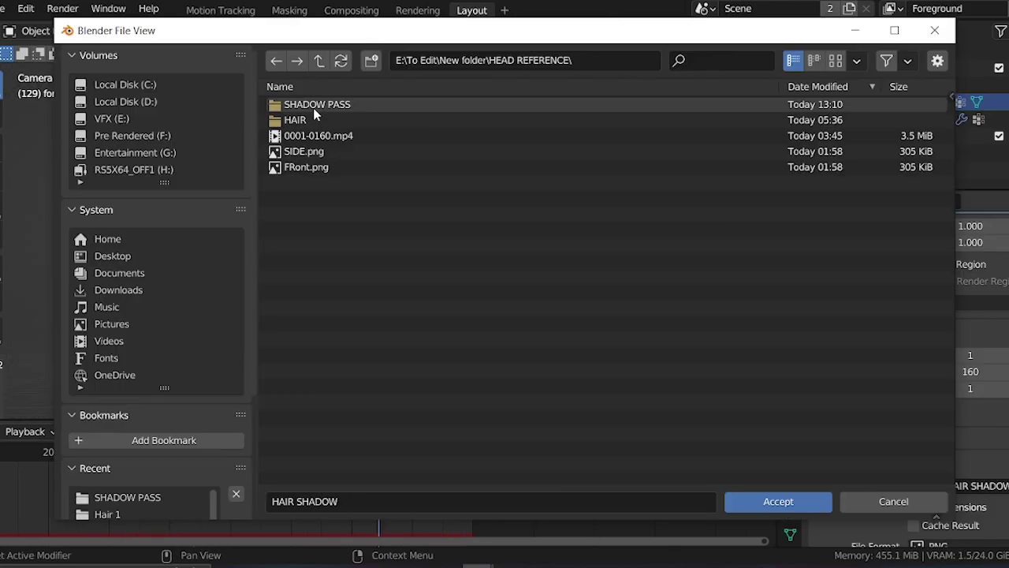
- Set the output path to the SHADOW PASS folder with the file name HAIR SHADOW
double_click(315, 105)
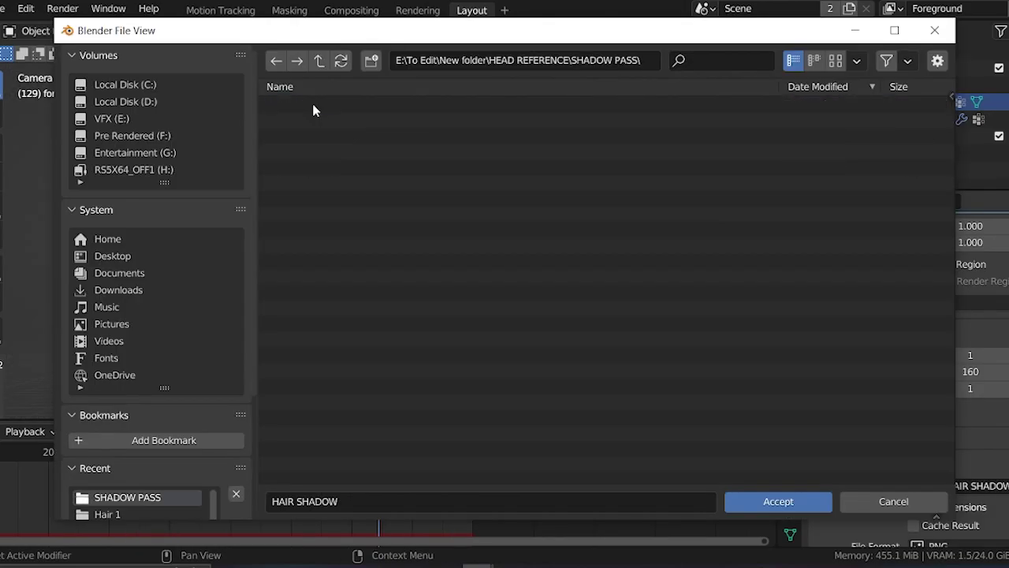
left_click(757, 501)
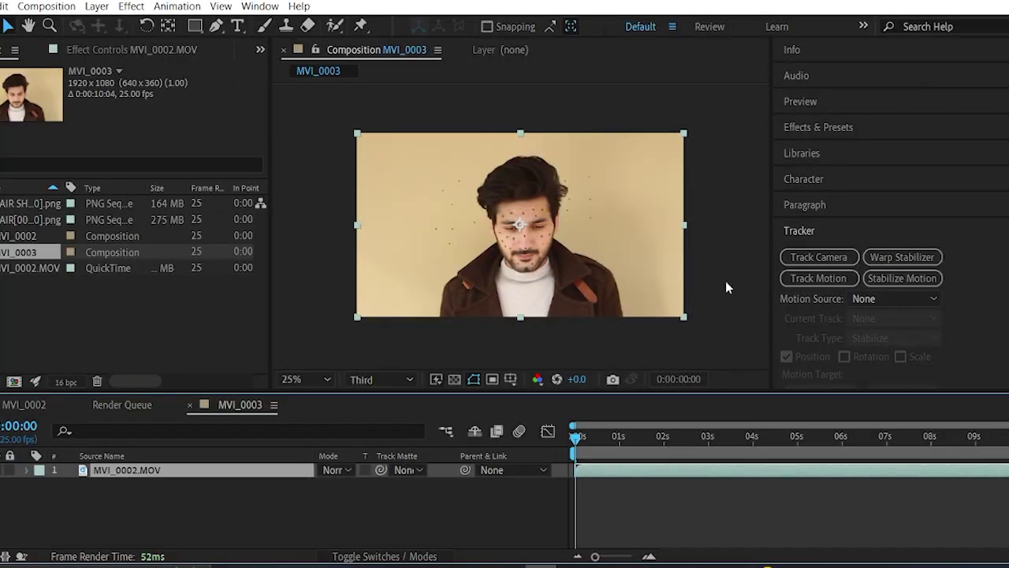
- Inspect the footage in the MVI_0003 composition and the rendered HAIR SHADOW files in the SHADOW PASS folder without importing anything
left_click(725, 281)
scroll(546, 244, "up", 2)
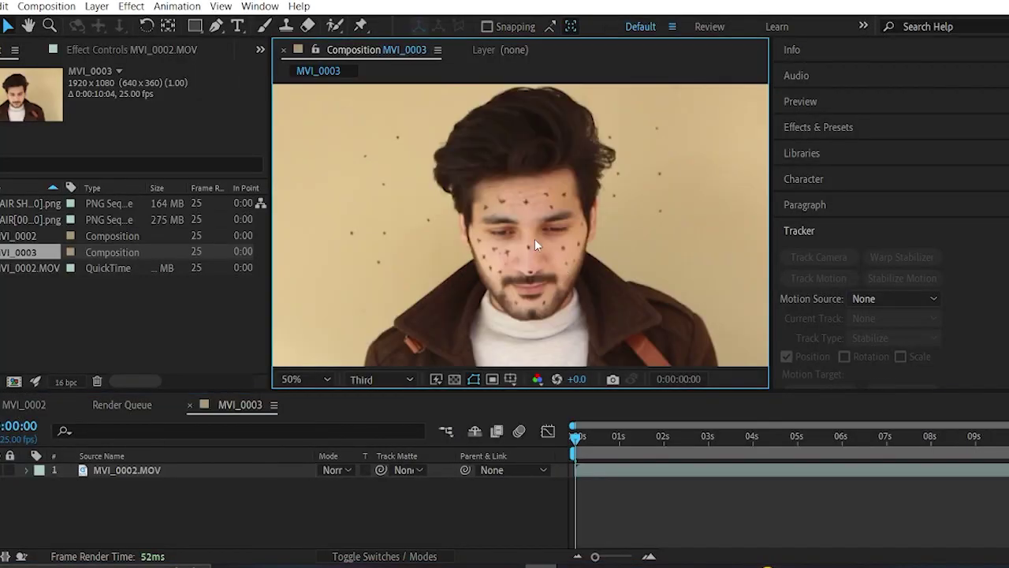
scroll(574, 330, "down", 2)
mouse_move(589, 438)
left_mouse_down()
mouse_move(941, 436)
mouse_move(573, 437)
left_mouse_up()
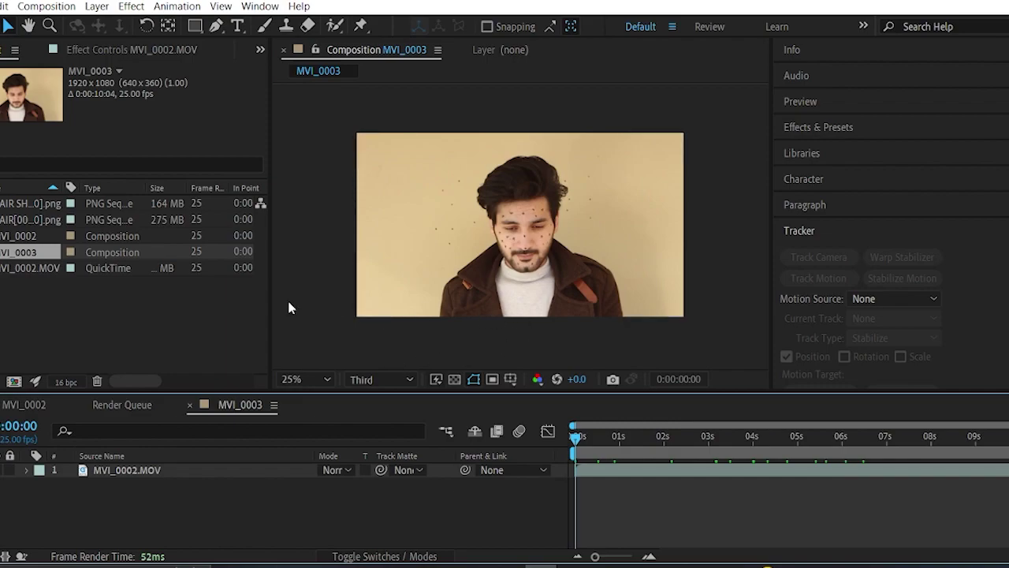
double_click(151, 305)
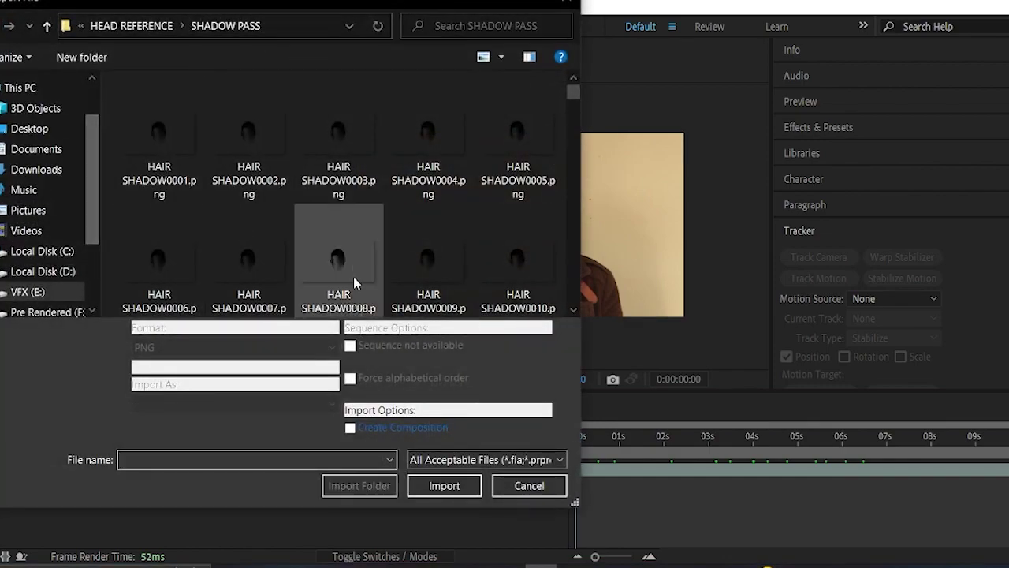
left_click(525, 485)
key("period")
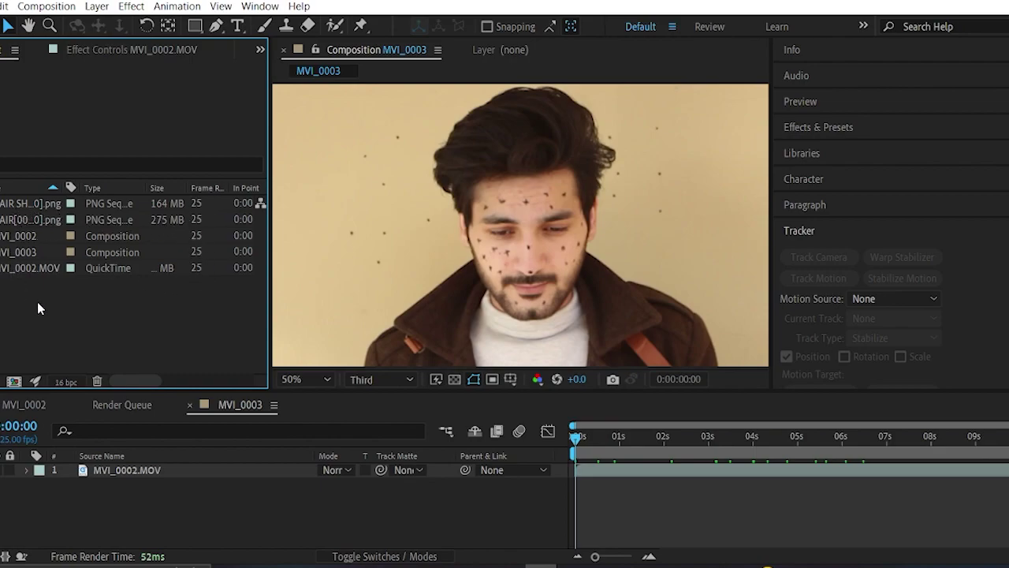
- Interpret the HAIR[0001-0160].png sequence with an assumed frame rate of 25 frames per second
right_click(24, 220)
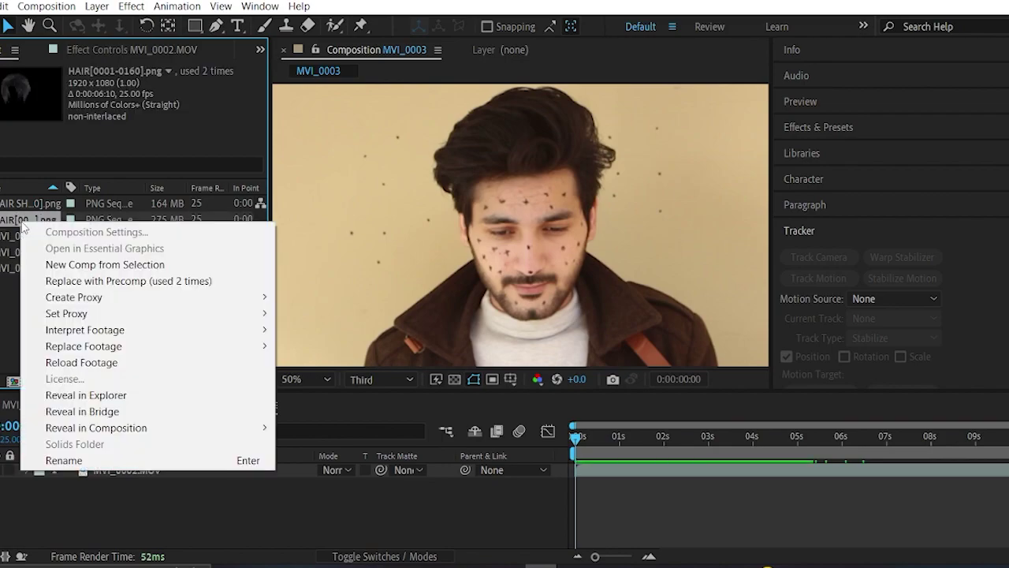
mouse_move(189, 333)
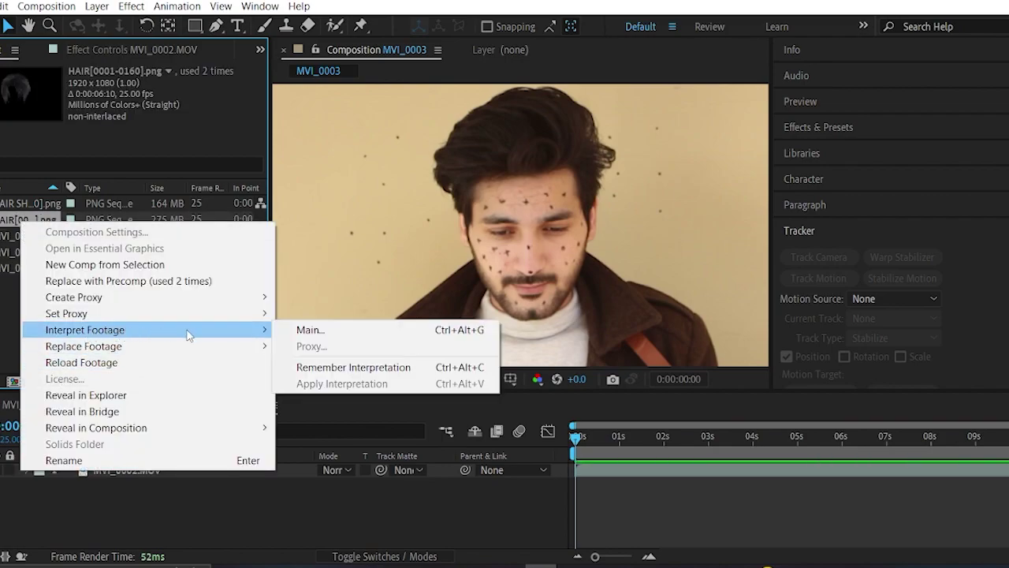
left_click(344, 332)
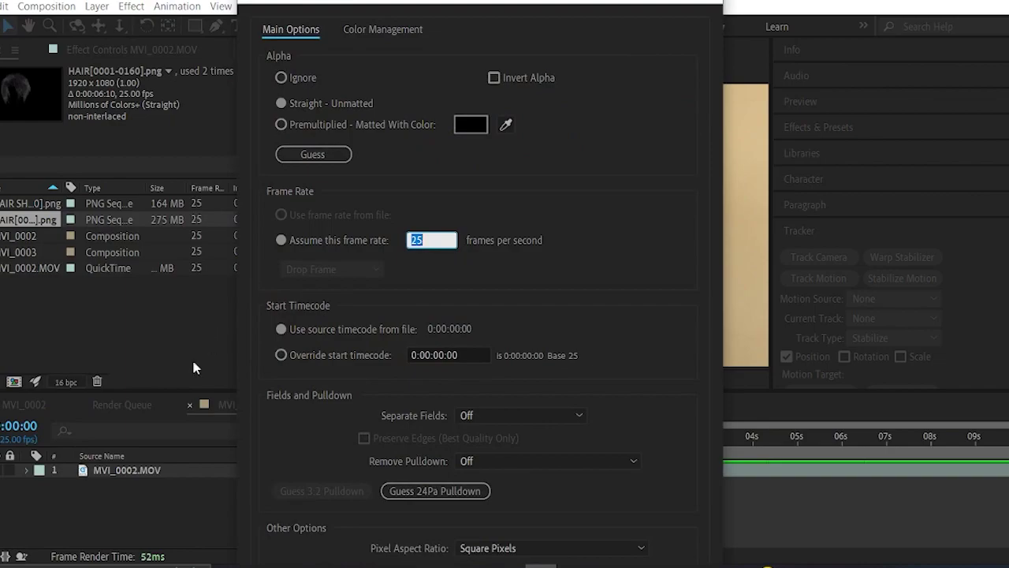
key("Return")
- Place the HAIR SHADOW sequence above the MVI_0002.MOV layer and trim the composition to a work area ending at the sequence's last frame
left_click(38, 205)
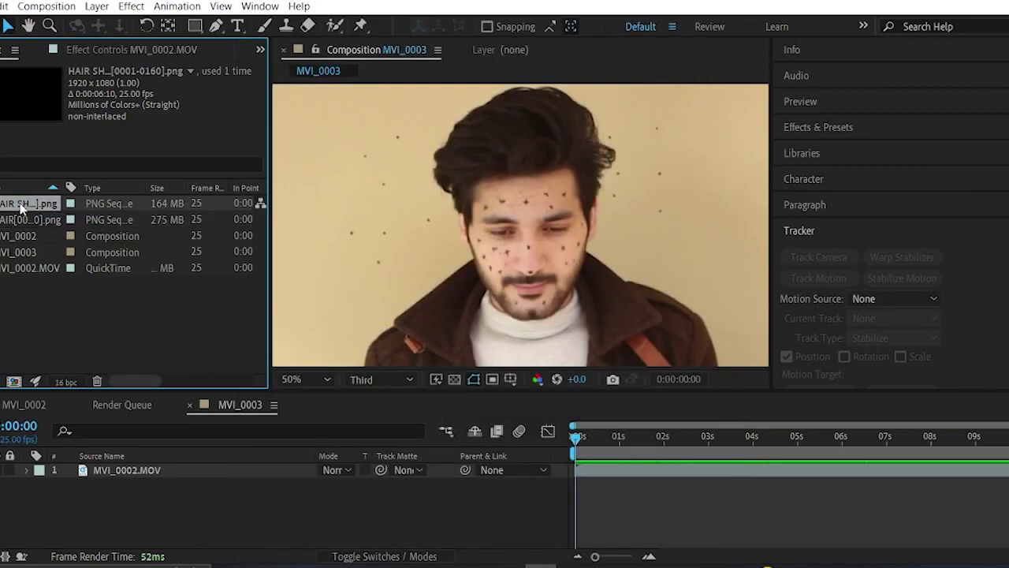
left_click_drag(22, 205, 863, 468)
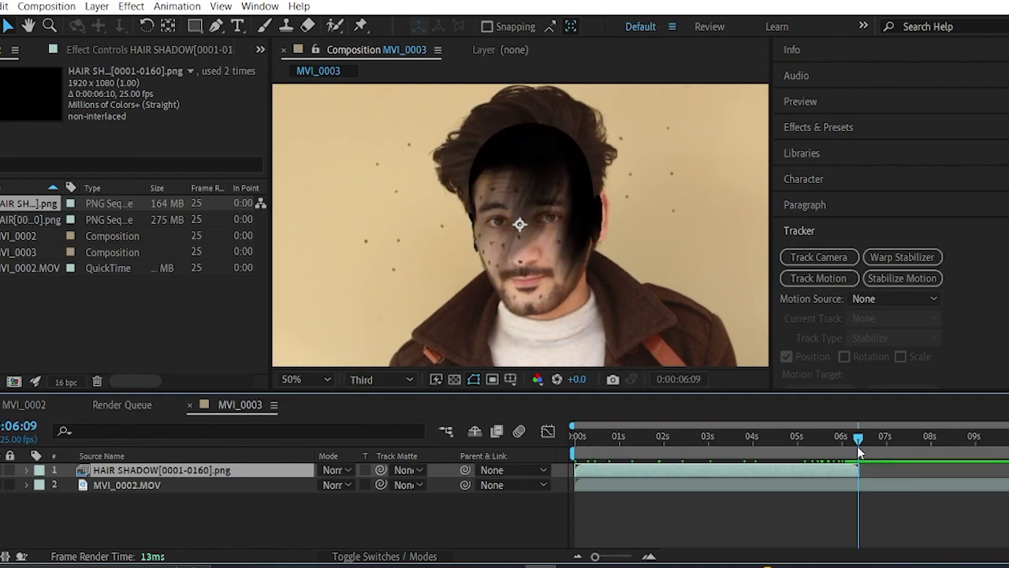
left_click_drag(595, 557, 631, 556)
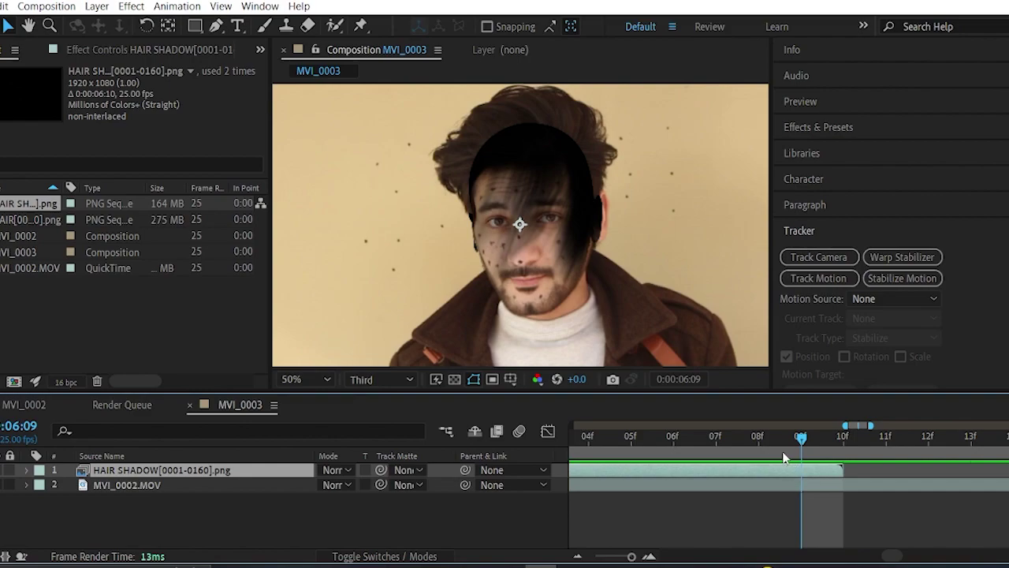
key("n")
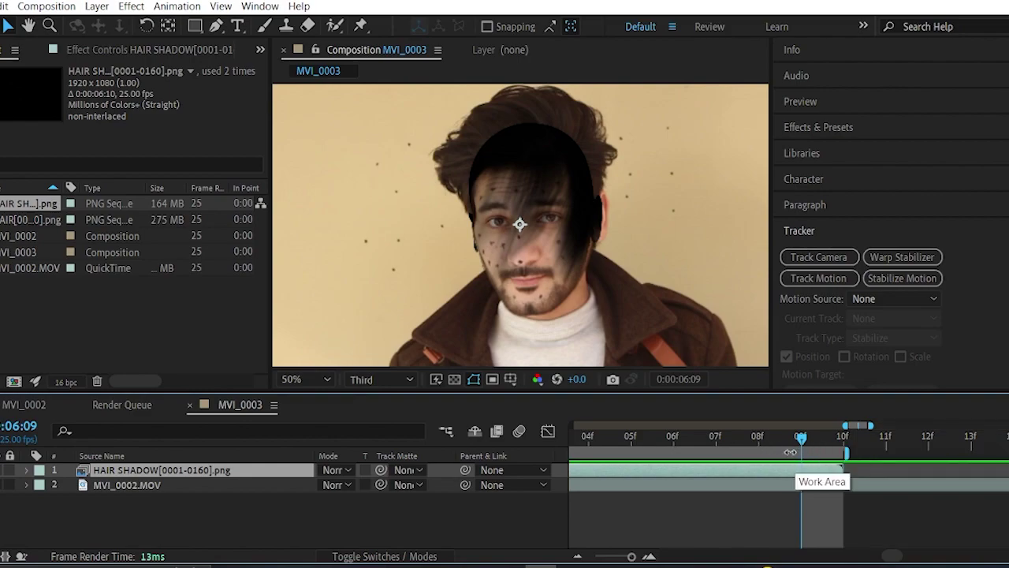
right_click(780, 451)
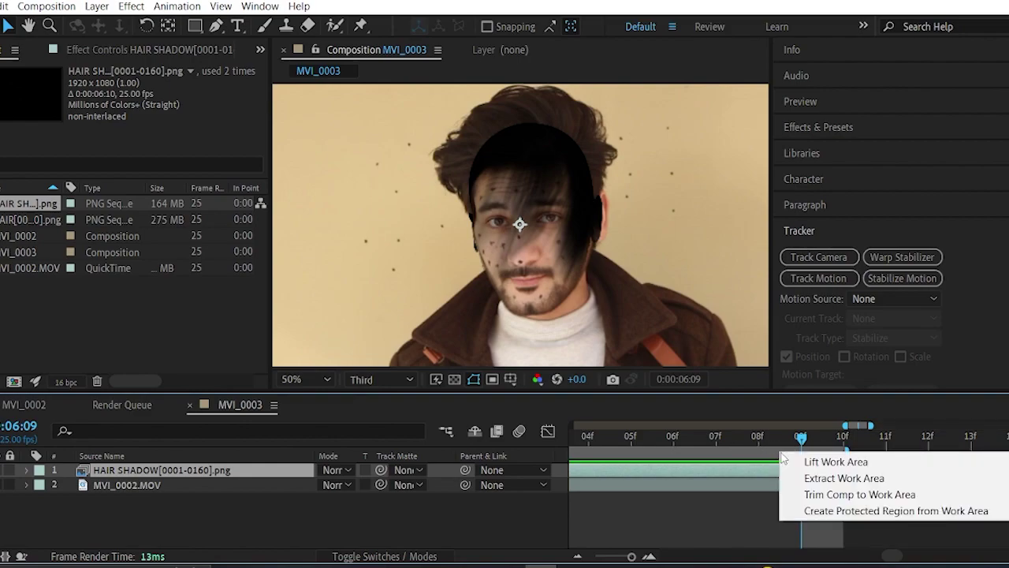
left_click(827, 496)
left_click_drag(1004, 426, 511, 425)
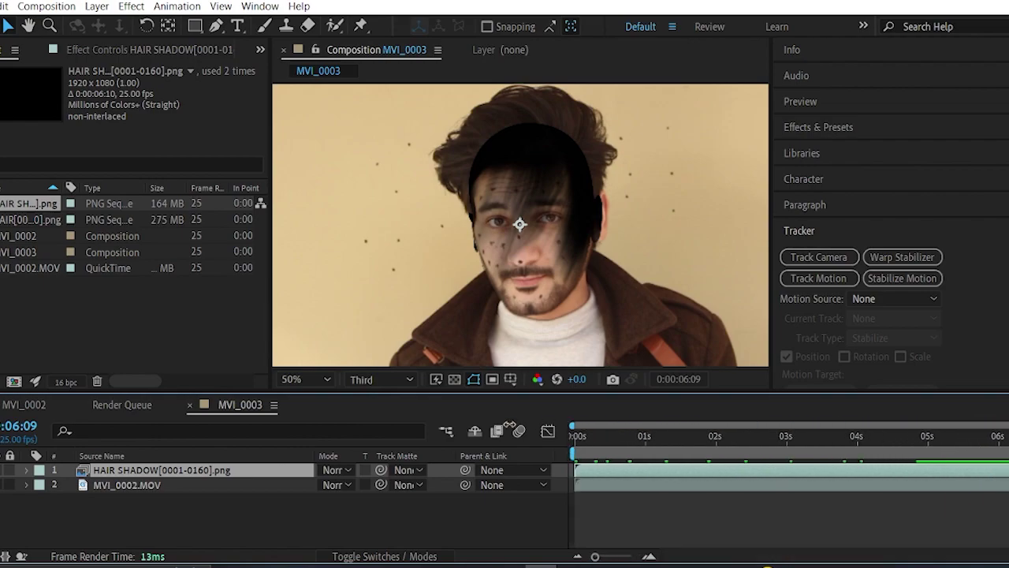
- Add the HAIR[0001-0160].png sequence above the shadow layer and toggle its visibility to compare the composite with and without hair
left_click_drag(20, 221, 737, 438)
left_click(0, 470)
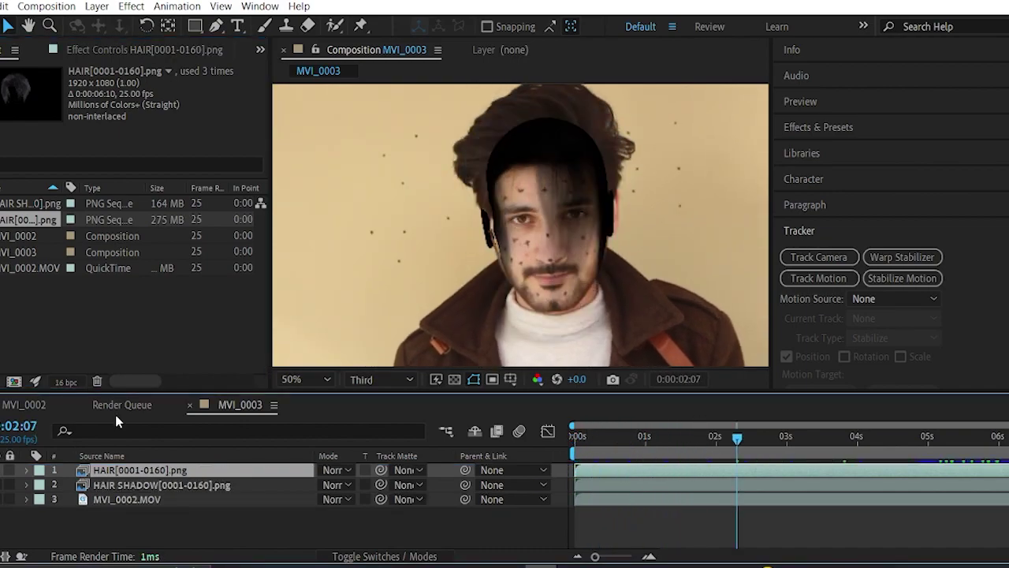
scroll(473, 211, "up", 2)
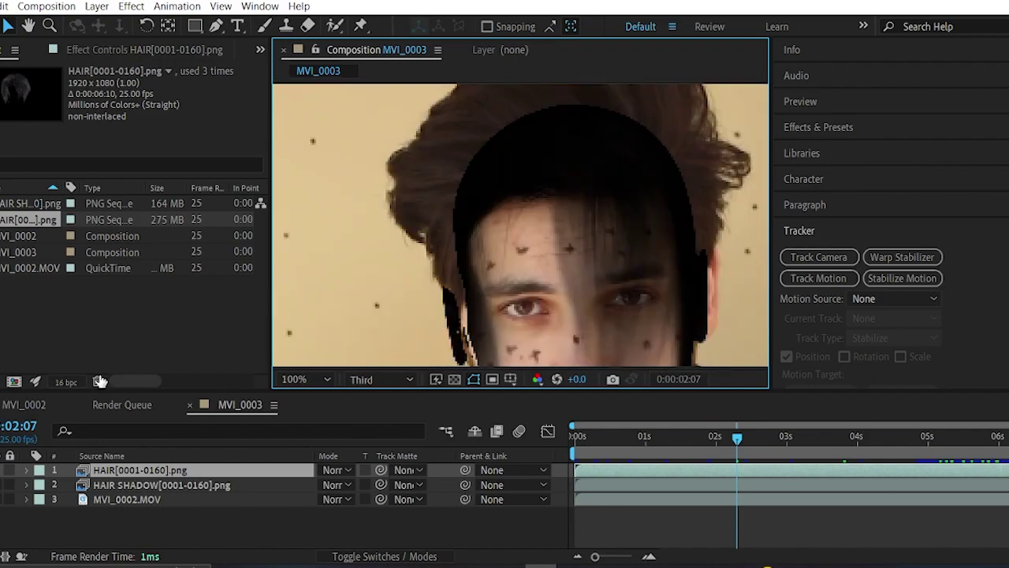
left_click(0, 470)
scroll(523, 234, "down", 2)
scroll(544, 222, "up", 2)
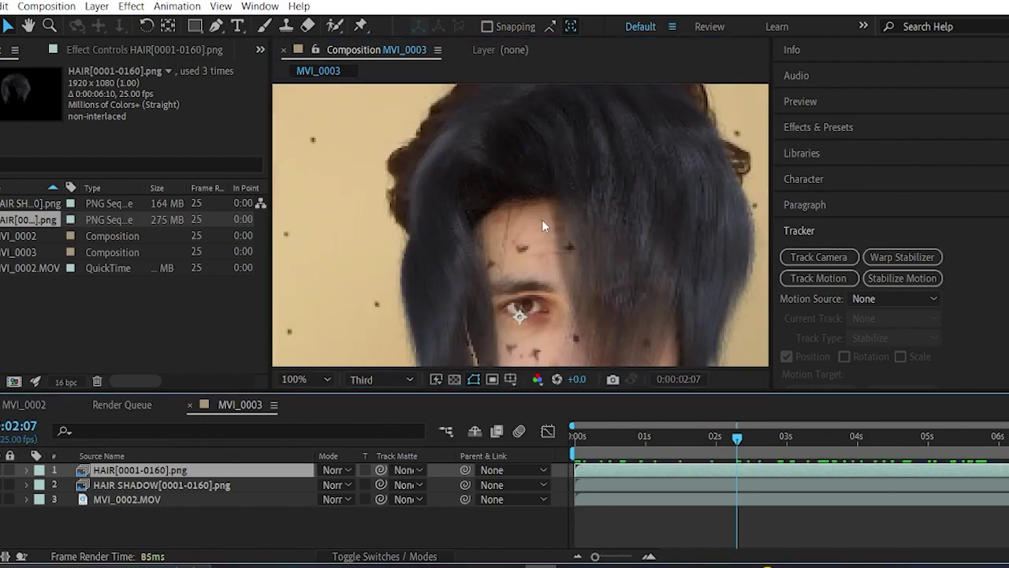
- Apply the Color Balance effect to the HAIR[0001-0160].png layer
right_click(606, 469)
left_click(605, 472)
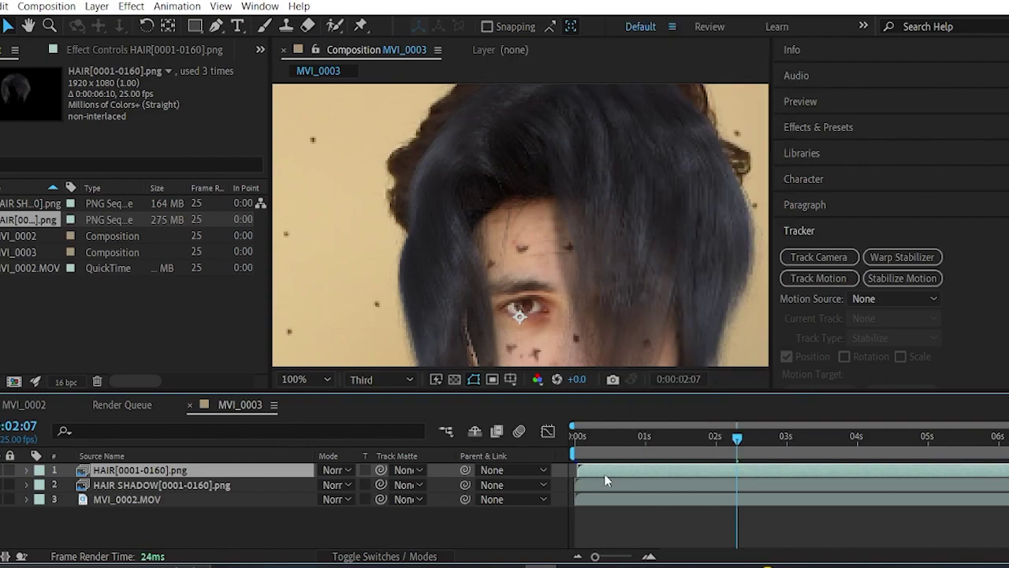
right_click(607, 472)
mouse_move(659, 251)
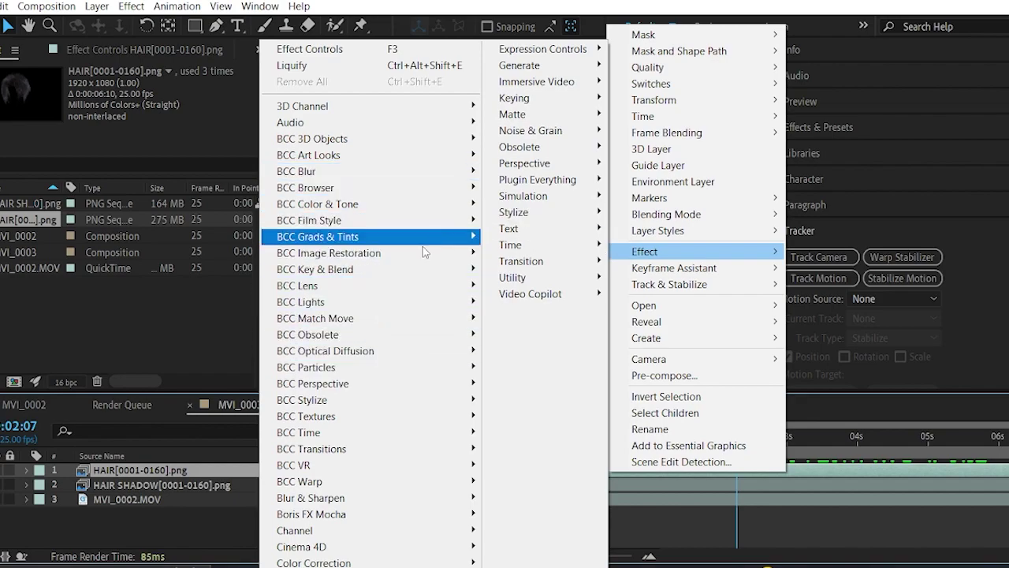
mouse_move(345, 533)
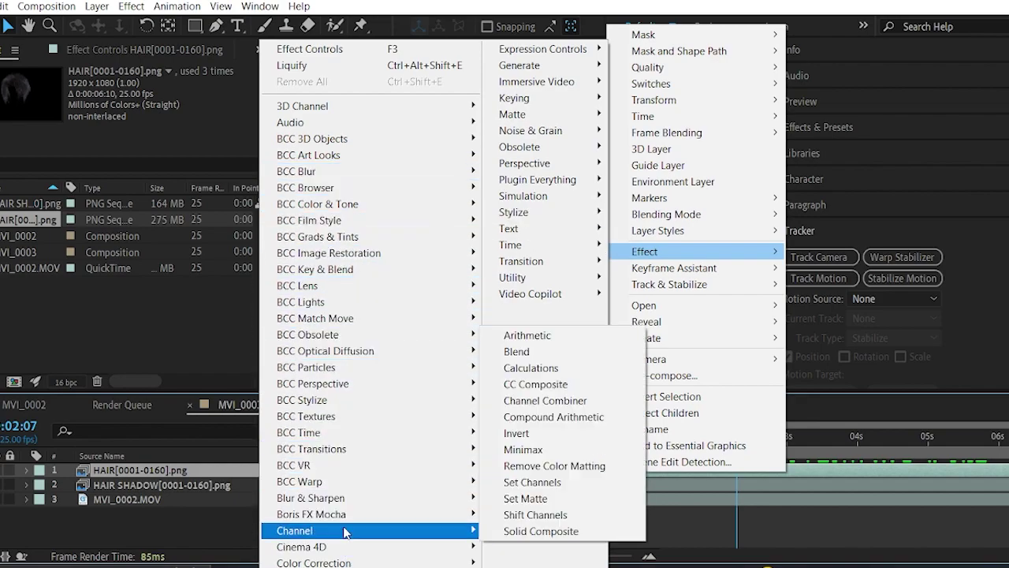
mouse_move(369, 561)
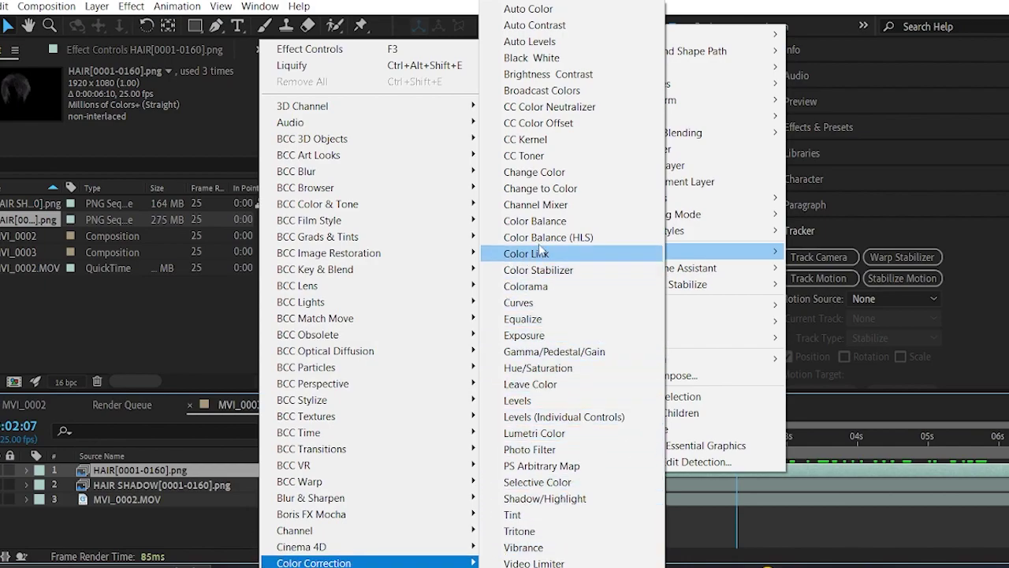
left_click(536, 221)
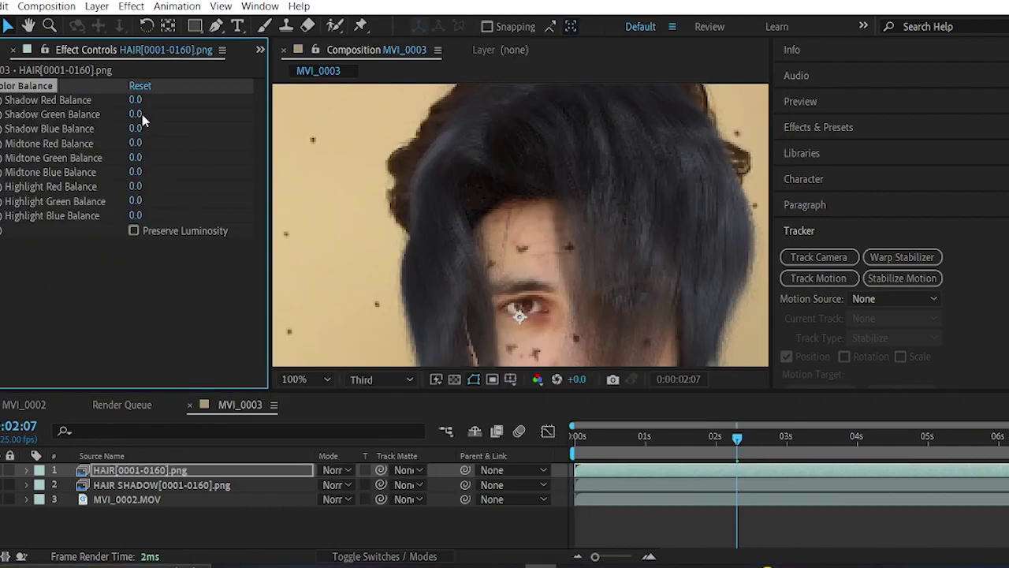
- Set the hair layer's Shadow Red Balance to 31 and Shadow Blue Balance to -7, checking the tint against the real hair
left_click_drag(136, 100, 149, 102)
mouse_move(159, 103)
left_mouse_down()
mouse_move(118, 128)
mouse_move(147, 98)
left_mouse_up()
scroll(465, 176, "down", 1)
scroll(467, 175, "up", 3)
middle_click_drag(331, 143, 394, 176)
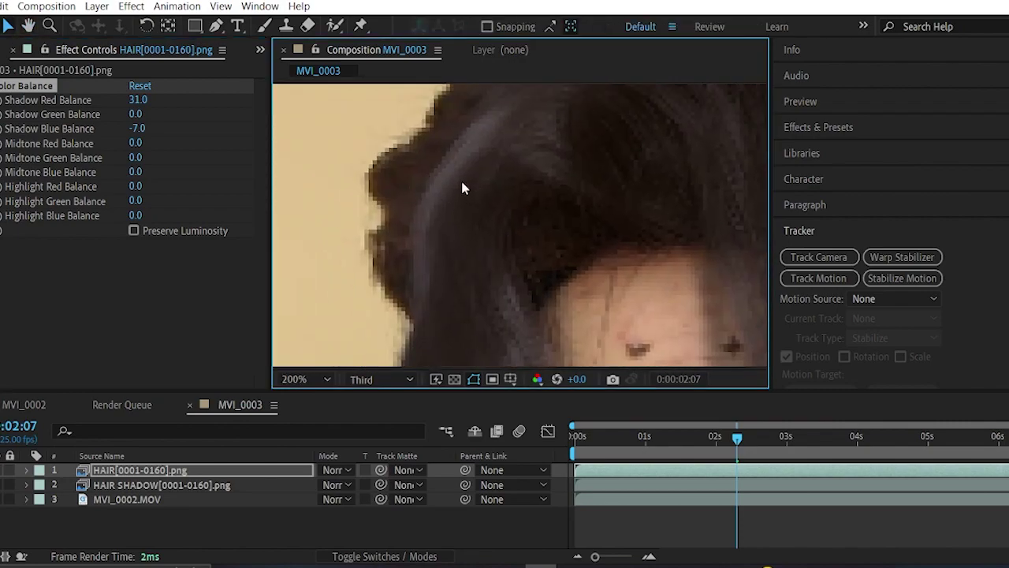
scroll(489, 171, "down", 2)
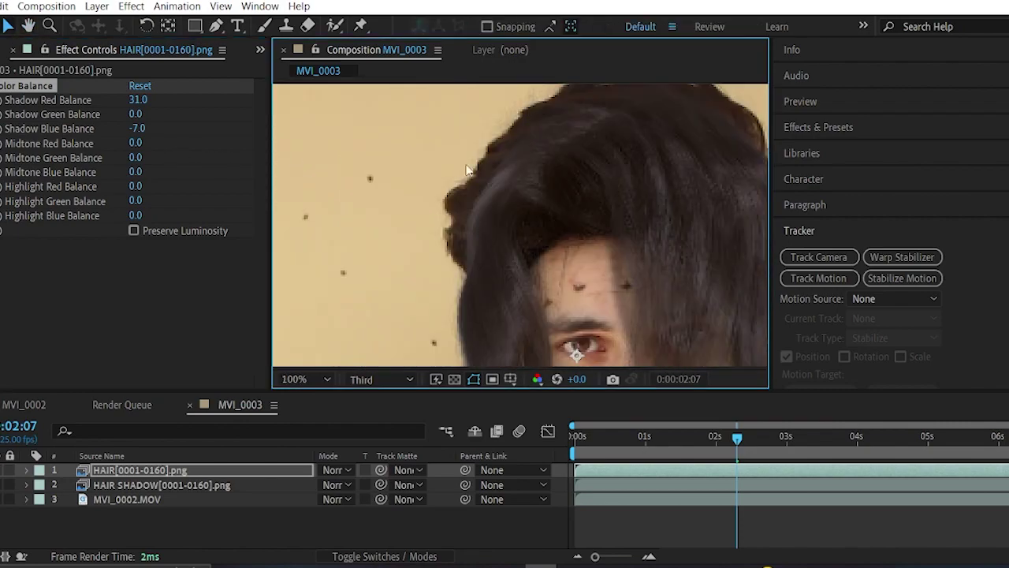
scroll(551, 161, "up", 2)
middle_click_drag(548, 167, 543, 178)
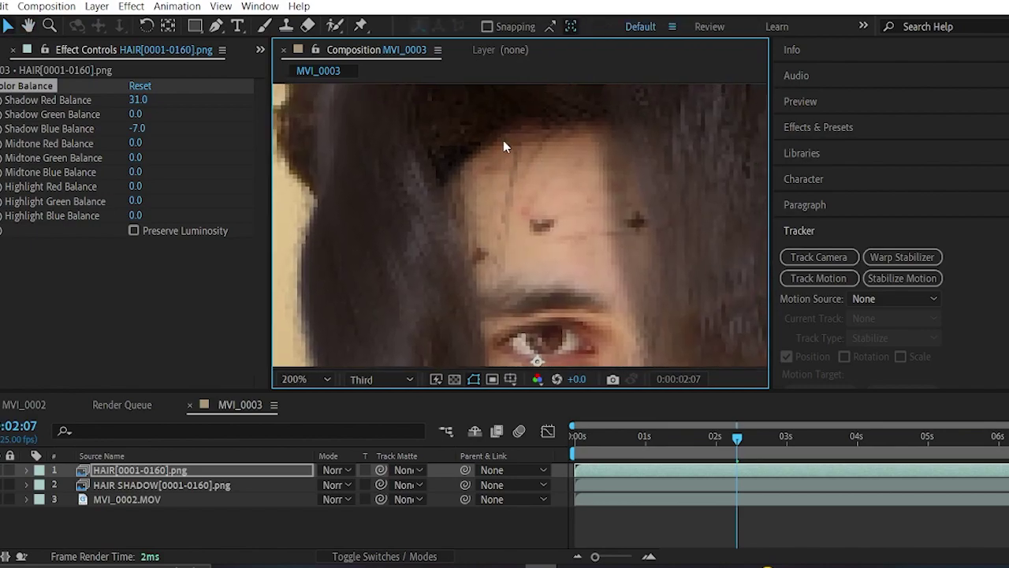
- Switch the preview to Full resolution and set the hair's red/blue balance to 37/-9 for shadows, 3/-6 for midtones and 4/-4 for highlights
left_click(391, 379)
left_click(383, 420)
middle_click_drag(546, 228, 564, 354)
left_click_drag(141, 101, 138, 129)
middle_click_drag(380, 197, 391, 198)
left_click_drag(138, 145, 140, 216)
scroll(410, 198, "down", 2)
scroll(410, 198, "up", 2)
scroll(410, 213, "down", 1)
scroll(573, 214, "down", 2)
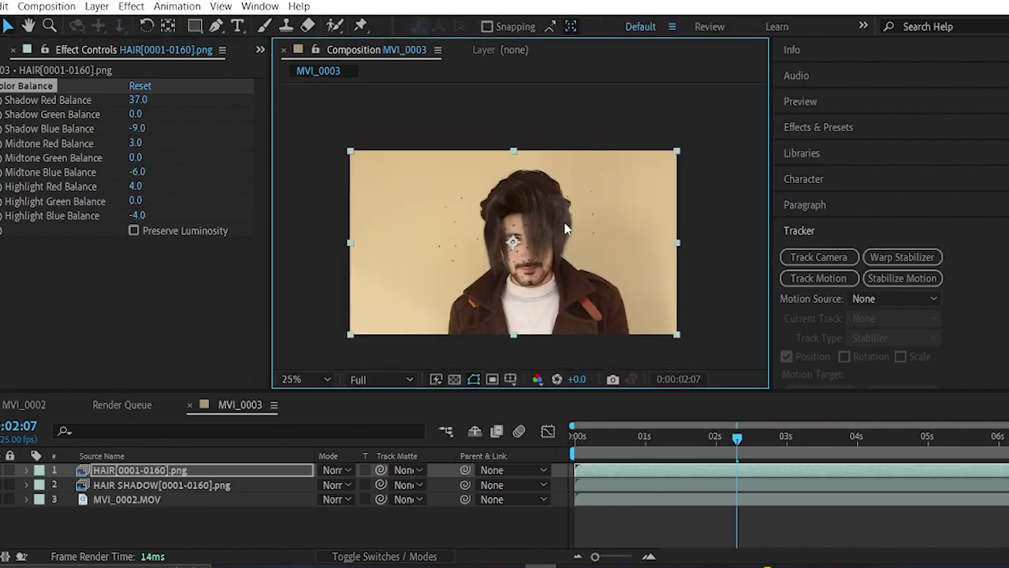
- Examine the color-matched hair and its edges over the face up close at 0:00:04:19 and 0:00:02:05
scroll(564, 224, "up", 2)
left_click_drag(780, 439, 912, 439)
scroll(592, 237, "up", 1)
middle_click_drag(591, 237, 515, 176)
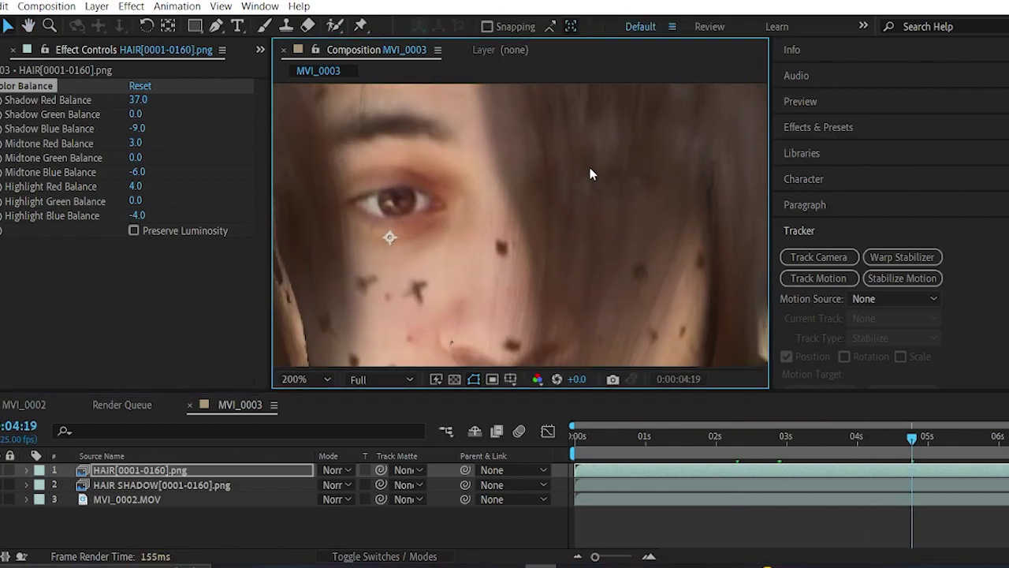
scroll(517, 189, "down", 2)
scroll(460, 204, "up", 1)
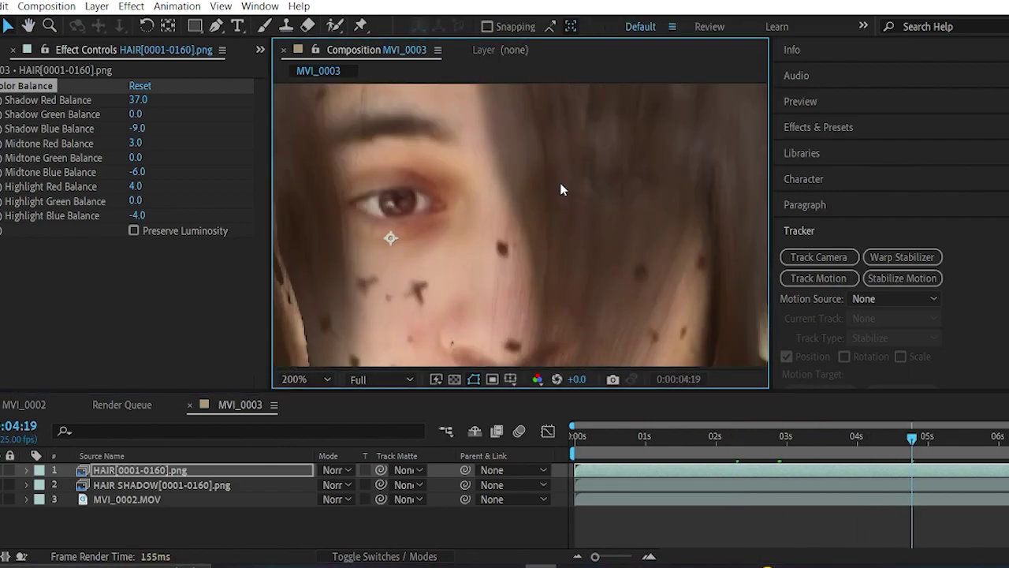
scroll(524, 167, "down", 1)
scroll(539, 258, "up", 1)
left_click_drag(868, 426, 731, 433)
scroll(568, 255, "down", 1)
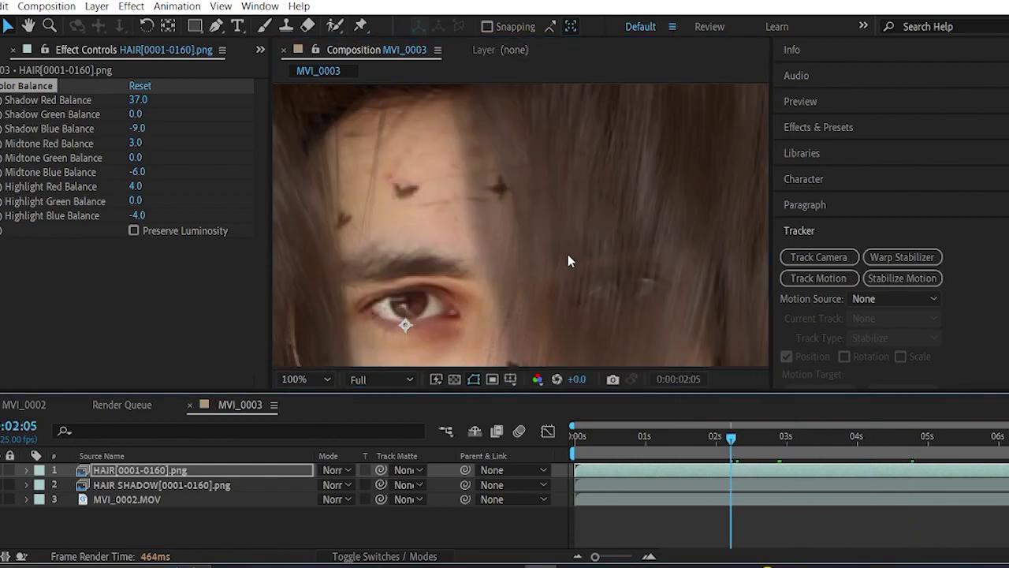
scroll(558, 208, "up", 1)
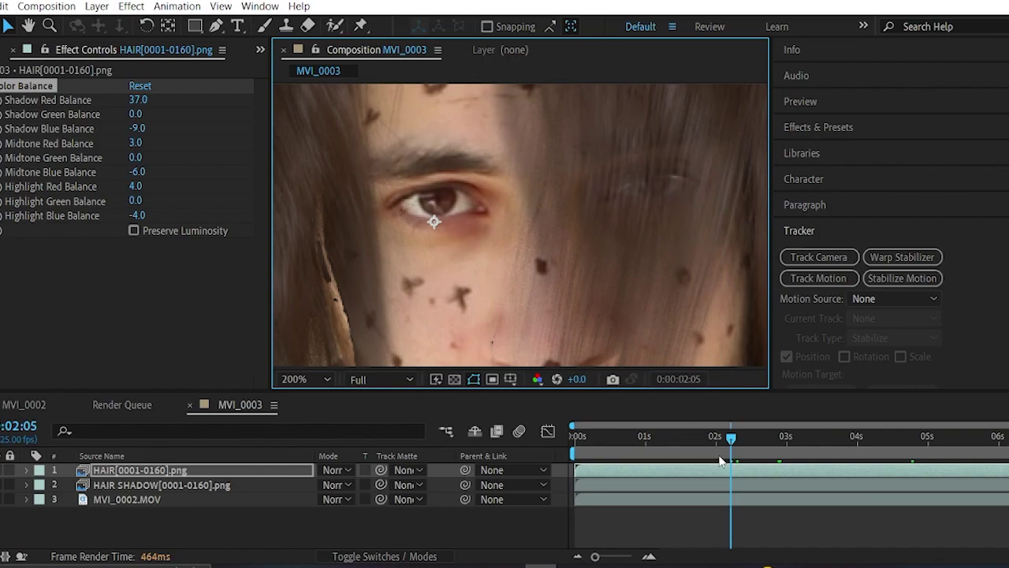
- Apply the Camera Lens Blur effect to the HAIR[0001-0160].png layer and reduce its Blur Radius to soften the strands slightly
right_click(682, 471)
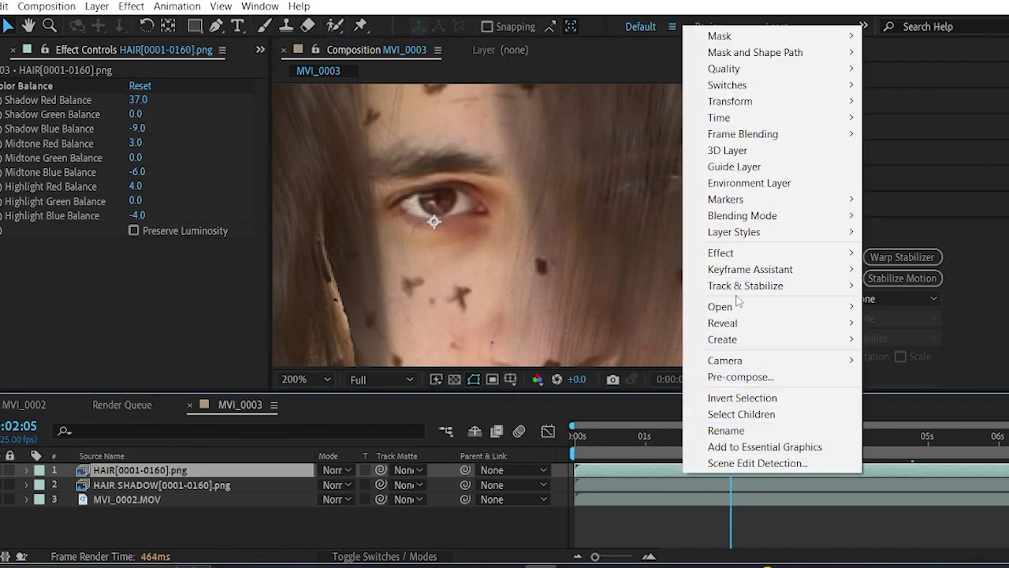
mouse_move(736, 254)
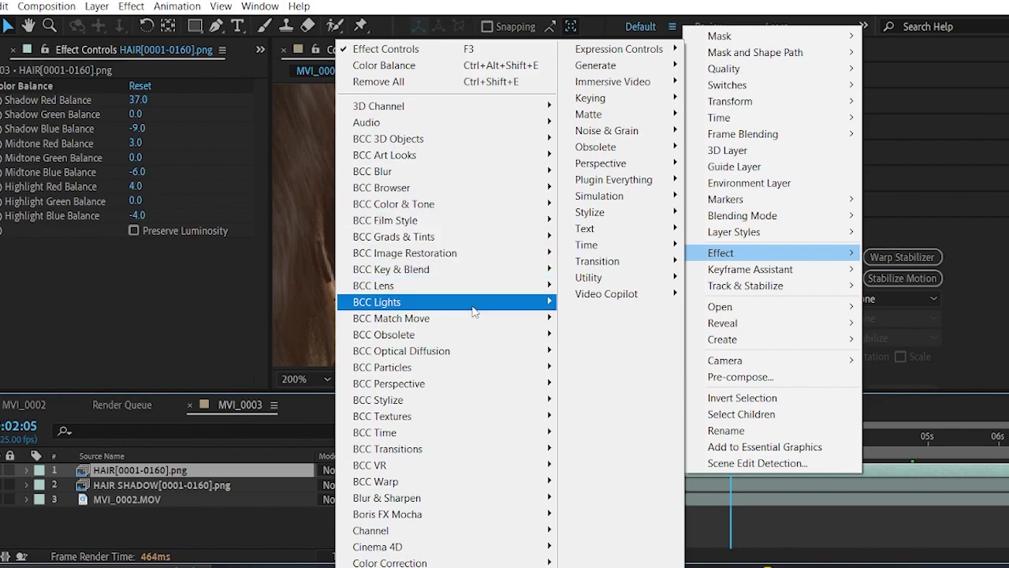
mouse_move(462, 497)
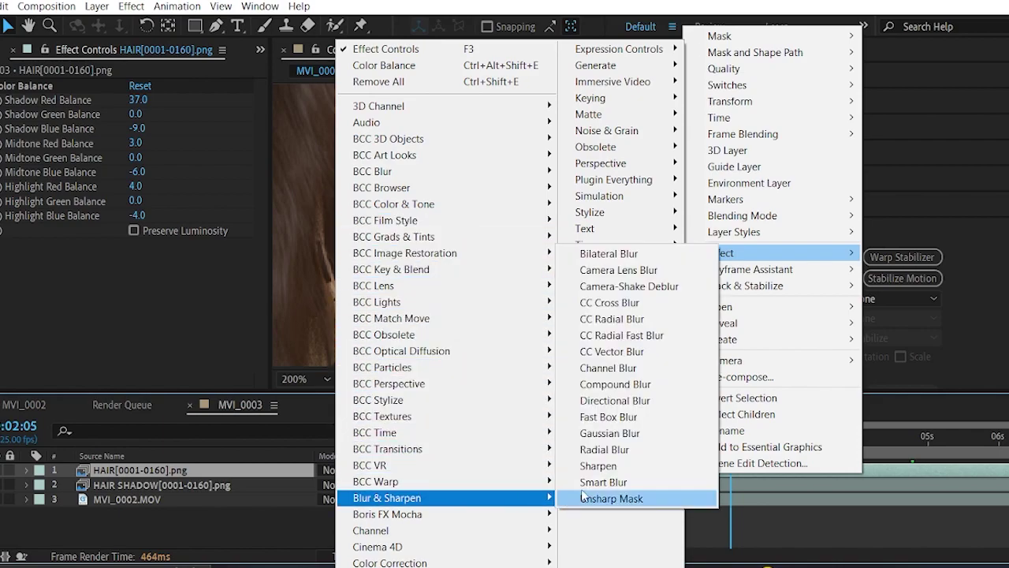
left_click(626, 272)
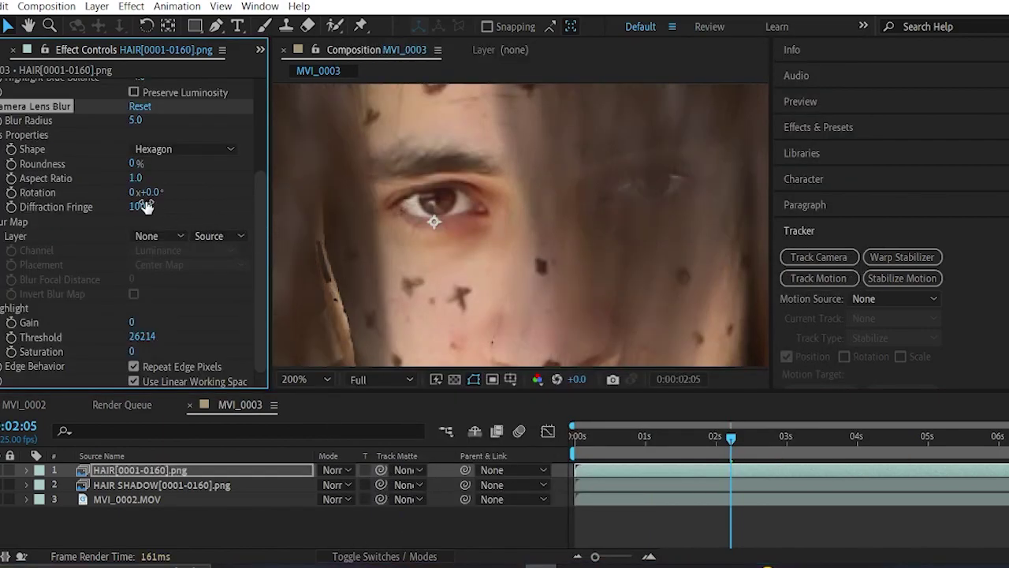
left_click_drag(136, 120, 109, 129)
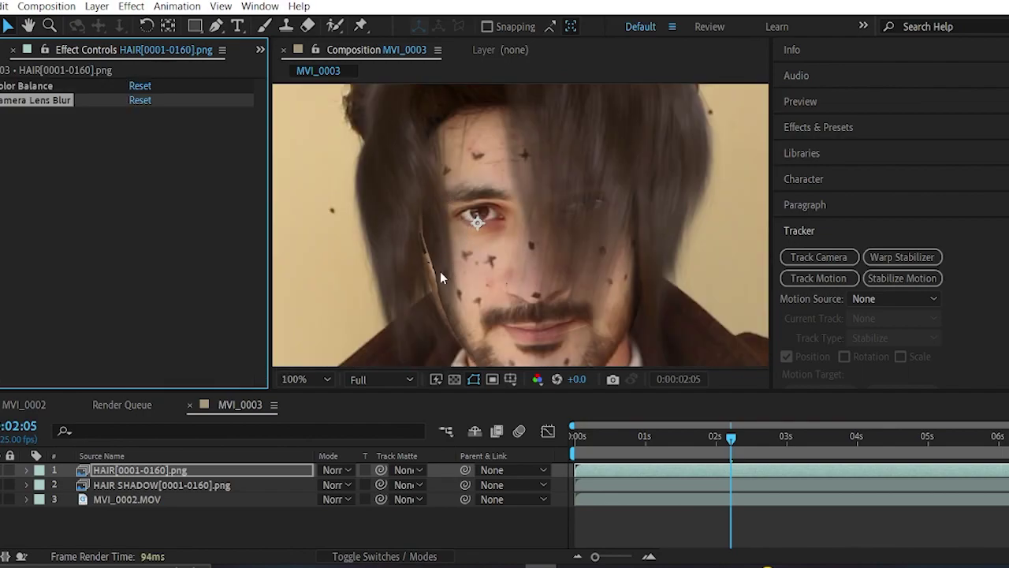
- Check the blurred hair composite on other frames, including 0:00:03:23
scroll(442, 271, "up", 1)
scroll(410, 284, "down", 1)
left_click(819, 445)
left_click(851, 447)
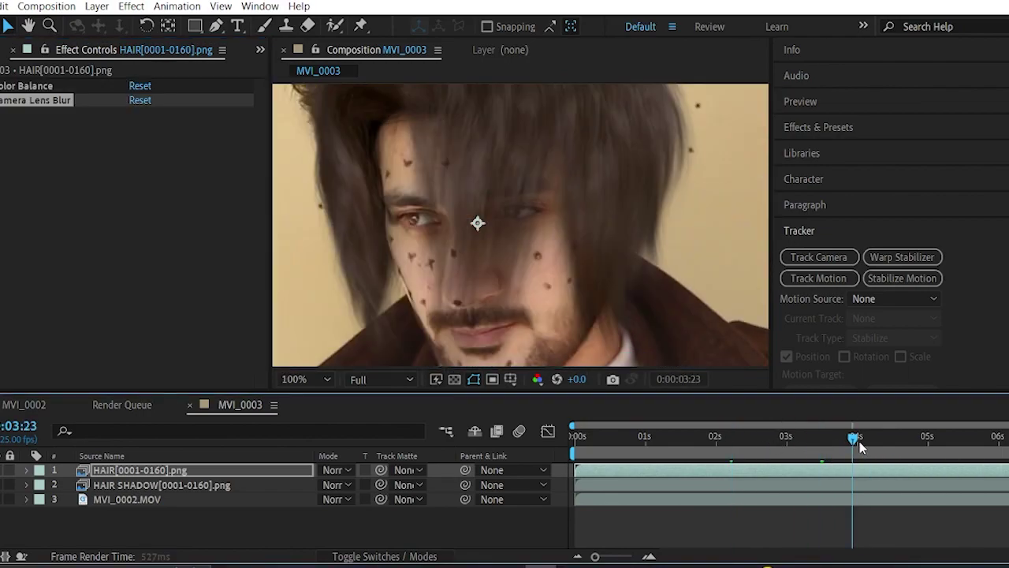
- Apply the Liquify effect to the HAIR[0001-0160].png layer and bring the cheek and jaw into view at the first frame
left_click(876, 446)
left_click_drag(873, 446, 799, 446)
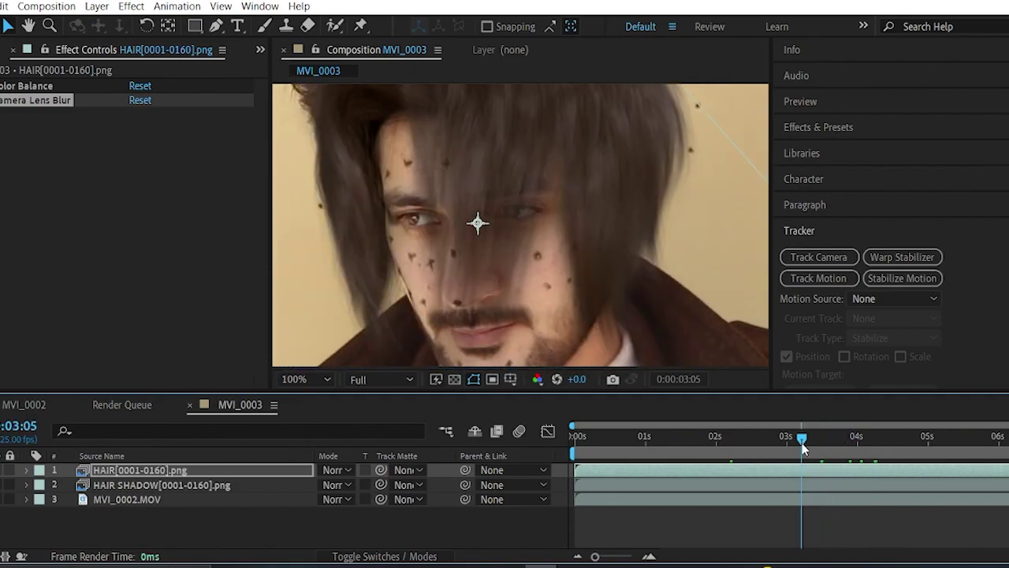
right_click(761, 470)
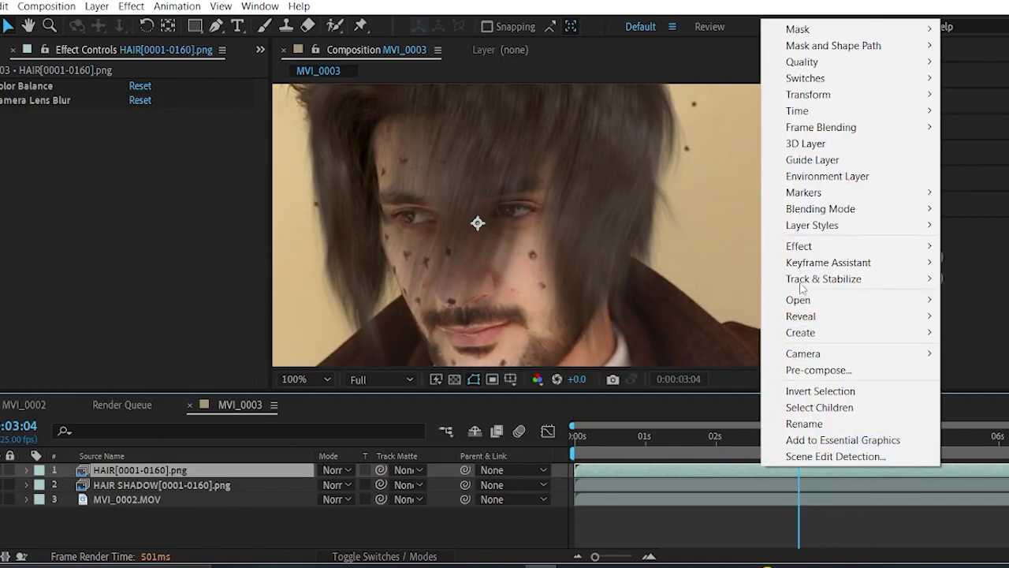
mouse_move(799, 246)
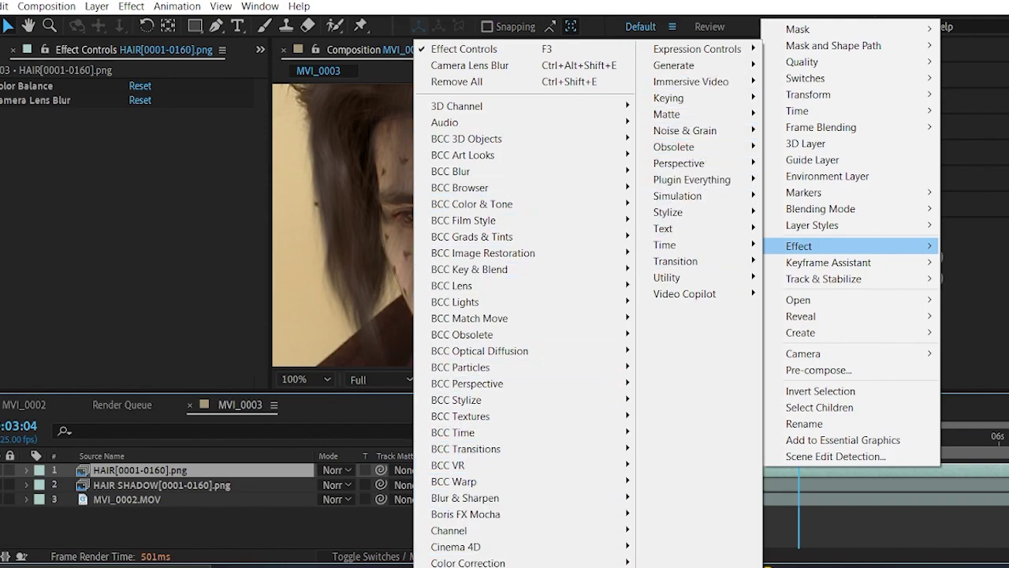
mouse_move(521, 567)
left_click(715, 301)
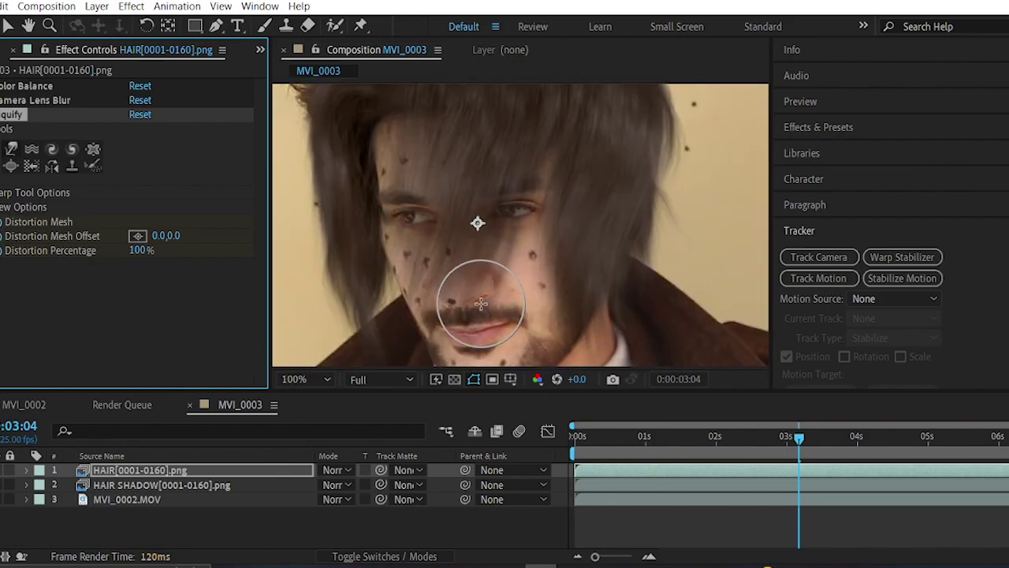
left_click_drag(803, 447, 532, 412)
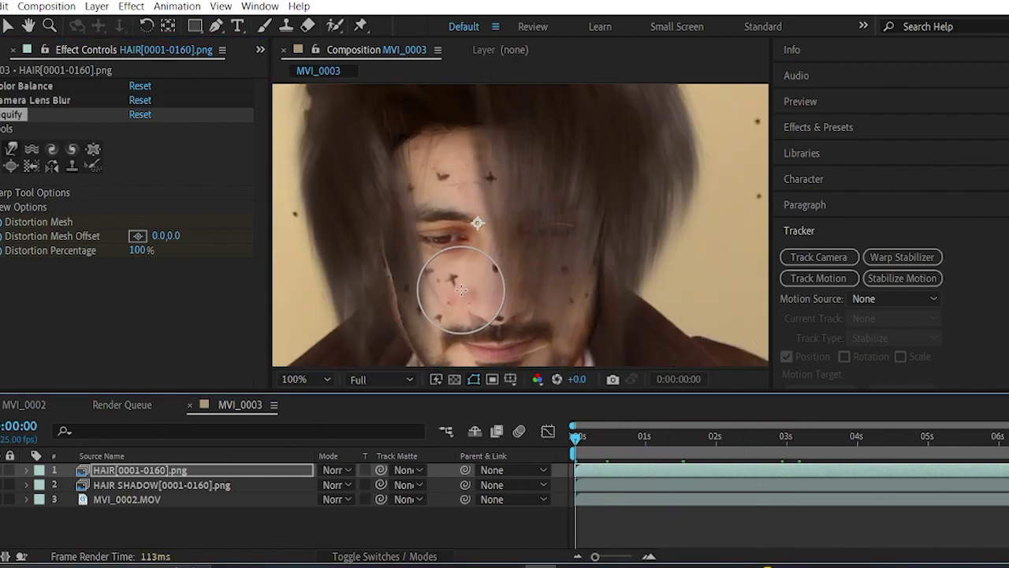
left_click_drag(457, 298, 544, 240)
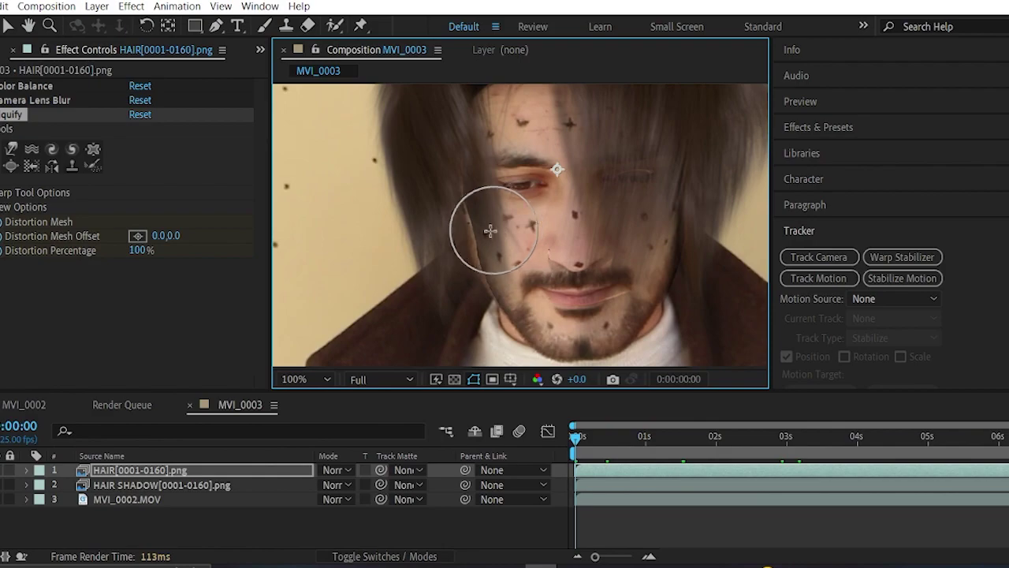
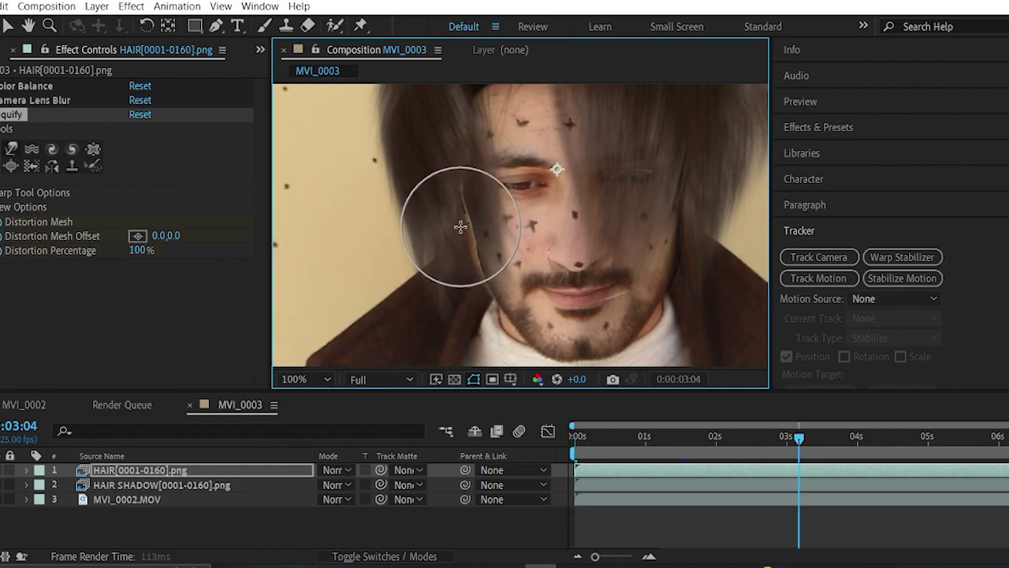
- Copy the Liquify effect onto the HAIR SHADOW[0001-0160].png layer and delete it from the HAIR[0001-0160].png layer
left_click(8, 116)
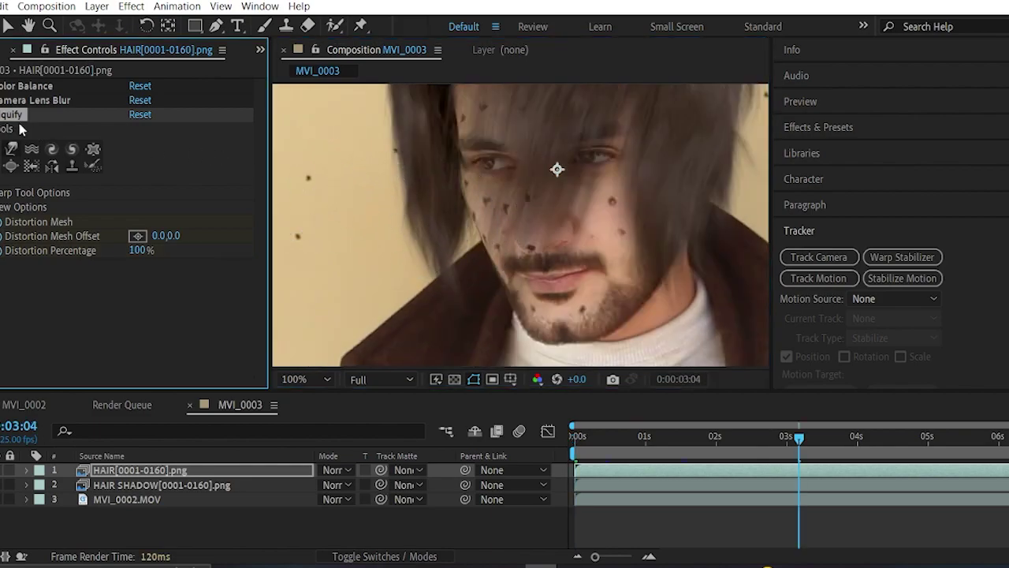
left_click(161, 484)
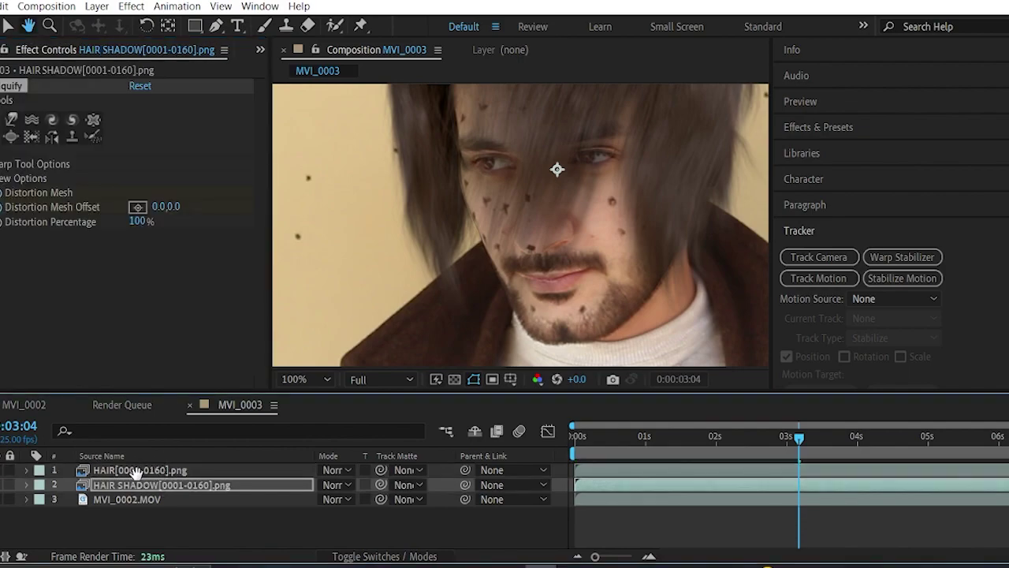
left_click(140, 470)
left_click(22, 116)
key("Delete")
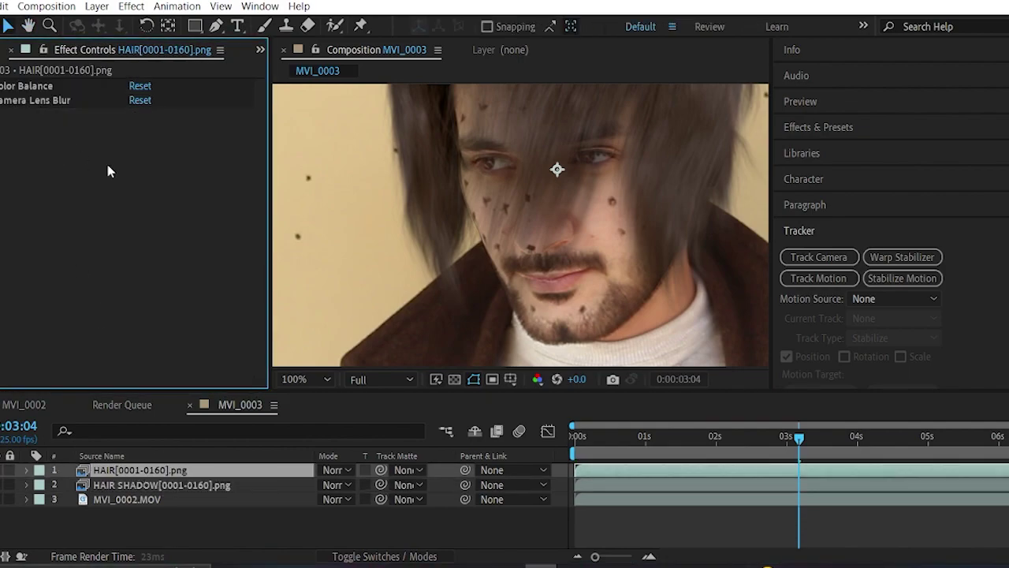
- Warp the HAIR SHADOW[0001-0160].png layer with Liquify along the cheek edge beside the hair at 0:00:00:02
left_click(212, 484)
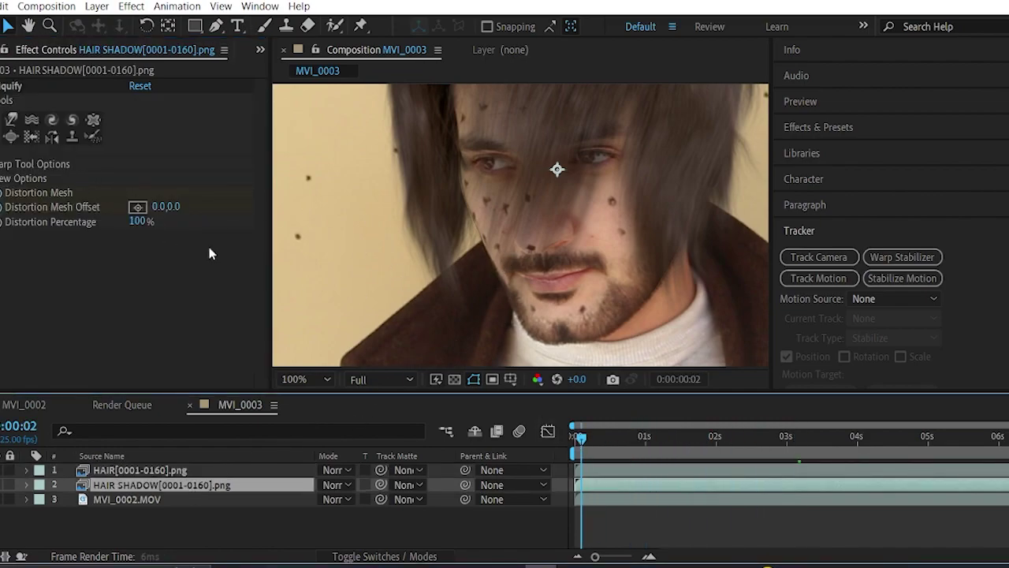
left_click(13, 120)
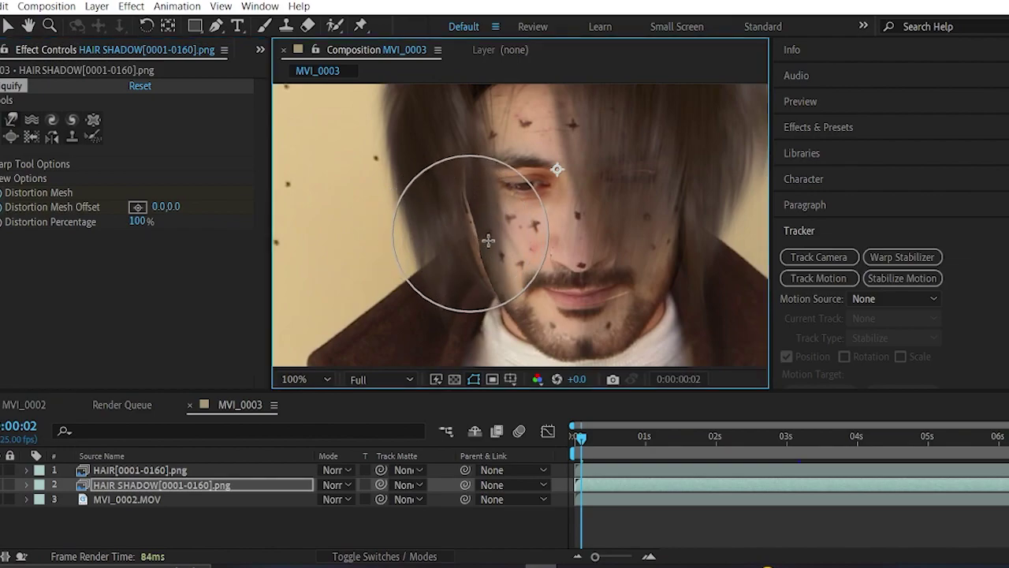
left_click_drag(470, 189, 484, 277)
left_click_drag(461, 217, 503, 242)
scroll(505, 247, "down", 2)
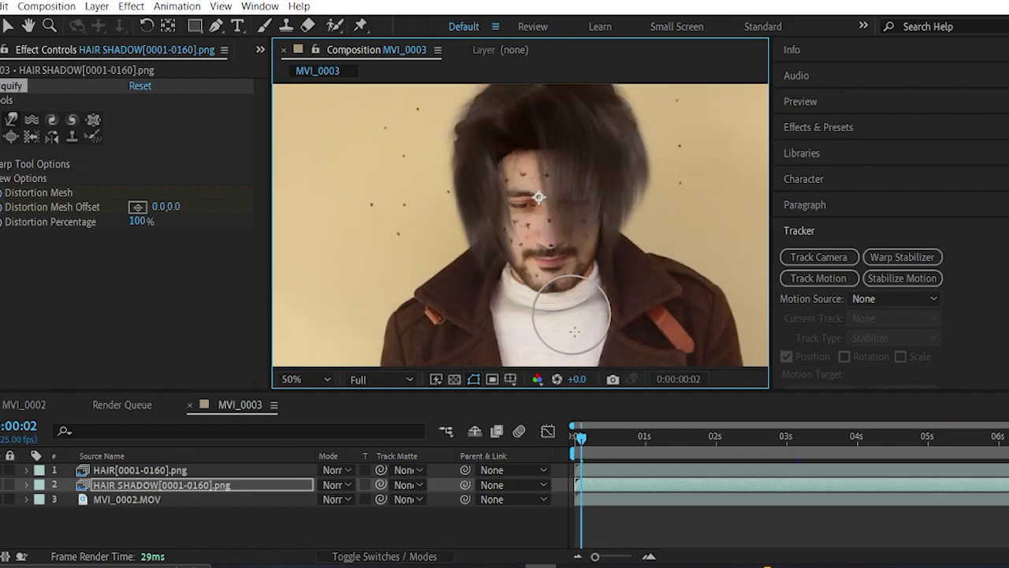
- Reveal the shadow layer's Liquify keyframes and warp the shadow along the cheek again at 0:00:00:23
left_click_drag(606, 457, 625, 450)
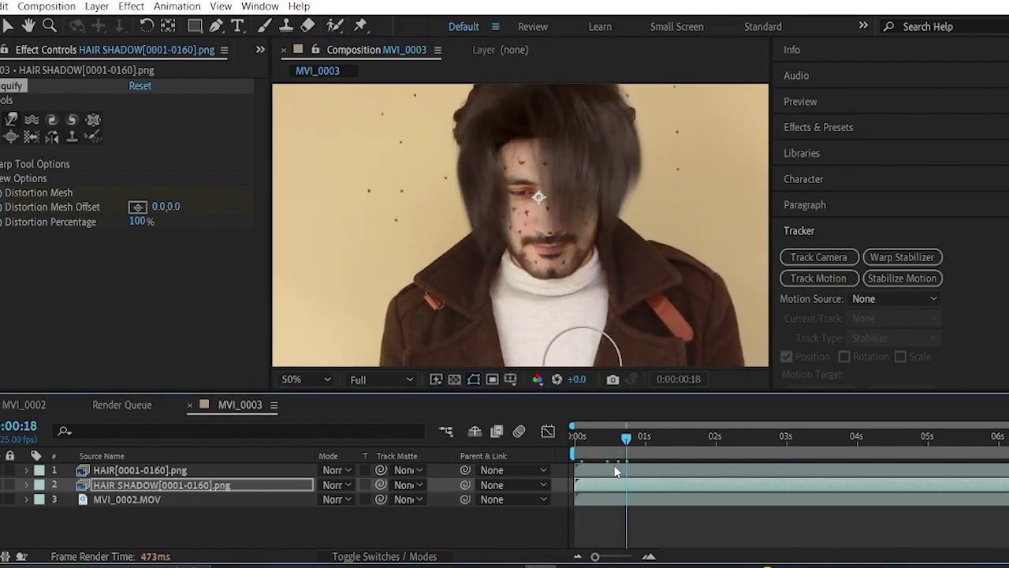
key("u")
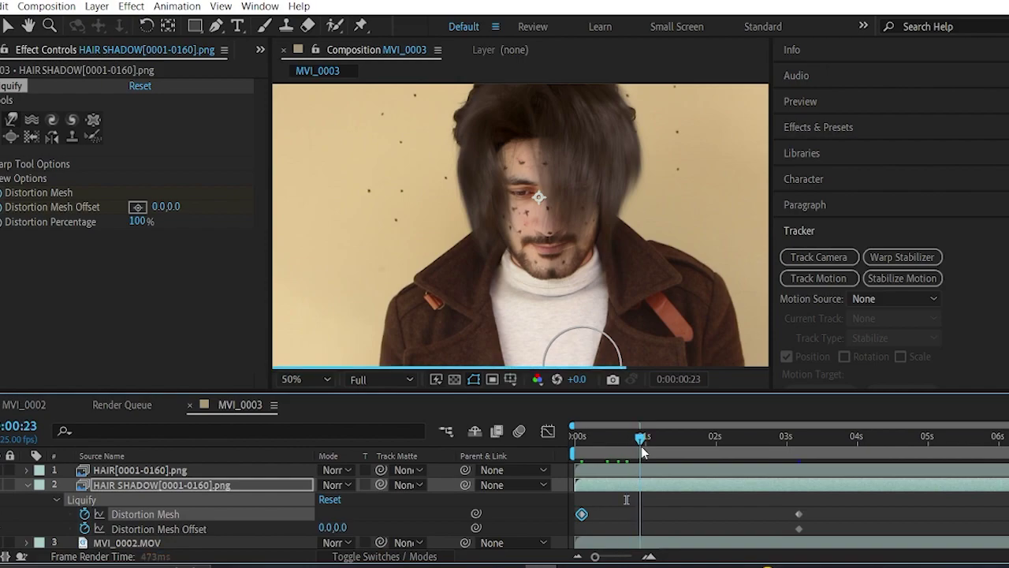
scroll(522, 273, "up", 2)
left_click_drag(460, 243, 443, 182)
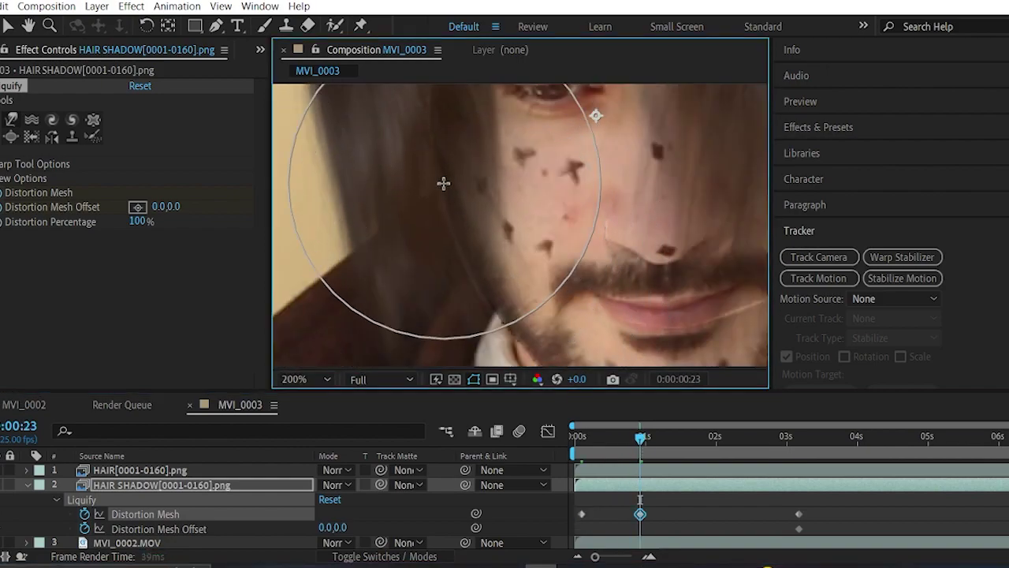
scroll(433, 135, "down", 2)
left_click_drag(499, 231, 500, 243)
- Correct the hair shadow with further Liquify warps on frames between about 2 and 4.5 seconds
left_click(717, 438)
left_click_drag(578, 299, 587, 288)
left_click(770, 438)
left_click_drag(712, 245, 701, 249)
left_click(746, 438)
left_click(838, 437)
left_click(897, 438)
left_click_drag(534, 290, 546, 298)
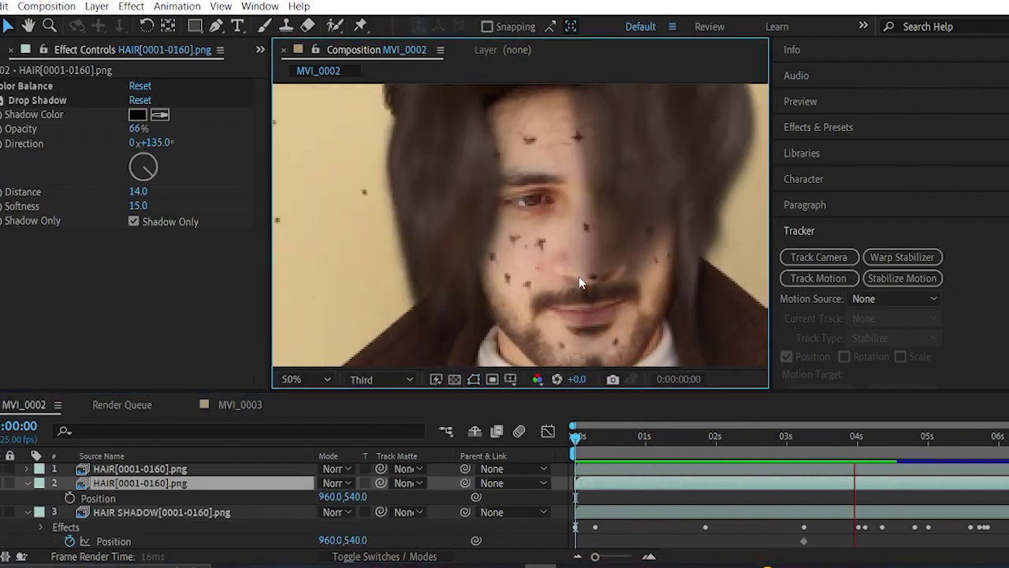
- Apply the Curves effect to the HAIR SHADOW[0001-0160].png layer in the MVI_0002 composition
left_click(714, 512)
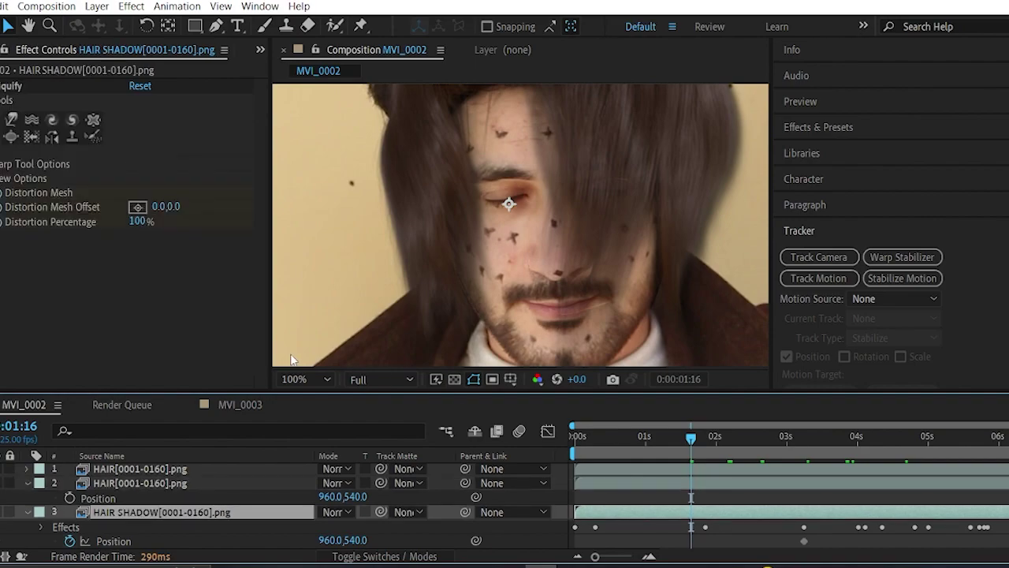
right_click(643, 518)
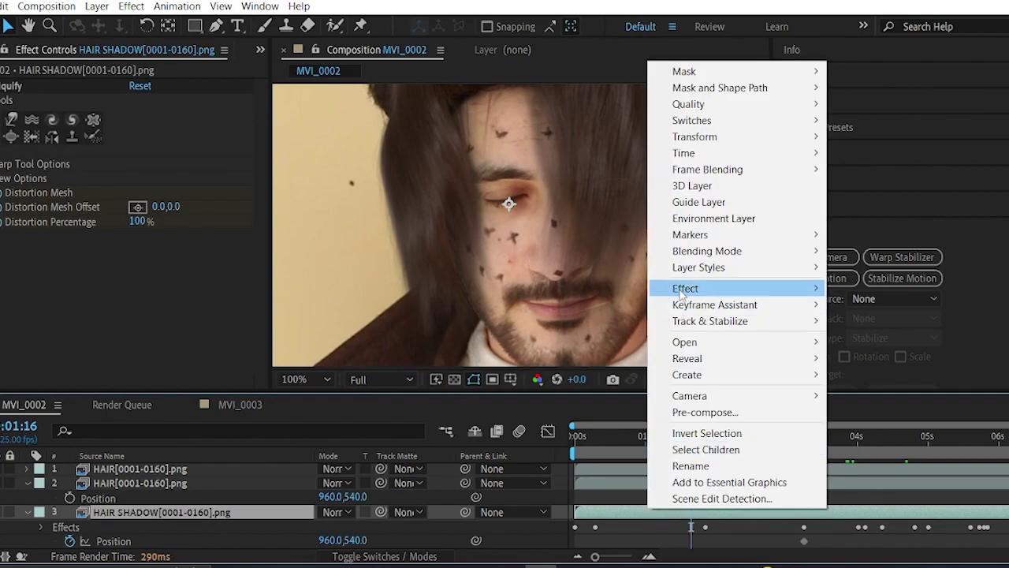
mouse_move(681, 292)
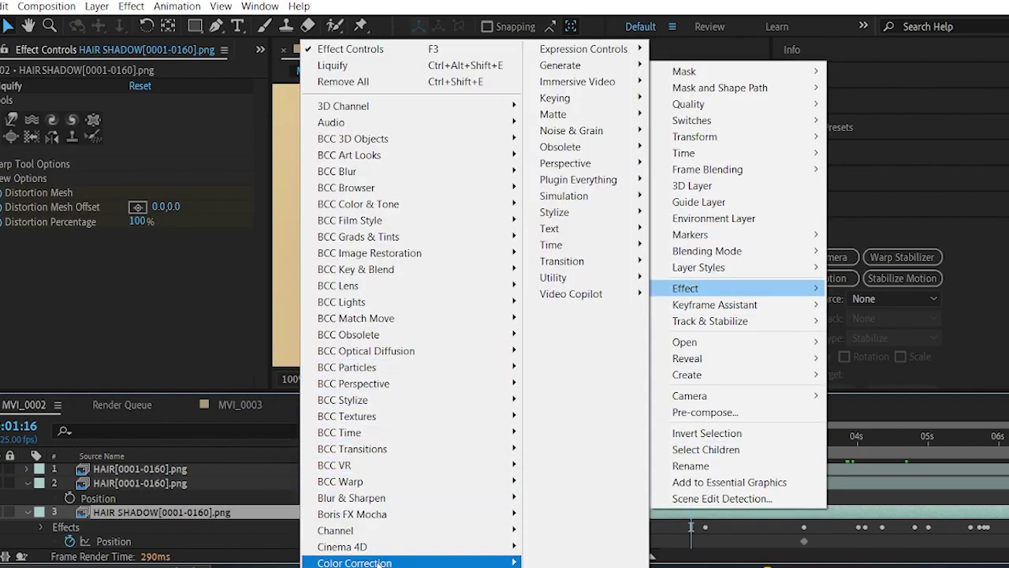
mouse_move(378, 561)
left_click(591, 302)
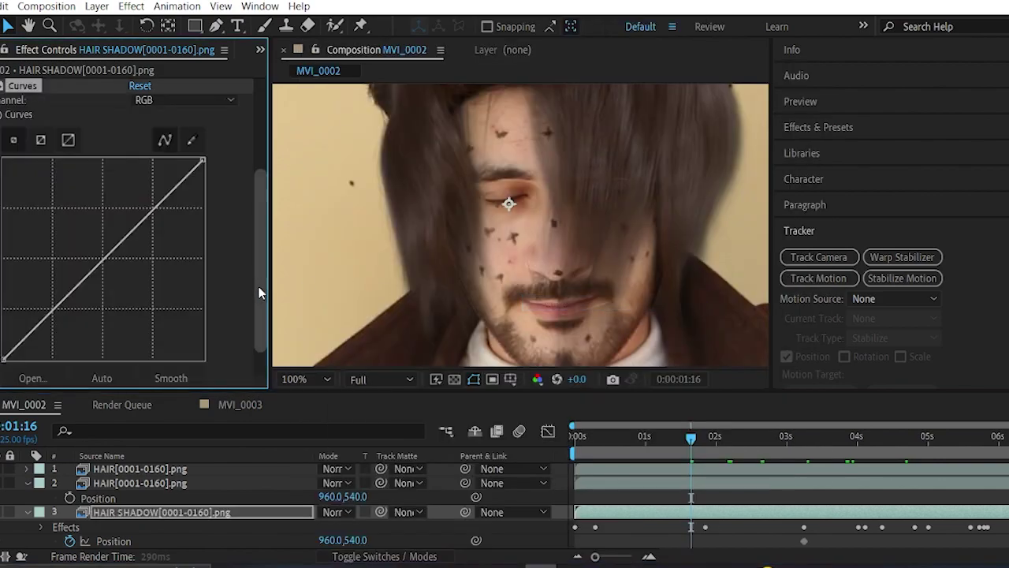
- Lighten the hair shadow by lowering the white end and the middle of its Alpha curve
left_click(181, 100)
left_click(173, 182)
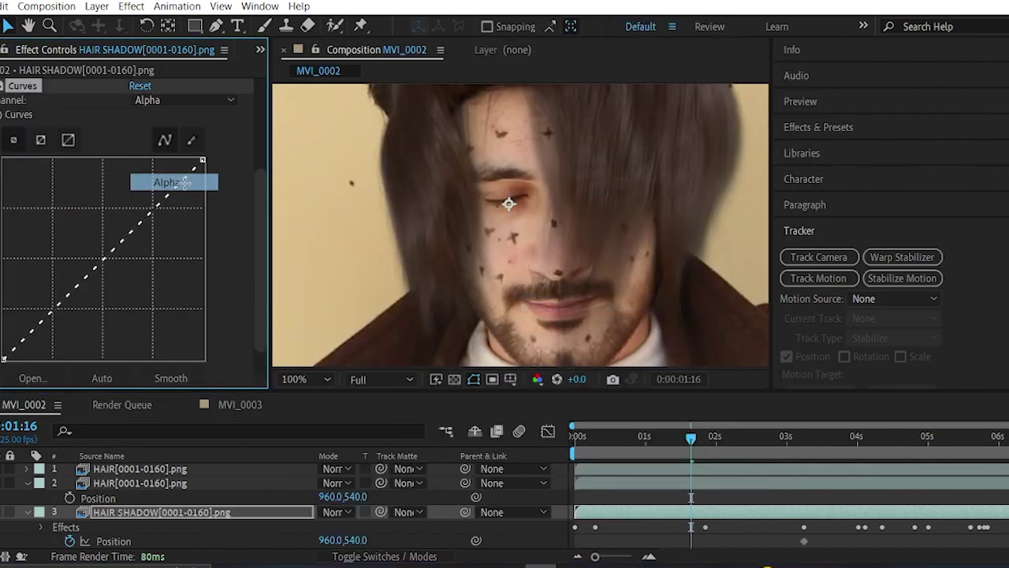
left_click_drag(203, 159, 210, 204)
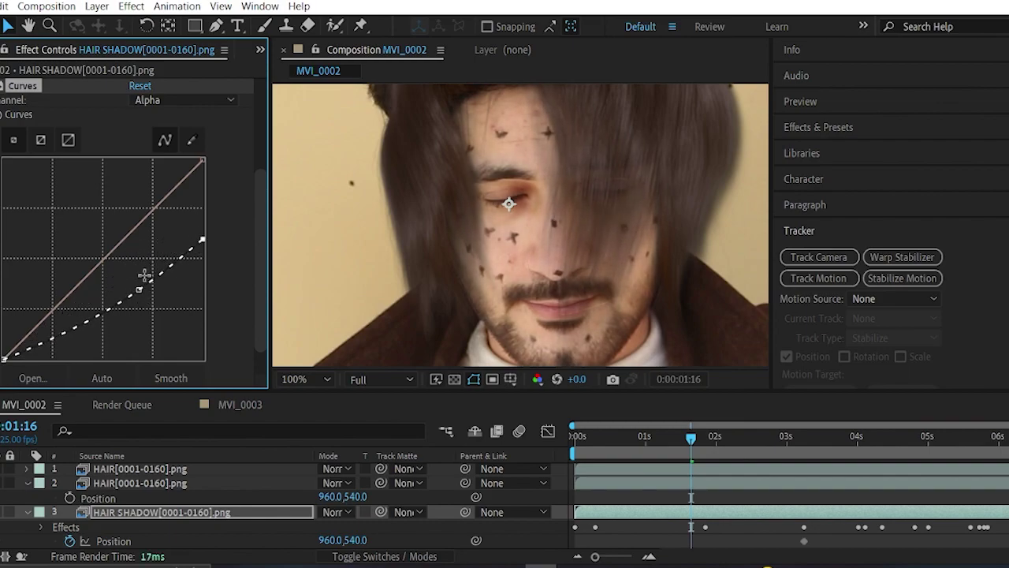
left_click_drag(141, 307, 133, 295)
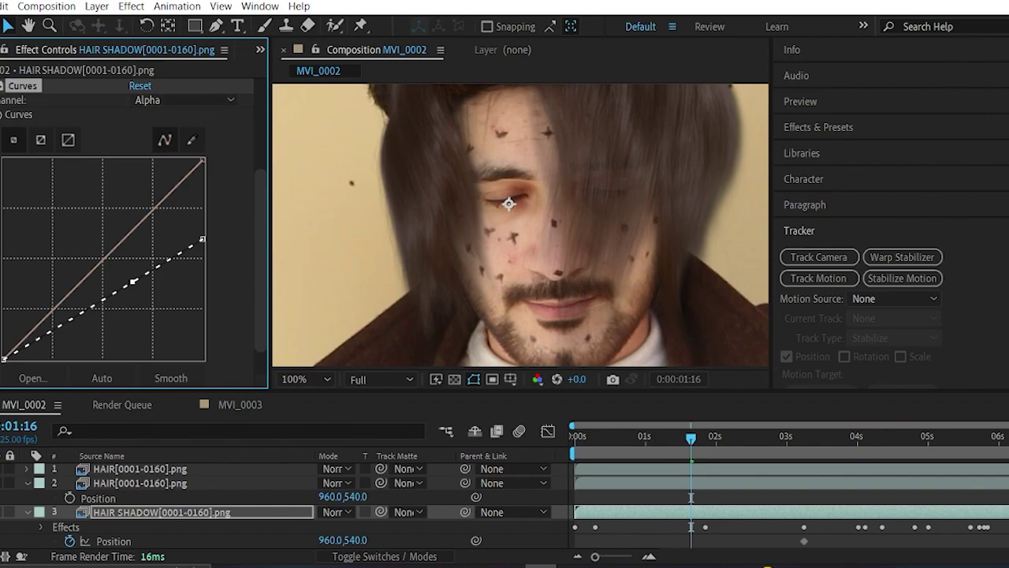
- Warm the hair shadow's color by raising its Red curve and lowering its Blue curve
left_click(0, 85)
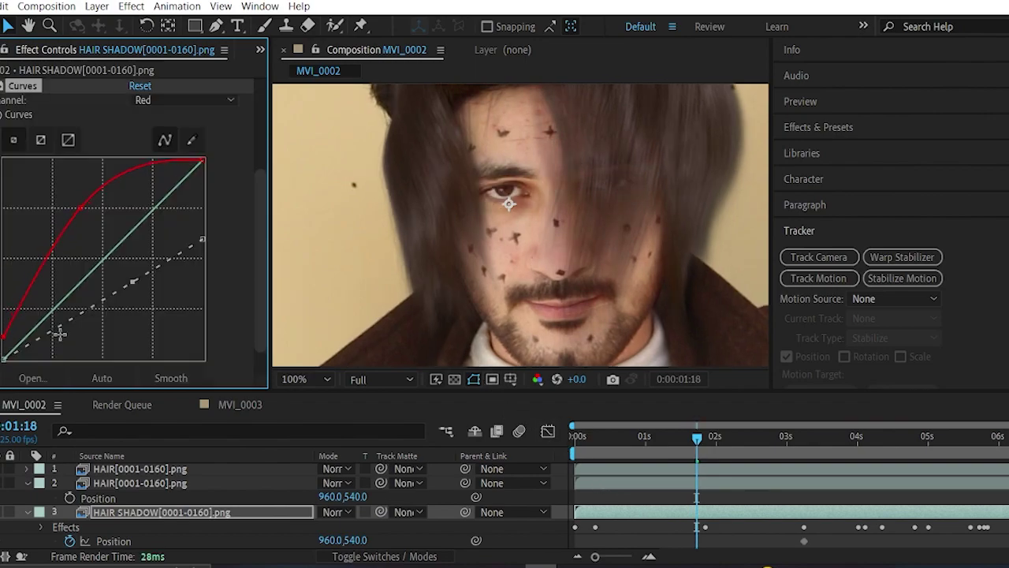
left_click(189, 98)
left_click(169, 165)
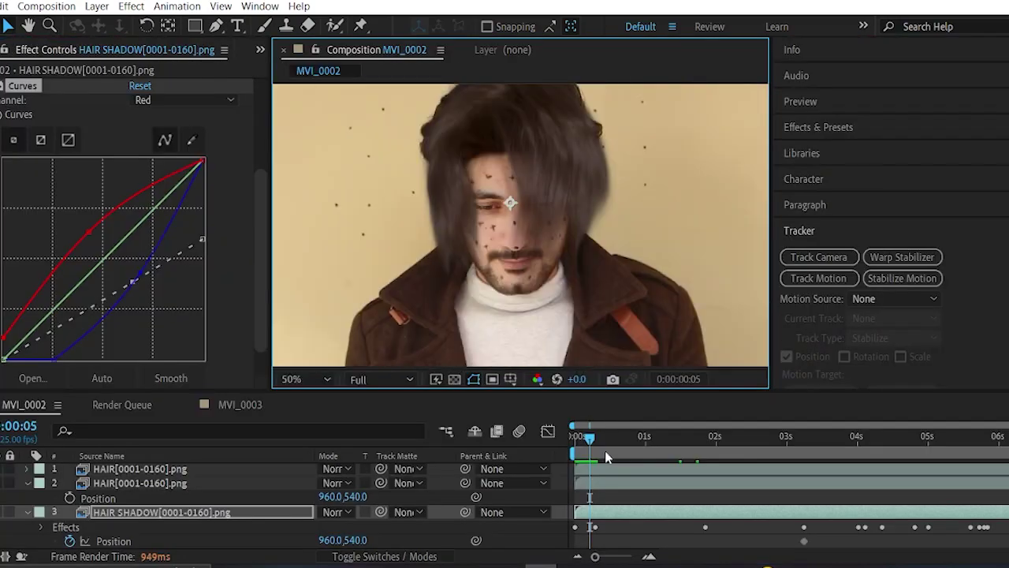
- Darken the MVI_0002.MOV footage by lowering the white end and middle of its RGB curve, and preview the composite
left_click(158, 513)
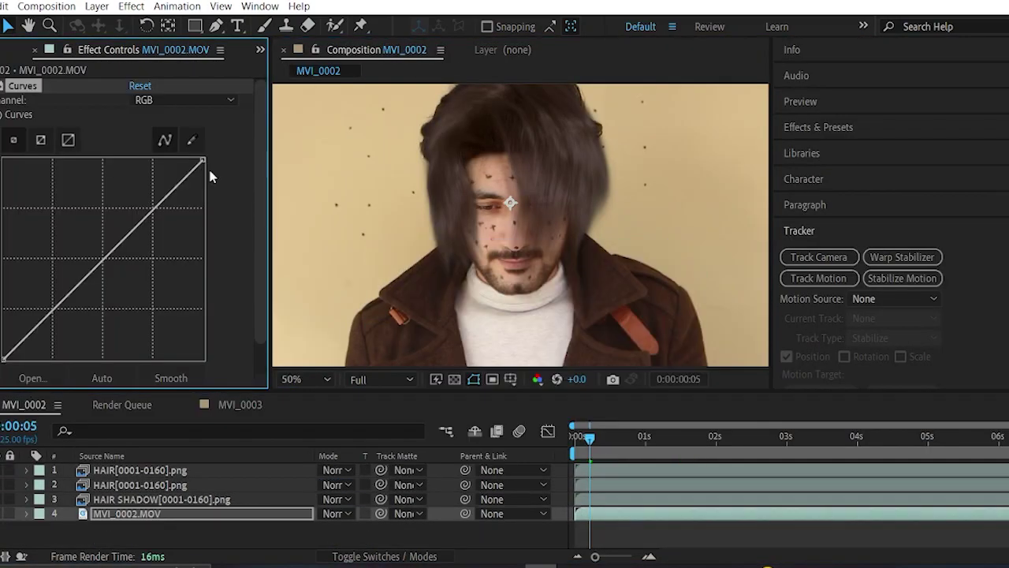
left_click_drag(213, 180, 201, 169)
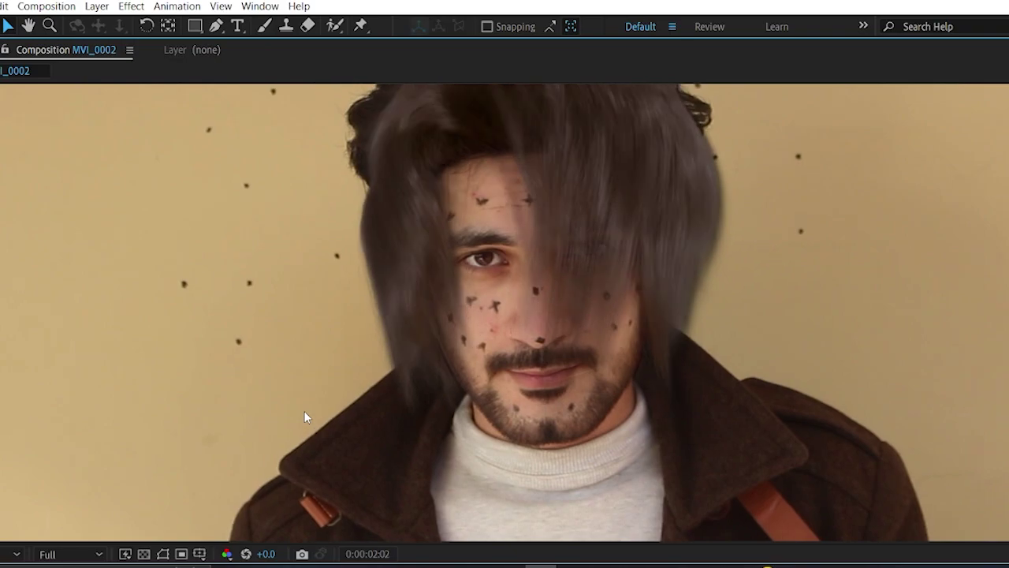
key("space")
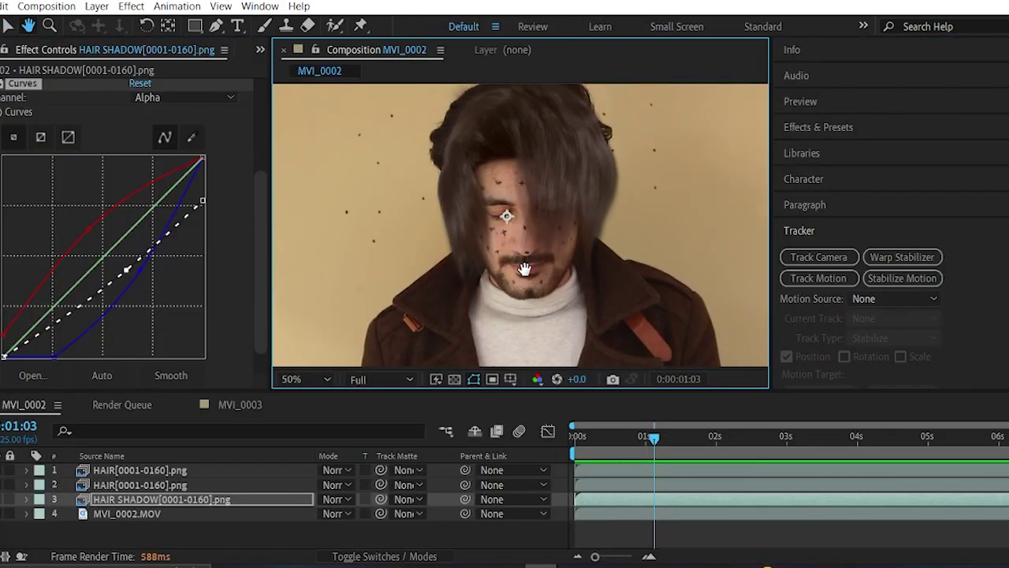
- Apply the Liquify effect to the MVI_0002.MOV layer with the top of the head in view
left_click_drag(525, 269, 514, 304)
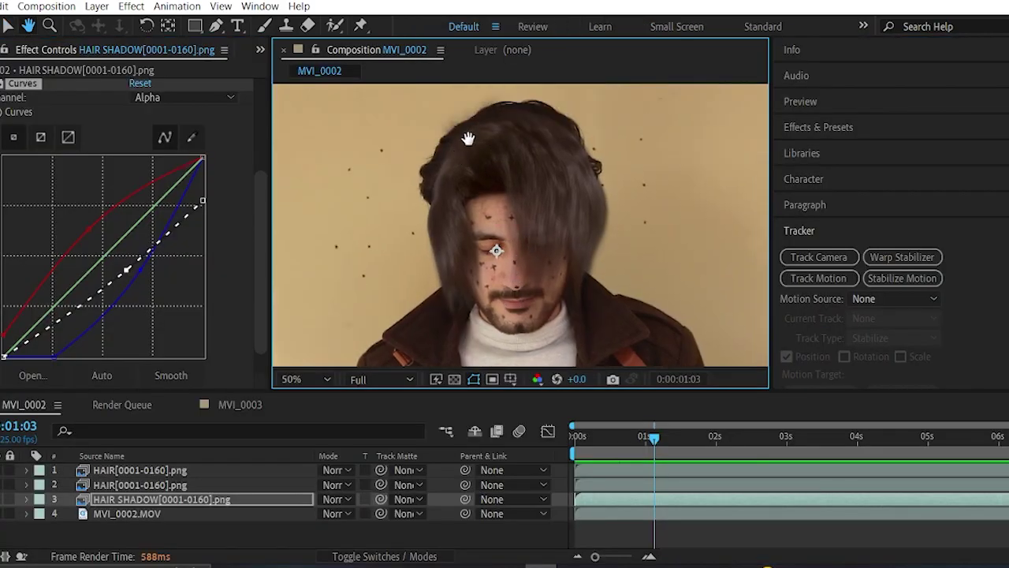
left_click(618, 516)
key("ctrl+space")
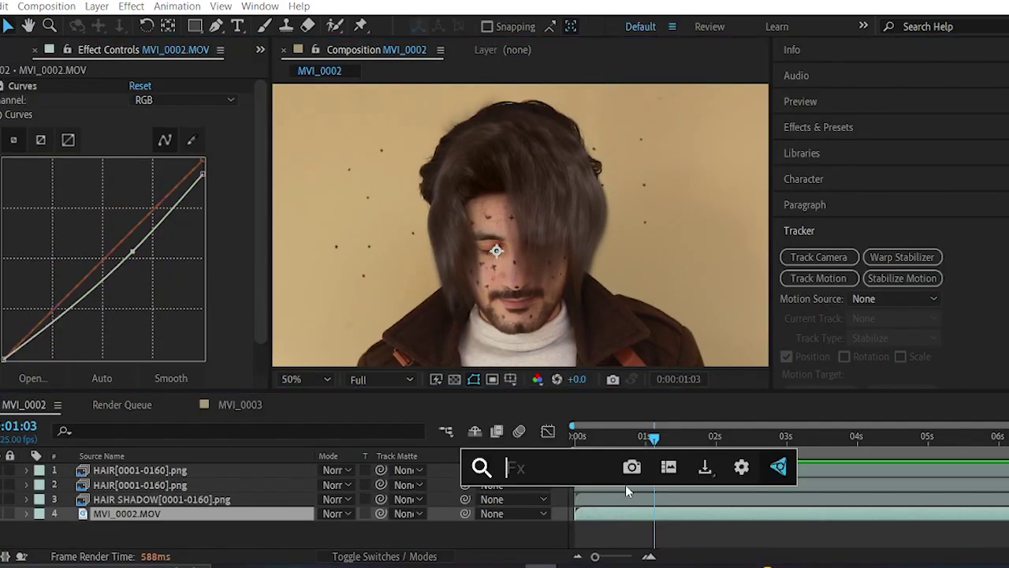
type("liqu")
key("Return")
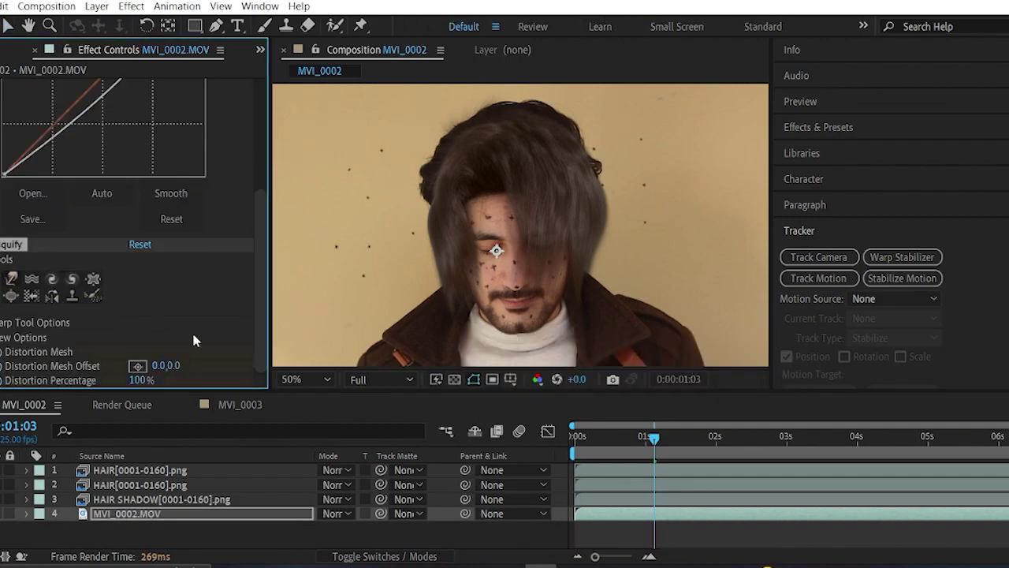
- Resize the Liquify brush and push the actor's real hair inward under the rendered hair, keyframing frames such as 0:00:01:03, 0:00:01:19 and 0:00:04:05
left_click_drag(485, 138, 529, 150, "ctrl")
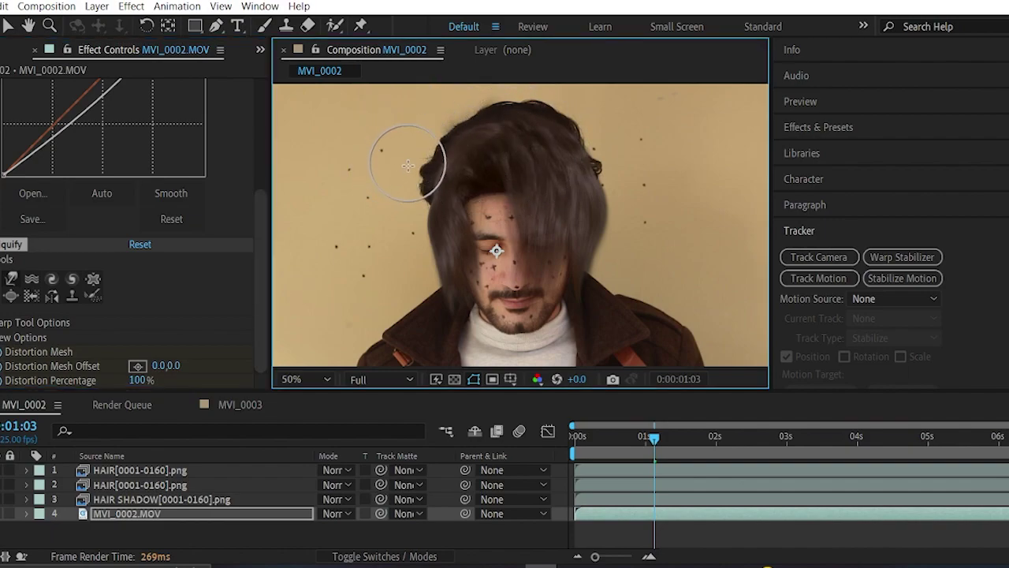
left_click(620, 439)
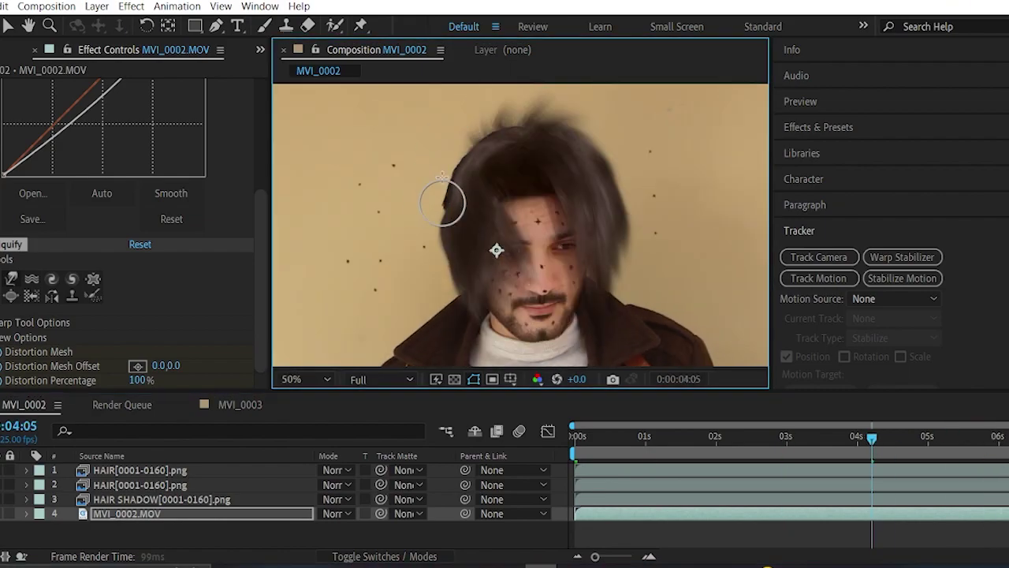
left_click(883, 439)
key("u")
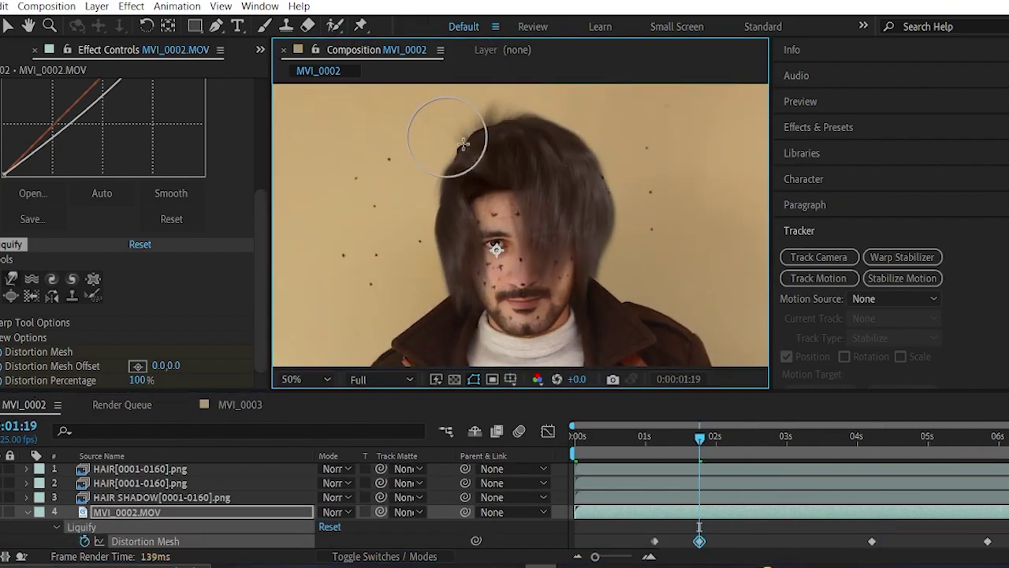
left_click_drag(820, 439, 857, 444)
left_click(965, 443)
left_click(1006, 440)
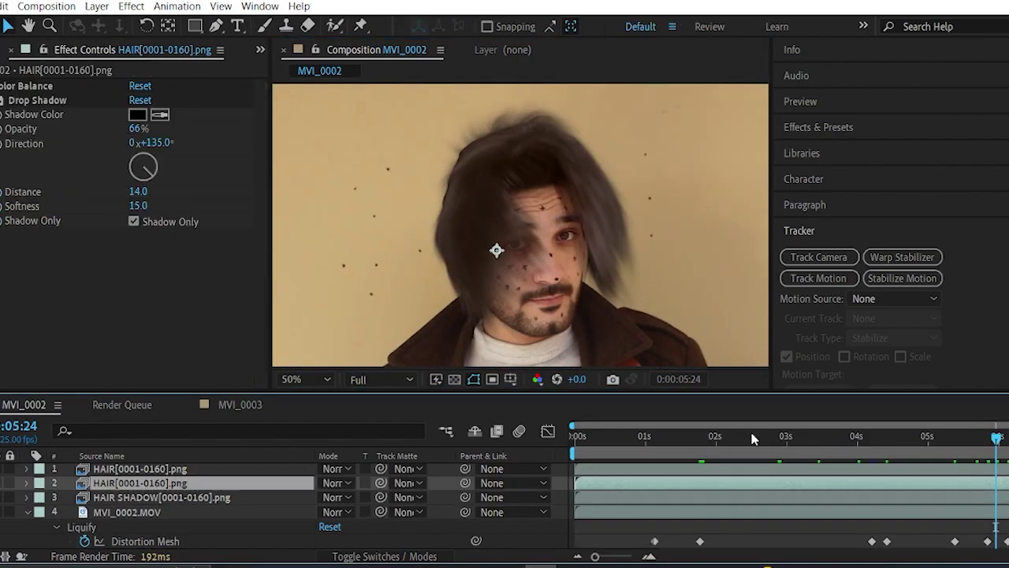
- Brighten the uppermost HAIR[0001-0160].png layer at 0:00:06:09 by raising the middle of its RGB curve
scroll(142, 237, "down", 5)
left_click_drag(142, 235, 130, 209)
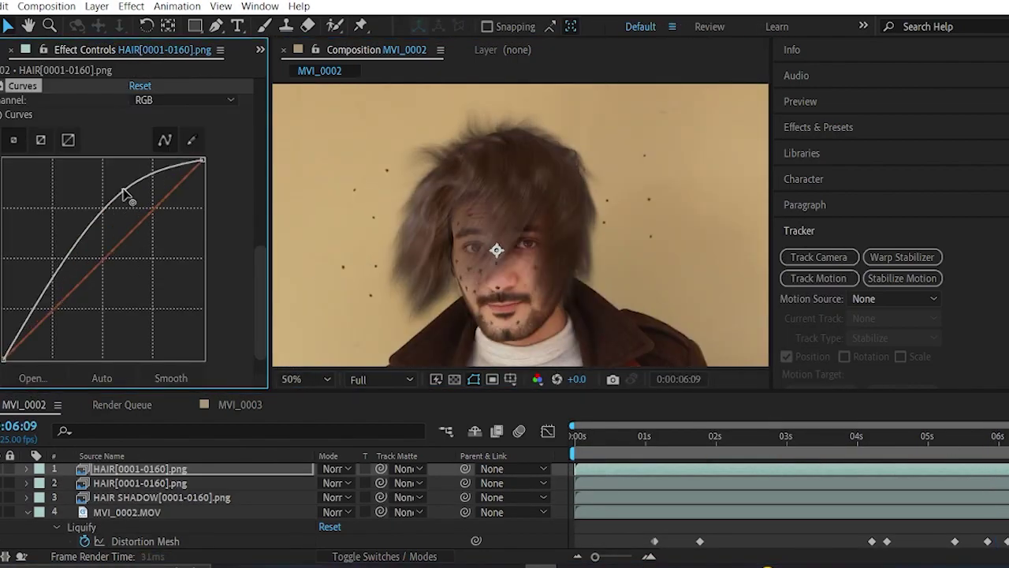
scroll(130, 209, "up", 5)
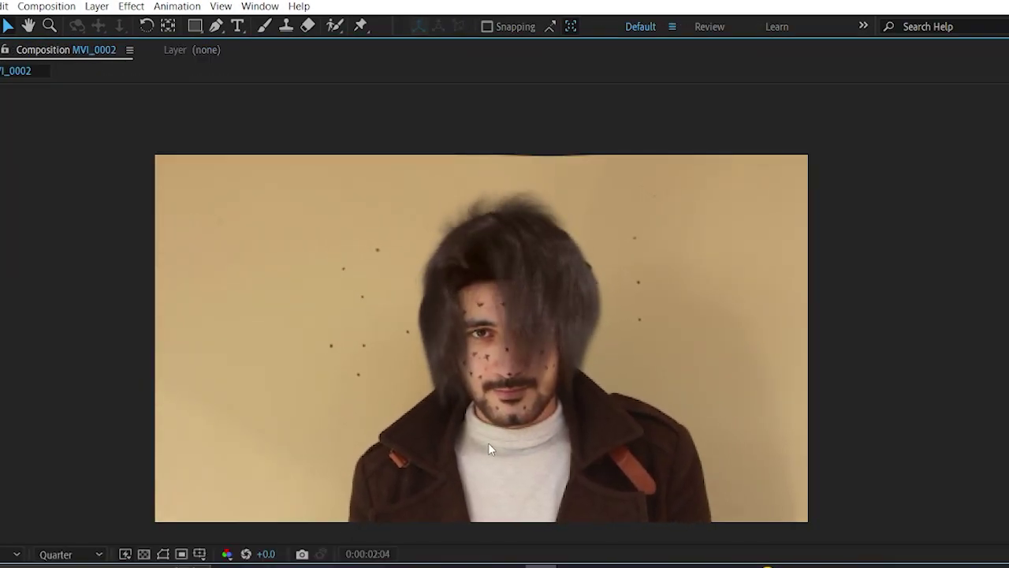